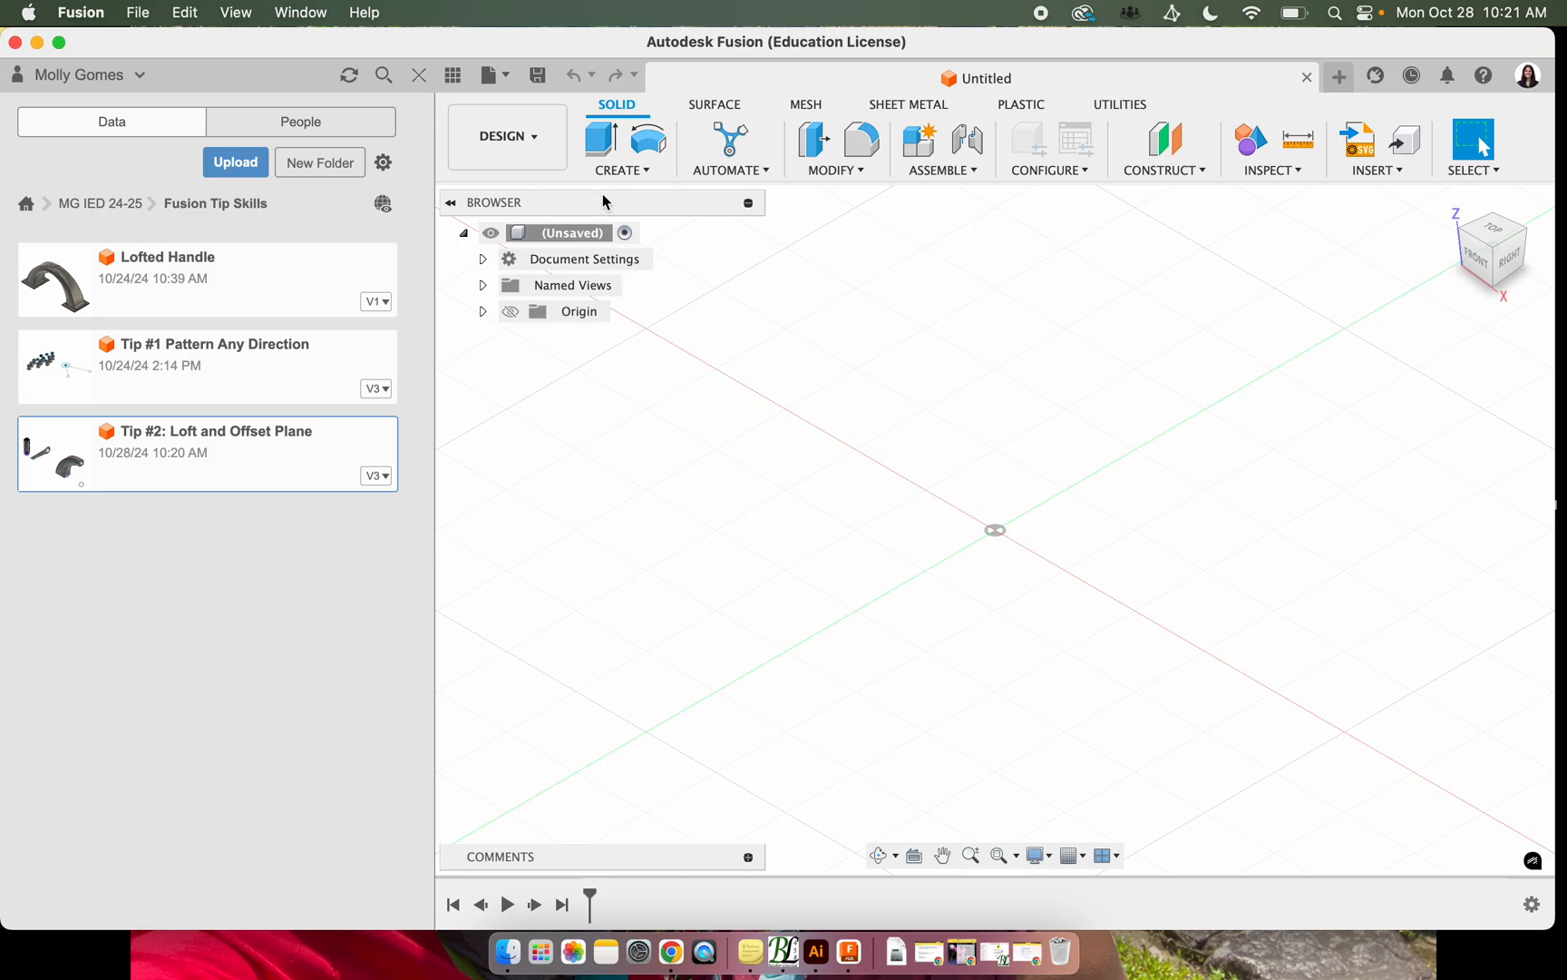
Save the untitled design as "Tip #2: Loft and Offset Plane V2" in the Fusion Tip Skills folder and close the project file list
click(538, 74)
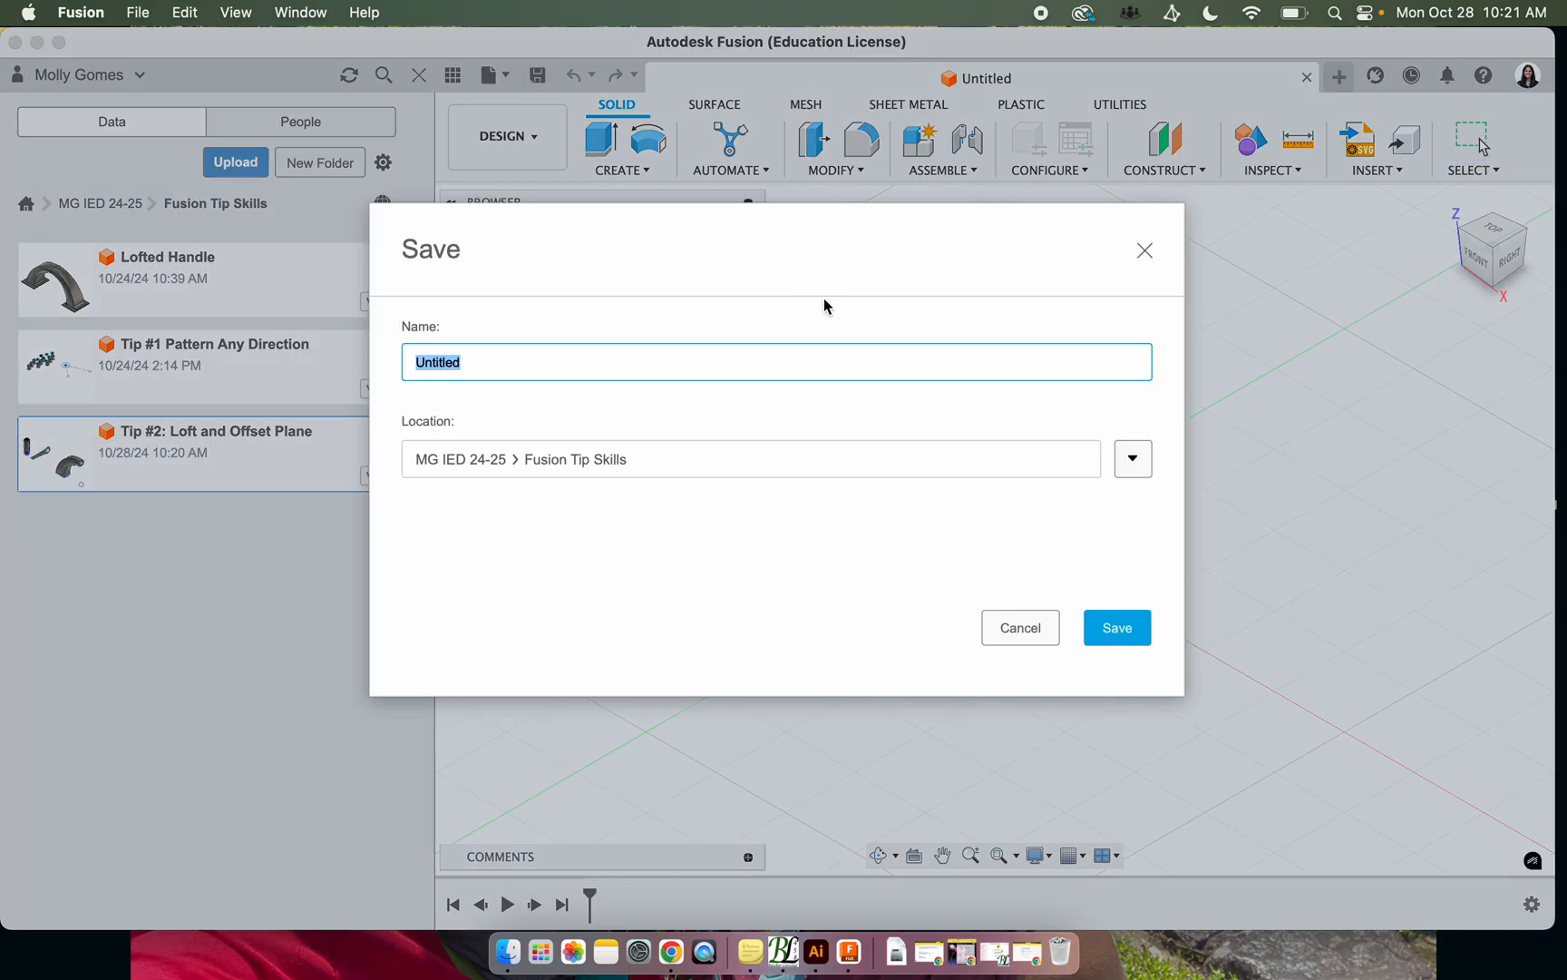
text(Tip #2: Loft and Offset Plane V2)
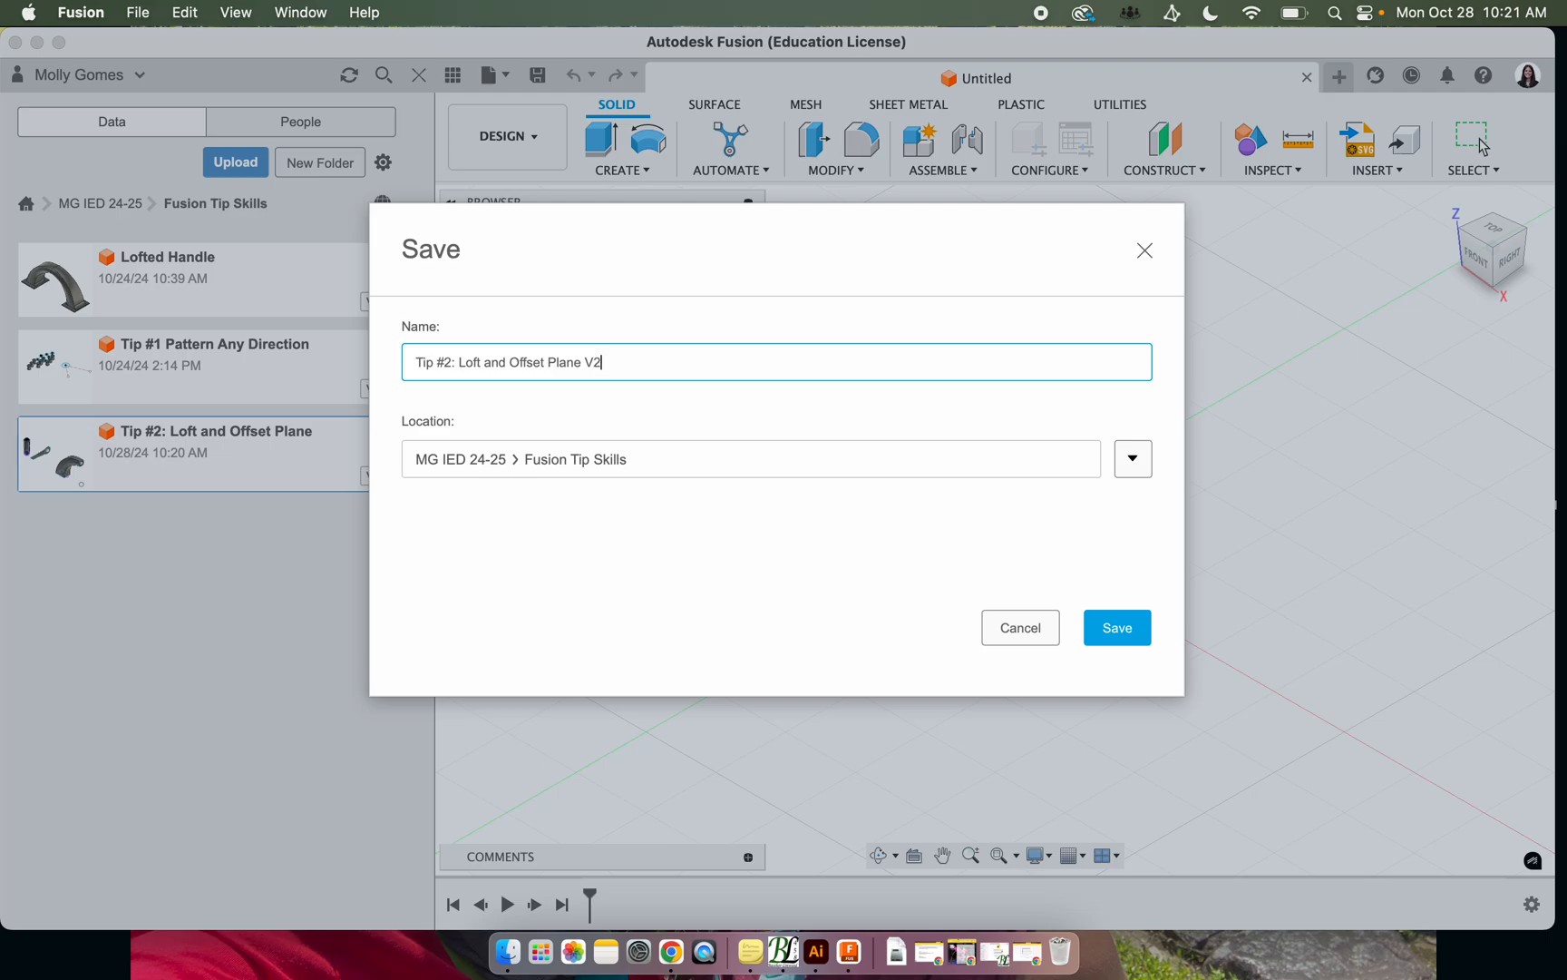
click(1123, 632)
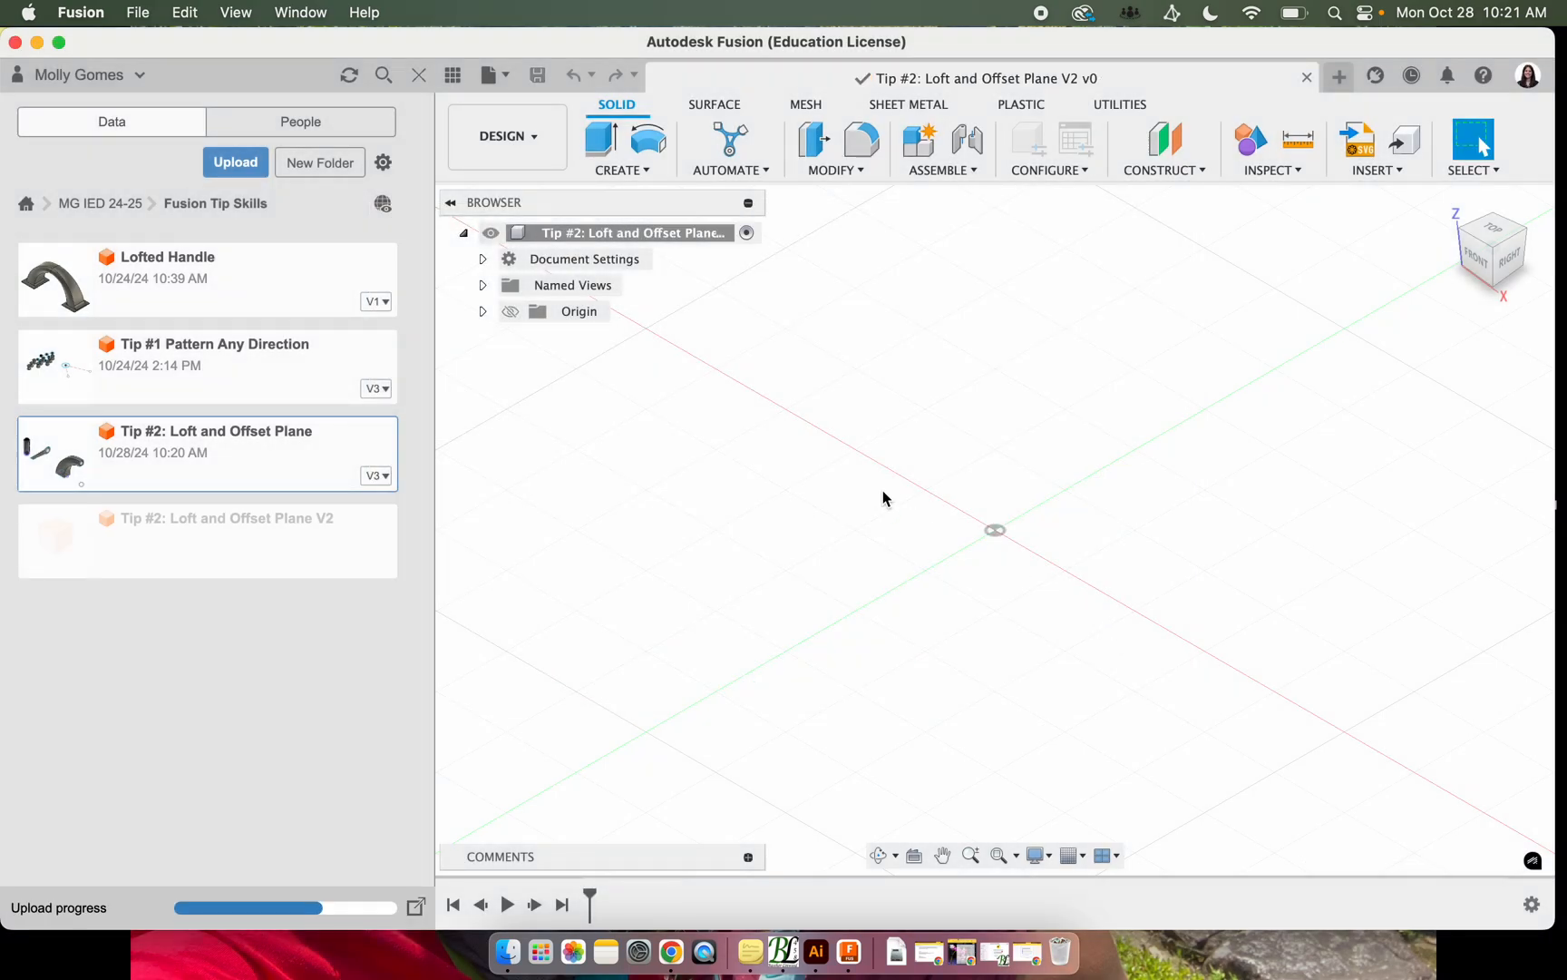
click(418, 75)
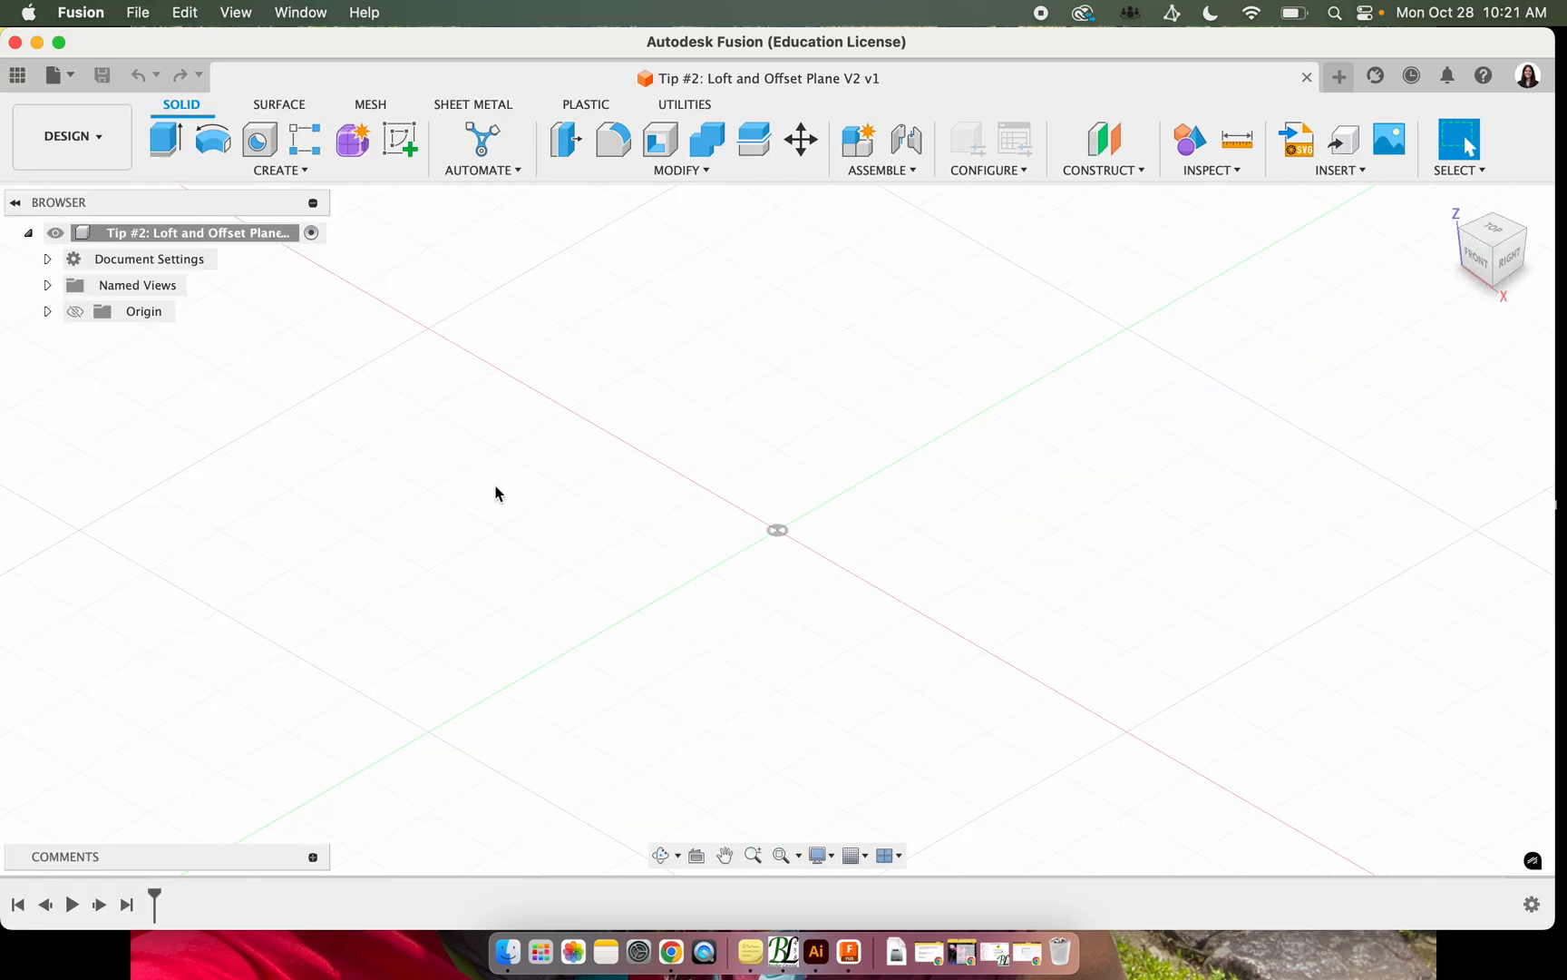
Sketch a six-sided circumscribed polygon centred on the origin on the horizontal ground plane, with a radius of about 1.11 in, and finish the sketch
click(406, 150)
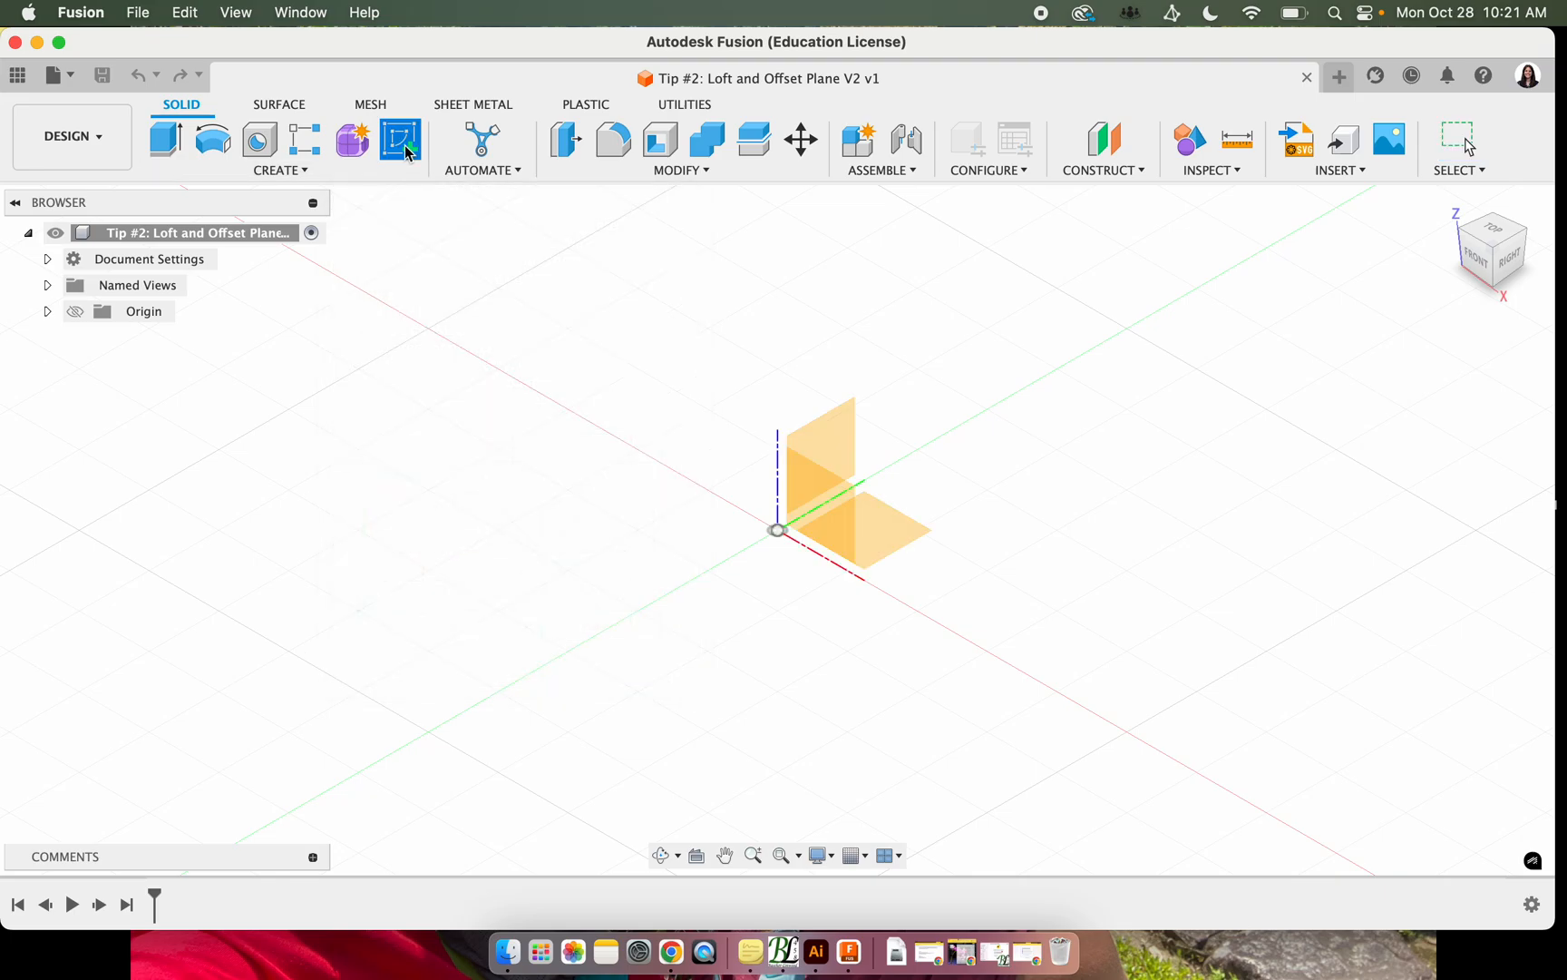
click(887, 548)
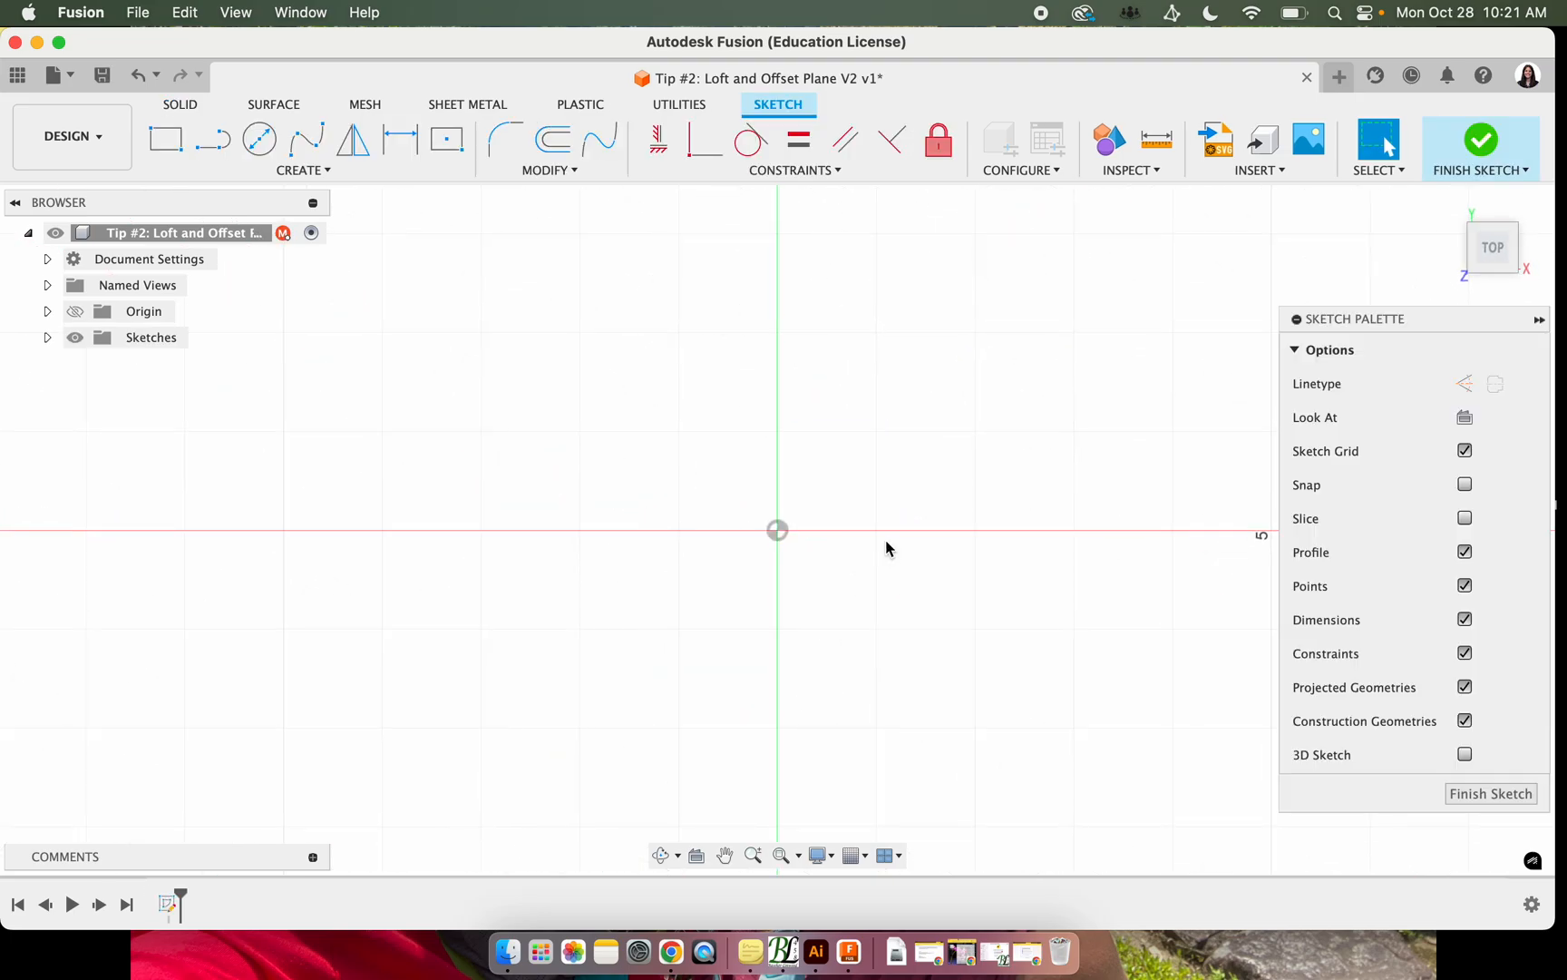
click(270, 170)
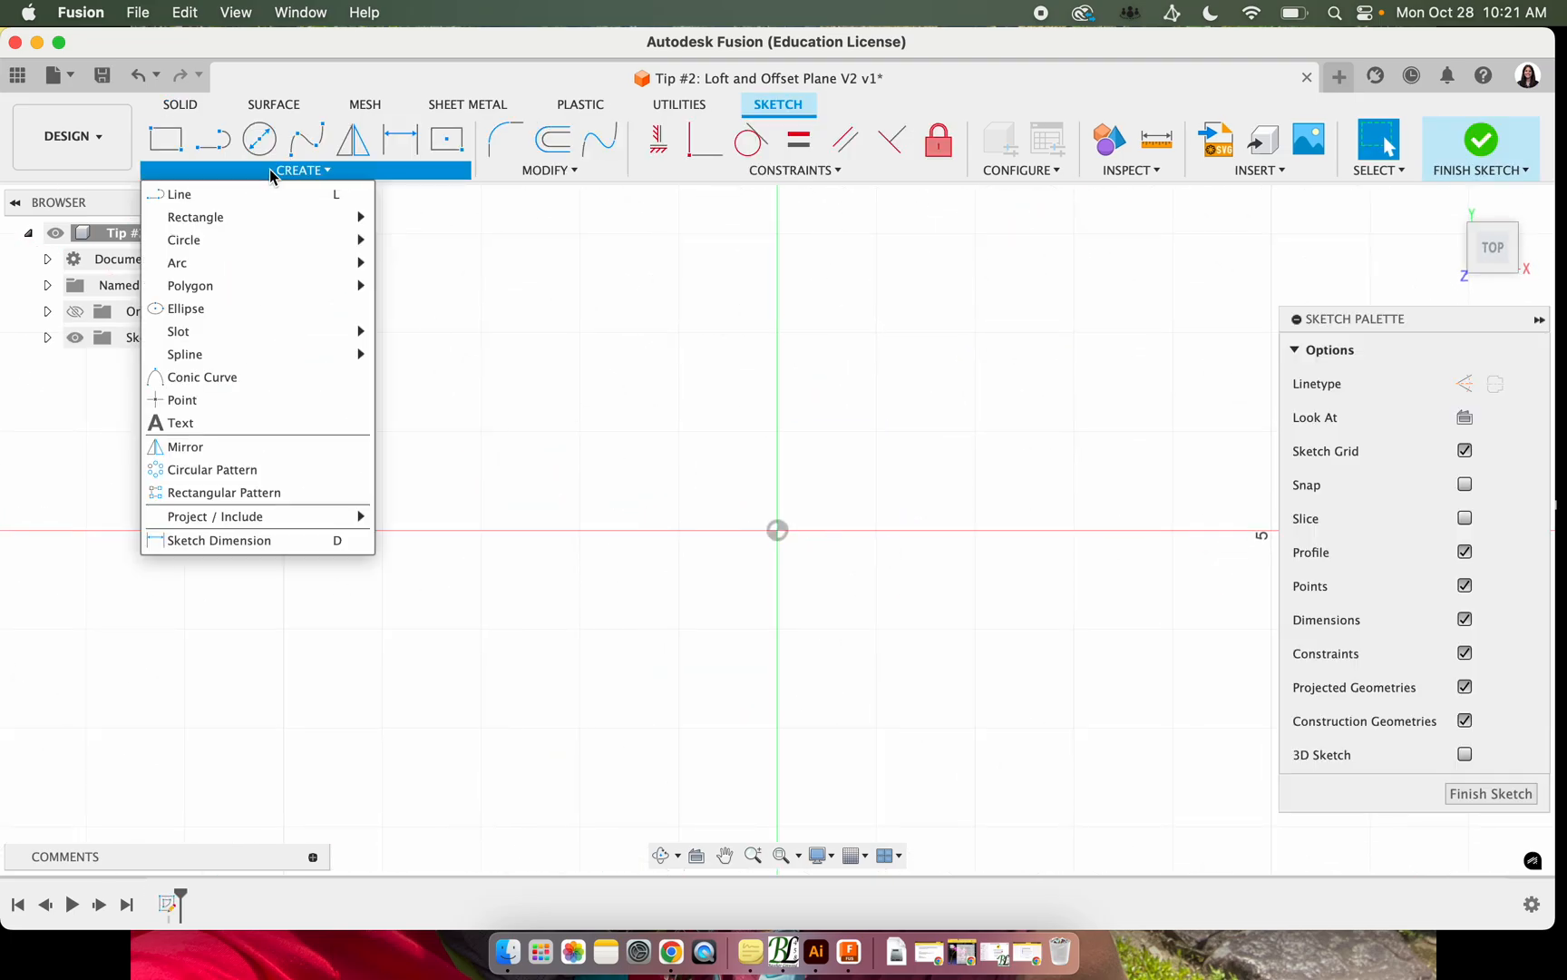
mouse_move(246, 289)
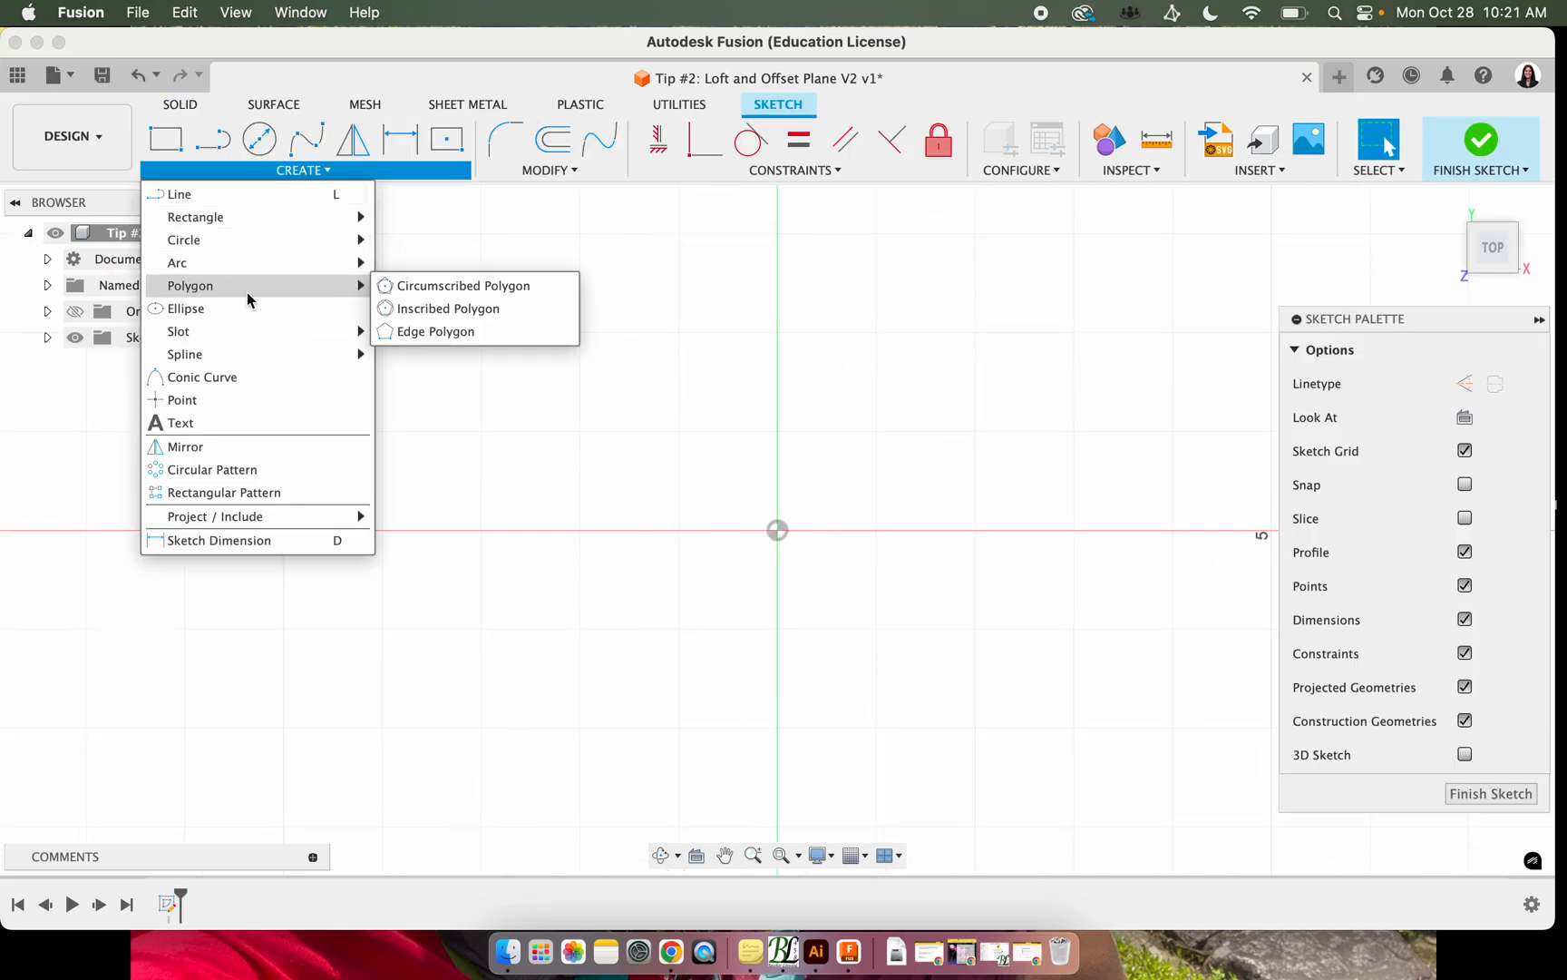
click(423, 292)
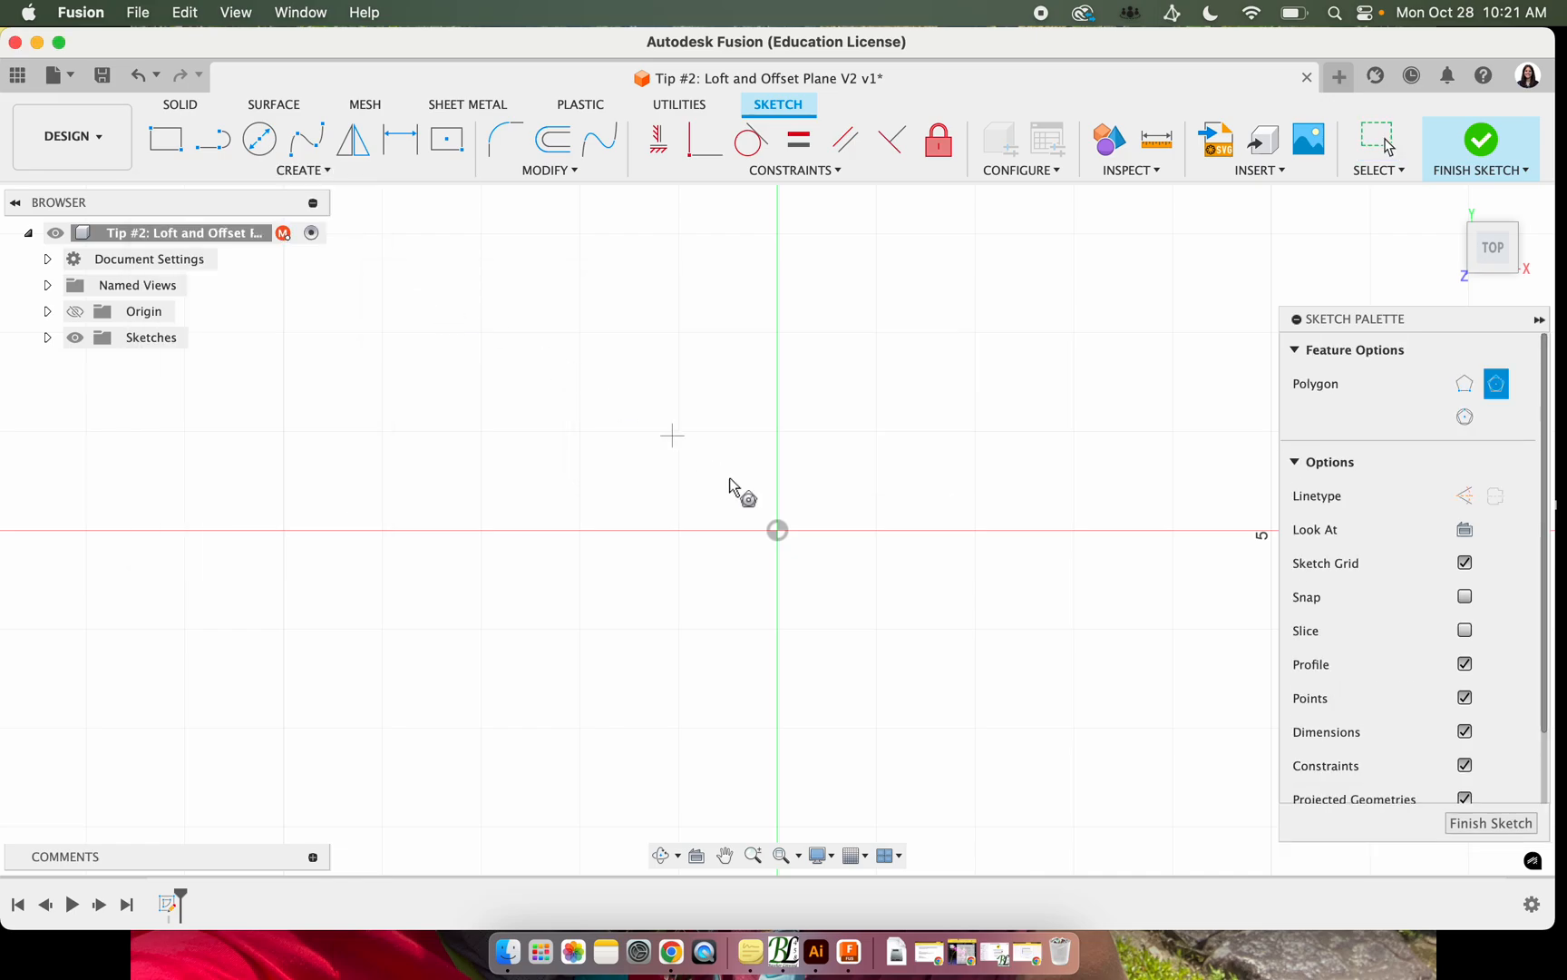
click(777, 530)
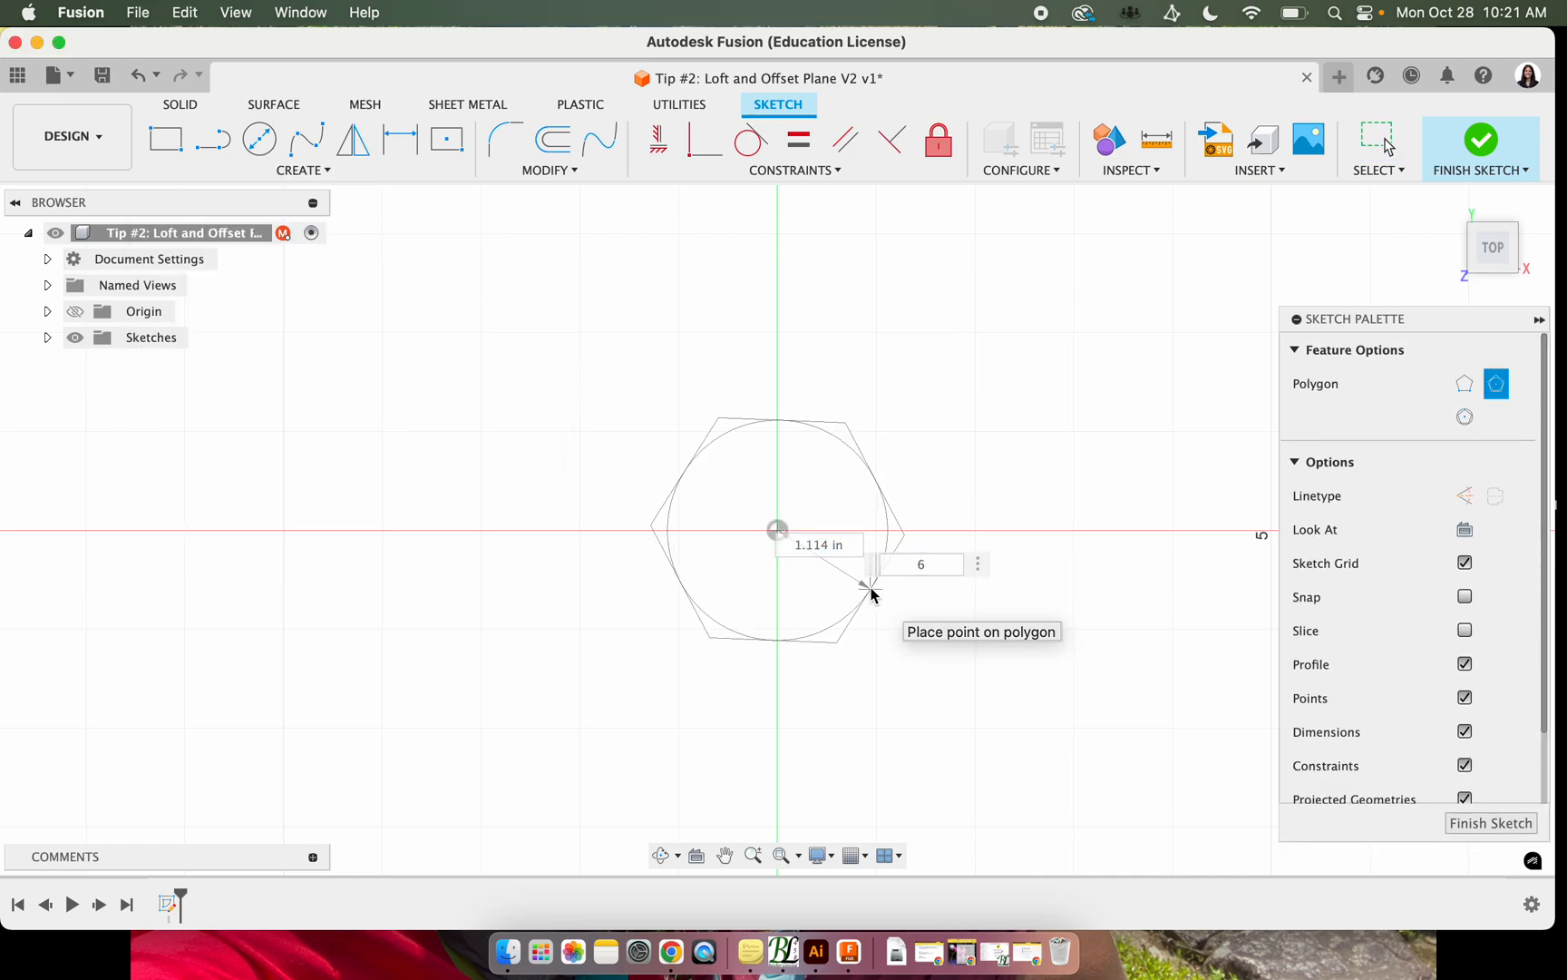
click(870, 592)
click(1482, 147)
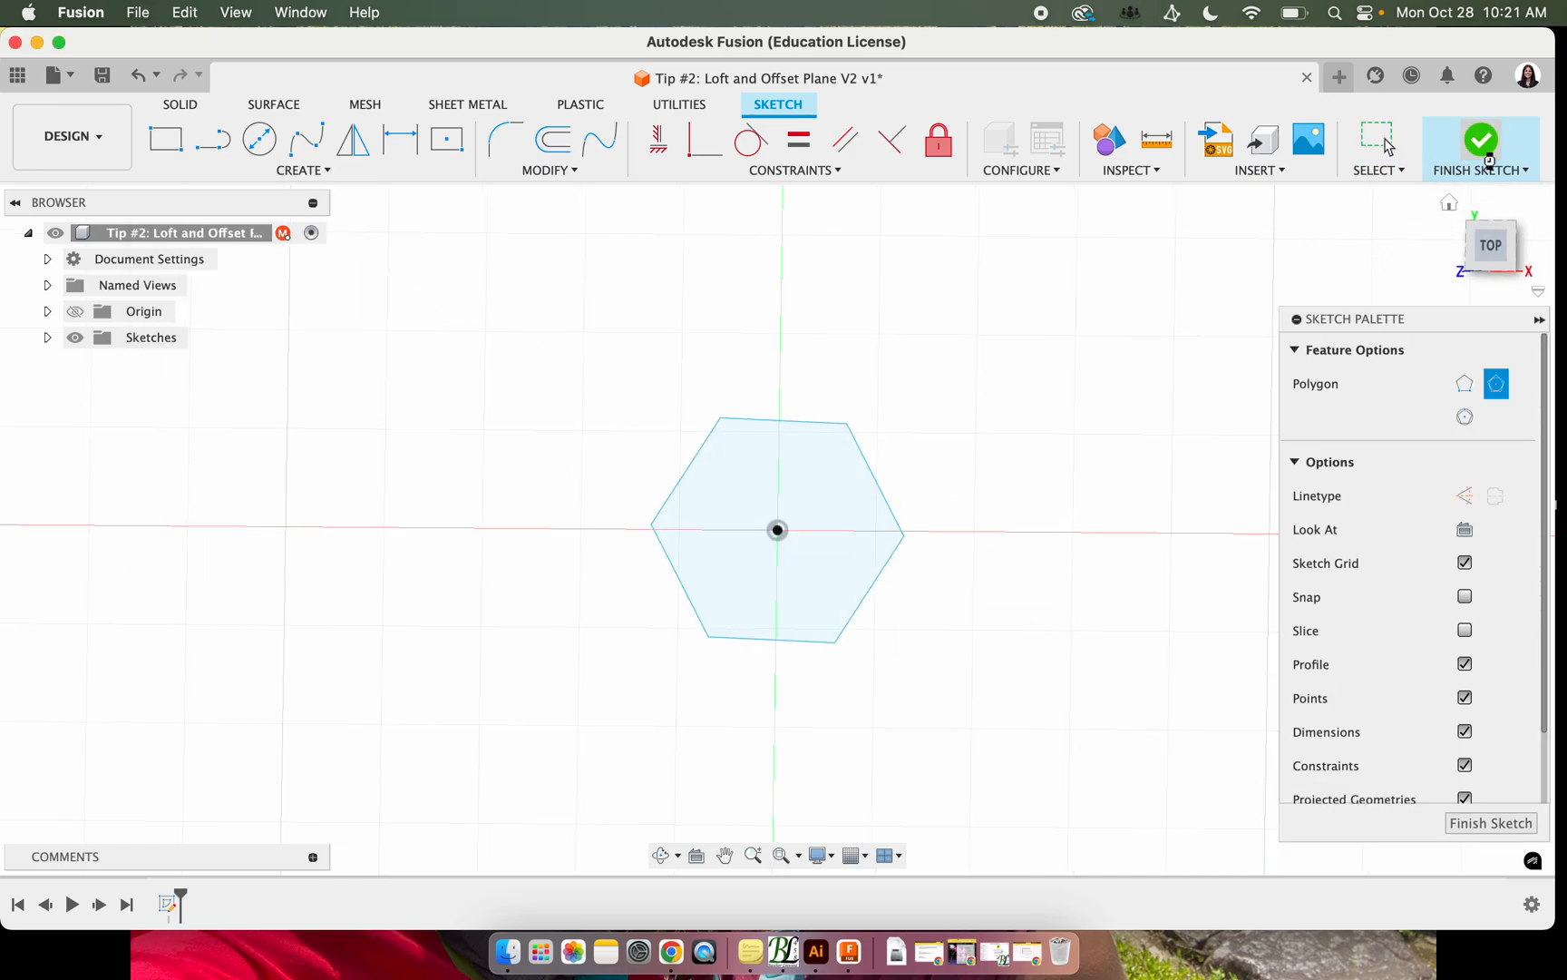
Create a construction plane offset 3 in above the hexagon profile
click(286, 178)
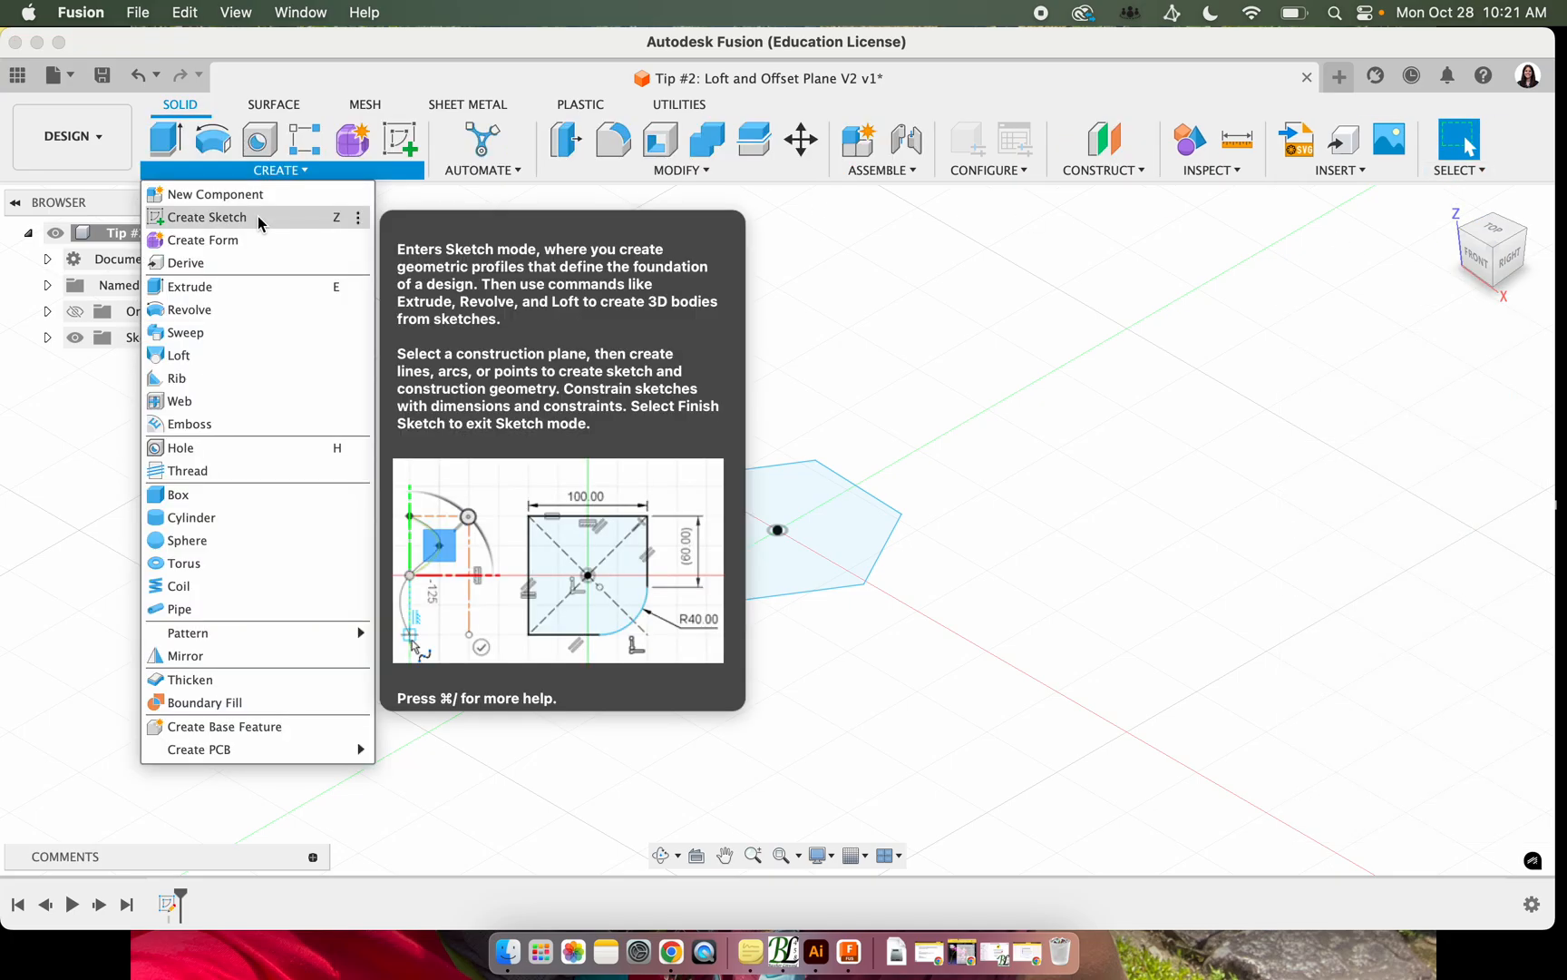
click(290, 172)
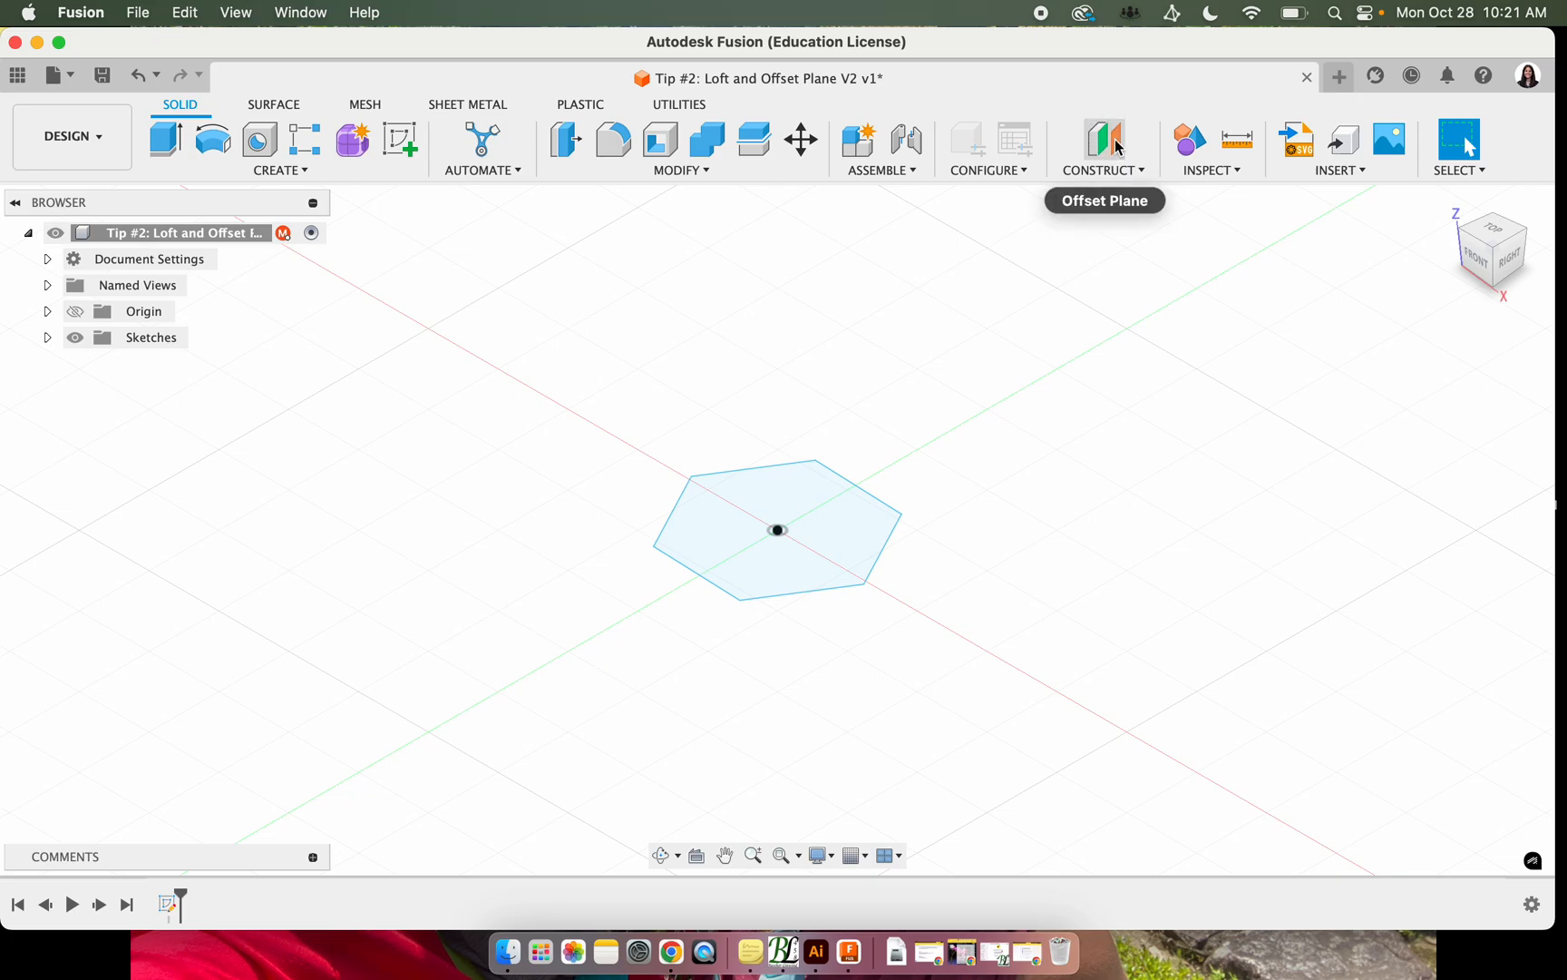
click(1114, 172)
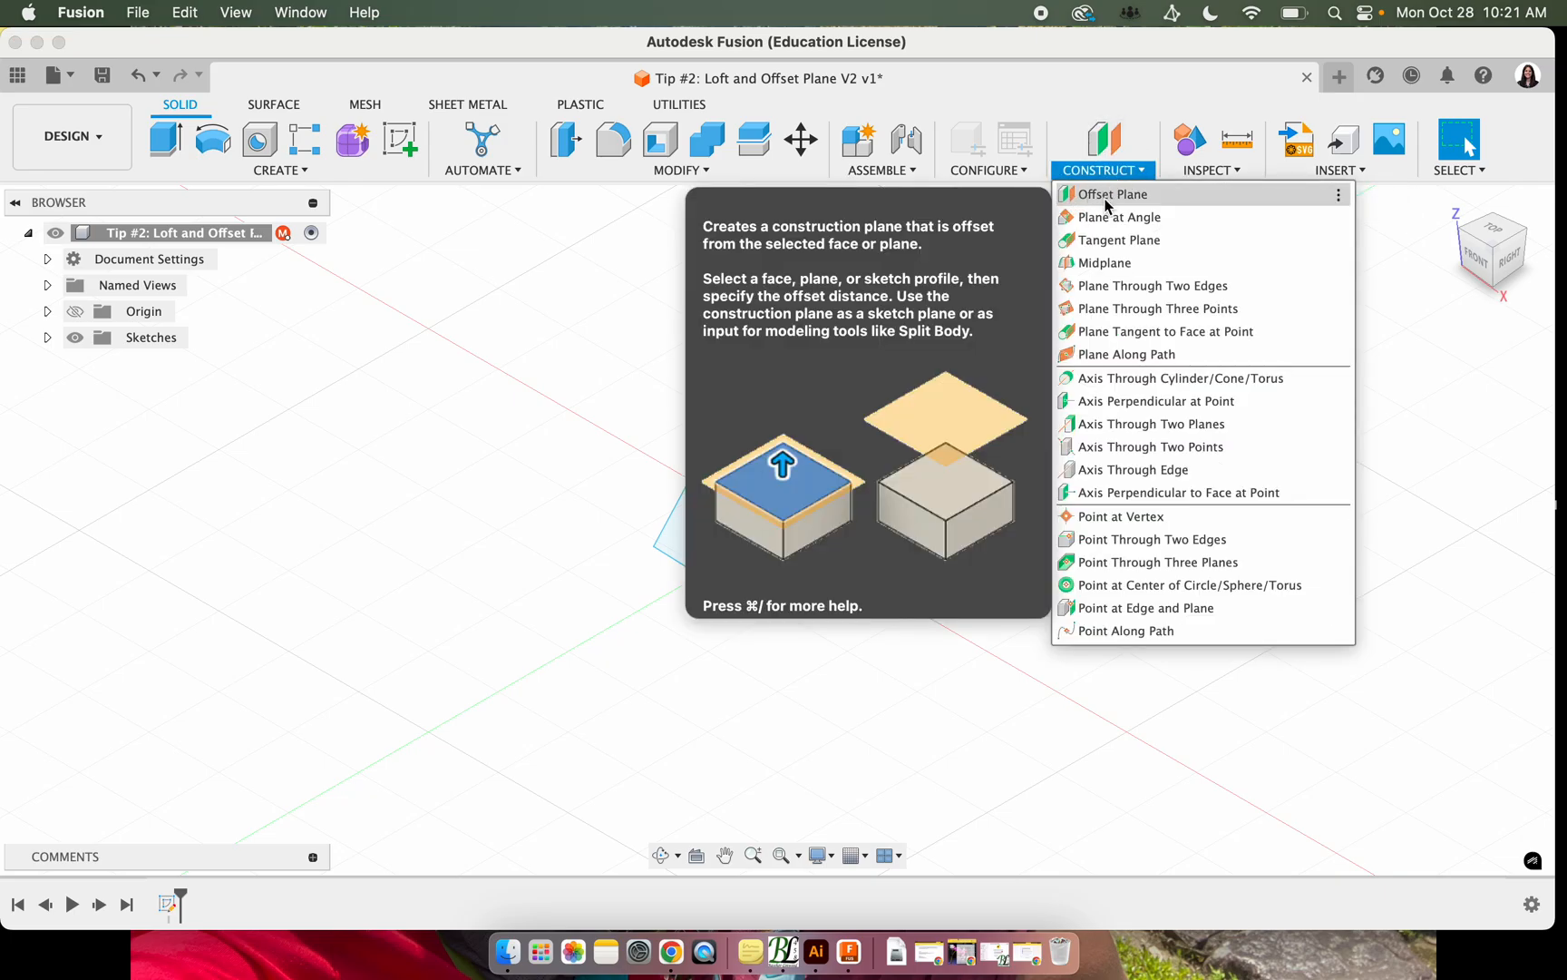
click(1107, 150)
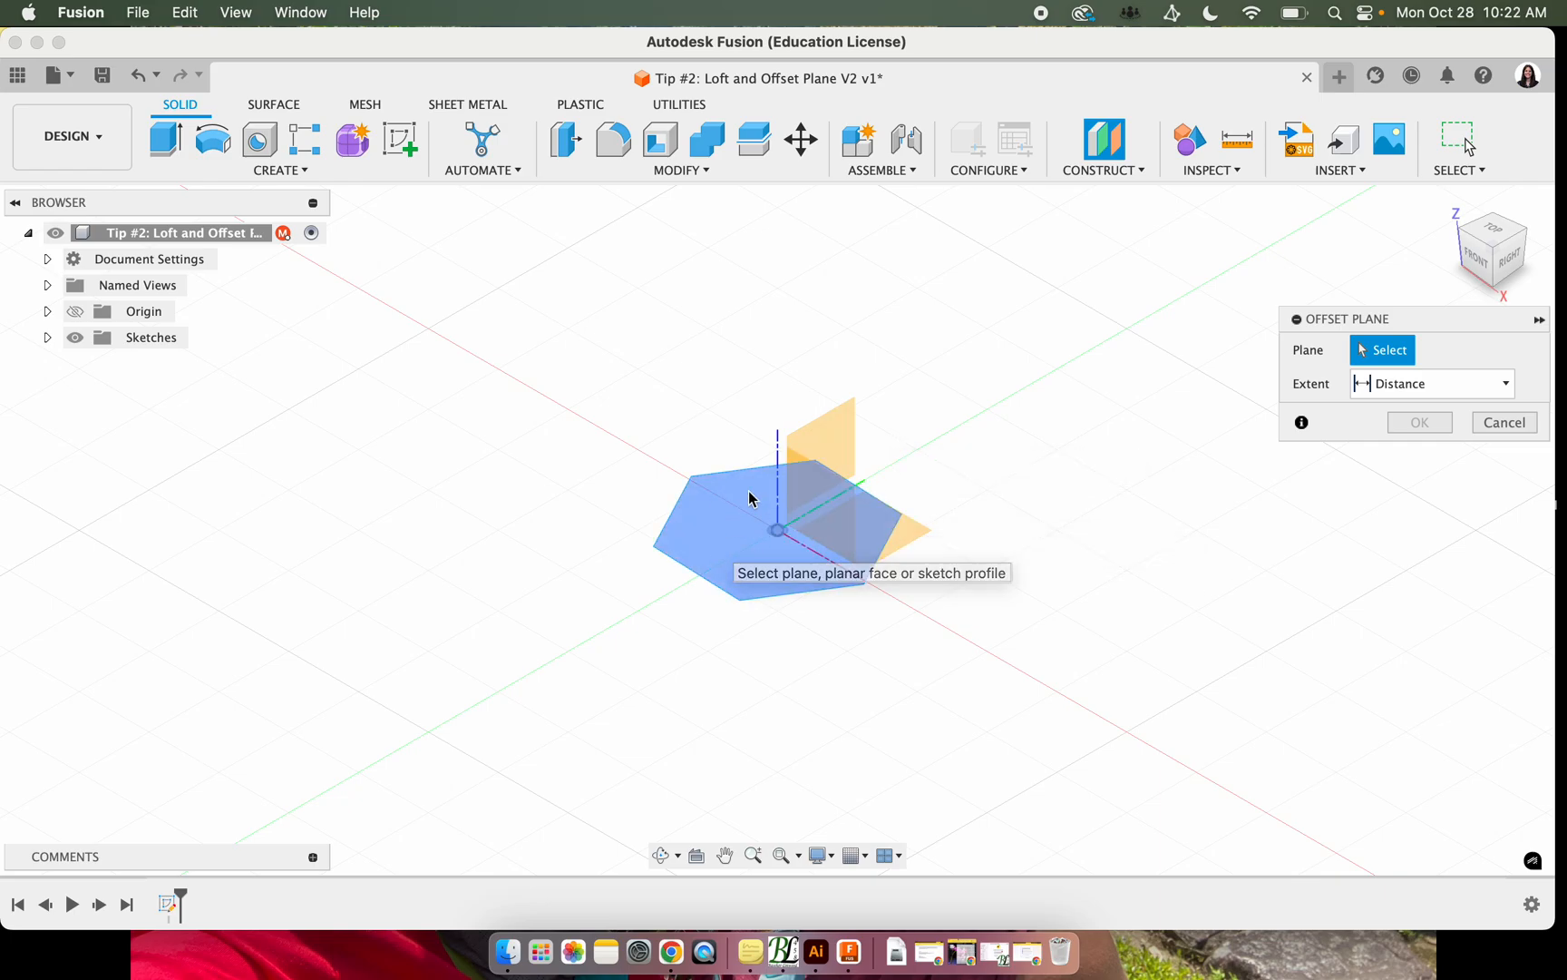
click(724, 548)
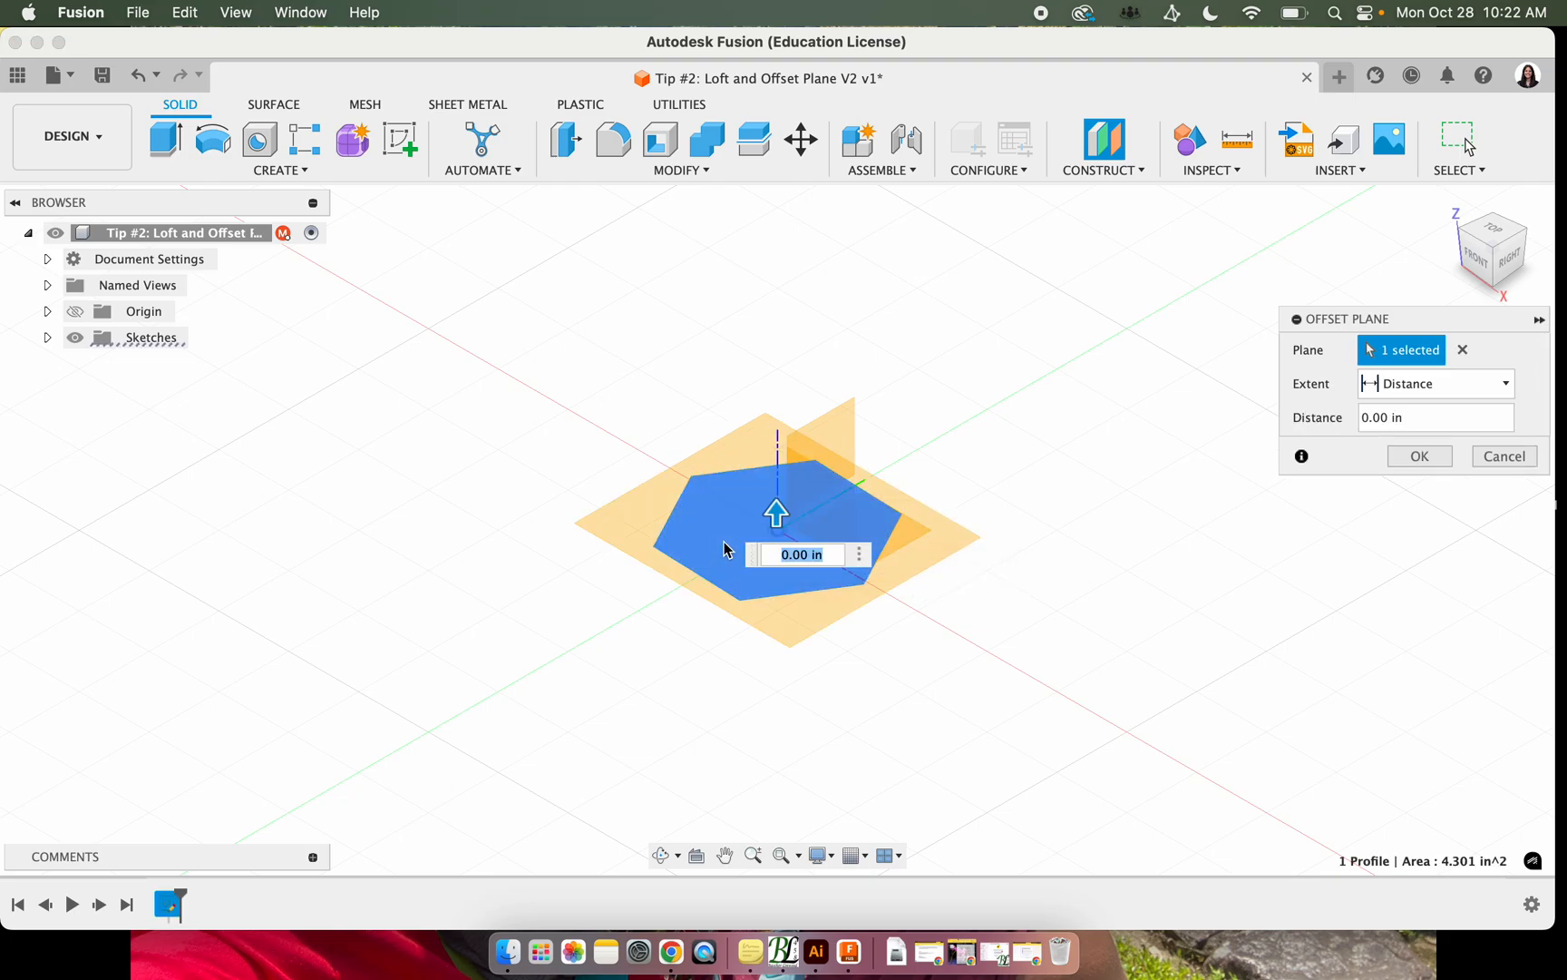
drag(776, 514, 797, 243)
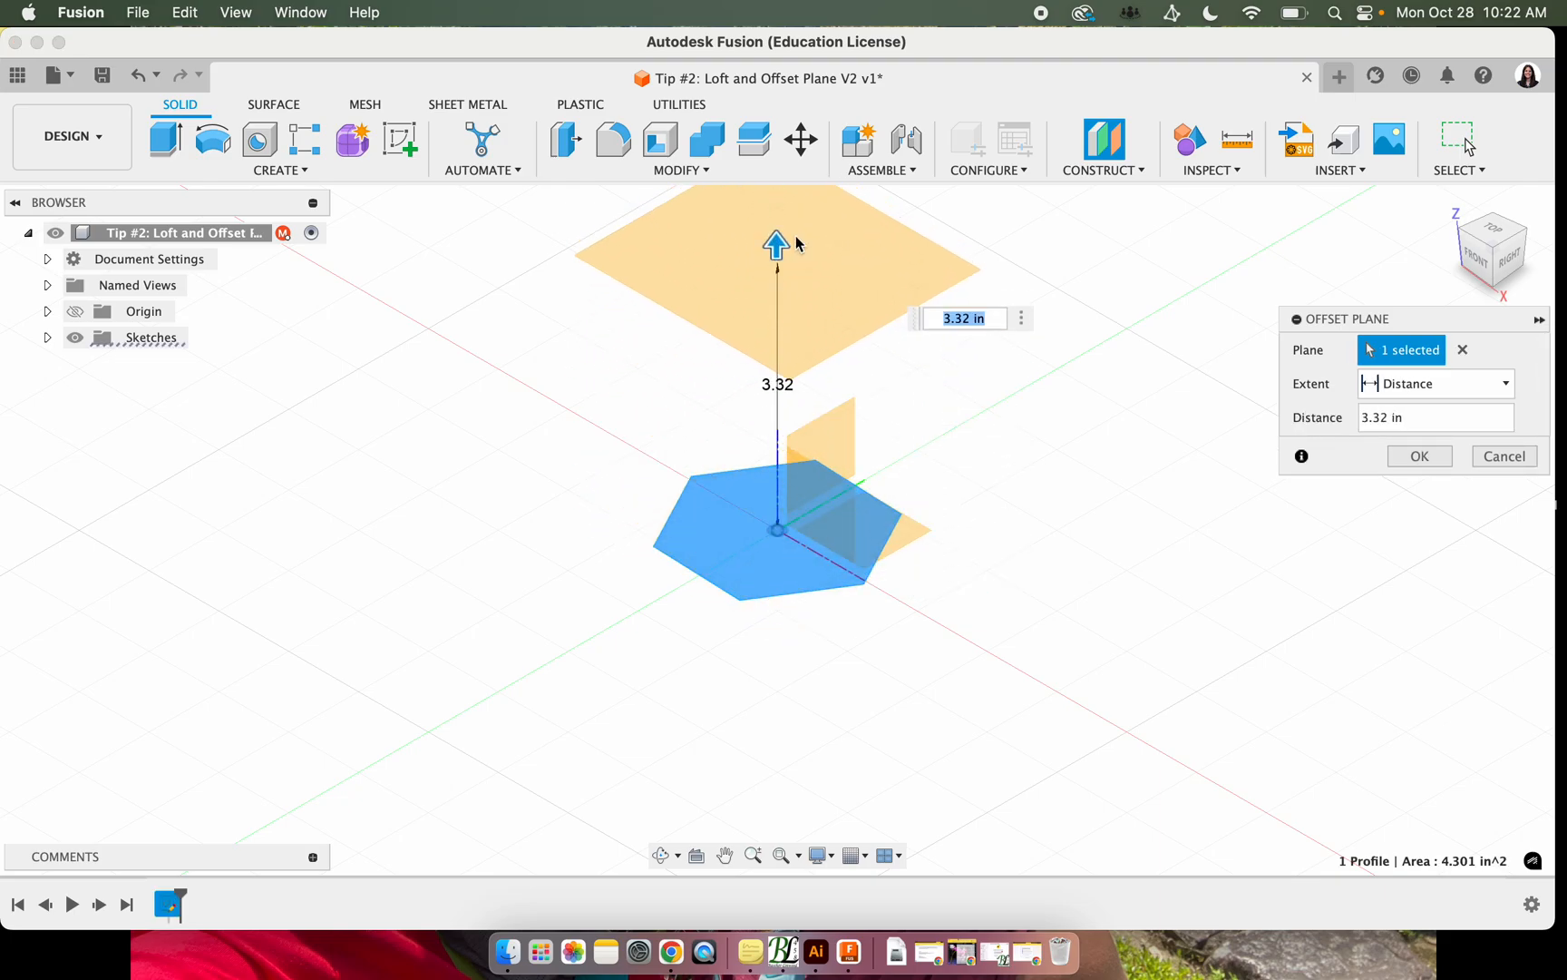
text(3)
key(Return)
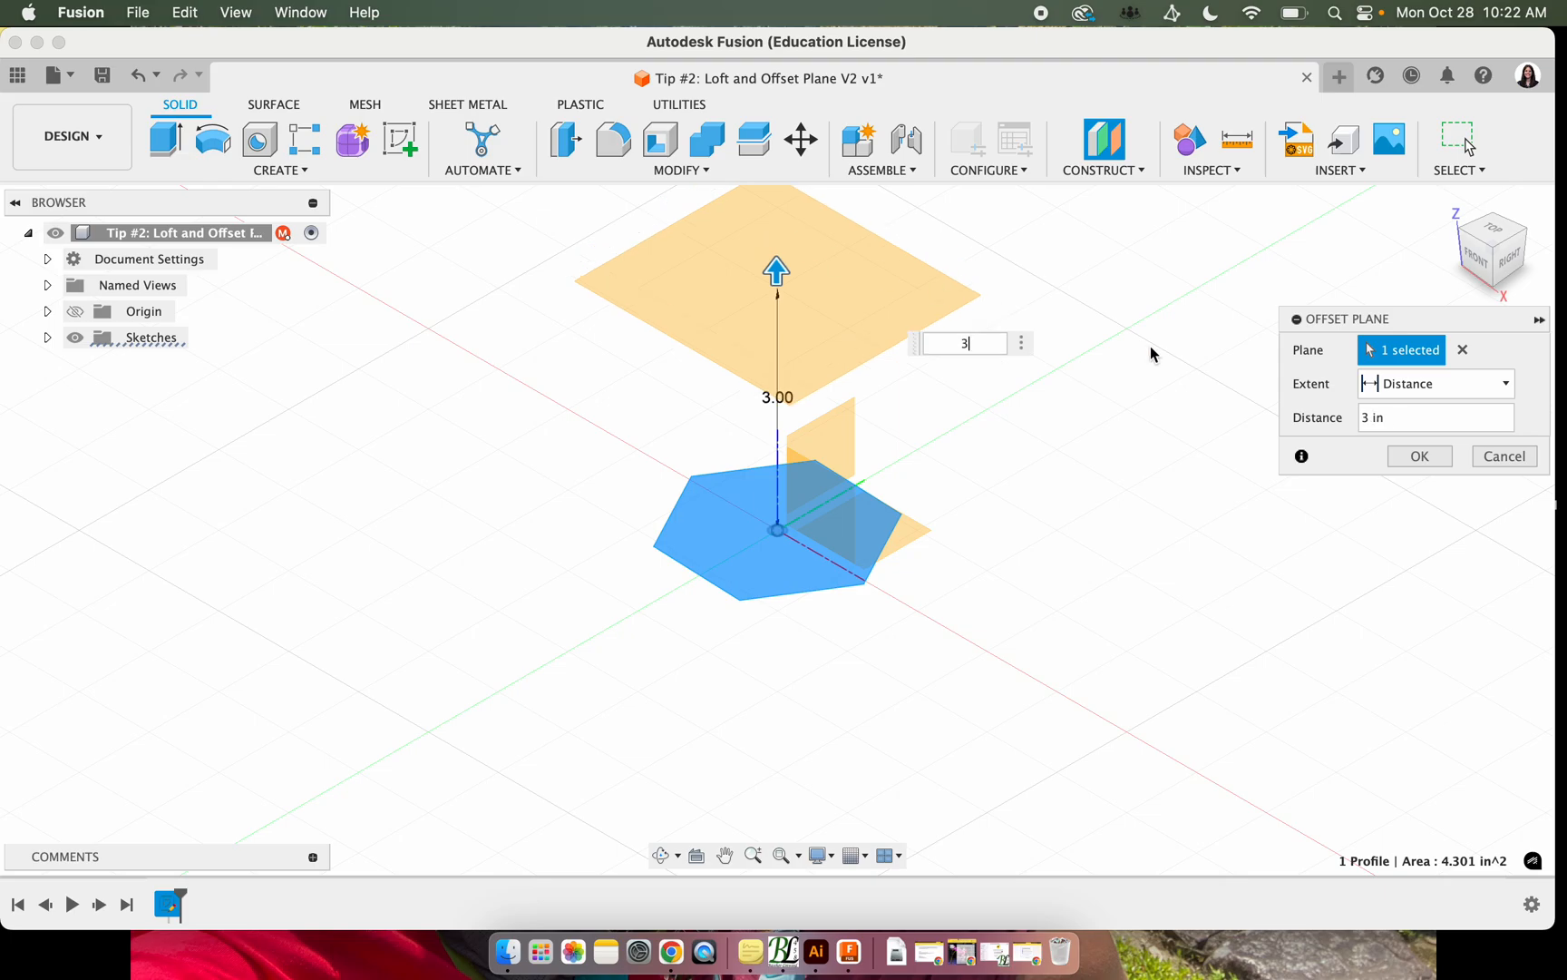
click(1421, 456)
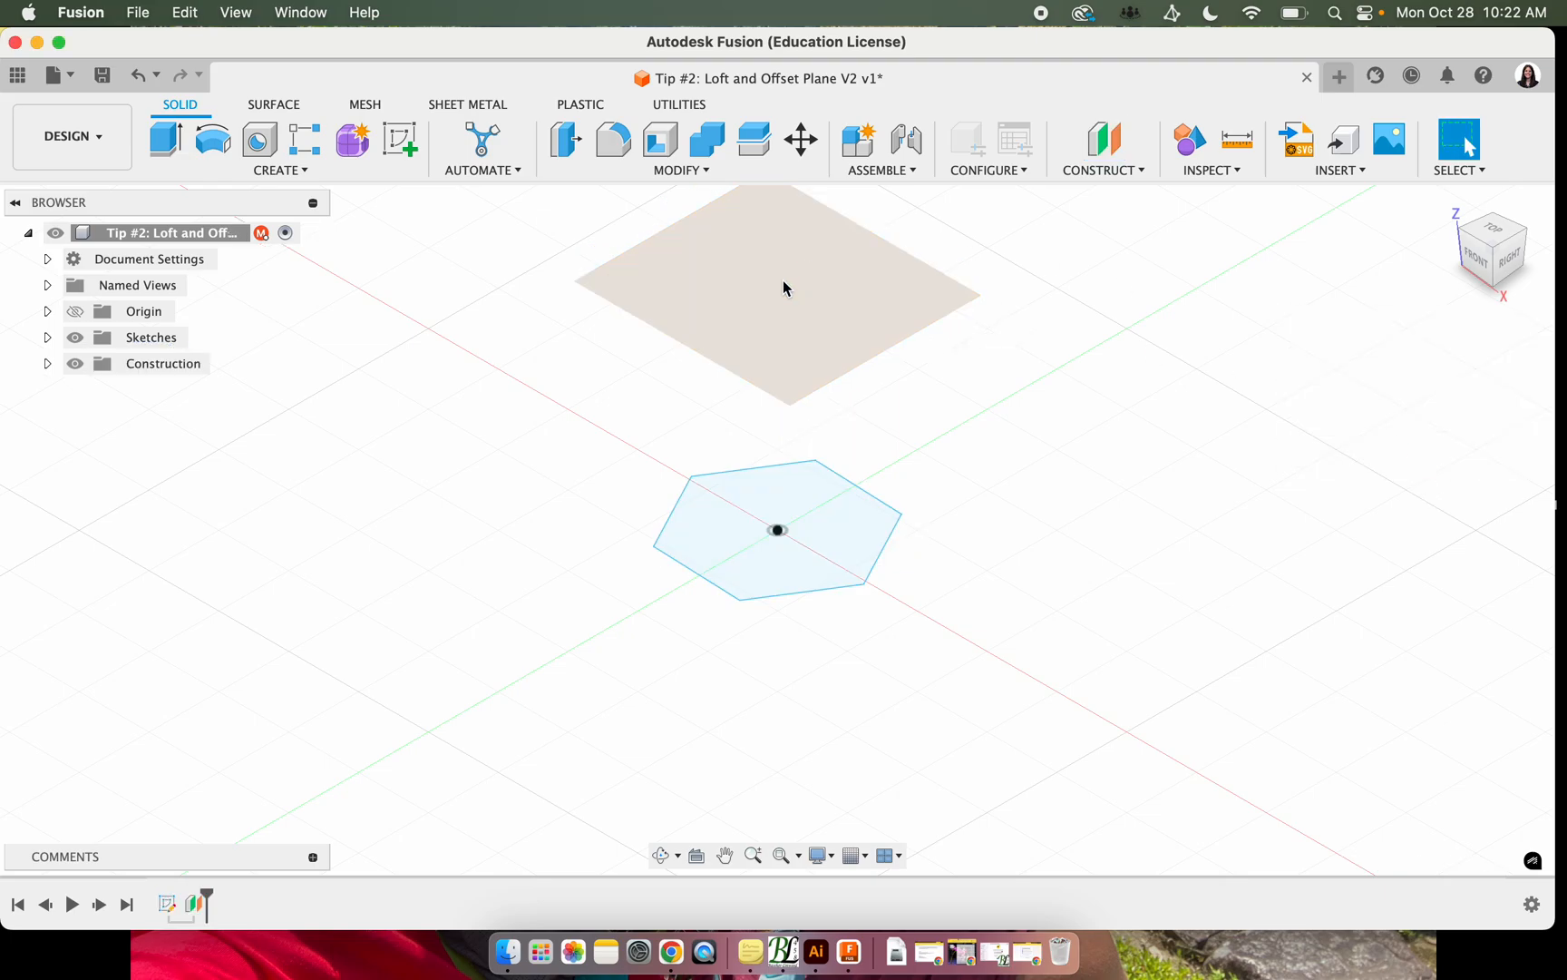
Start a sketch on the offset plane and project the hexagon's centre point into it with the projection link kept on
scroll(849, 493, right, 3)
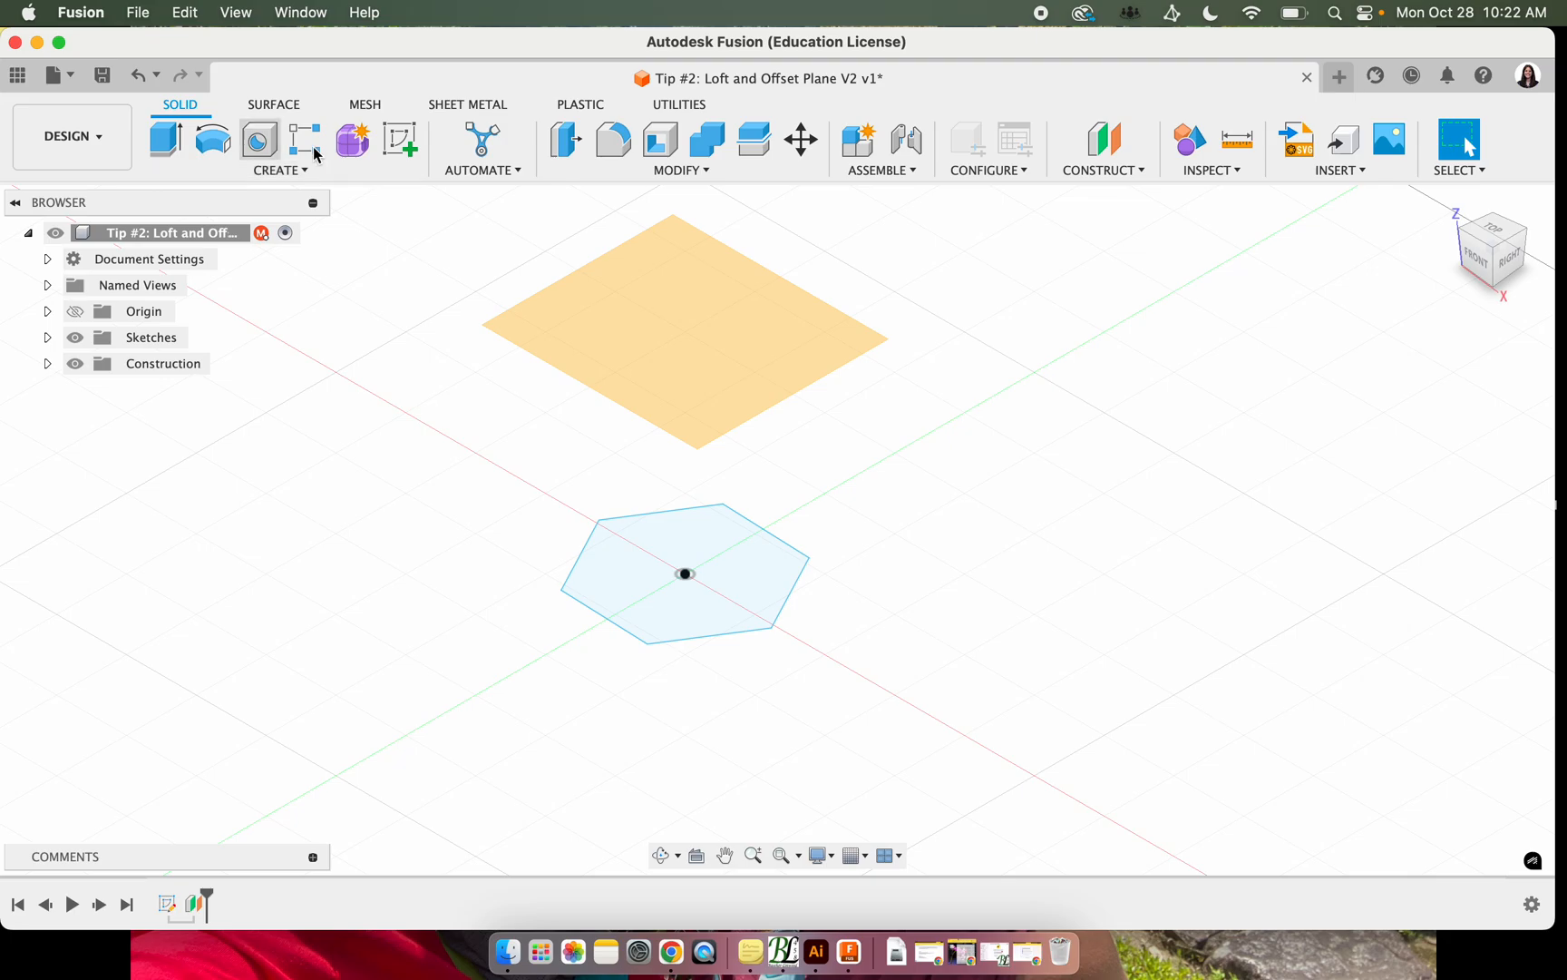
click(400, 139)
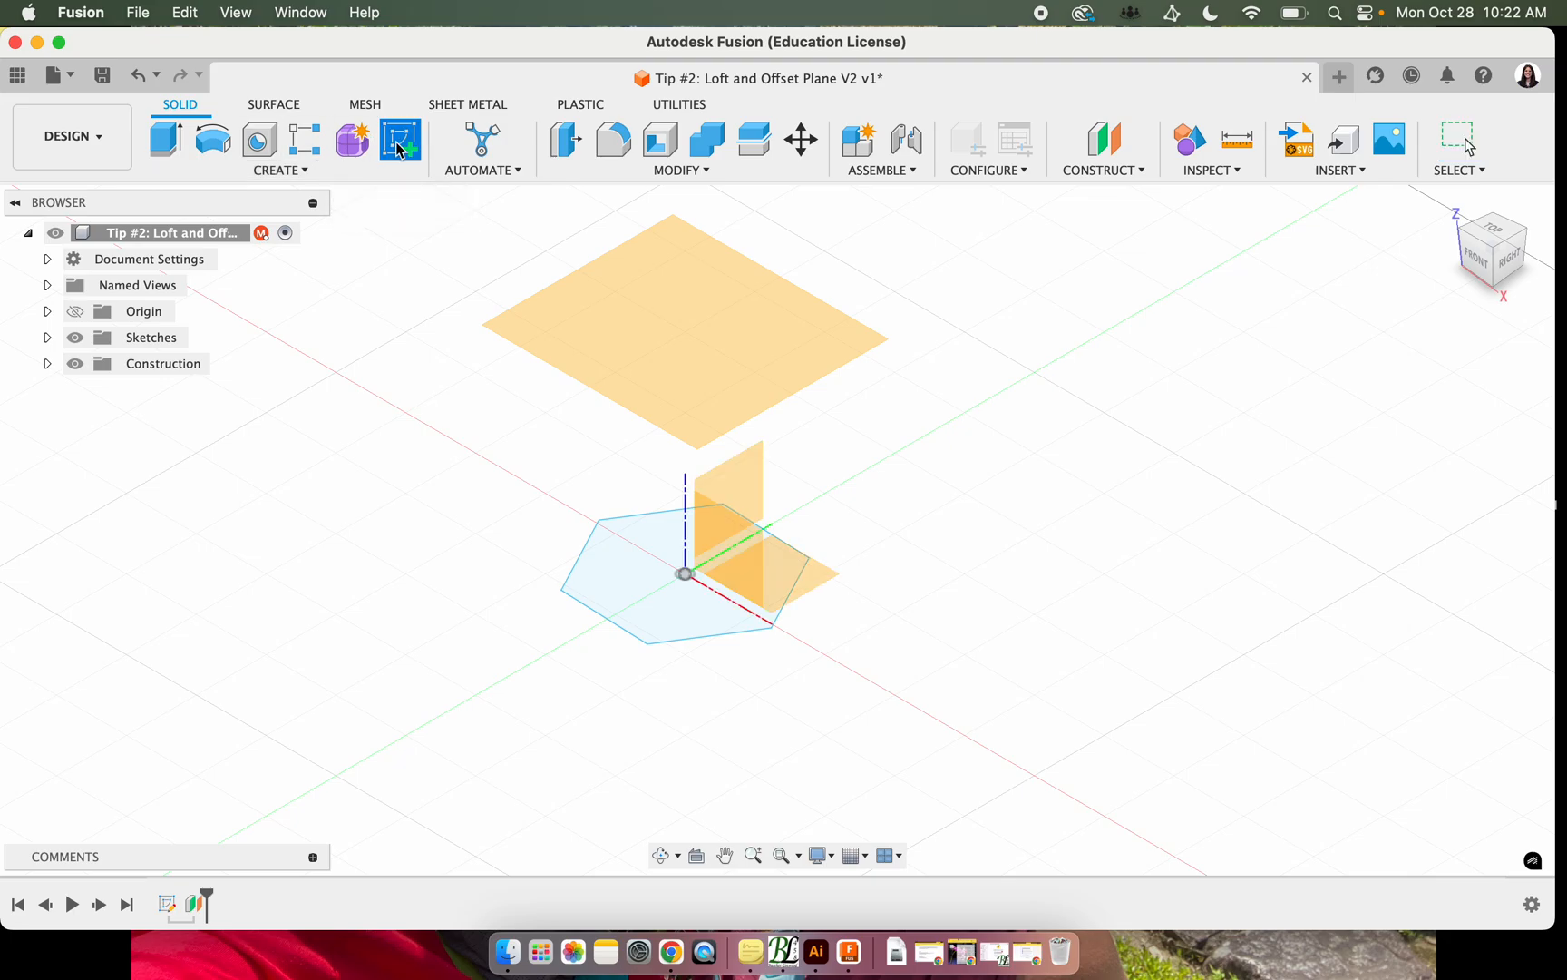
click(669, 336)
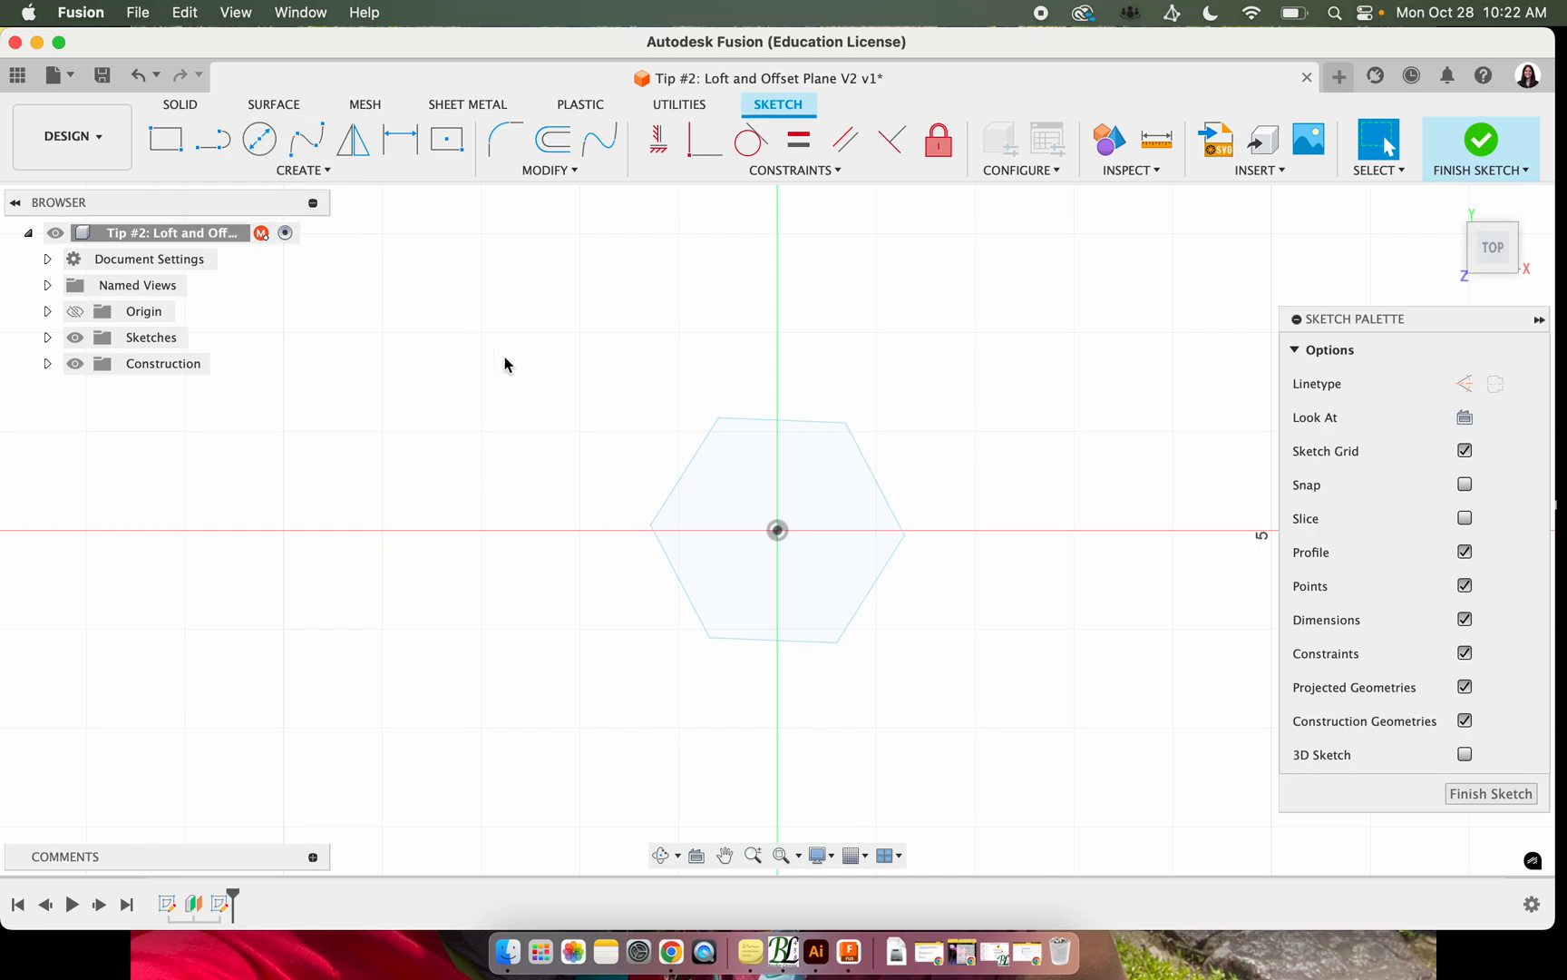
click(305, 174)
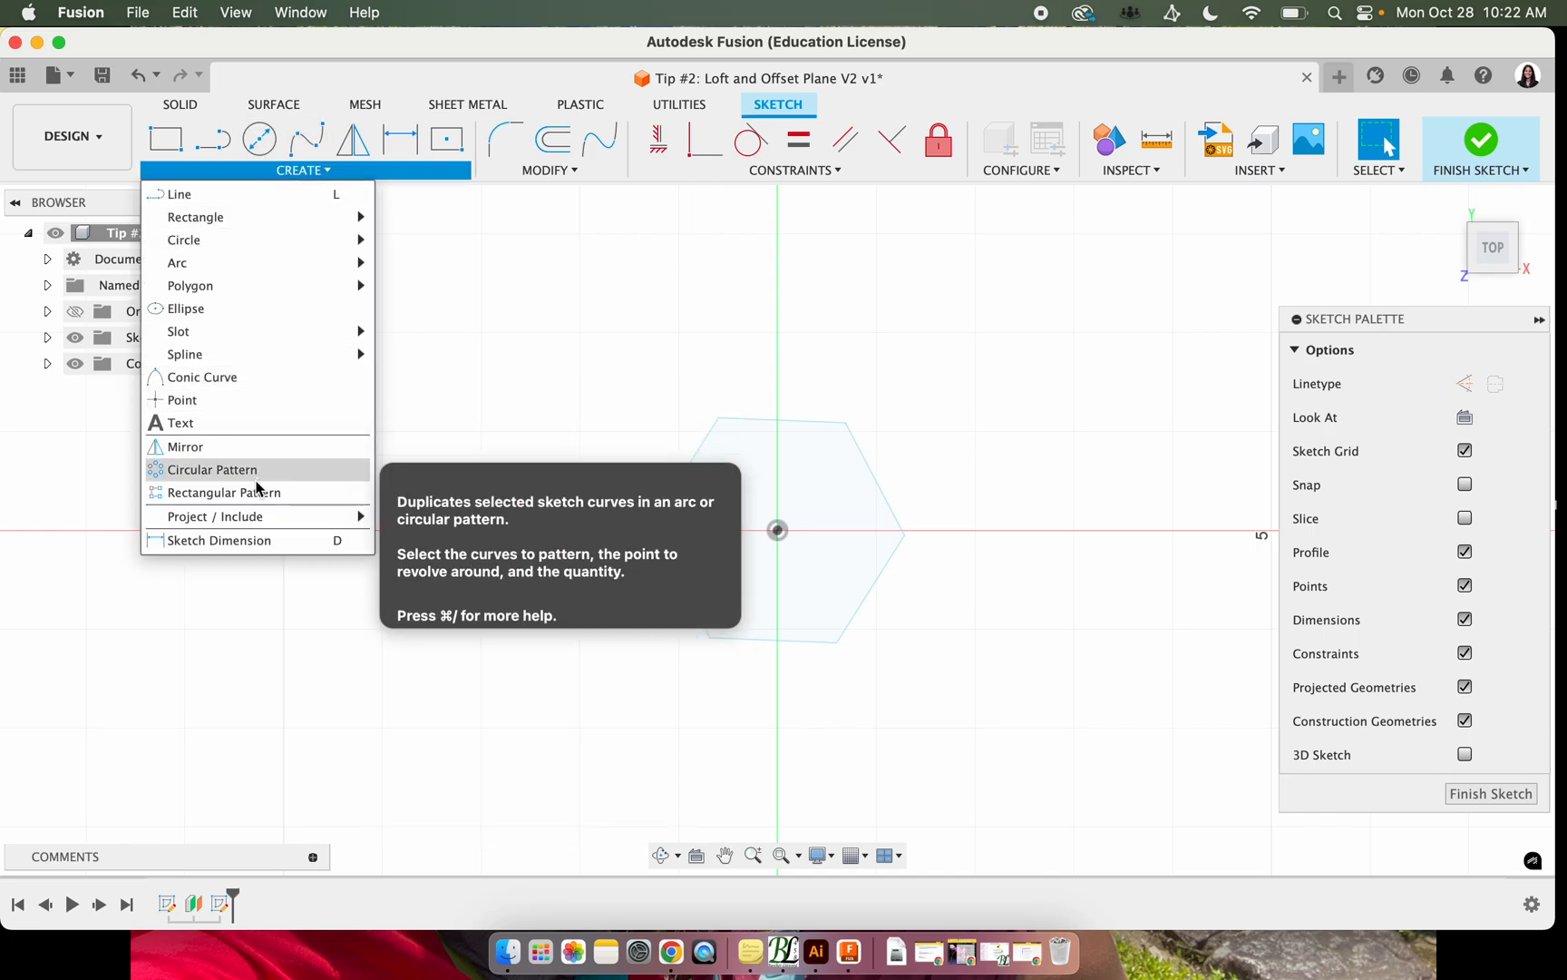
mouse_move(256, 516)
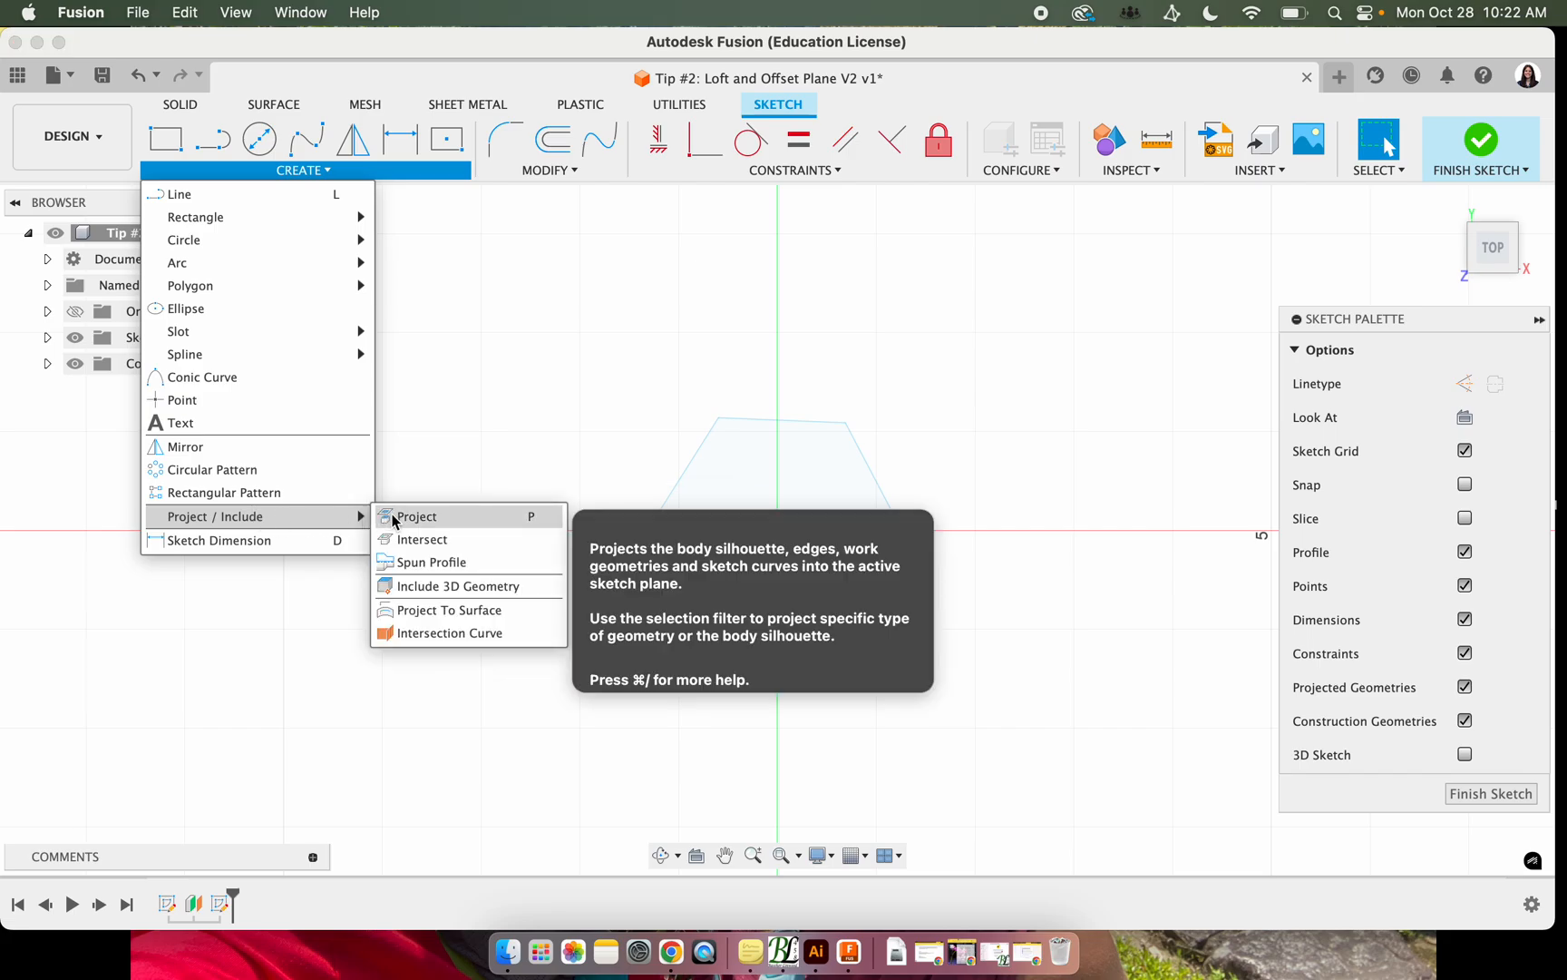
click(531, 518)
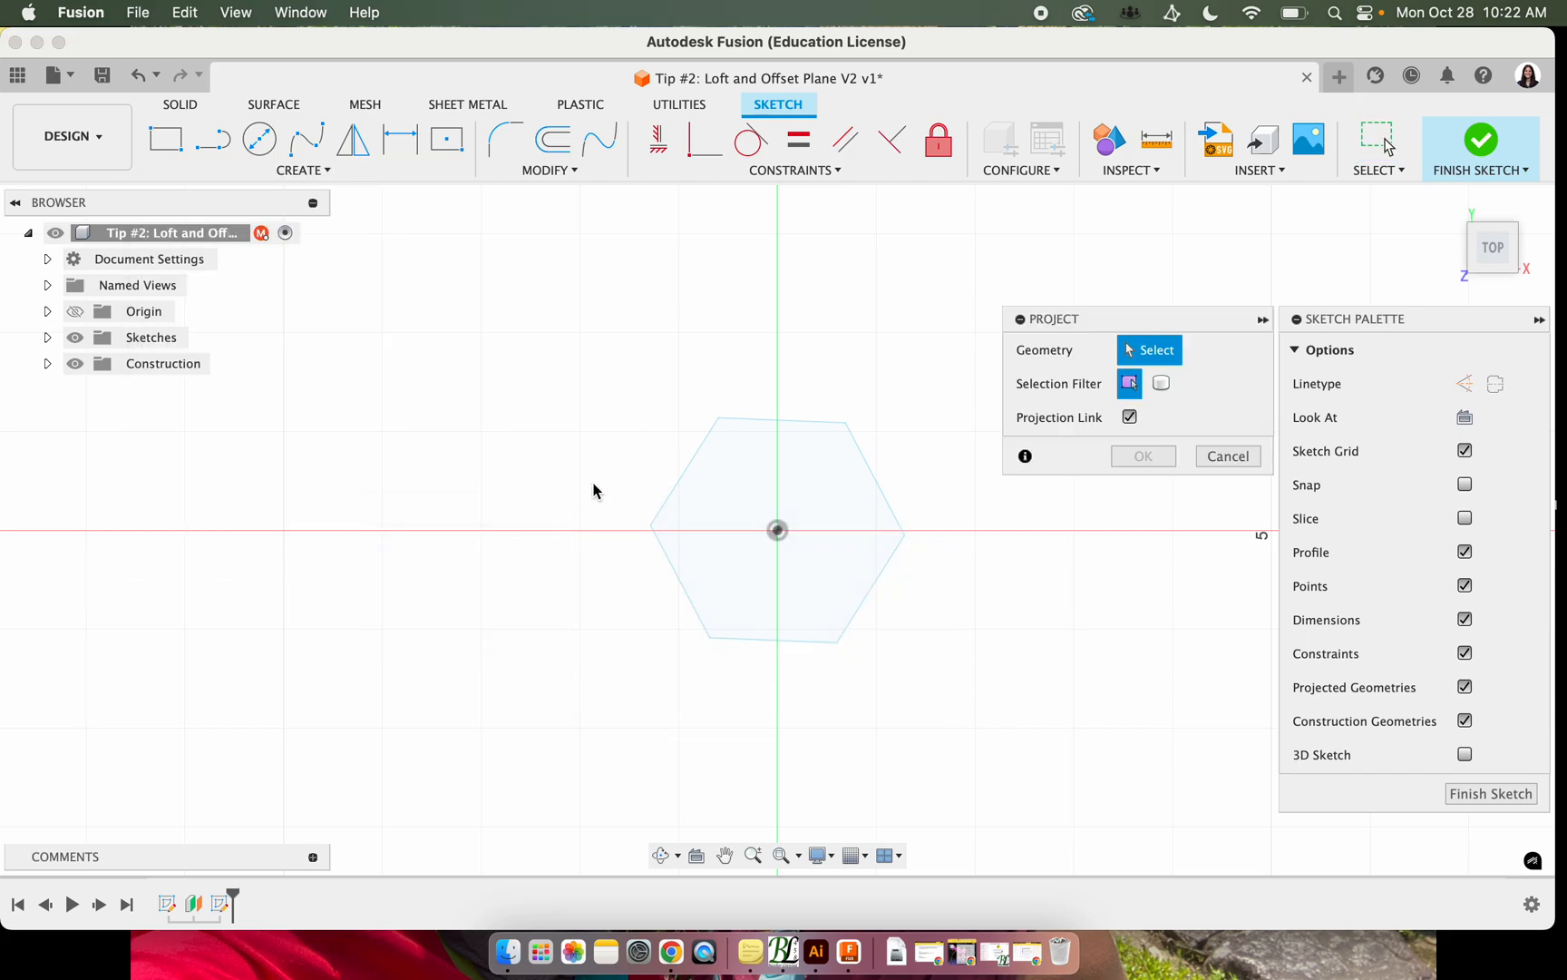
click(778, 531)
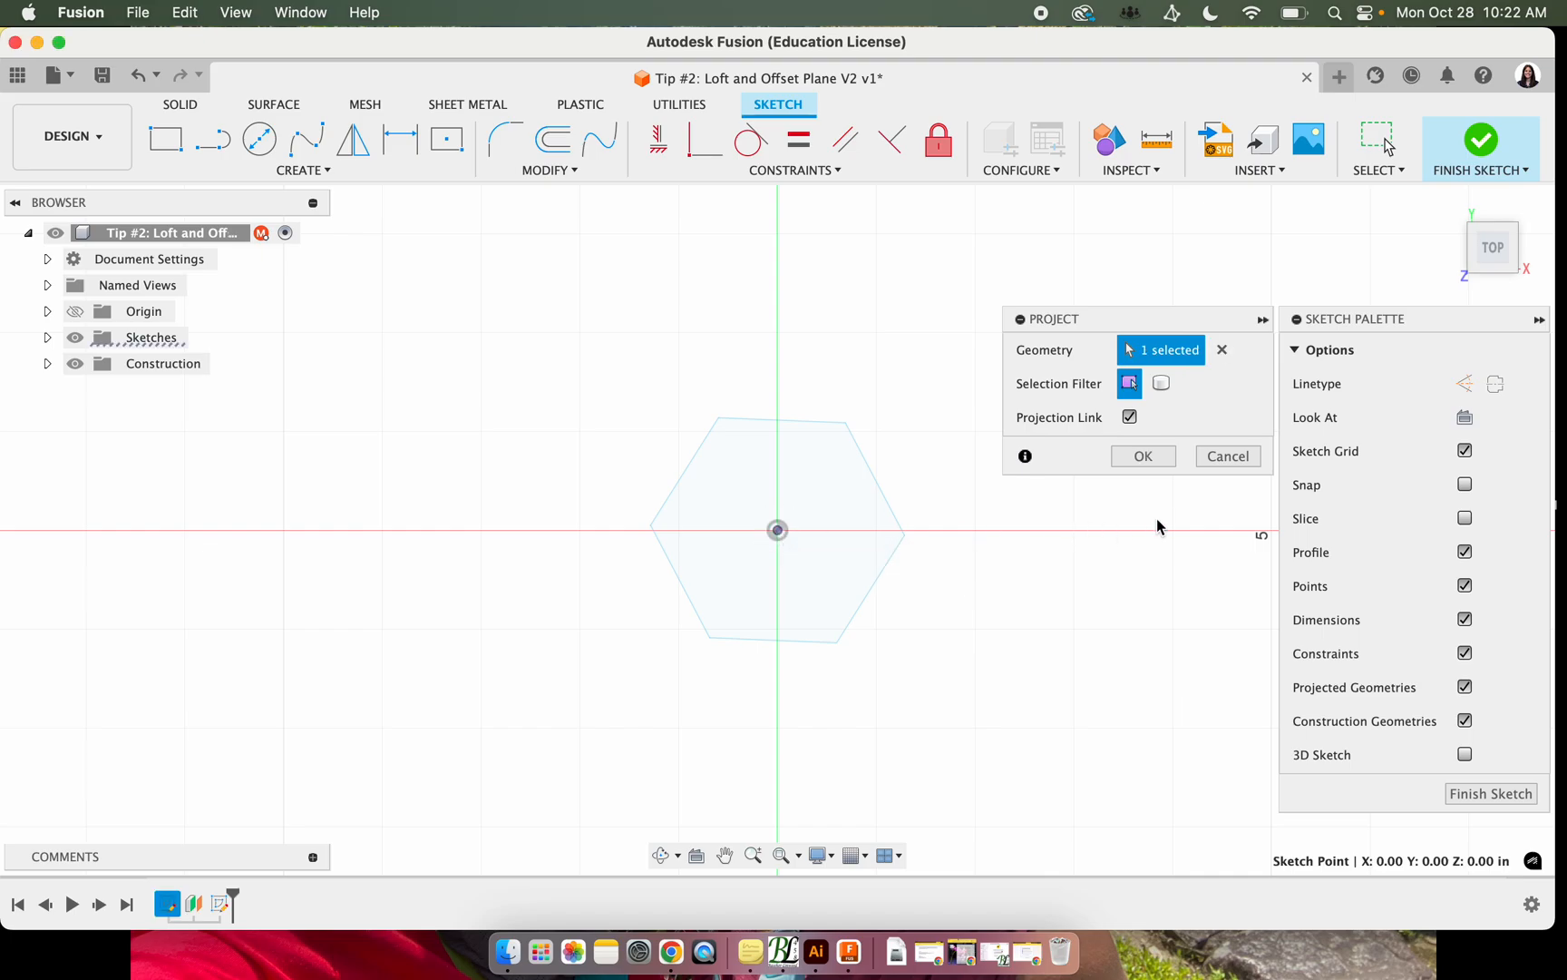
click(1144, 456)
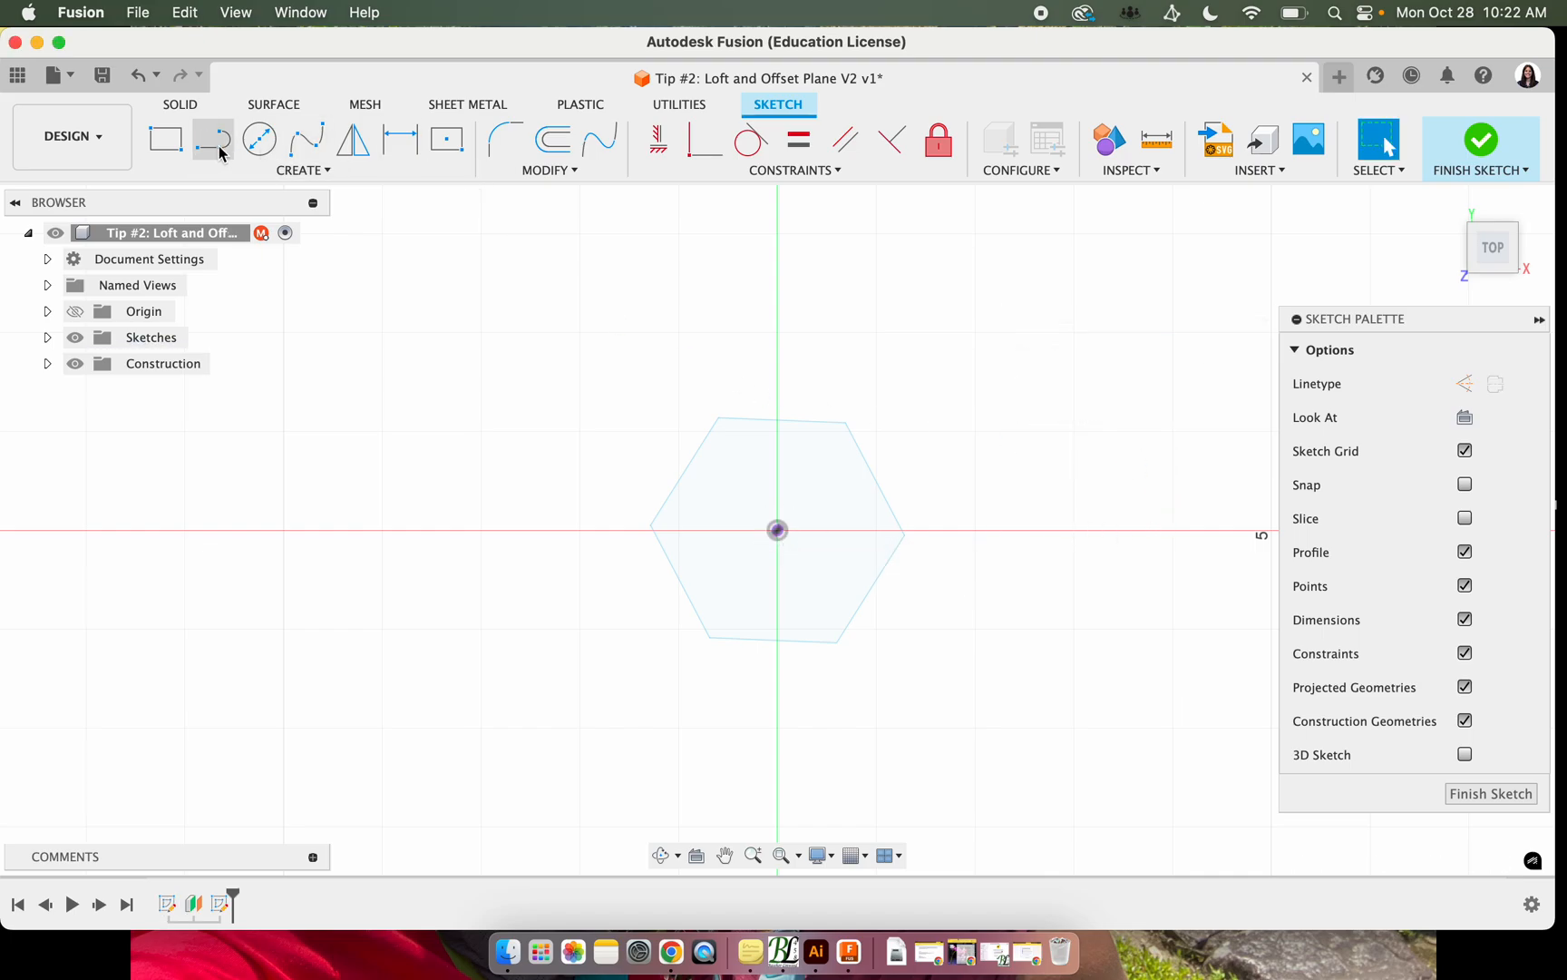
Draw a centre-diameter circle about 0.94 in across on the projected centre point and finish the sketch
click(260, 140)
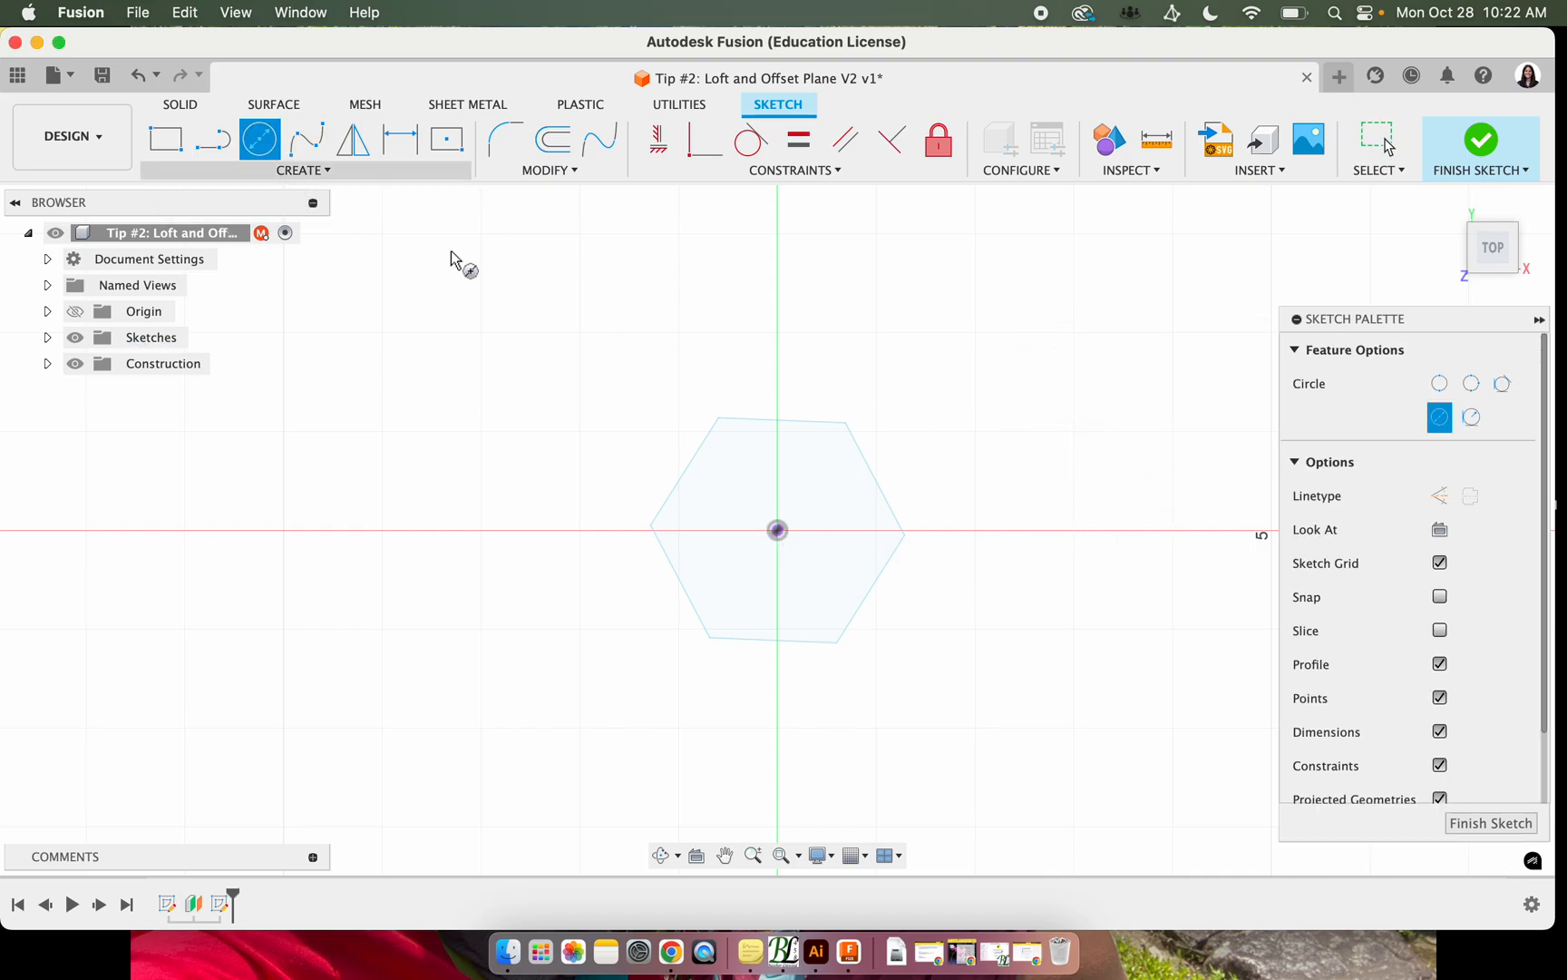
click(778, 532)
click(809, 568)
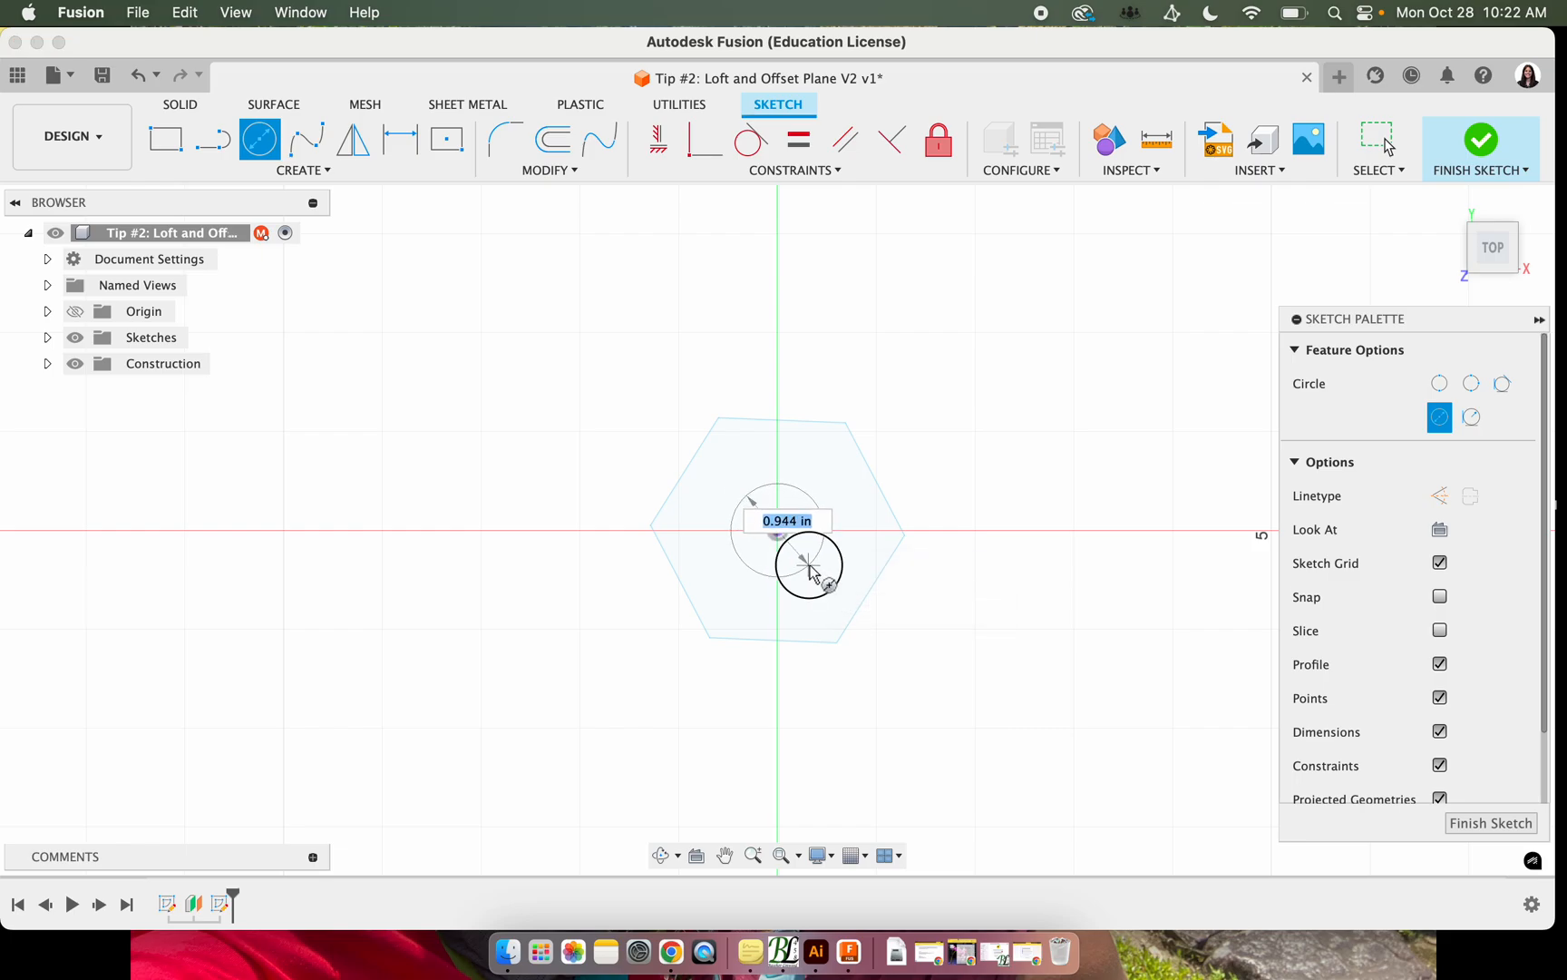
click(1489, 147)
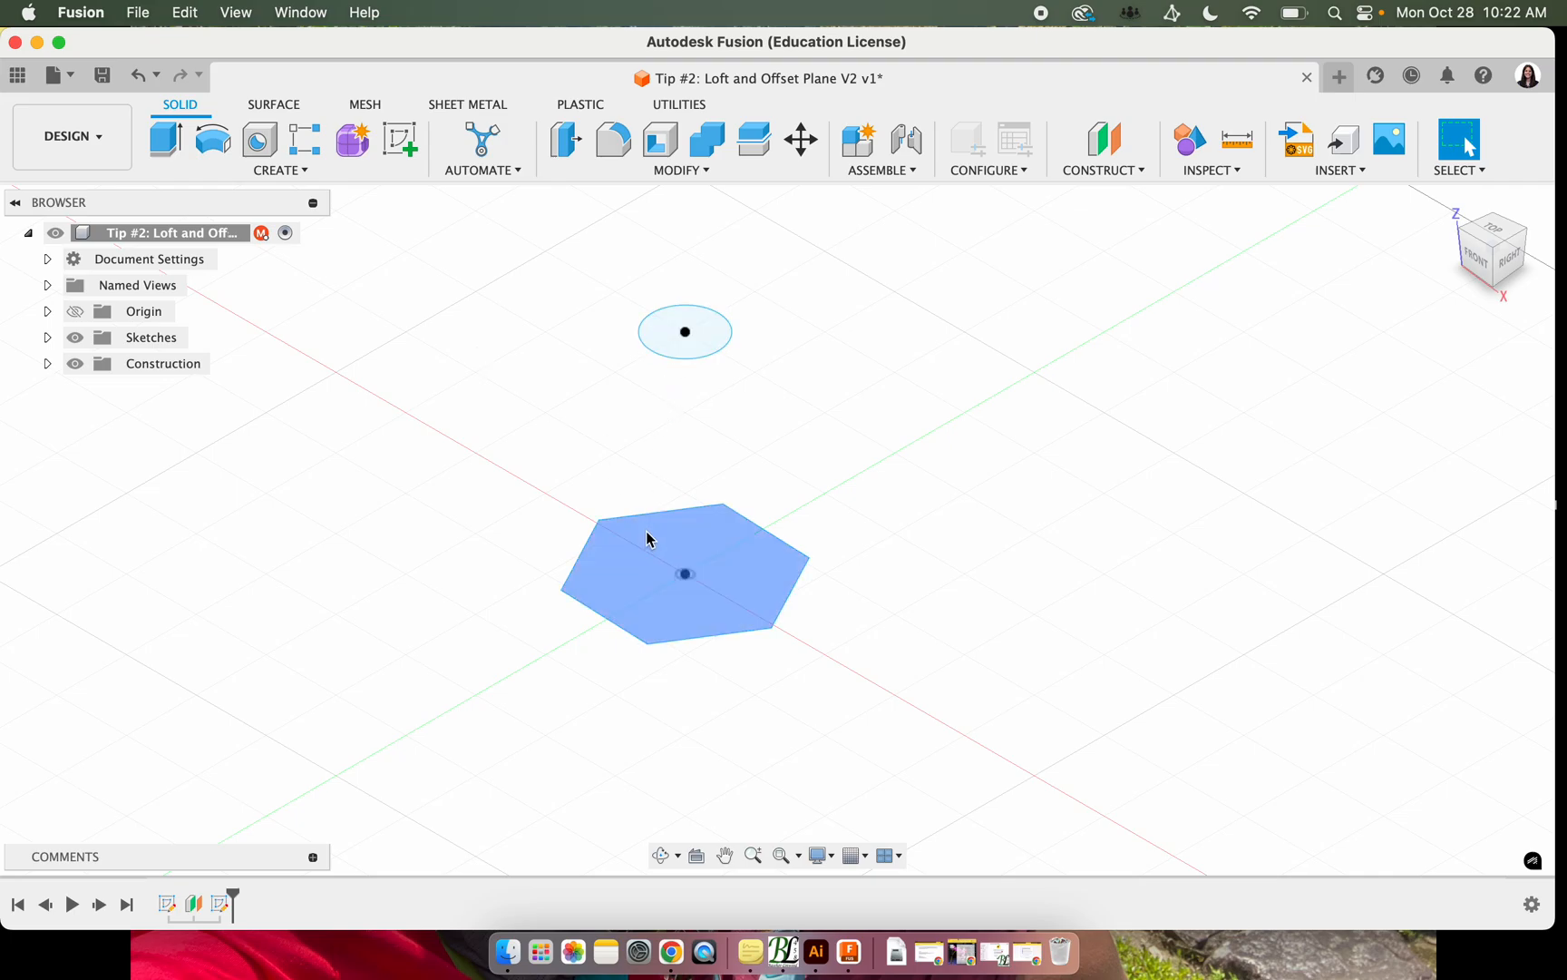
List the construction geometry, show the offset plane and hide it again
click(48, 363)
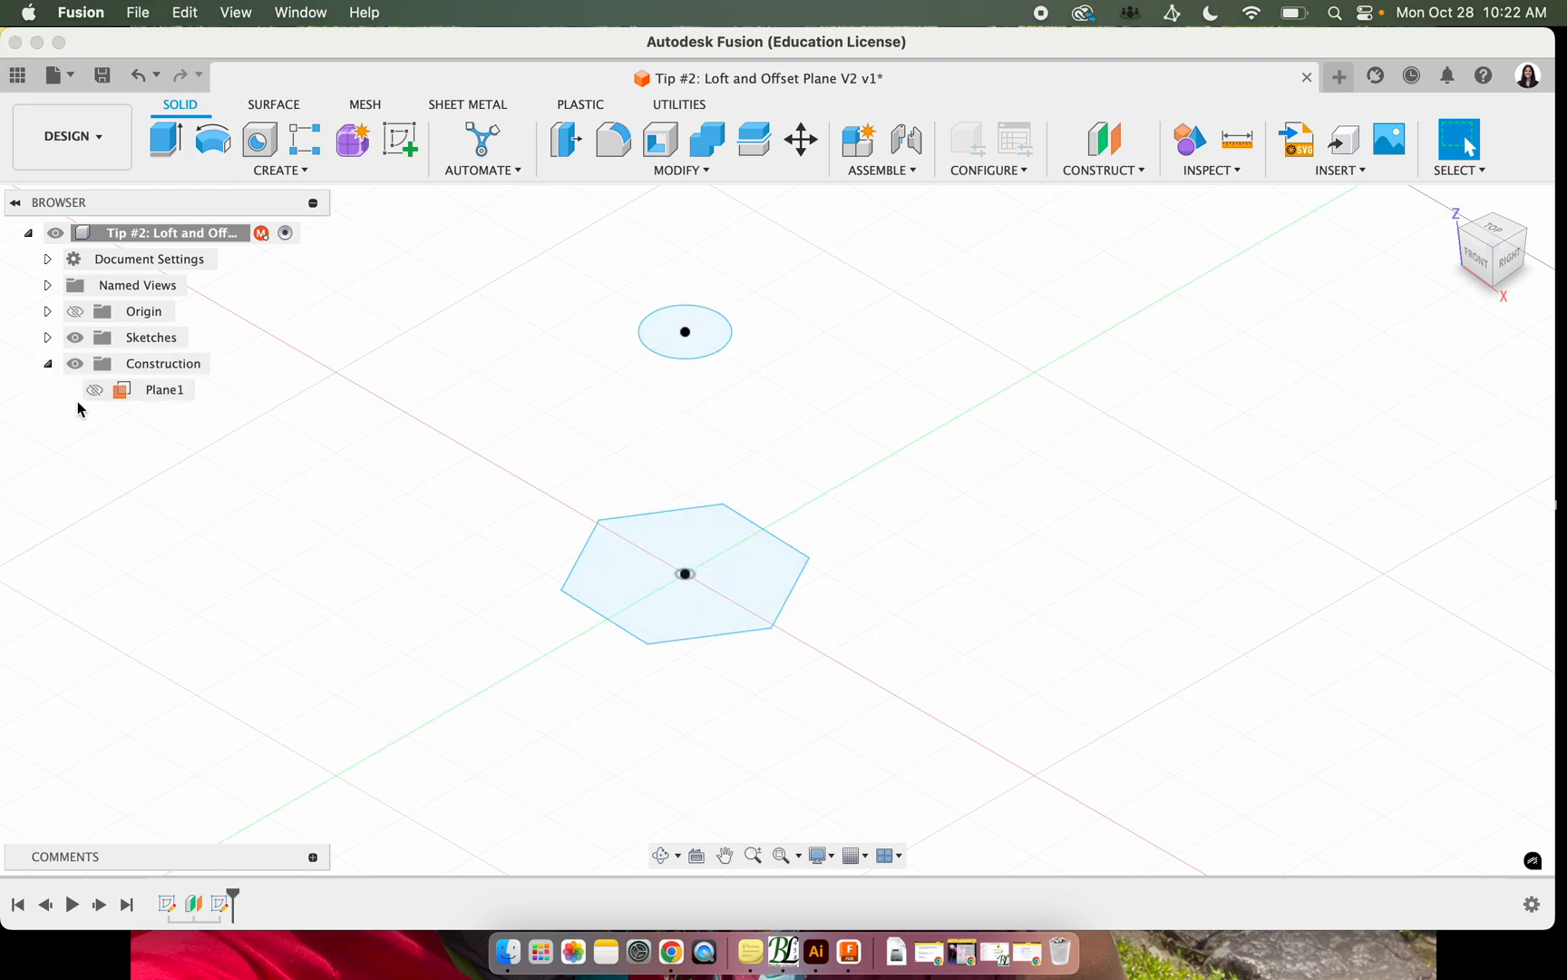
click(90, 391)
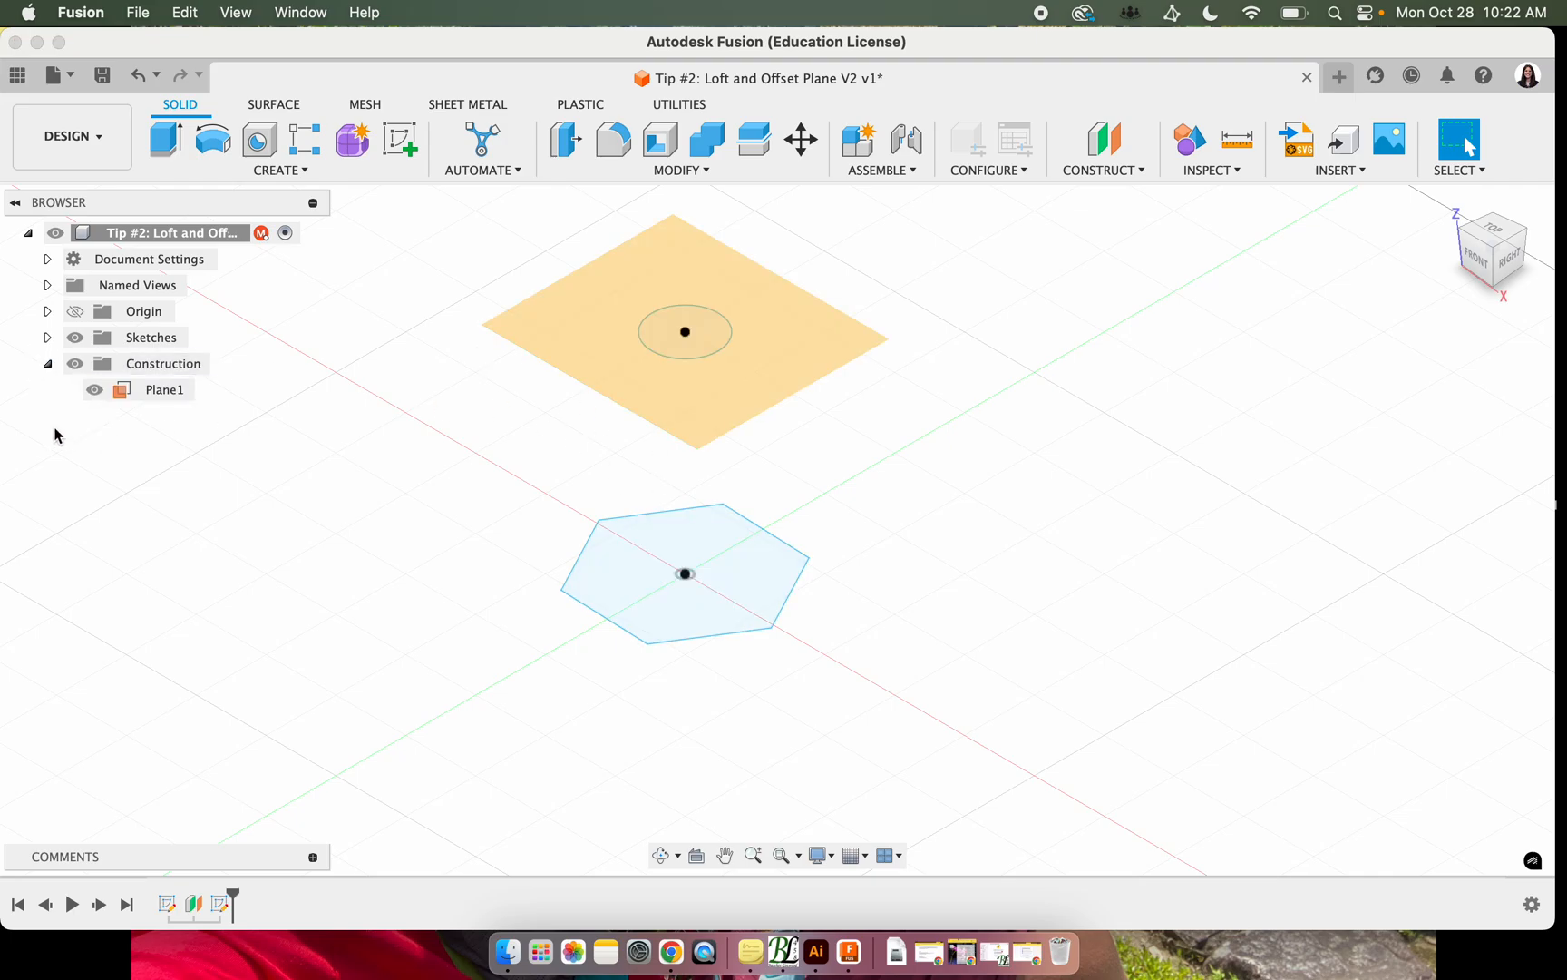
click(94, 394)
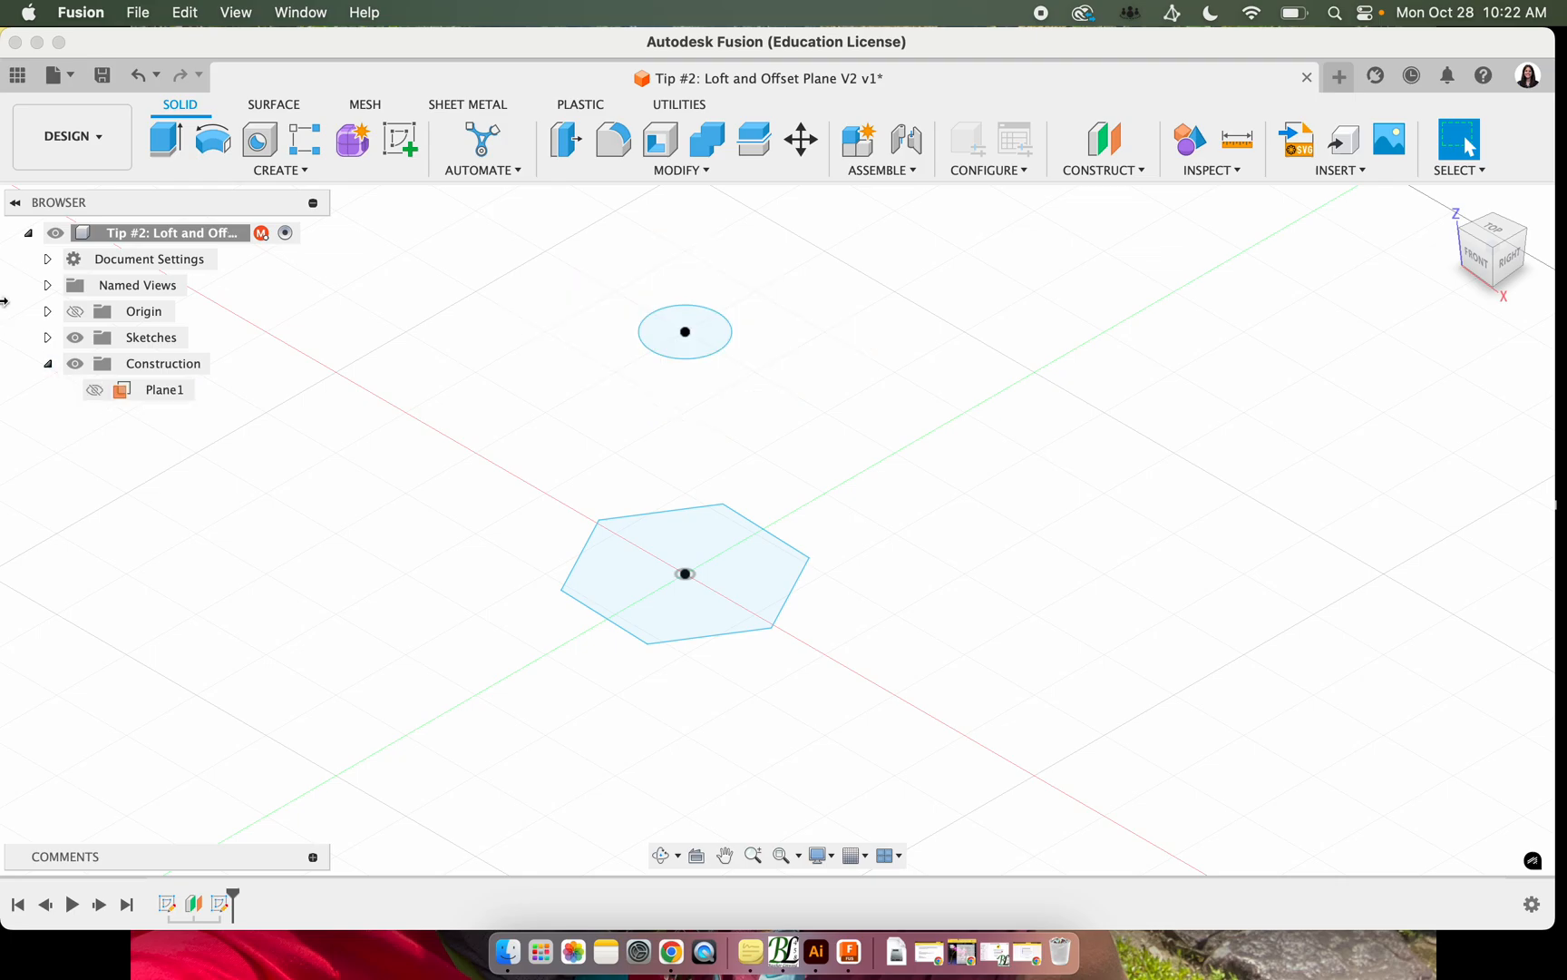
Loft the hexagon profile to the circle above it as a new solid body and inspect its underside
click(188, 170)
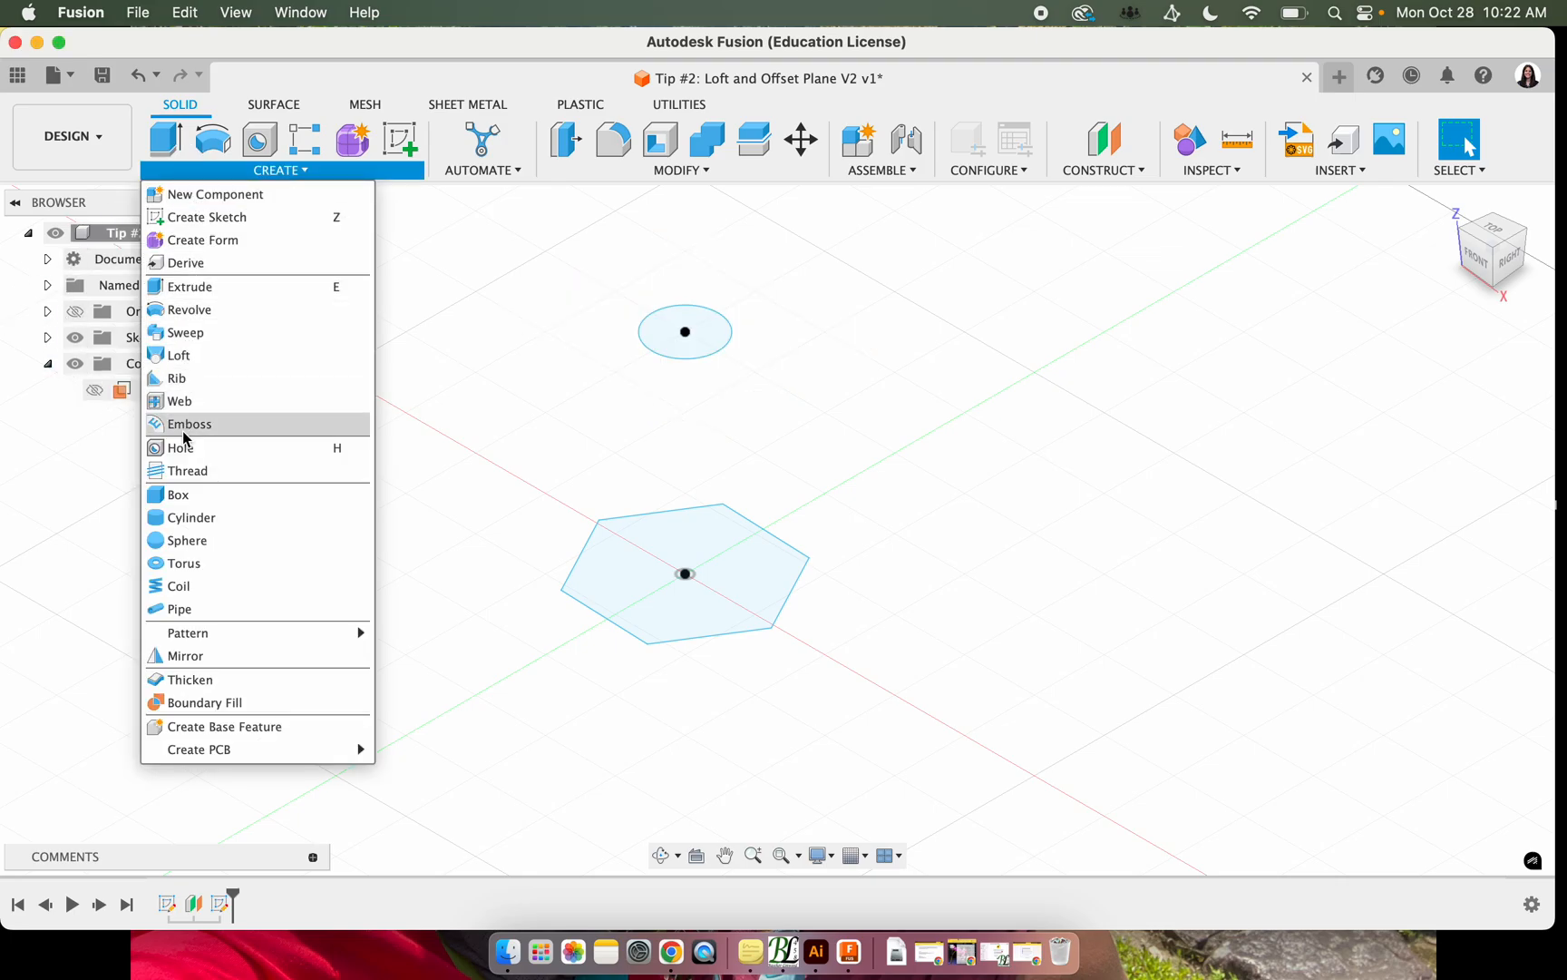
click(192, 358)
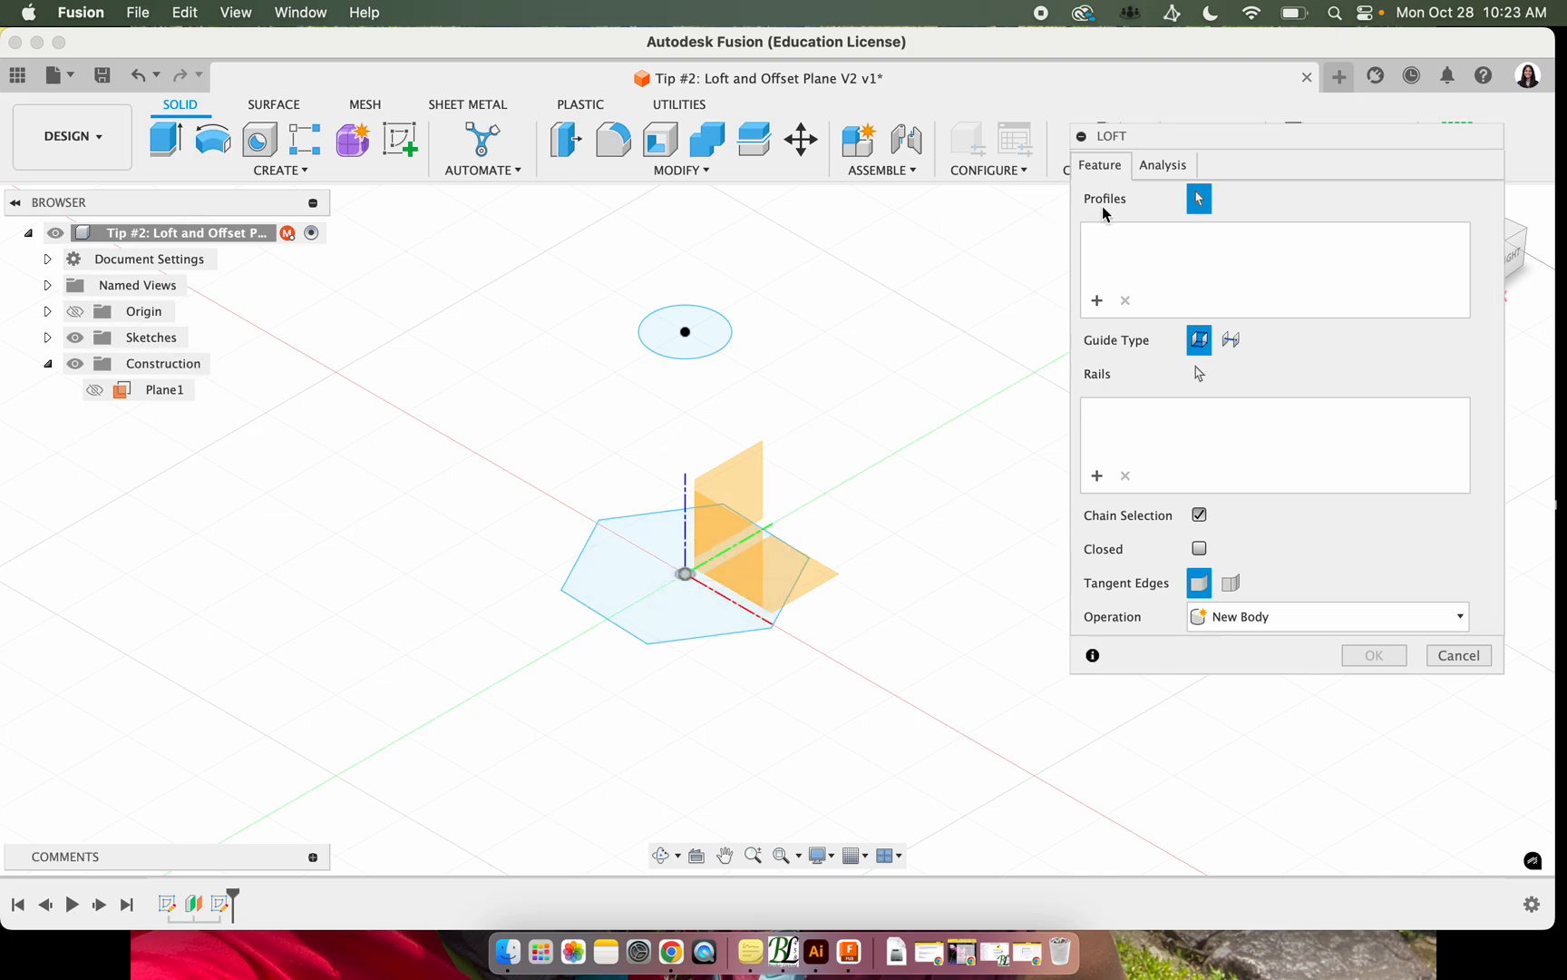
click(664, 567)
click(678, 354)
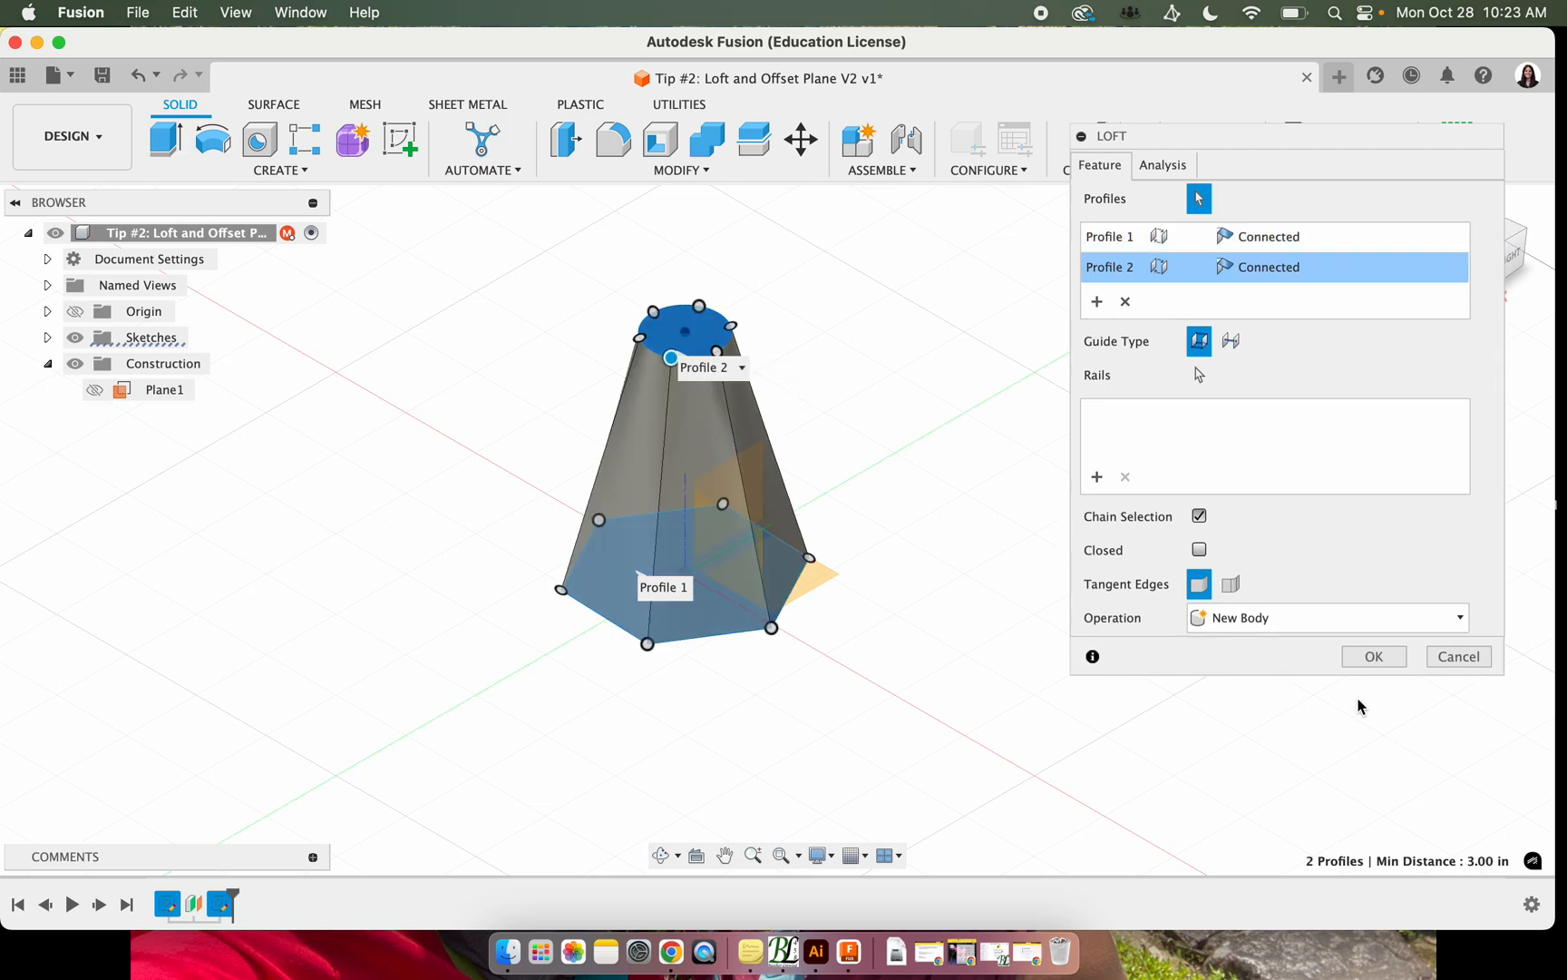
click(1373, 656)
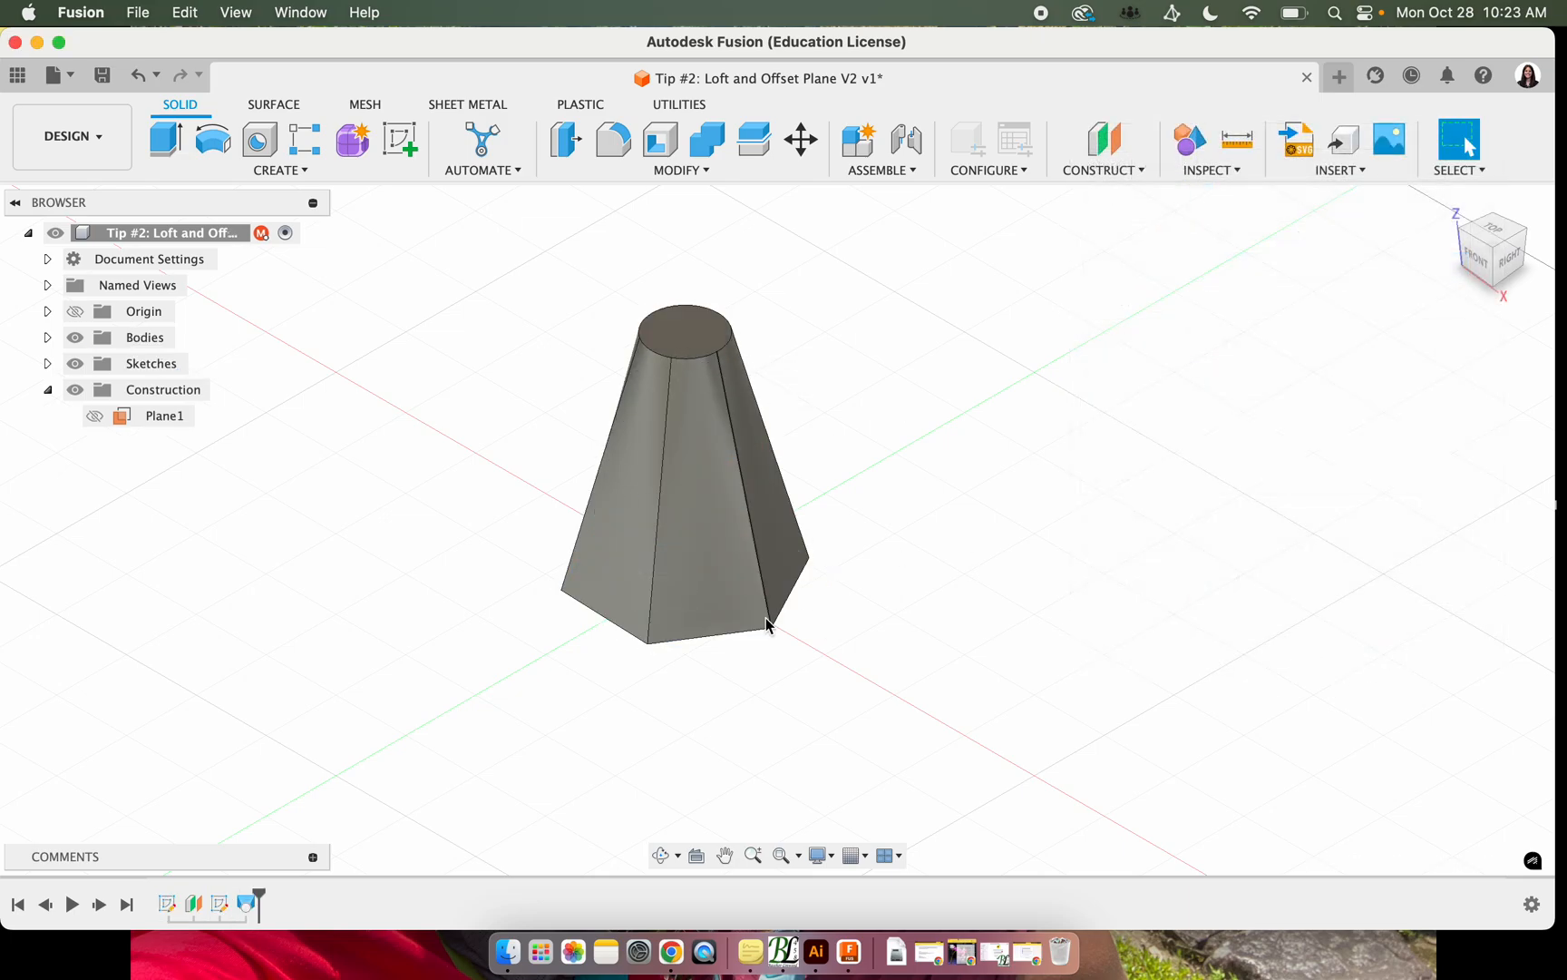
click(1497, 292)
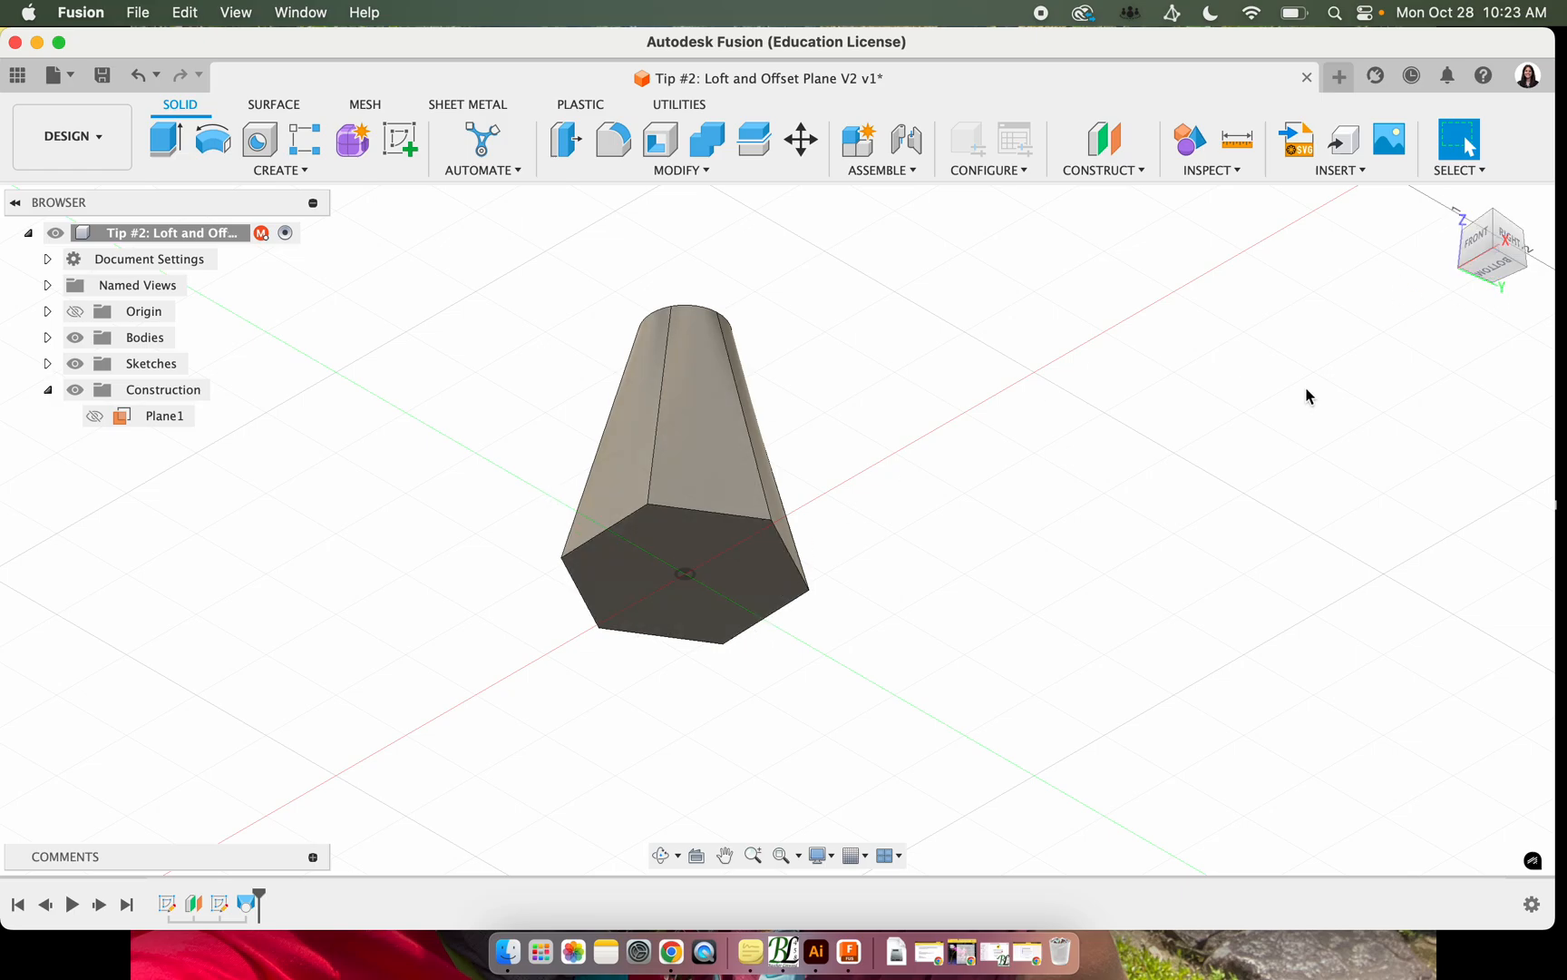
click(1495, 217)
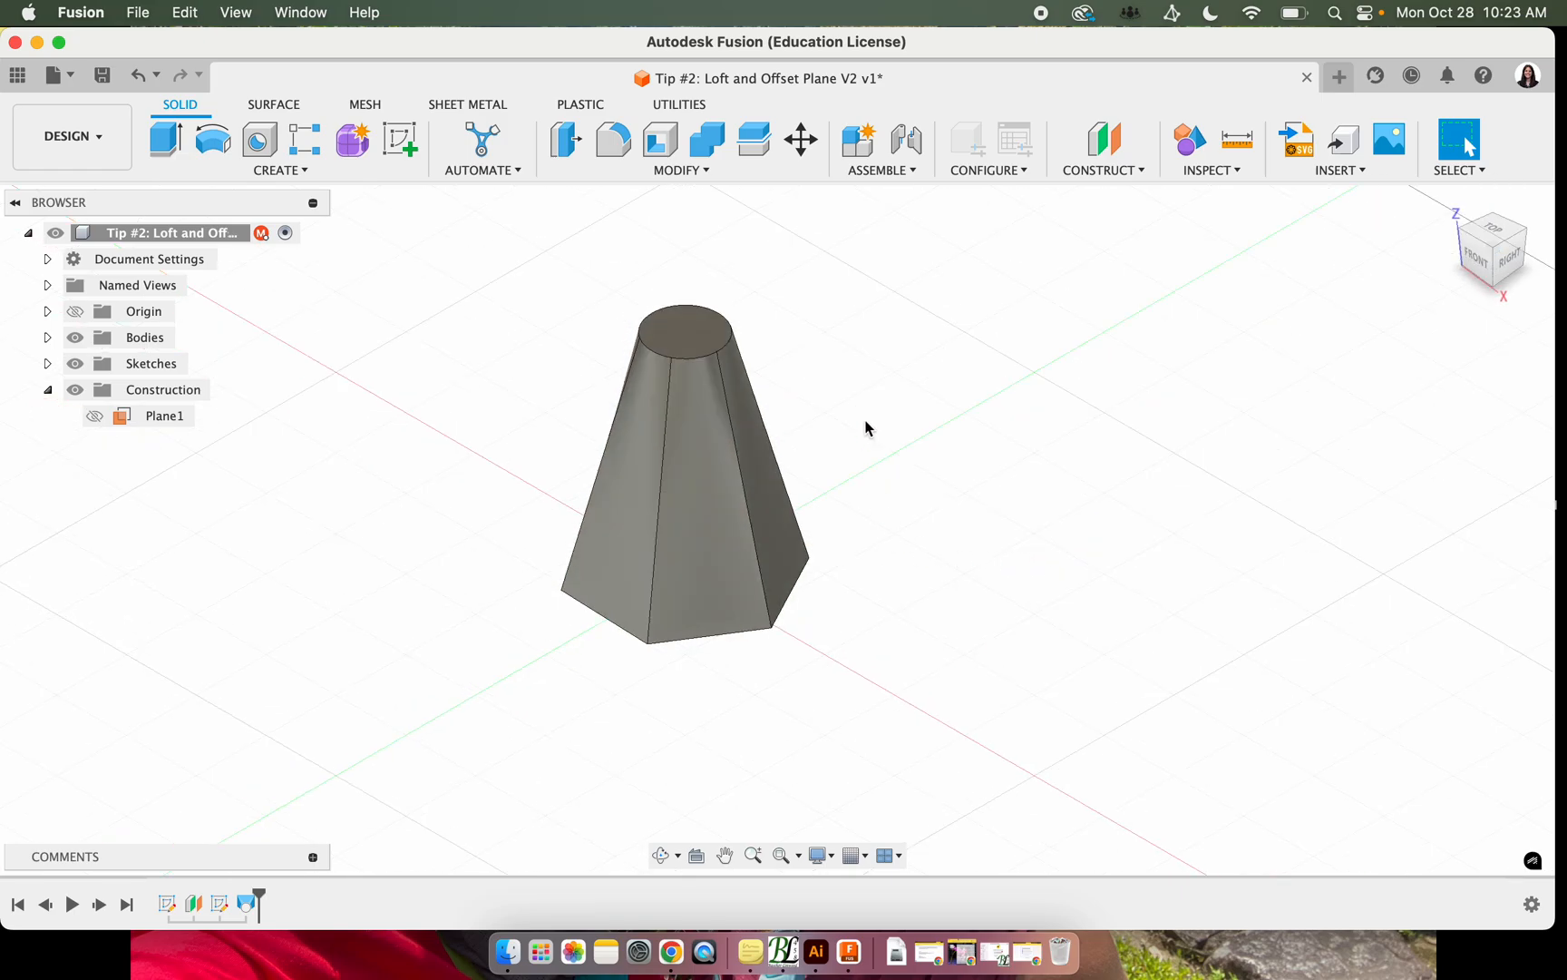
Show the offset construction plane at the loft's upper face and hide it again
scroll(837, 589, right, 5)
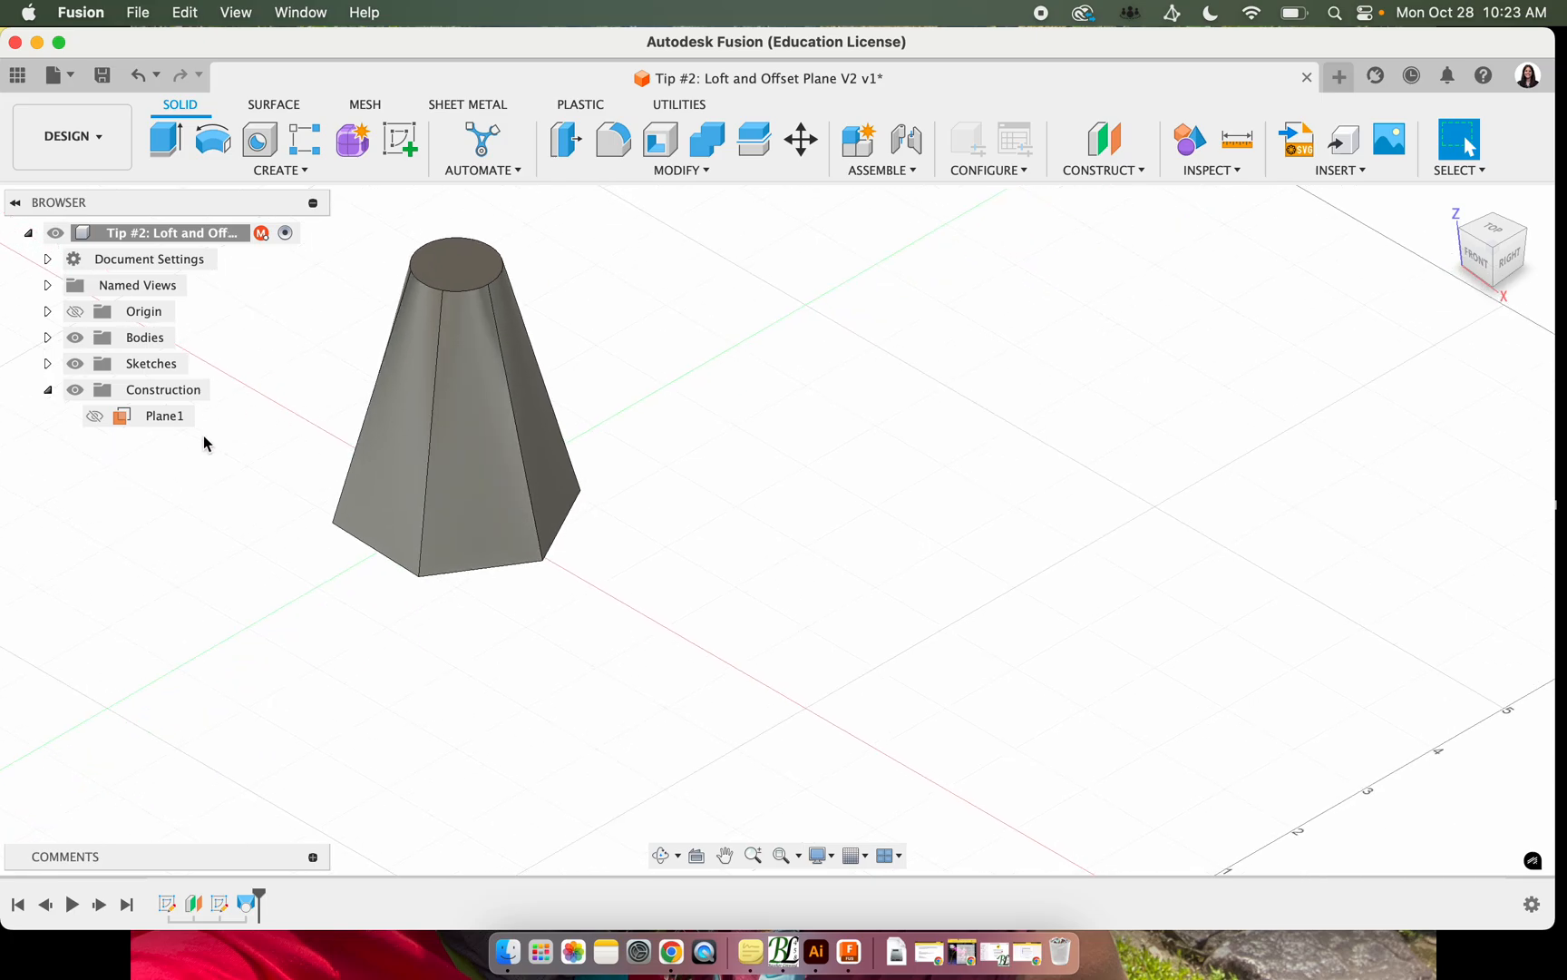
click(90, 423)
click(94, 417)
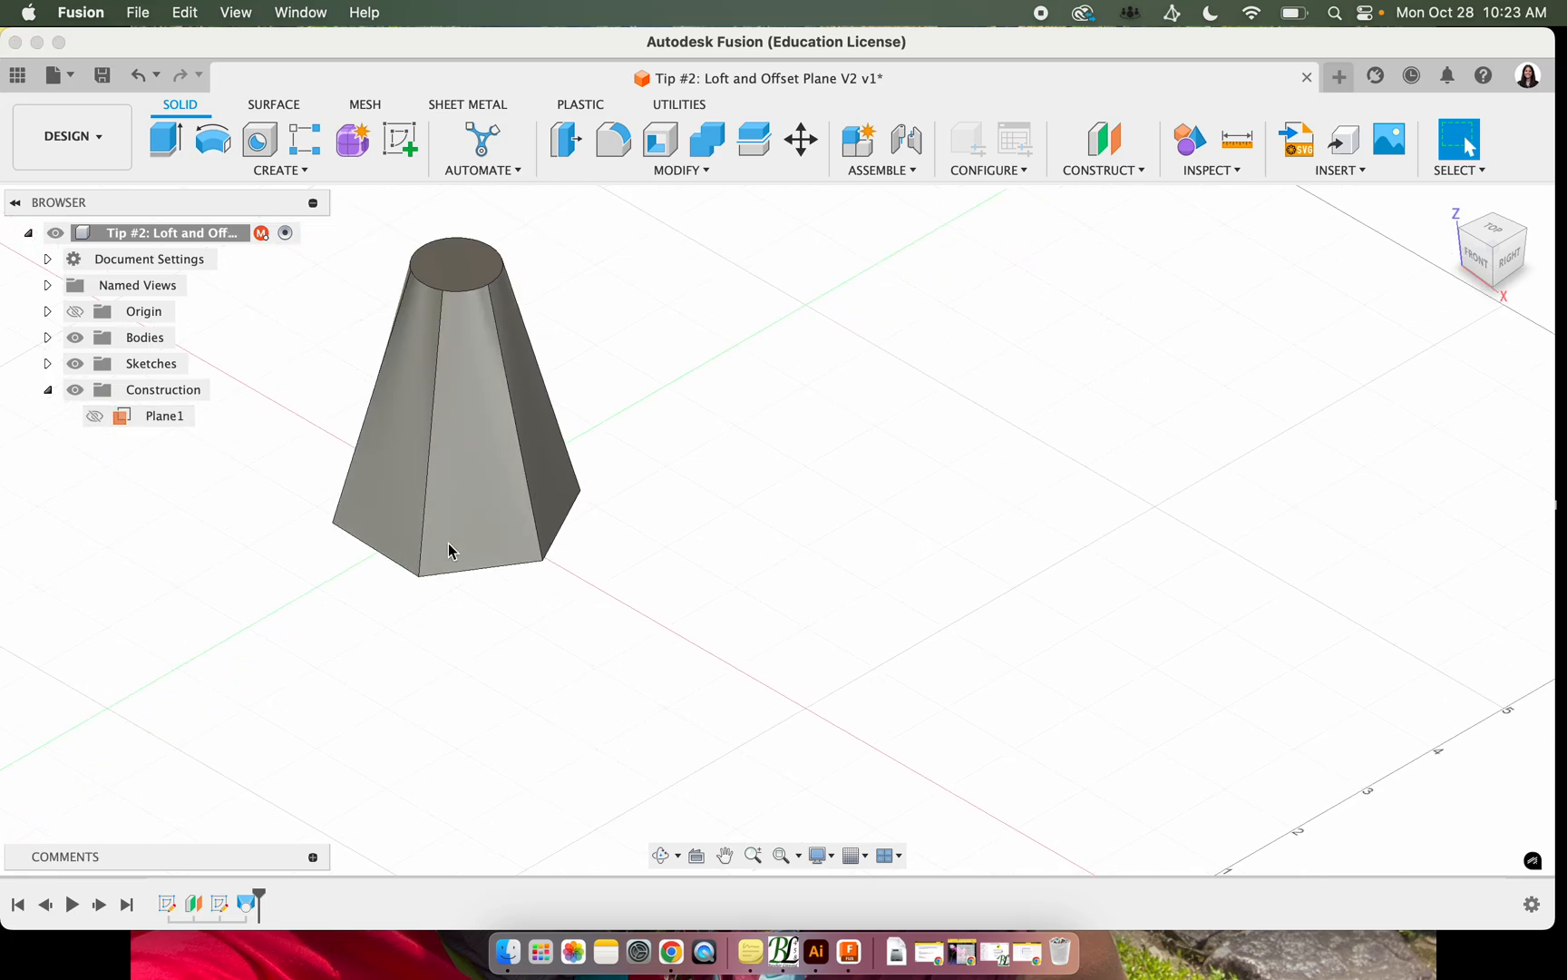
Start a sketch on the ground plane and draw a centre-diameter circle on the X axis beside the loft
click(276, 170)
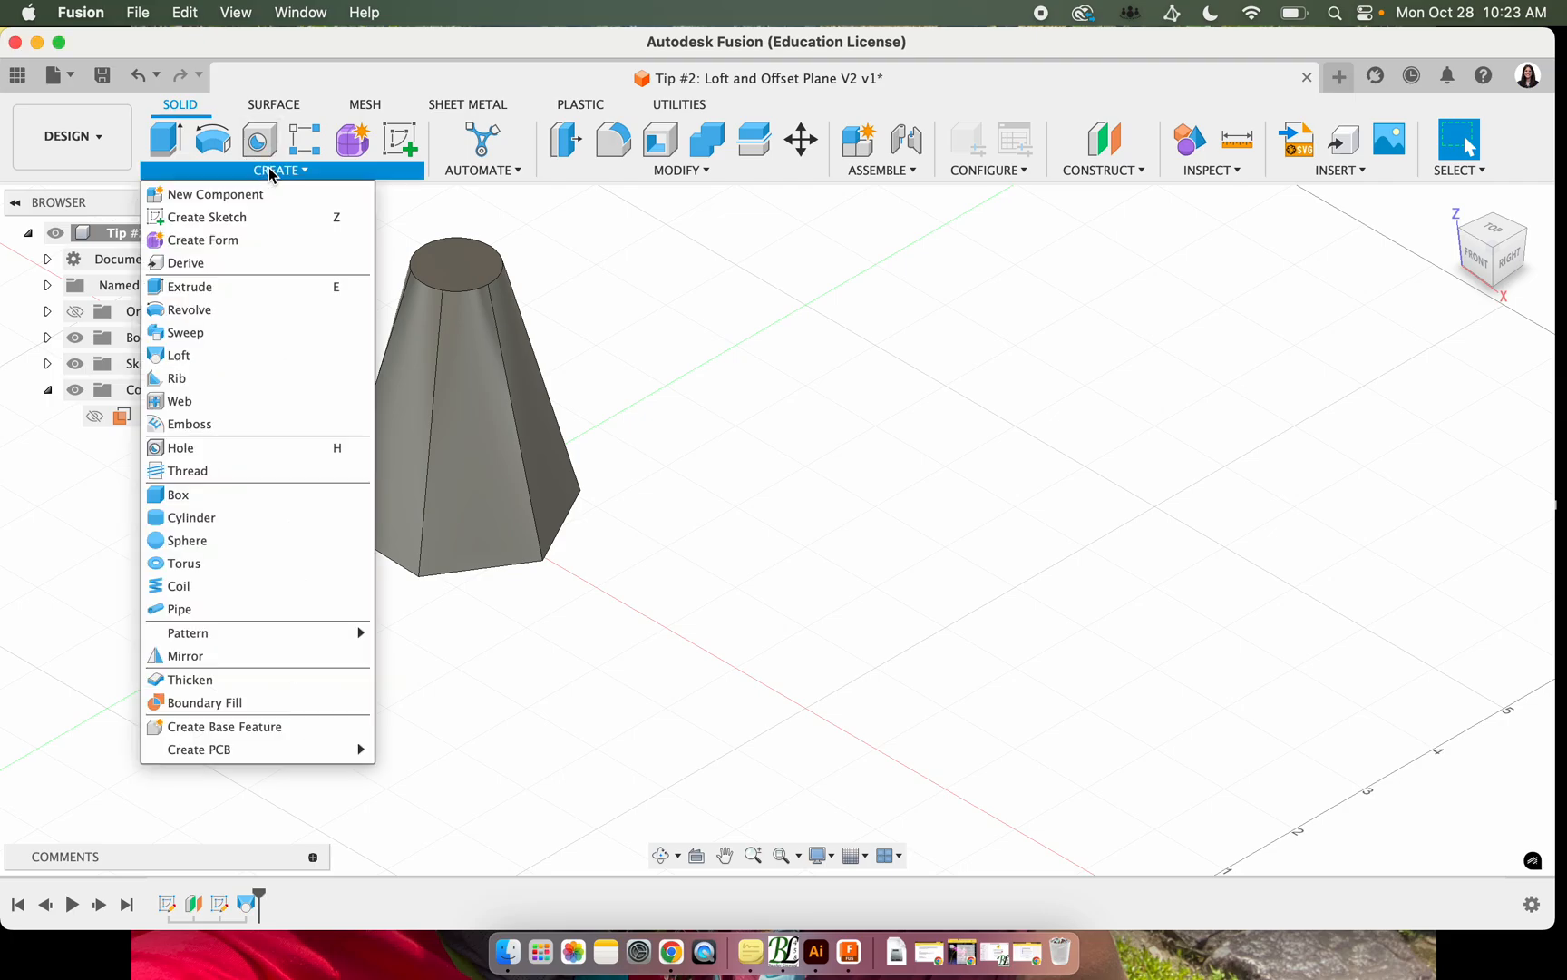
click(257, 218)
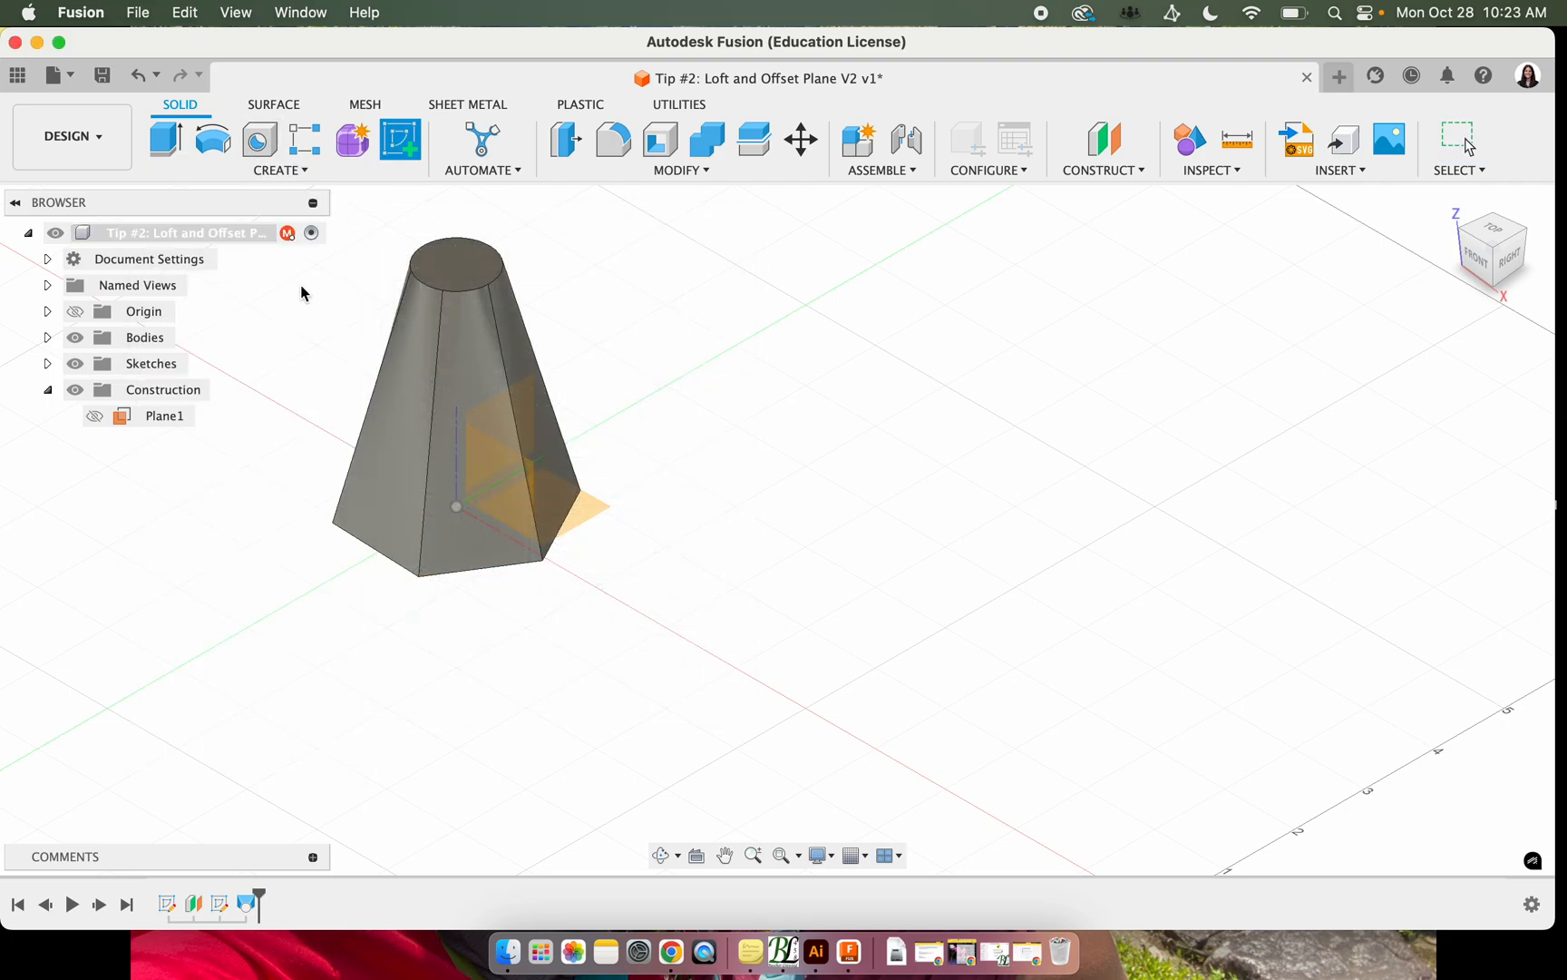
click(592, 508)
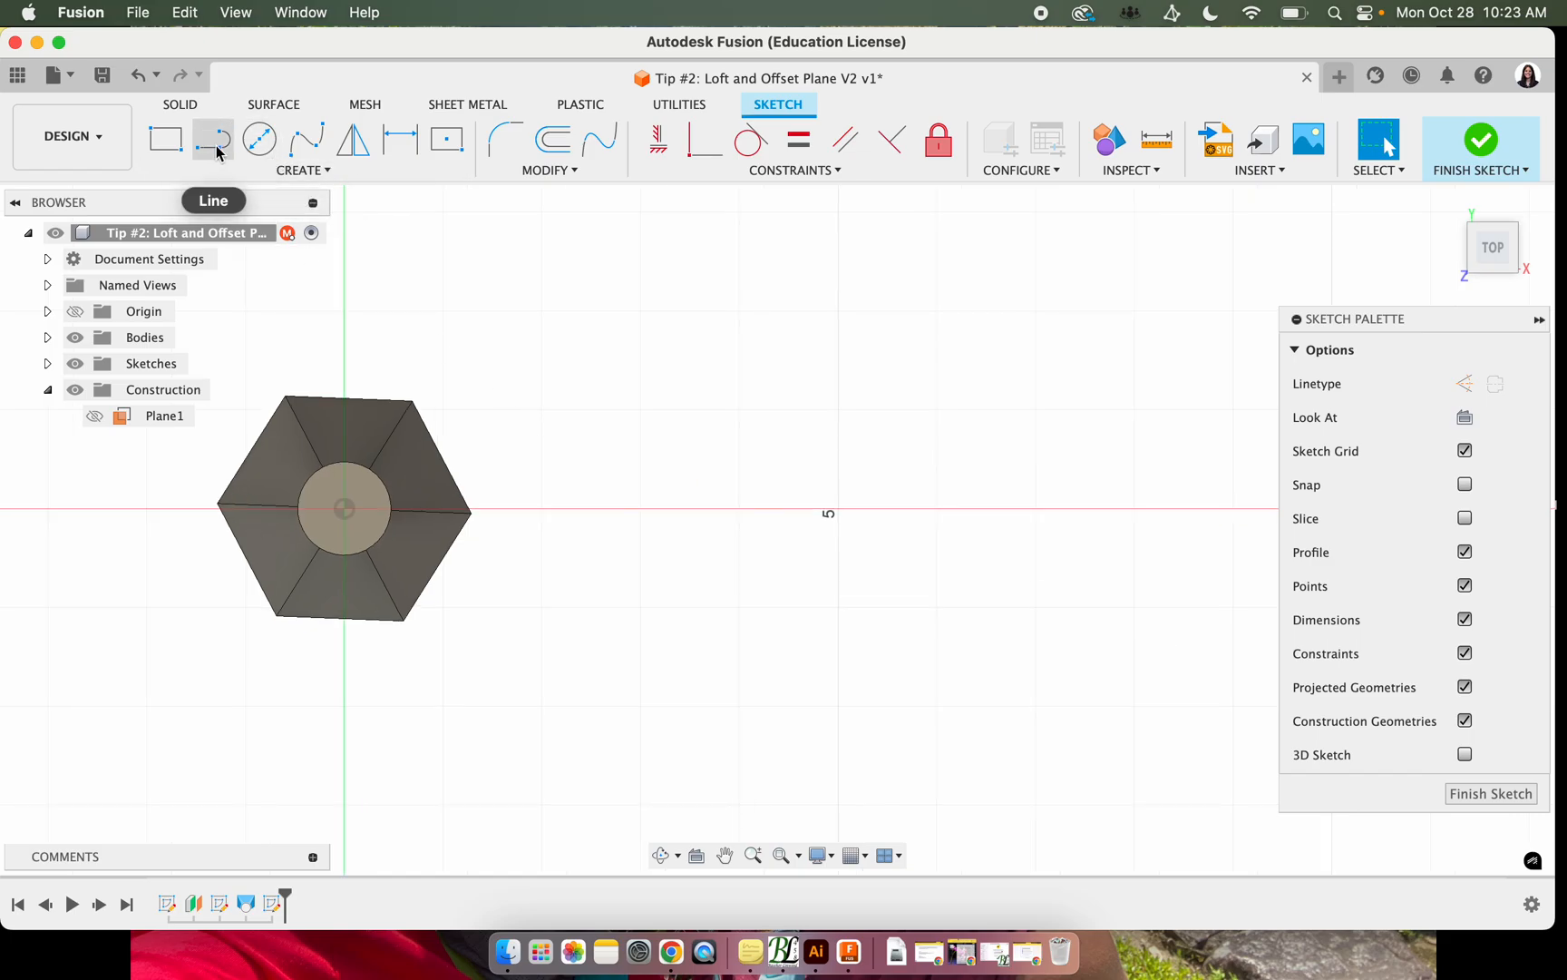
click(266, 153)
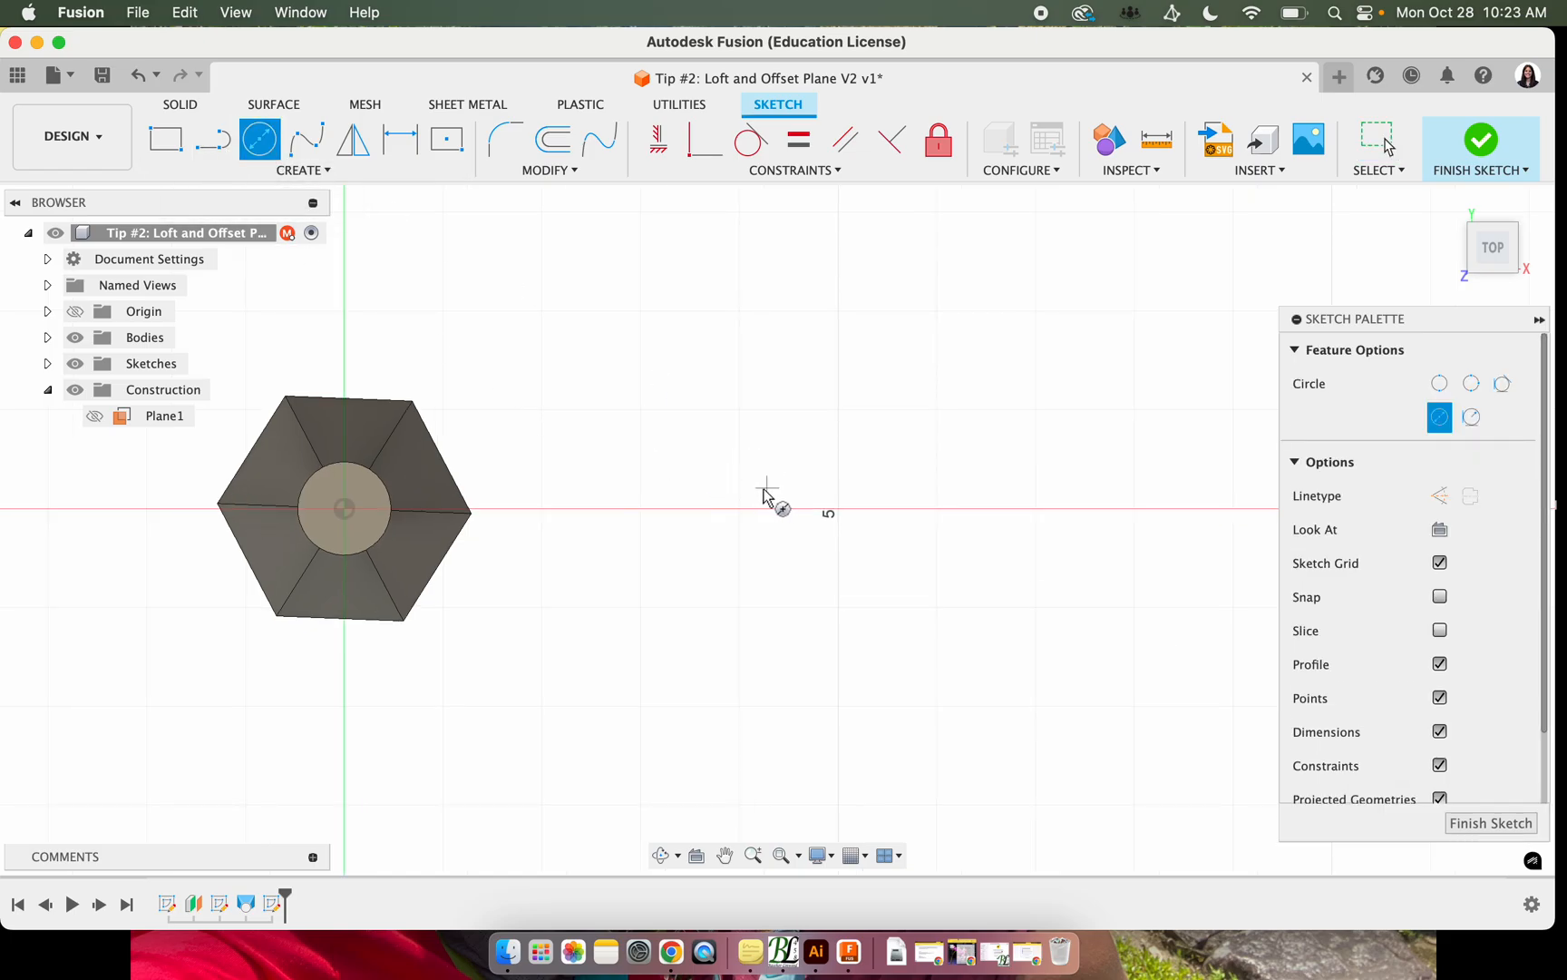
click(743, 509)
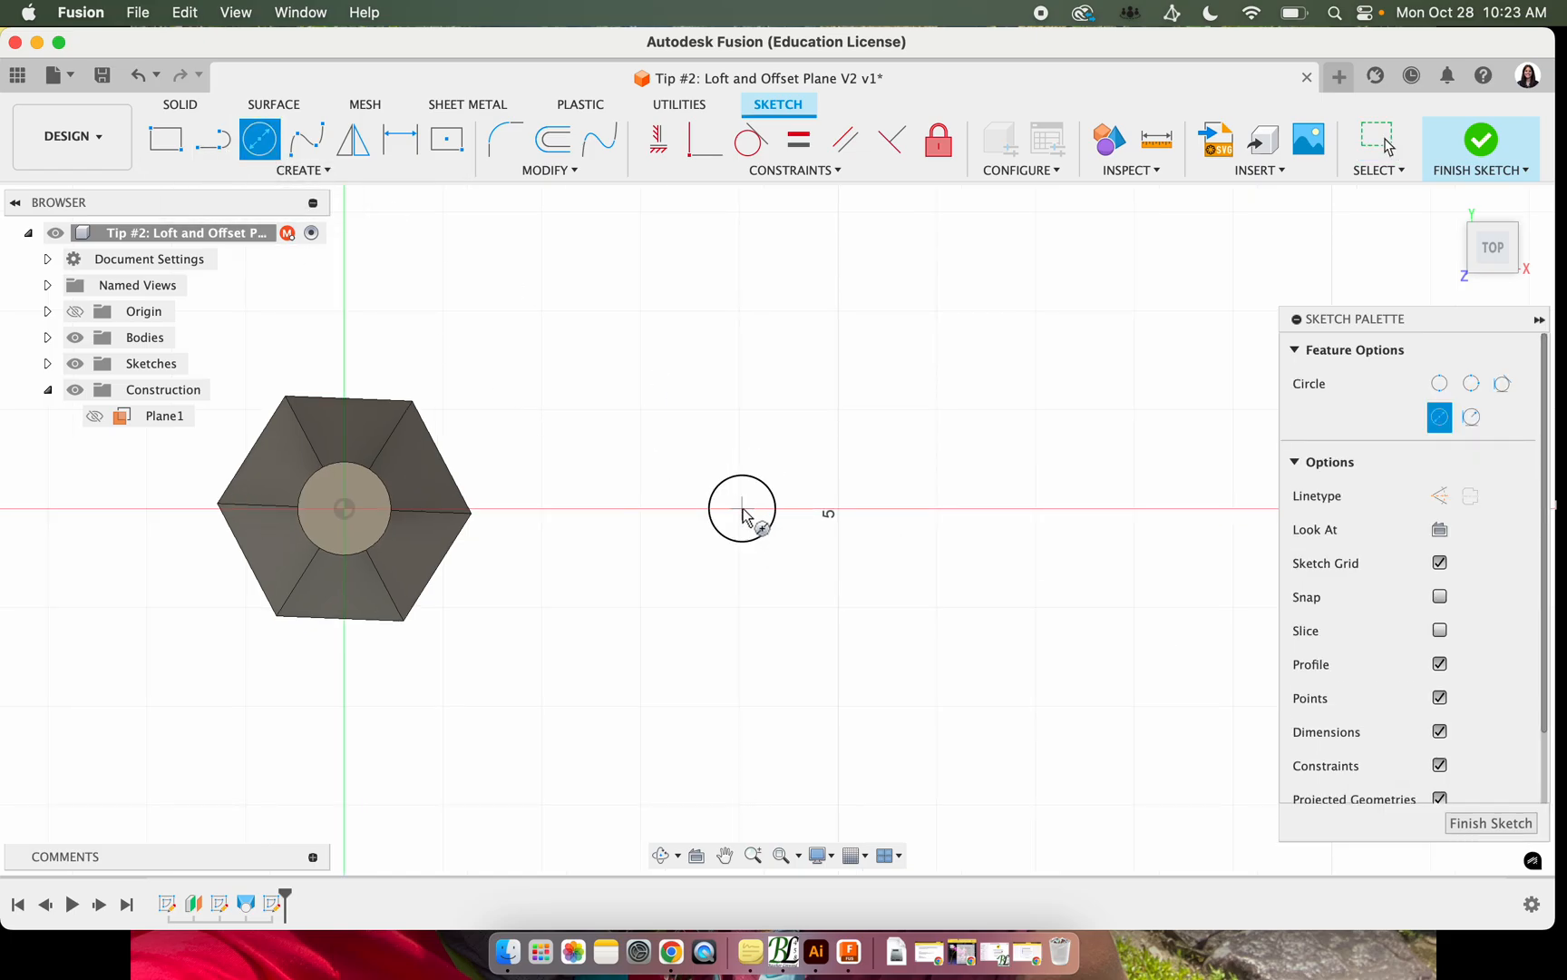
click(792, 524)
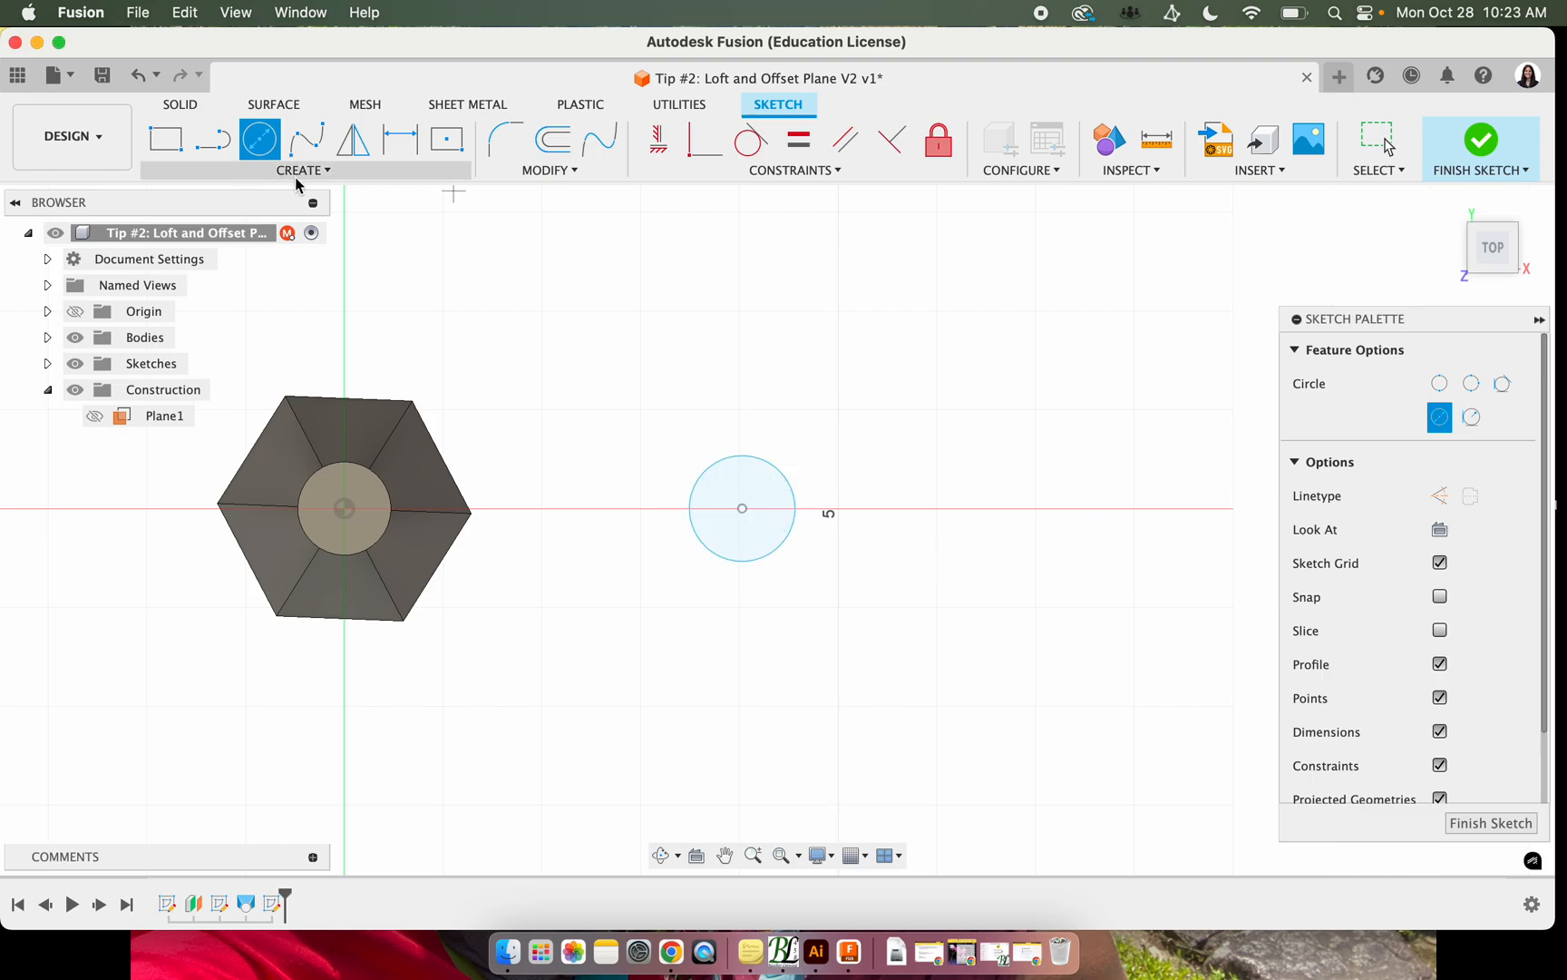
Dimension the circle's centre 4 in horizontally from the hexagon's centre at the origin
click(399, 141)
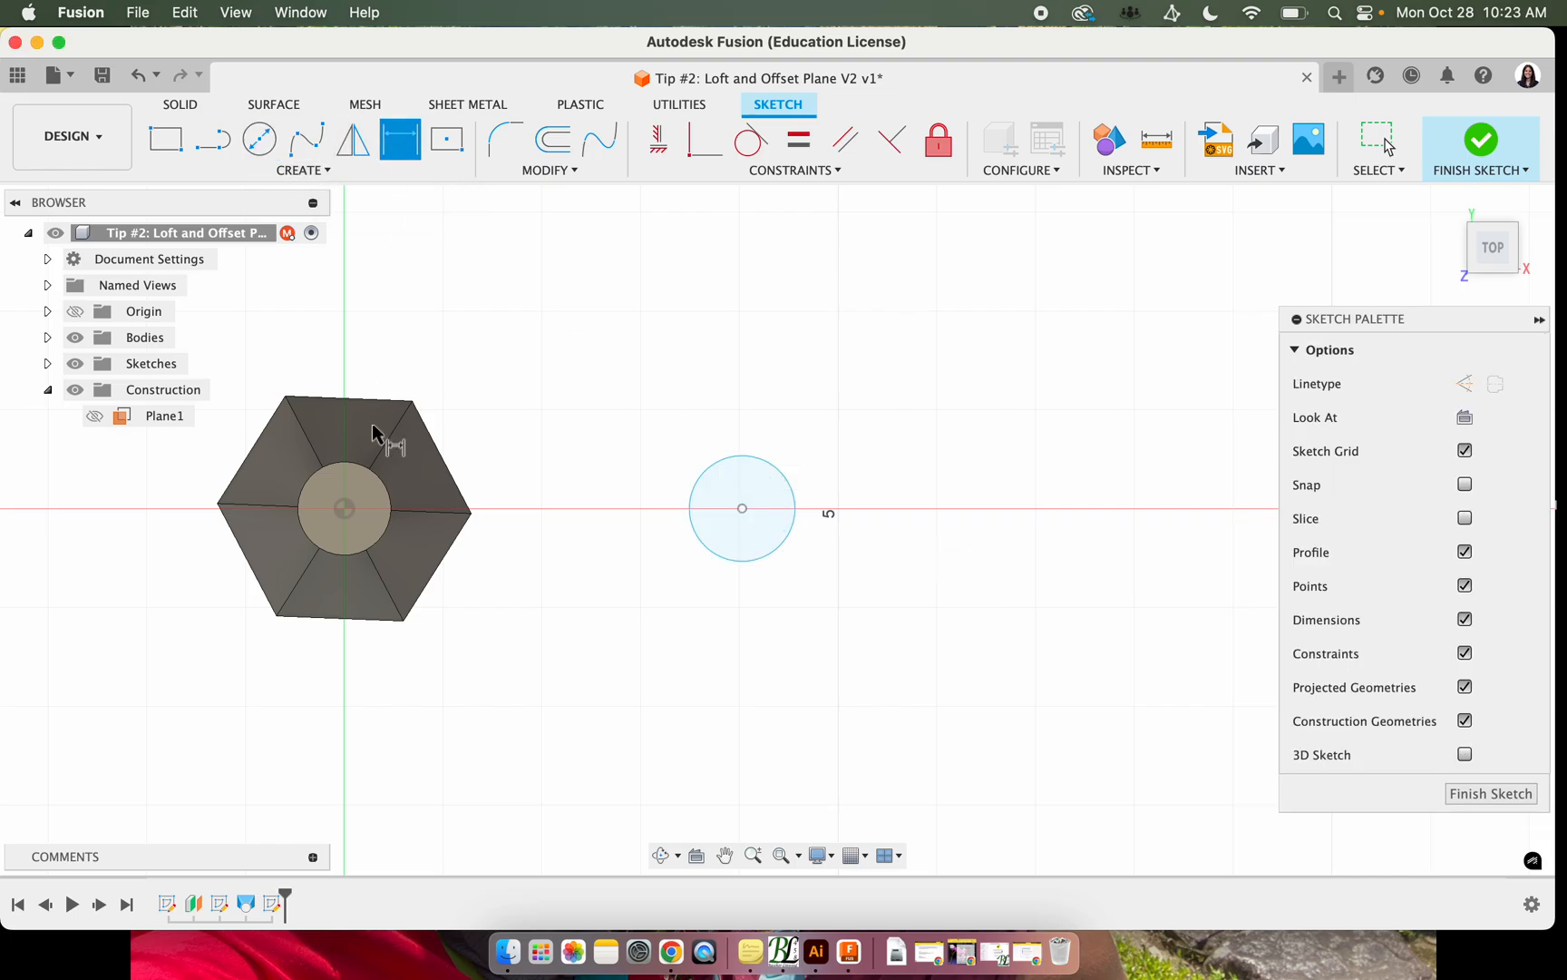
click(344, 510)
click(742, 509)
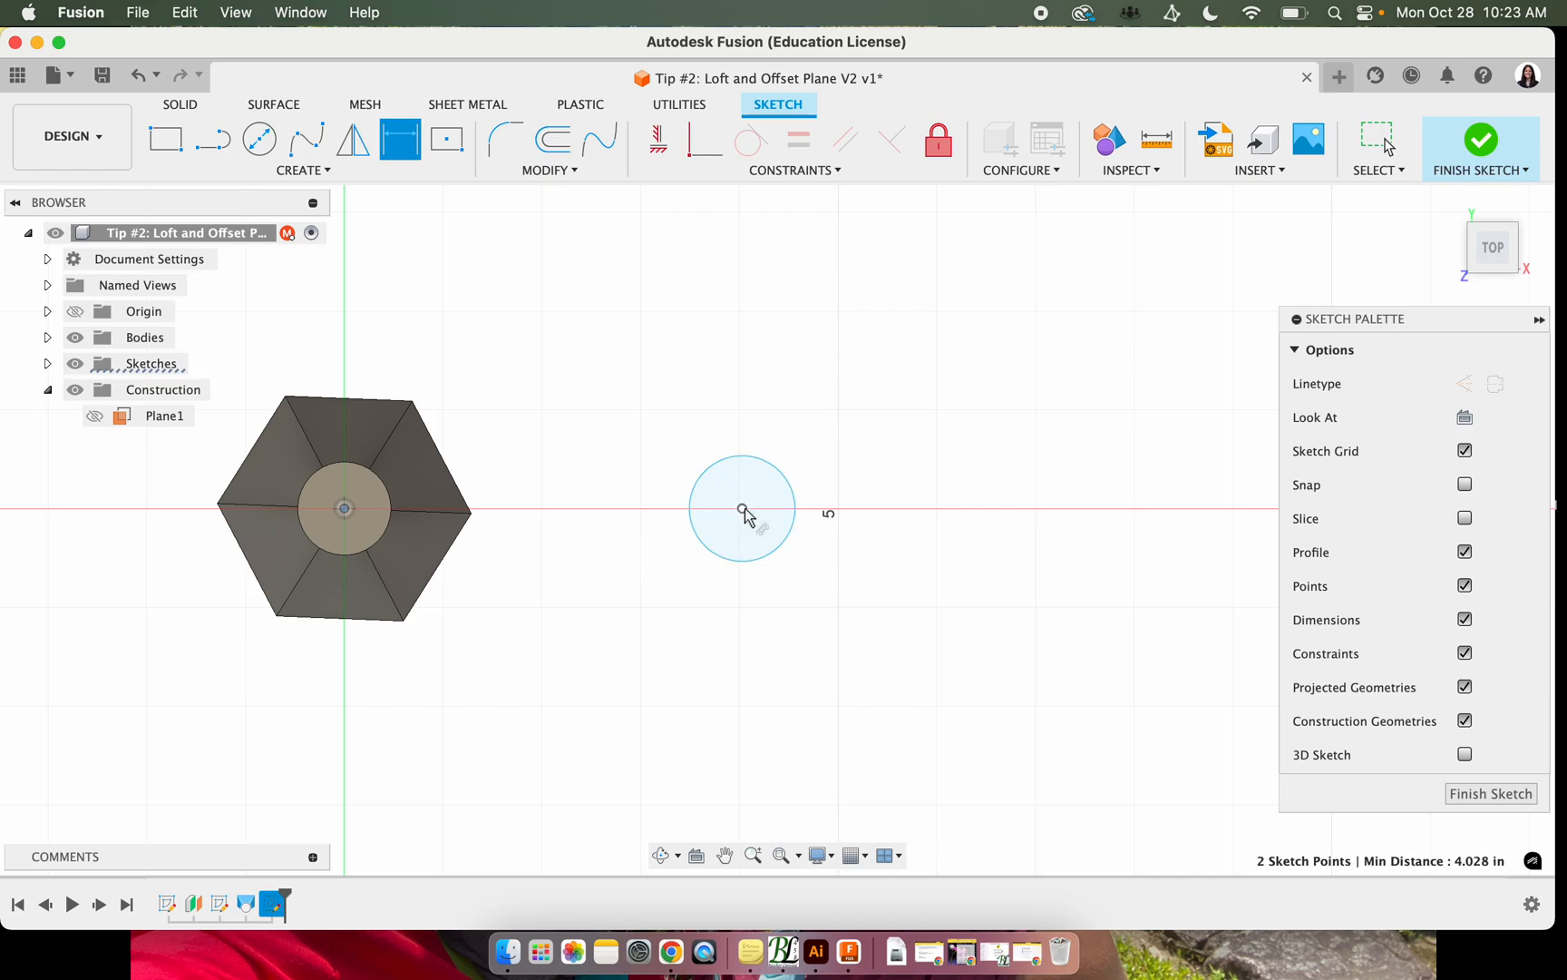
click(680, 619)
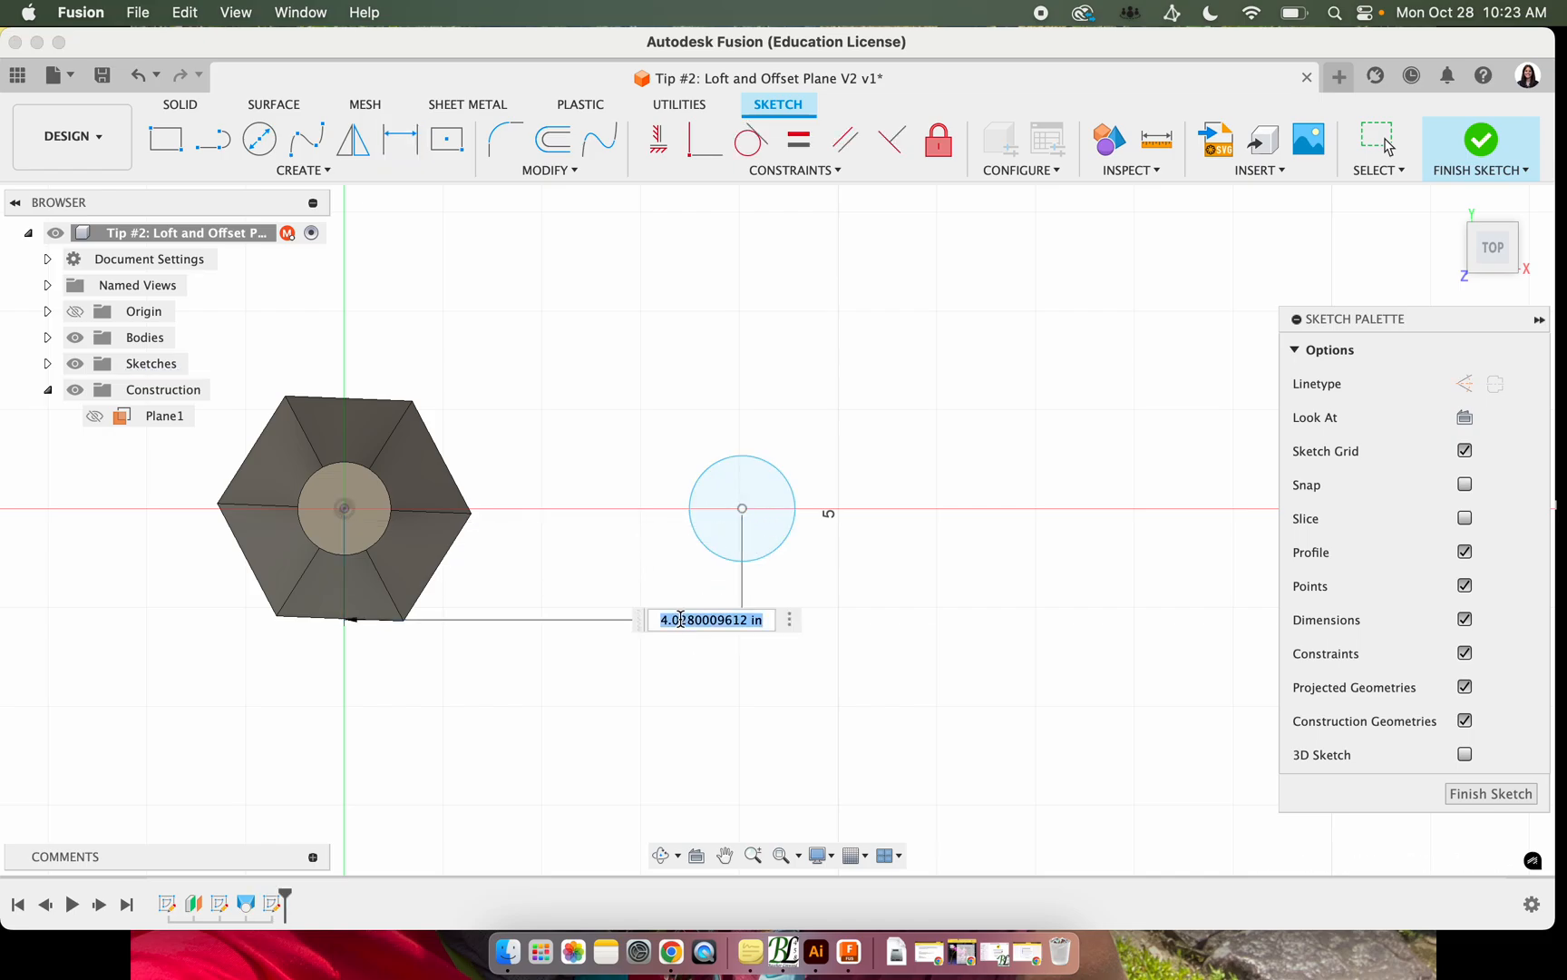
text(4)
key(Return)
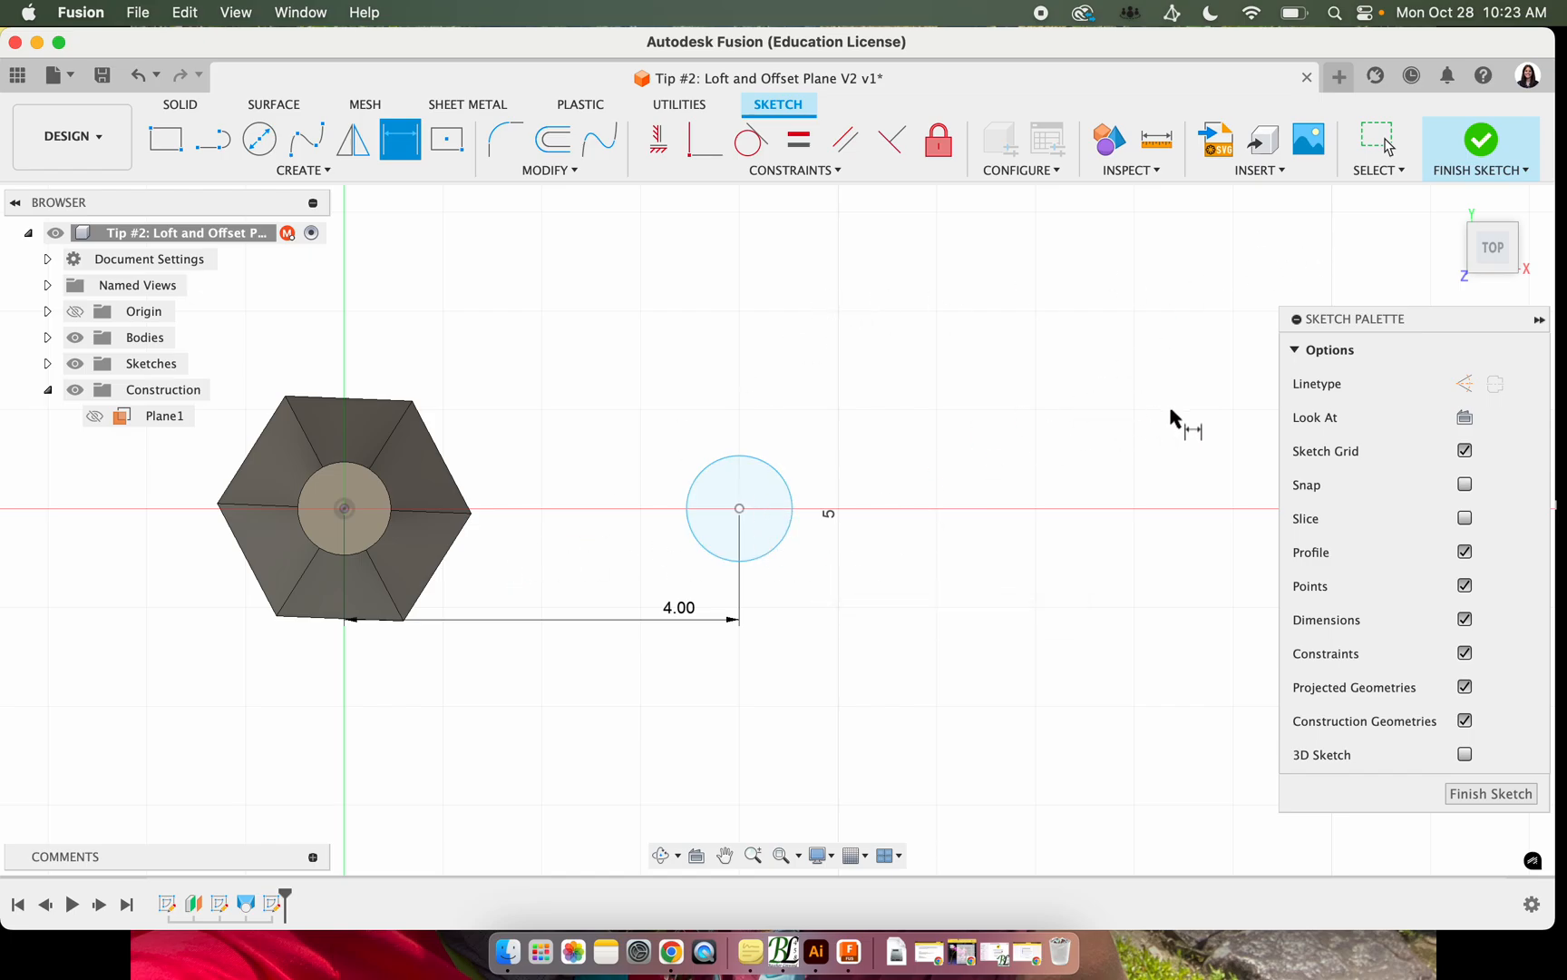
Constrain the new circle's centre in line with the hexagon's centre and finish the sketch
click(817, 173)
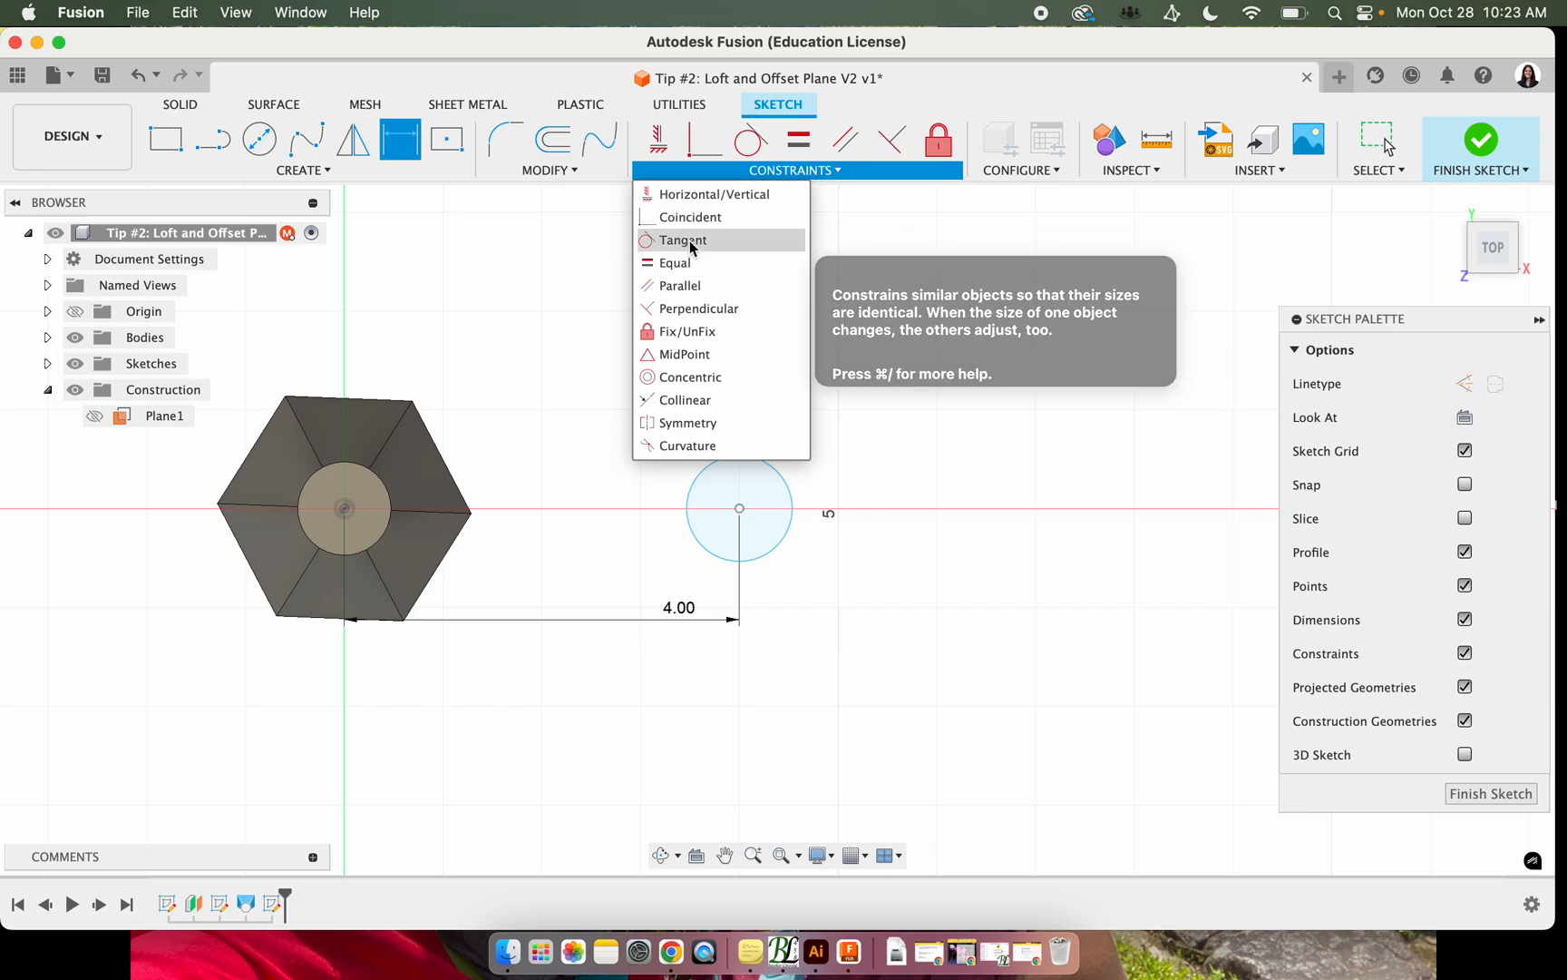
click(681, 400)
click(349, 515)
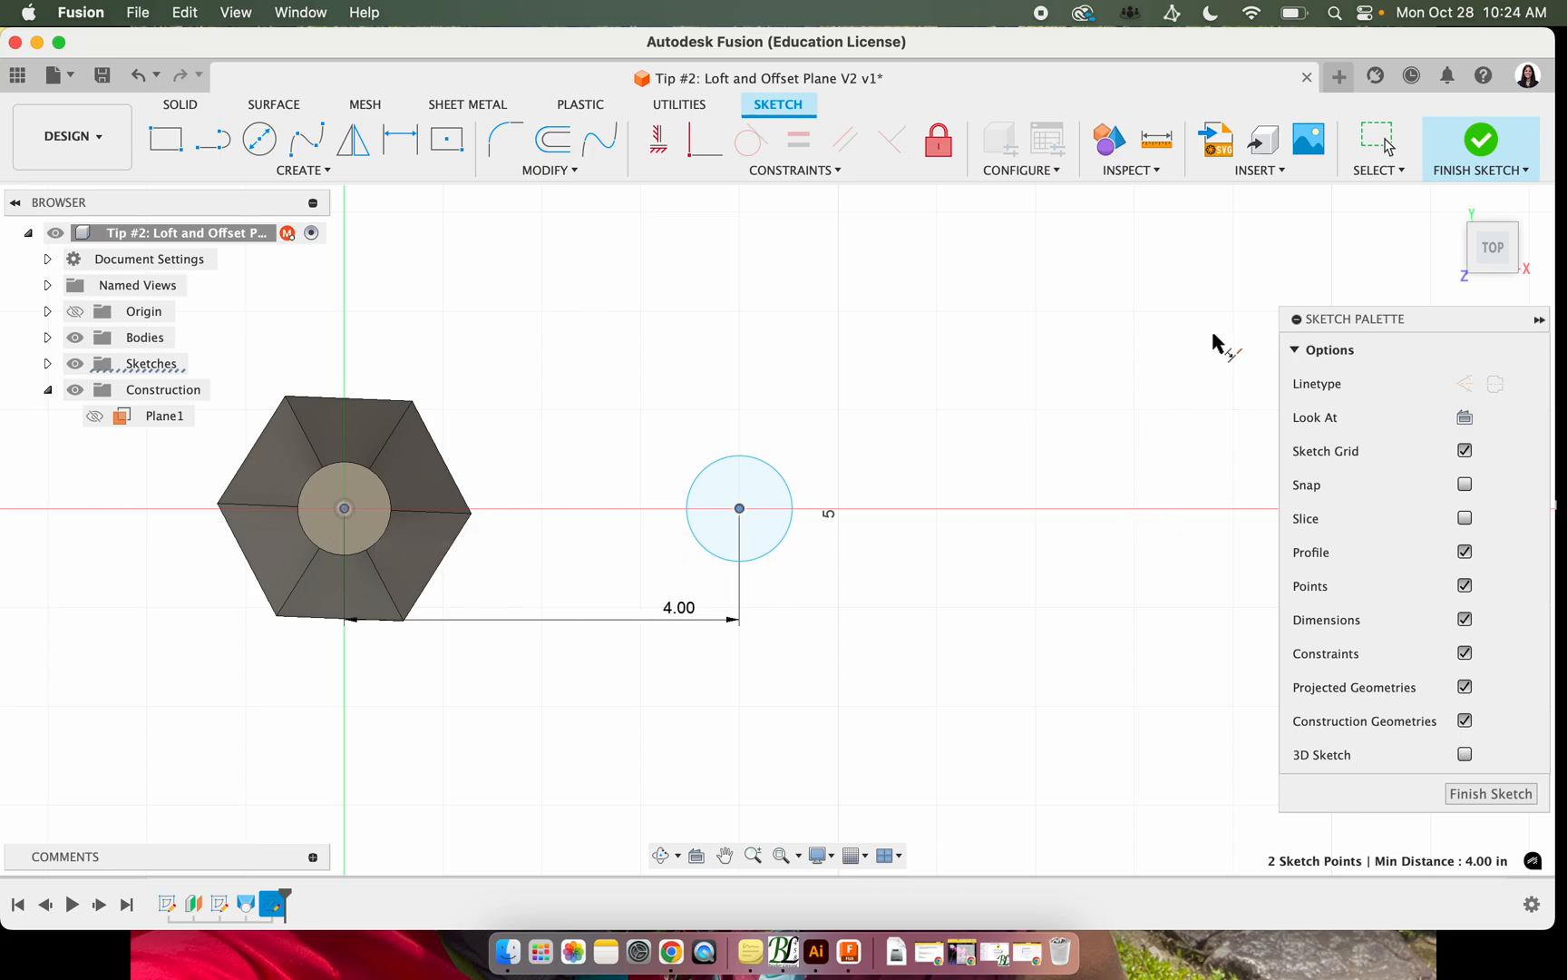
click(1478, 143)
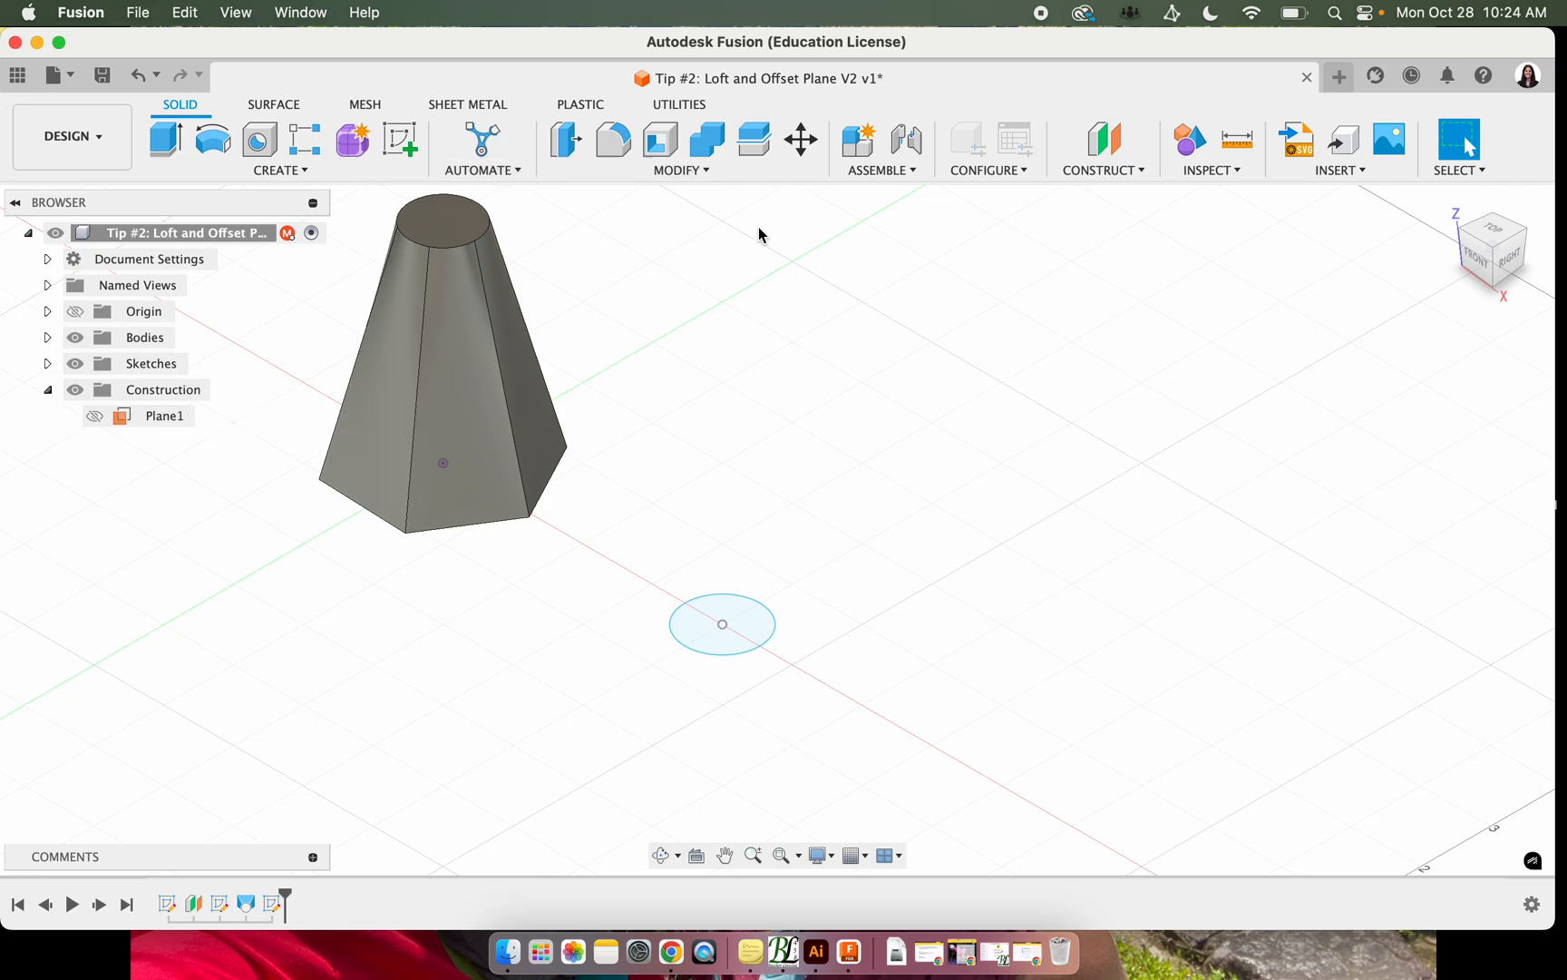
Create a construction plane offset 4 in from the YZ plane so it passes through the new circle's centre
click(1134, 169)
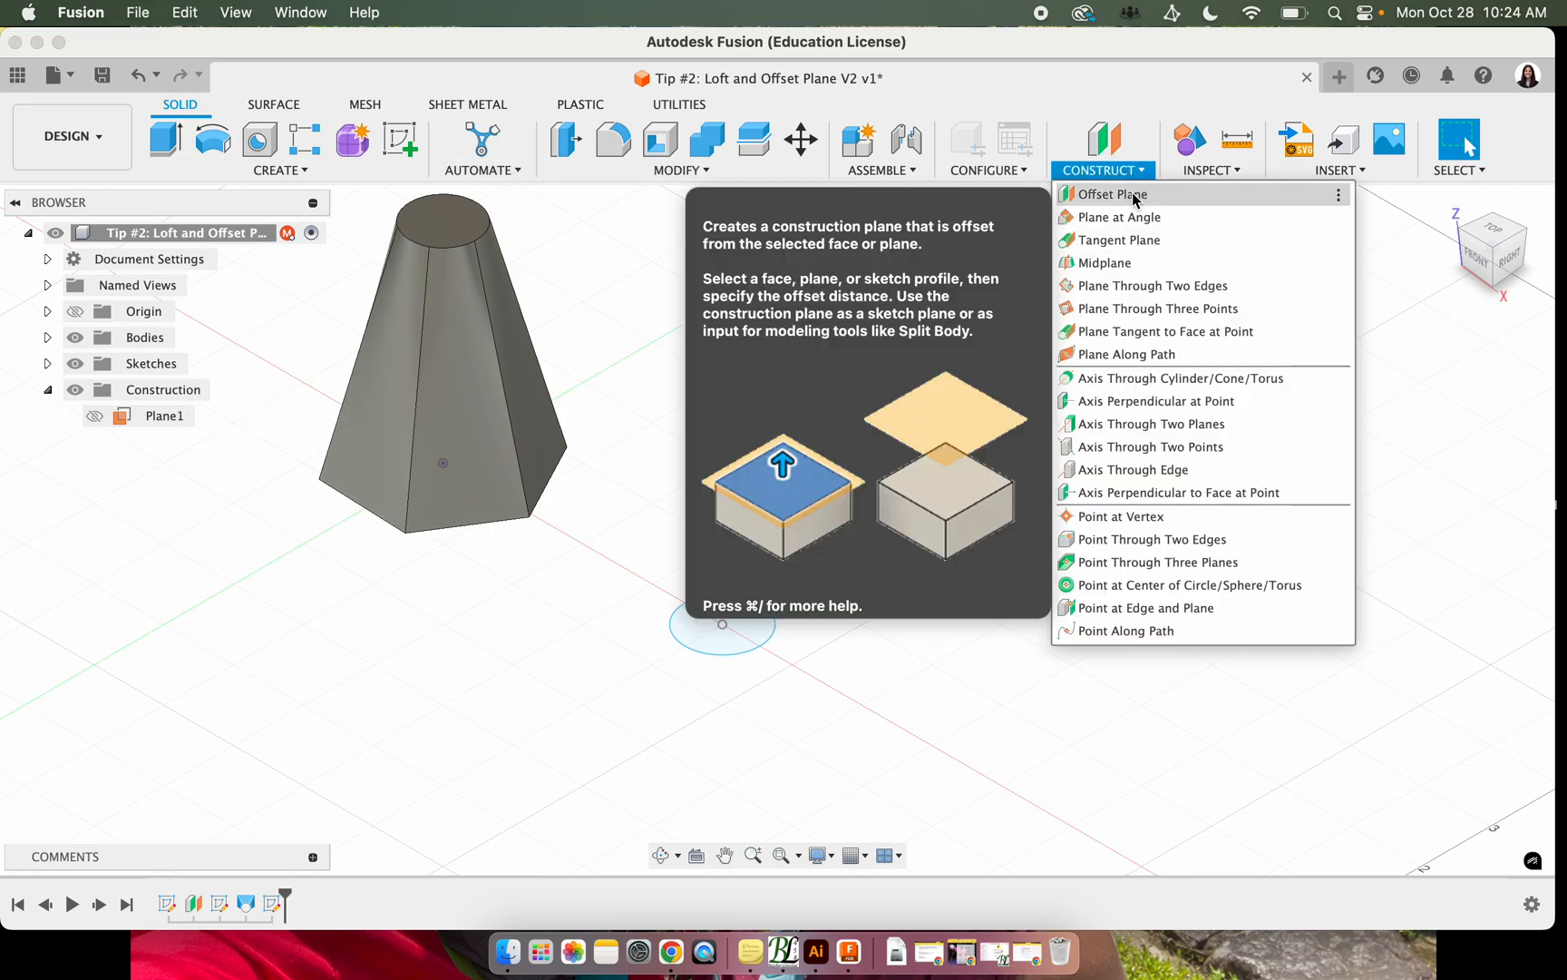
click(1084, 194)
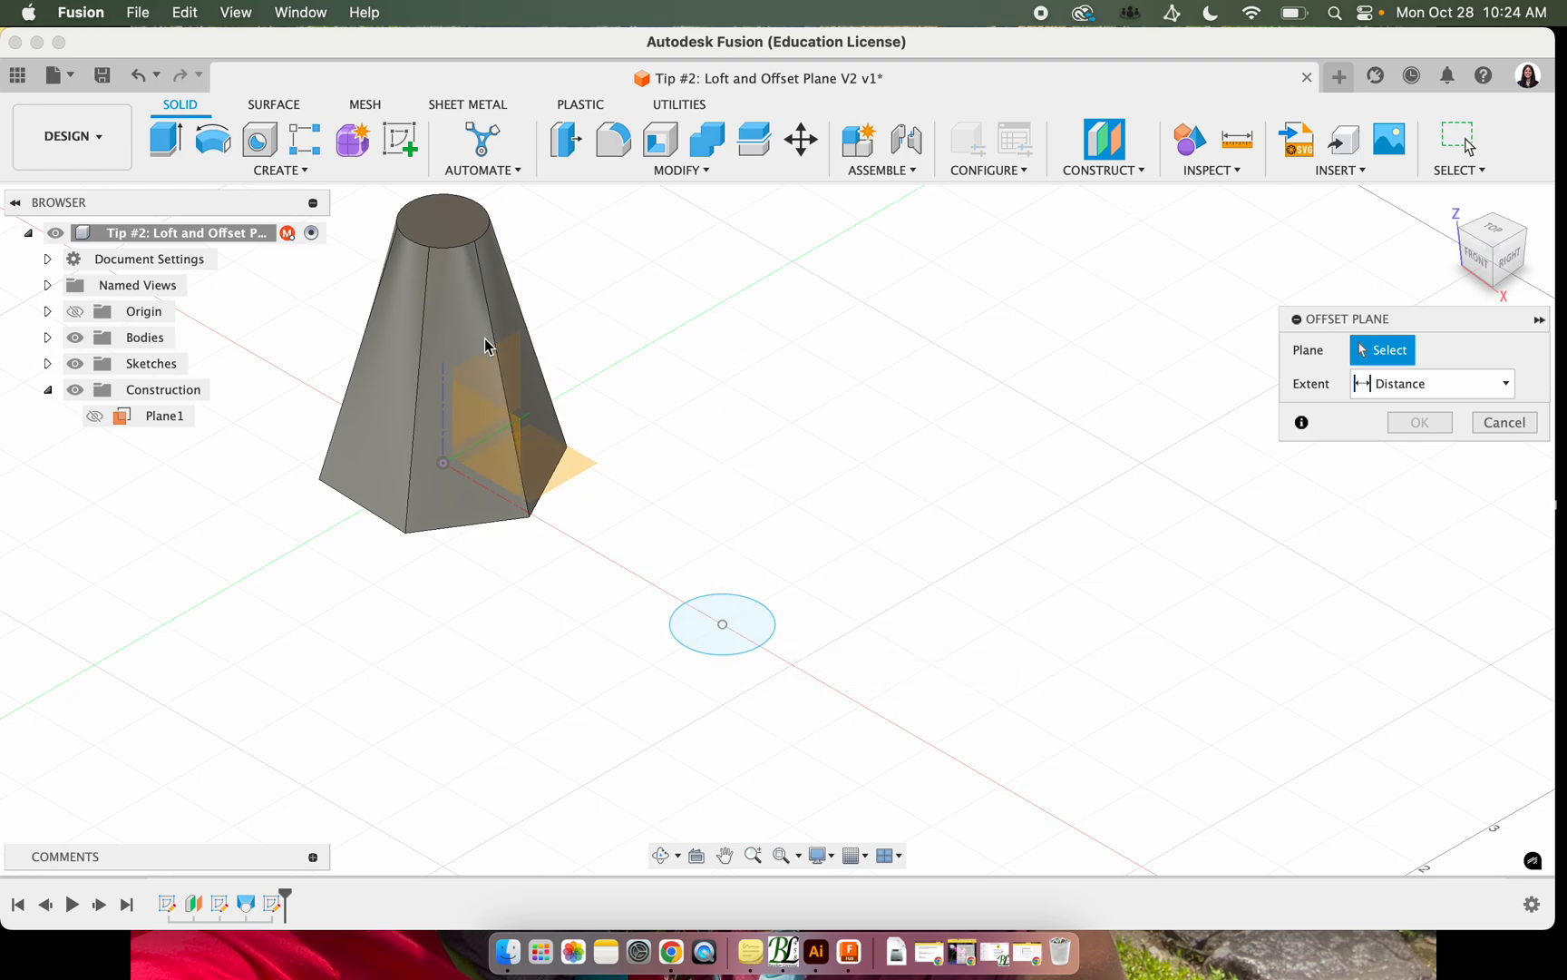
click(499, 390)
drag(502, 406, 749, 576)
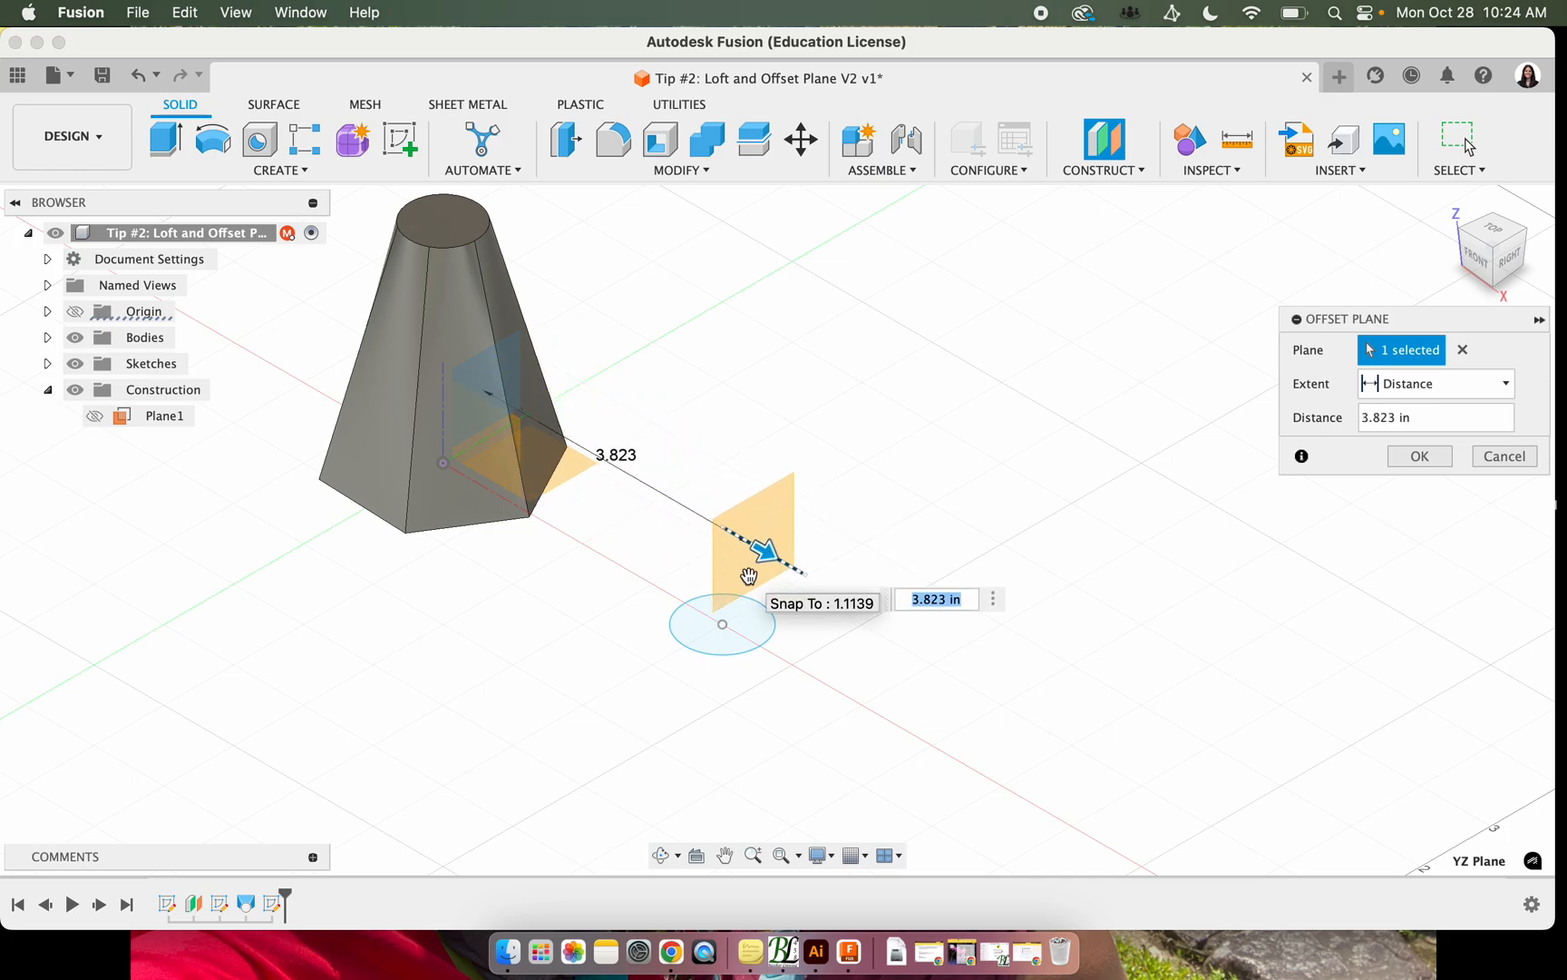
click(1484, 266)
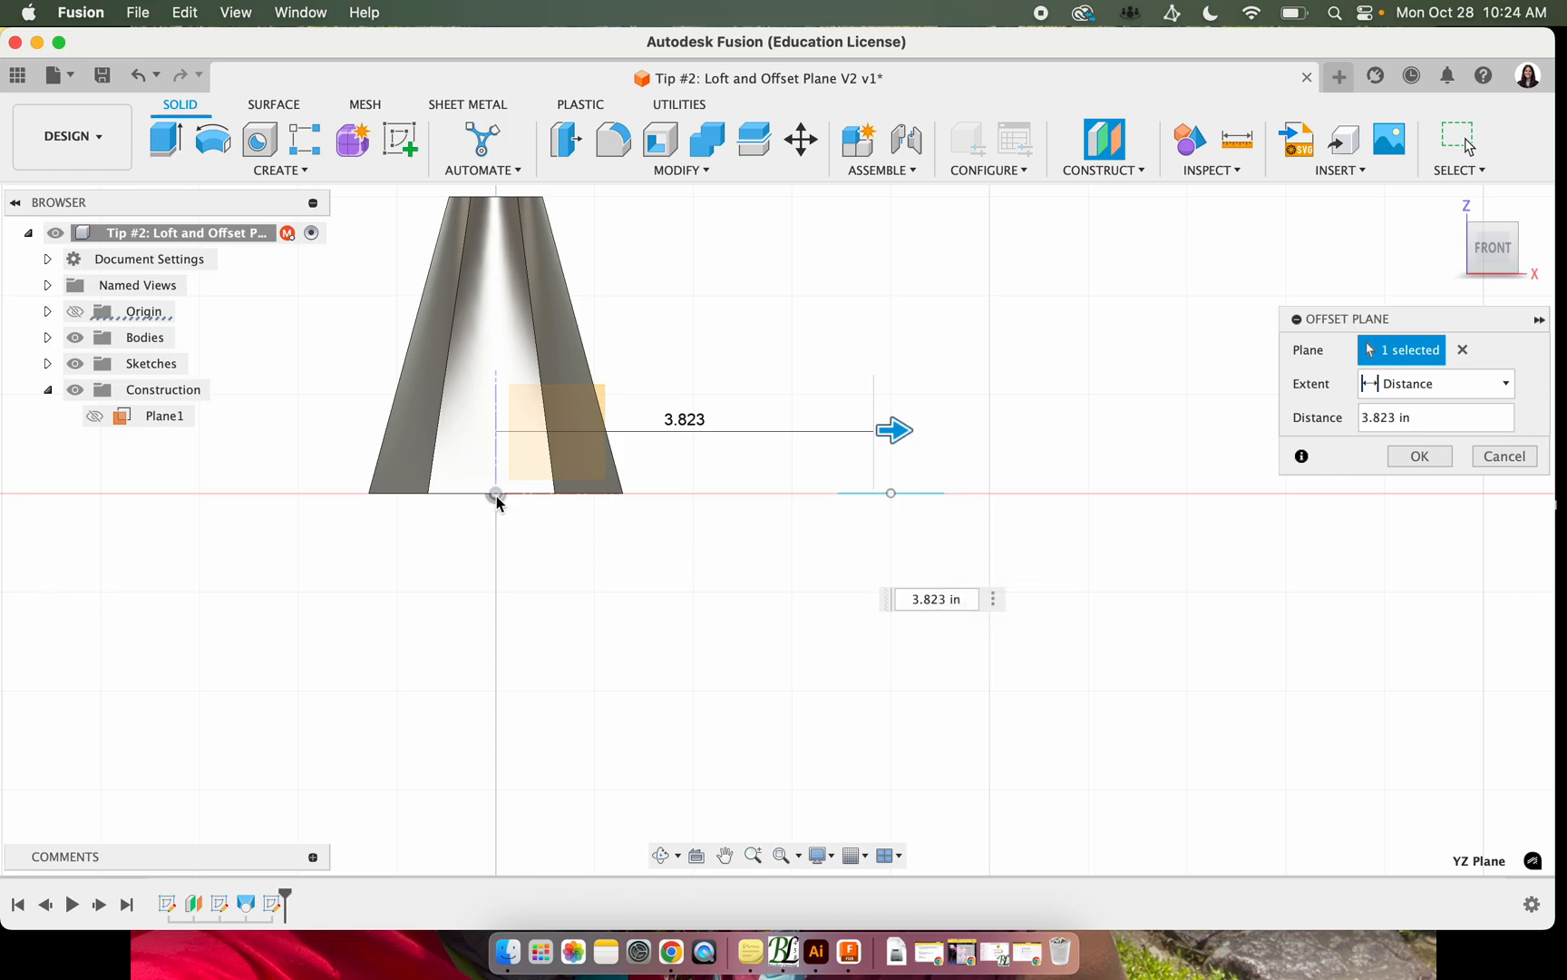
click(929, 601)
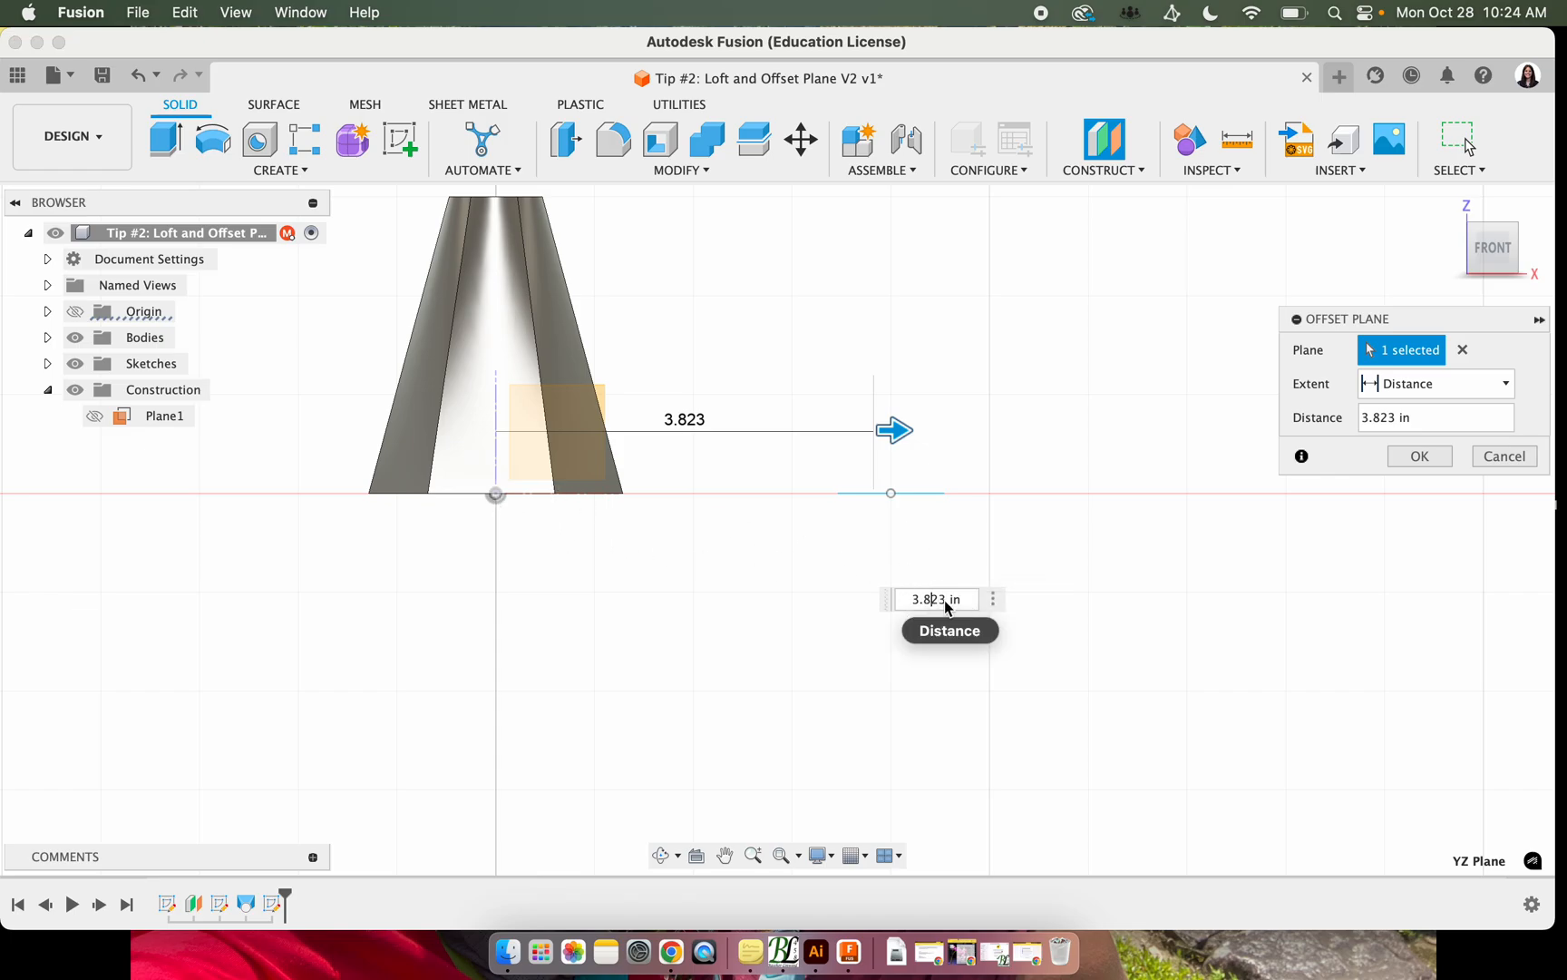
key(BackSpace)
text(4)
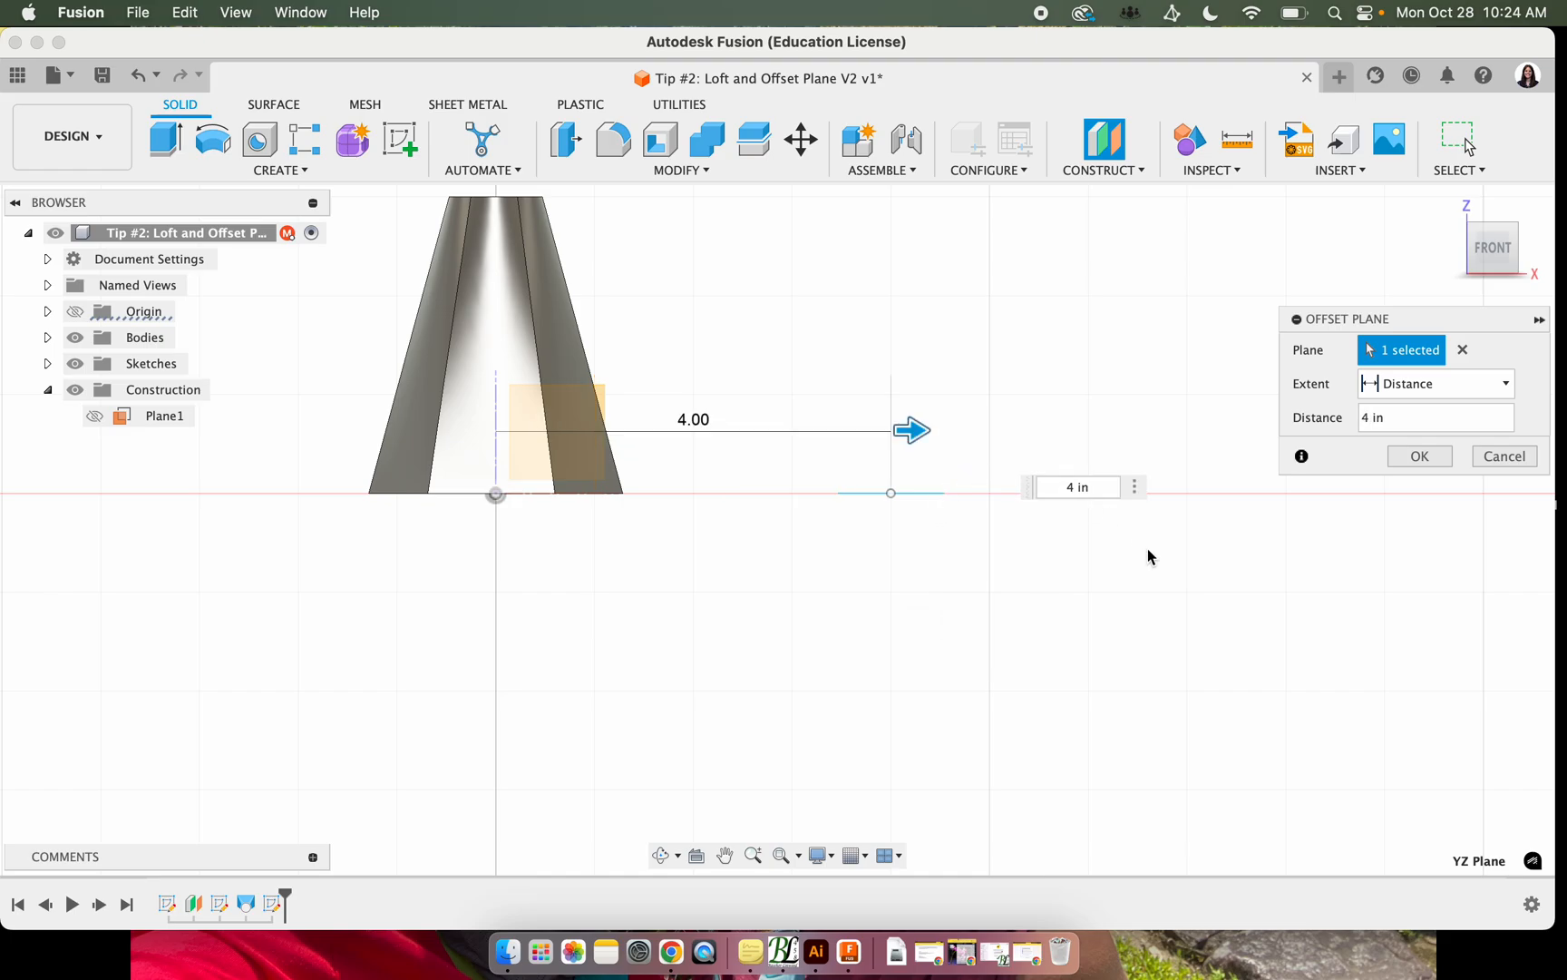
click(1422, 456)
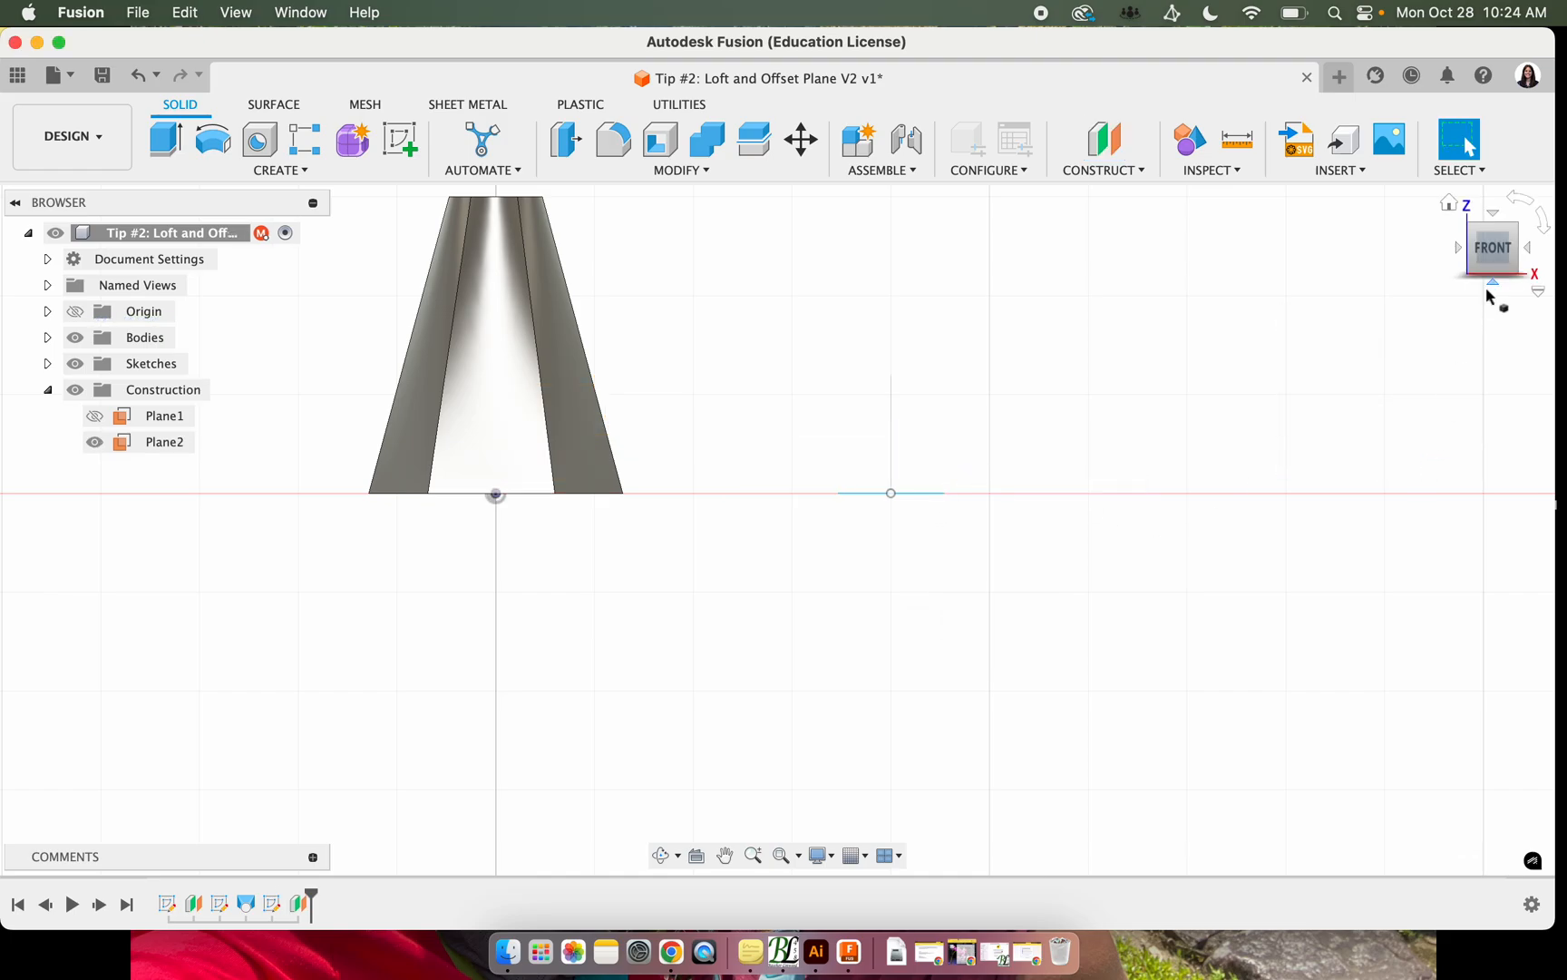
Sketch a center rectangle on the vertical offset plane, centred on the vertical axis just above the hexagon loft's top, and finish the sketch
click(1449, 202)
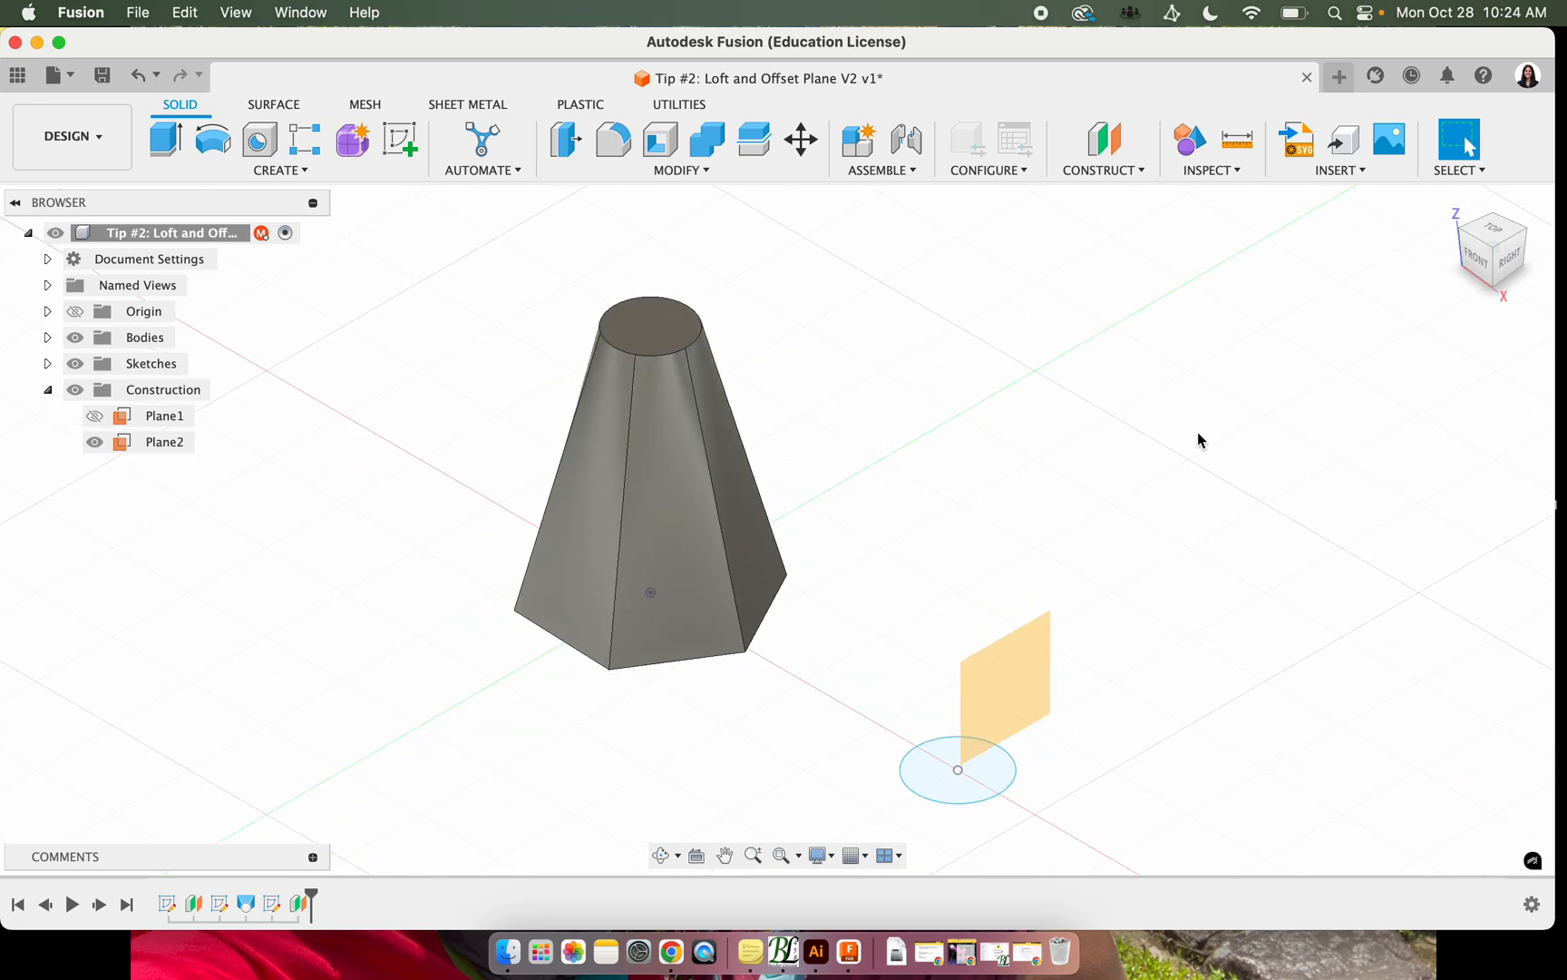
click(400, 139)
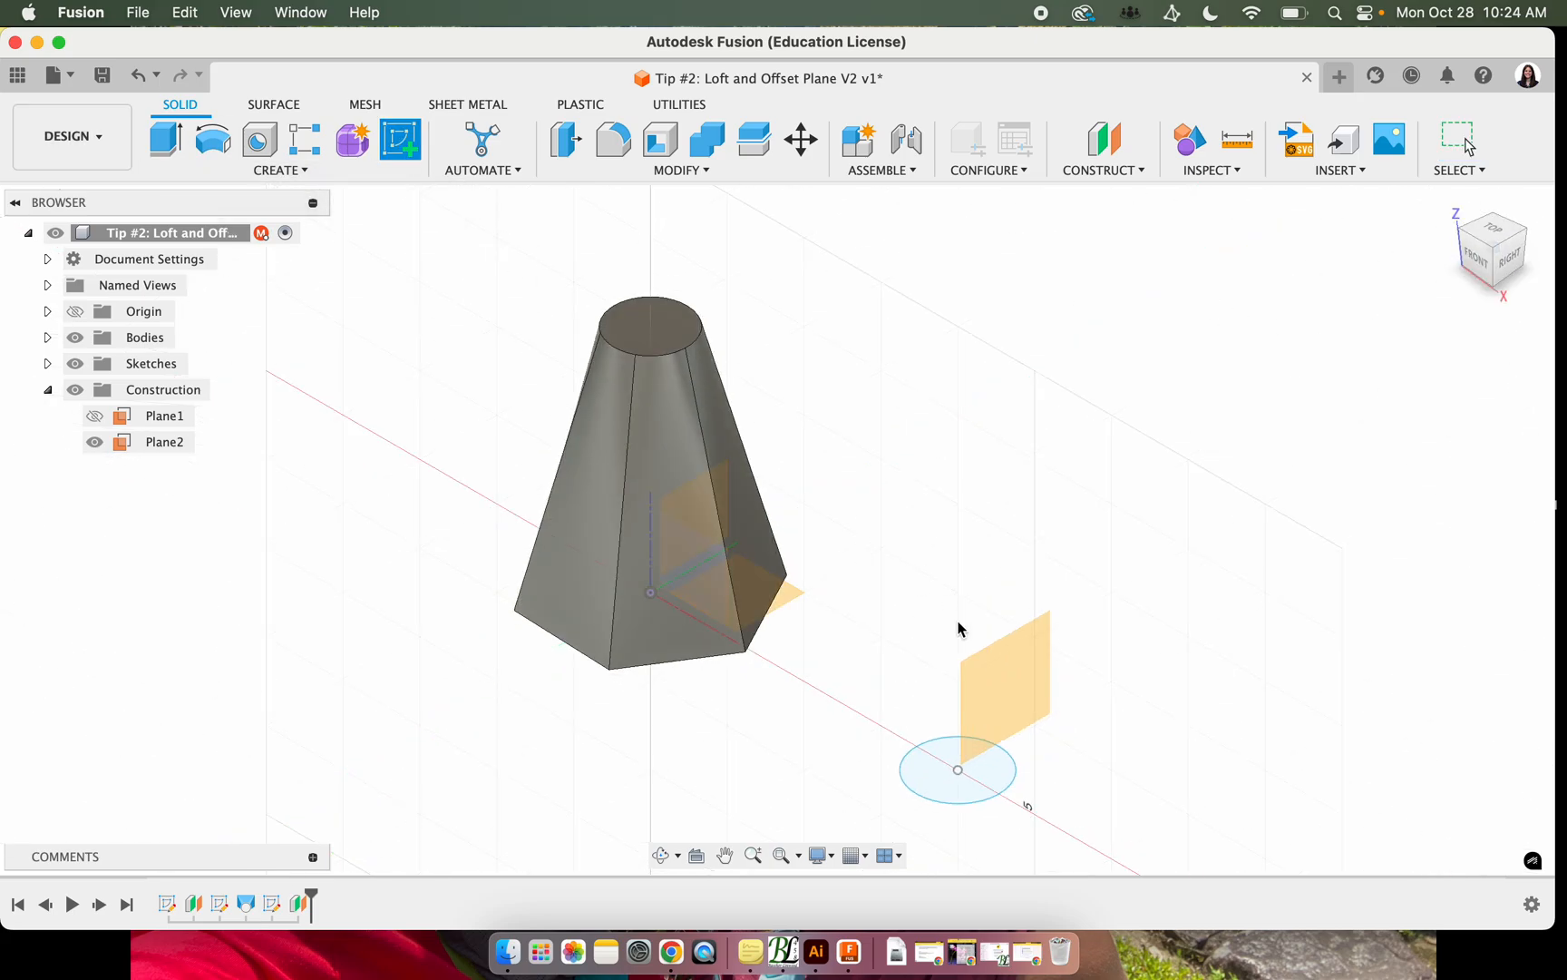
click(1043, 690)
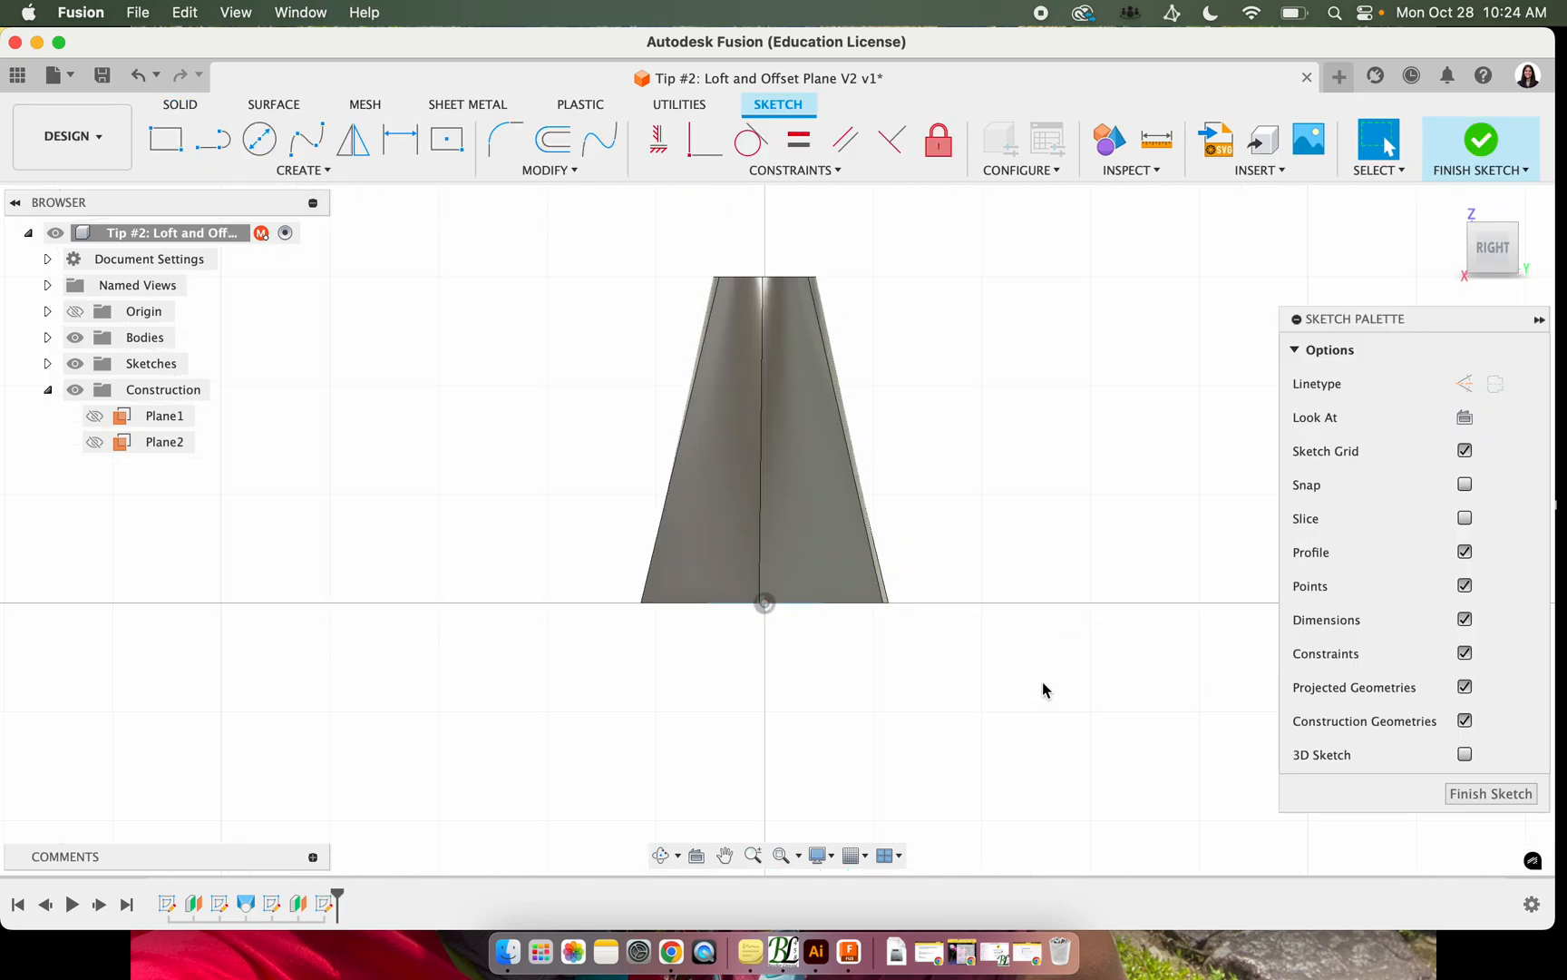
click(166, 138)
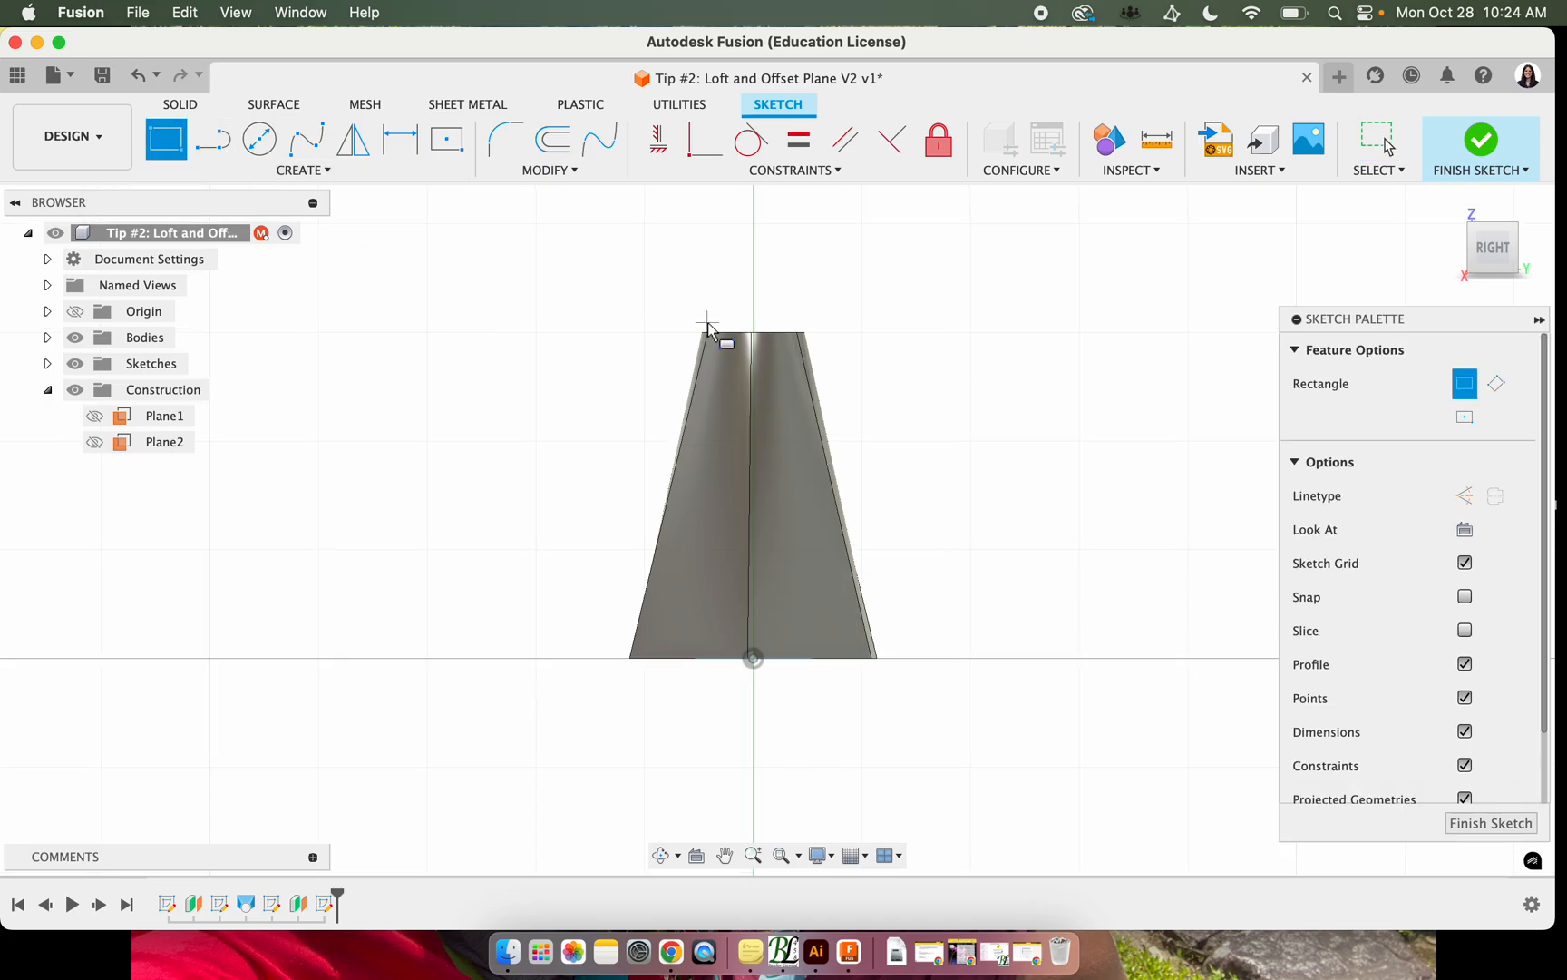
click(283, 171)
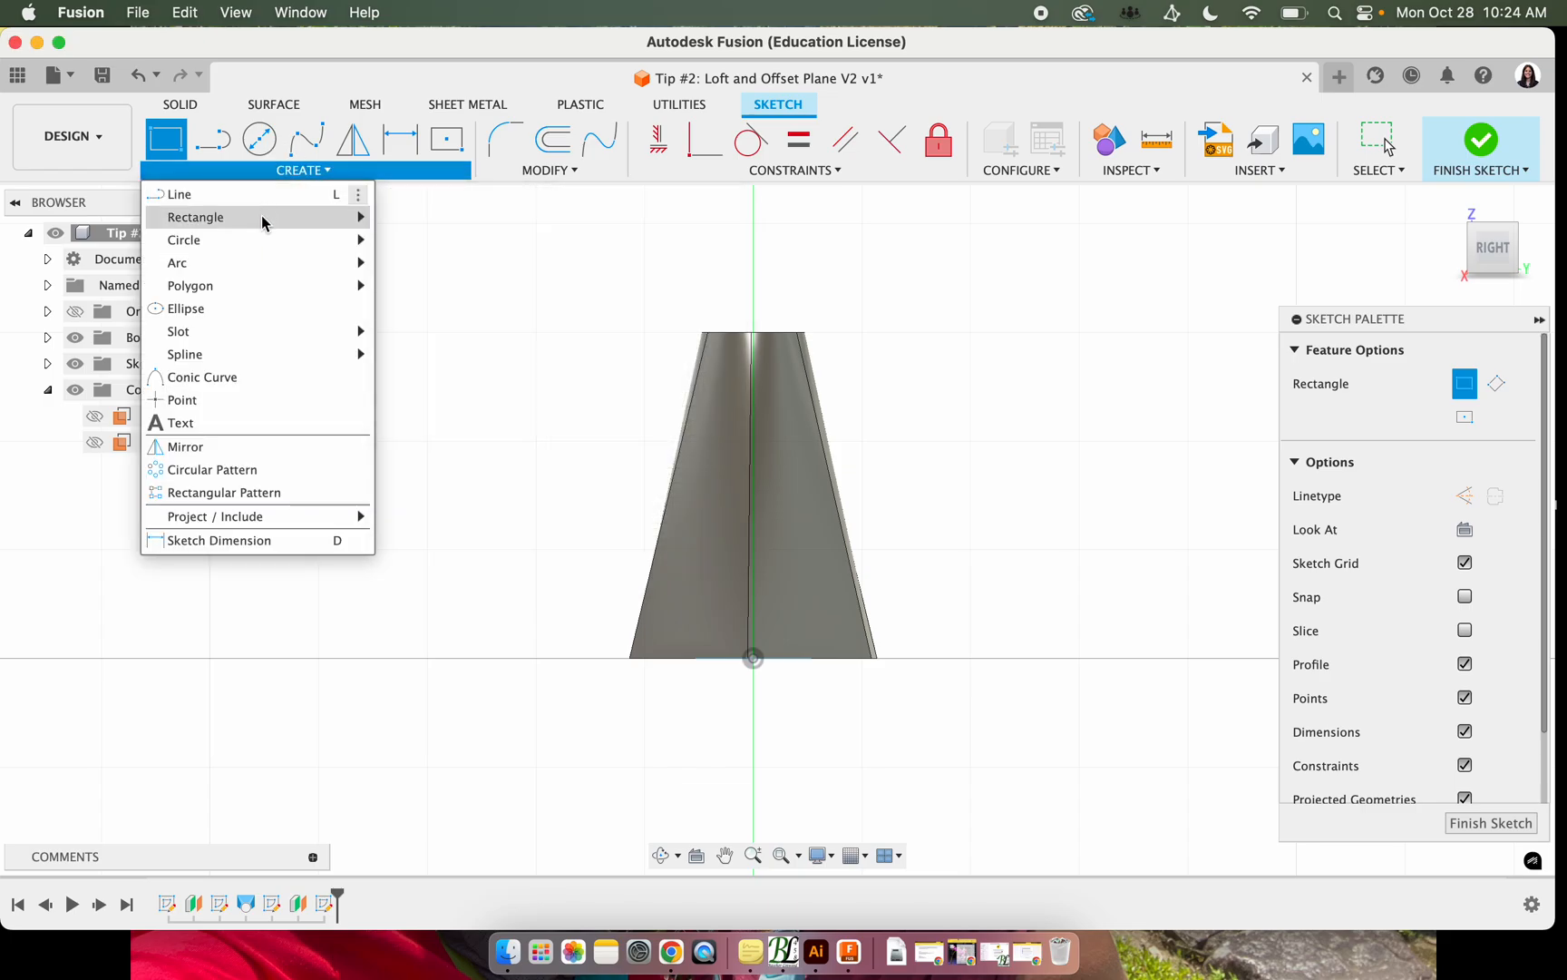
mouse_move(354, 217)
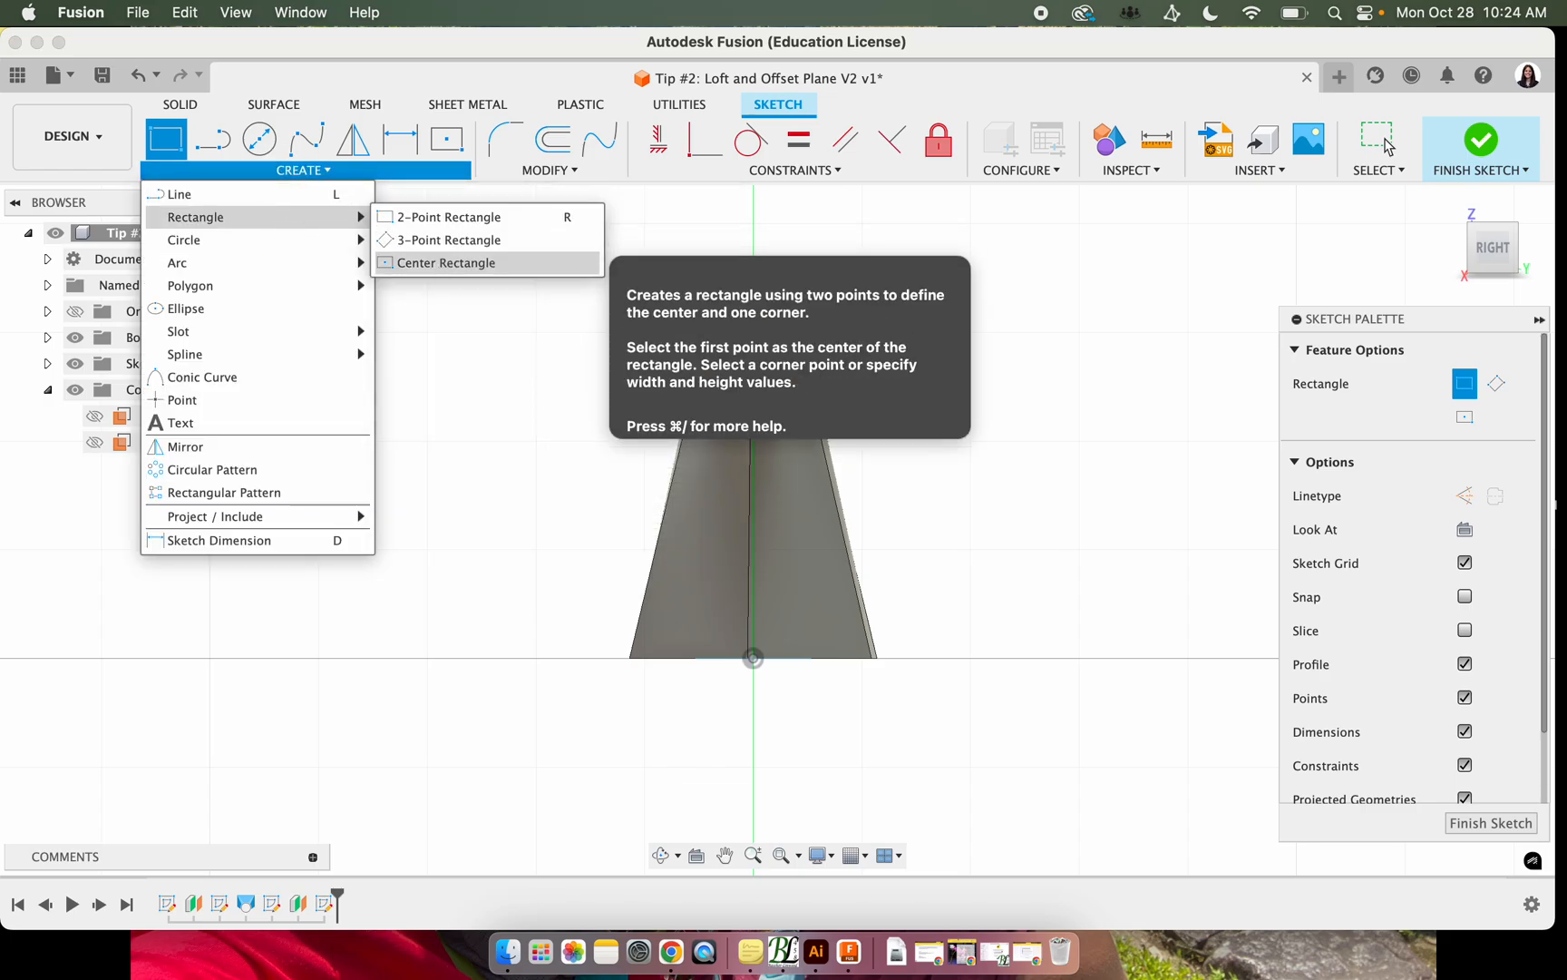
click(439, 264)
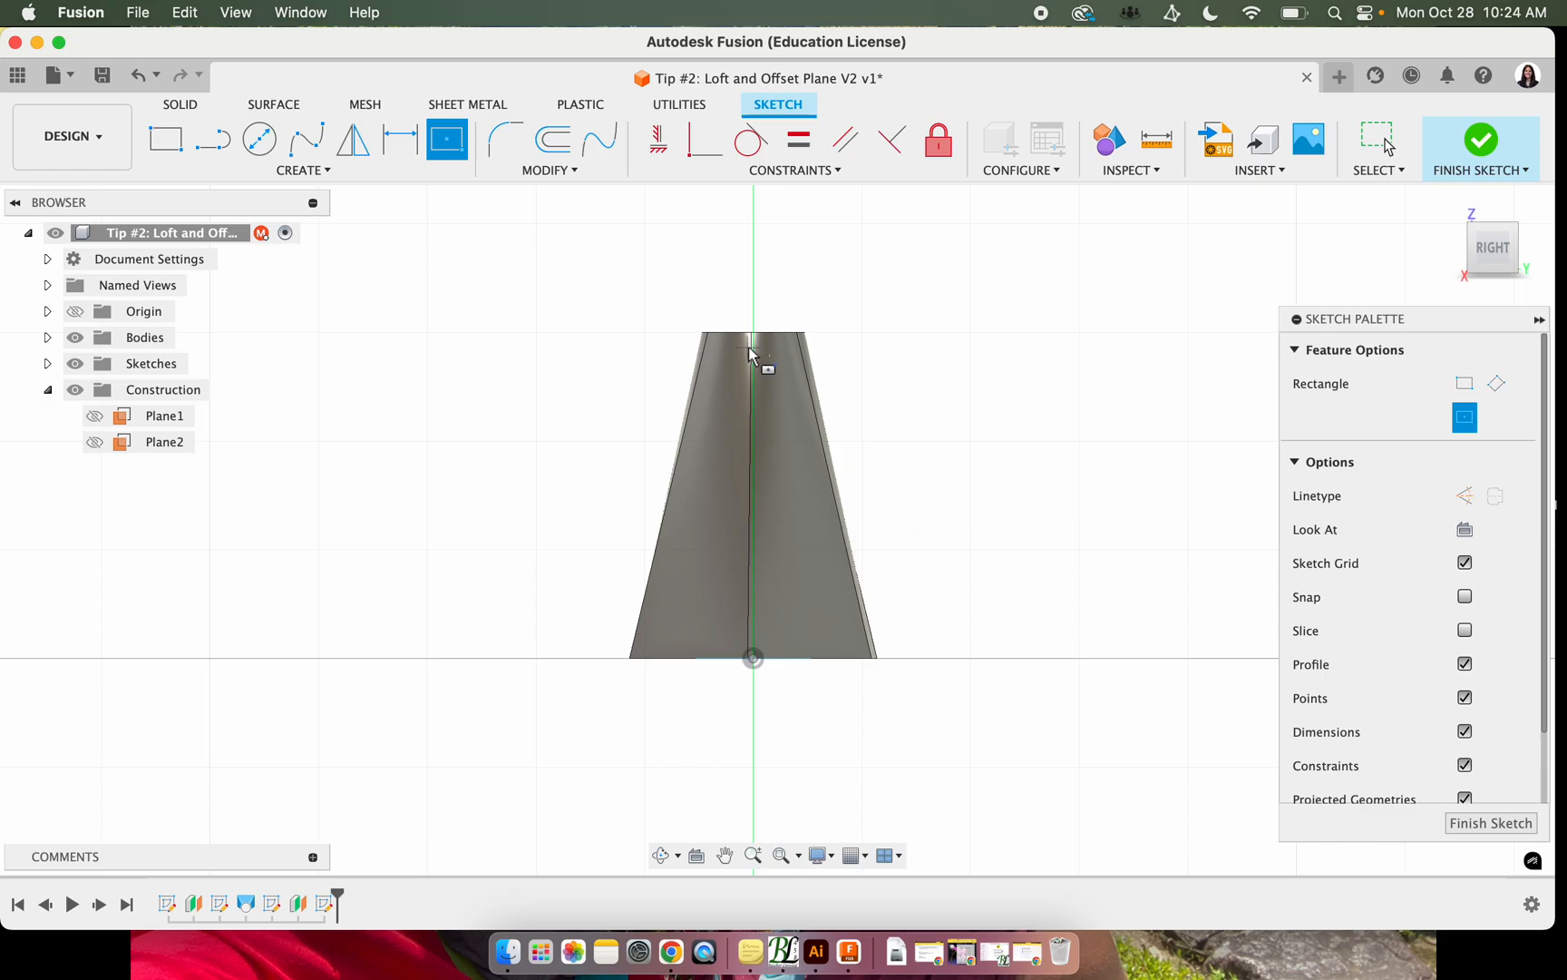
click(753, 288)
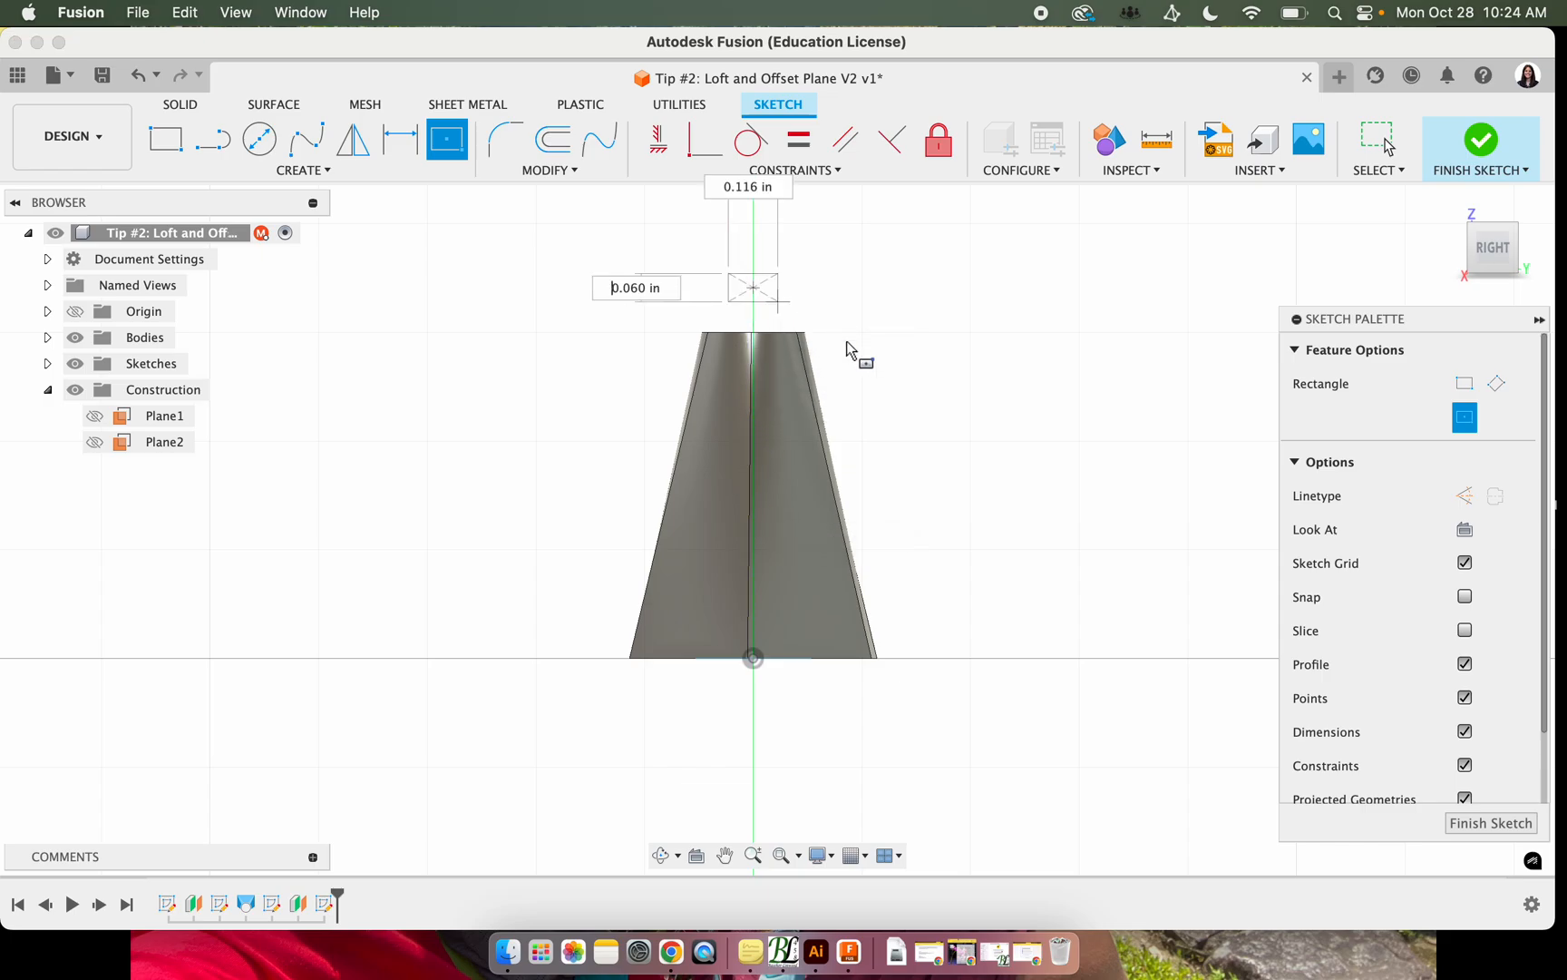
click(844, 337)
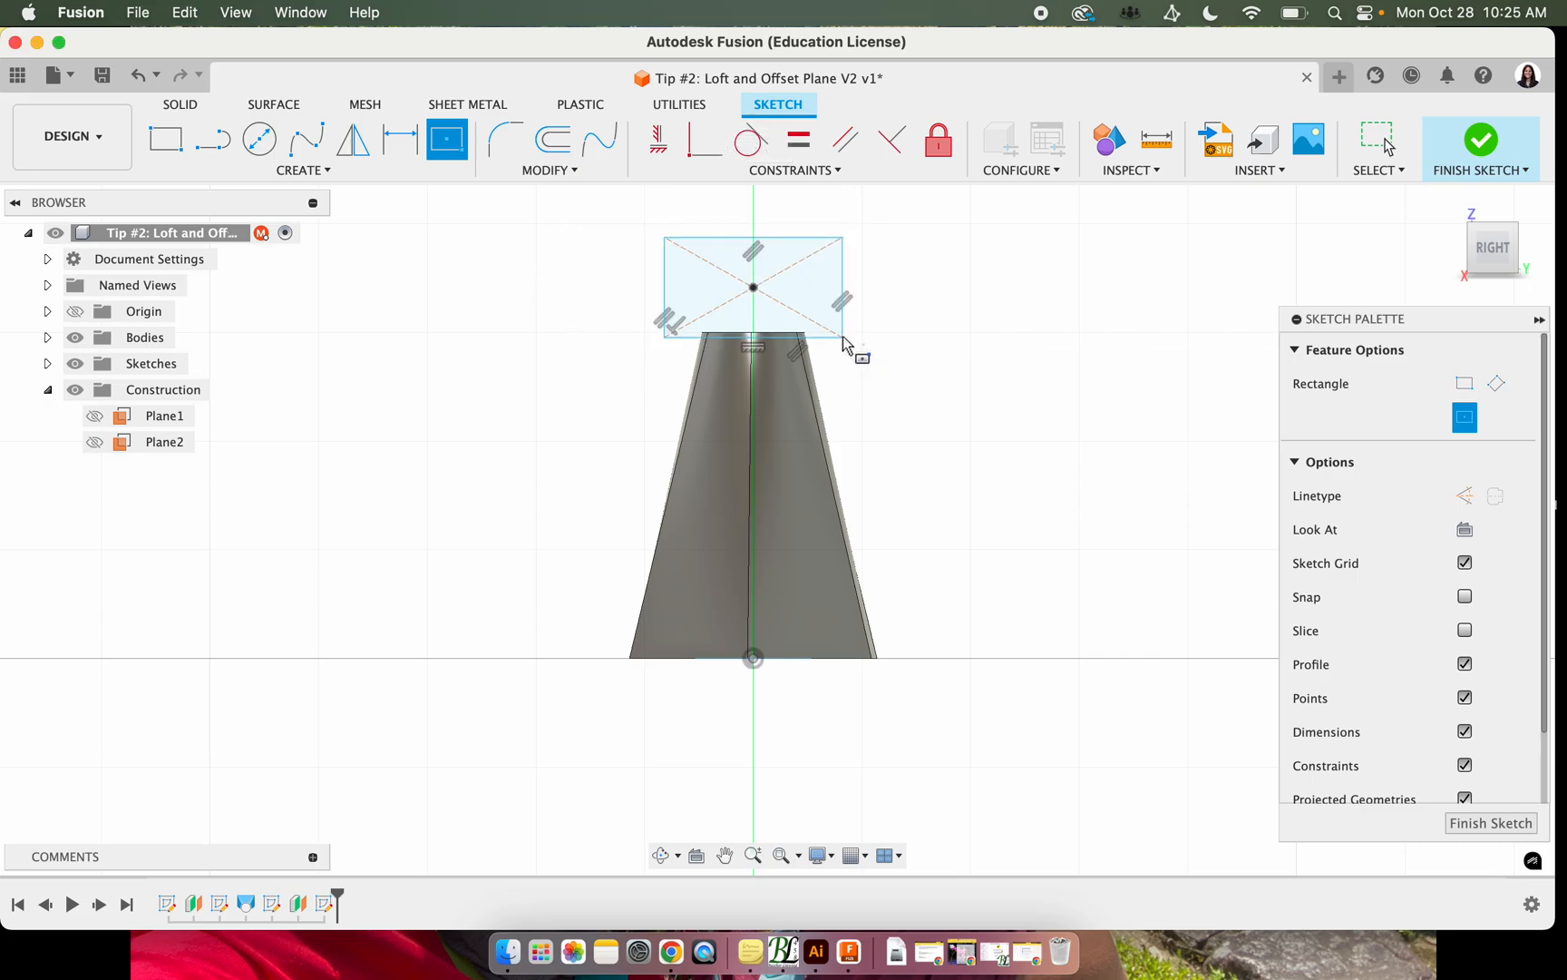
click(1481, 145)
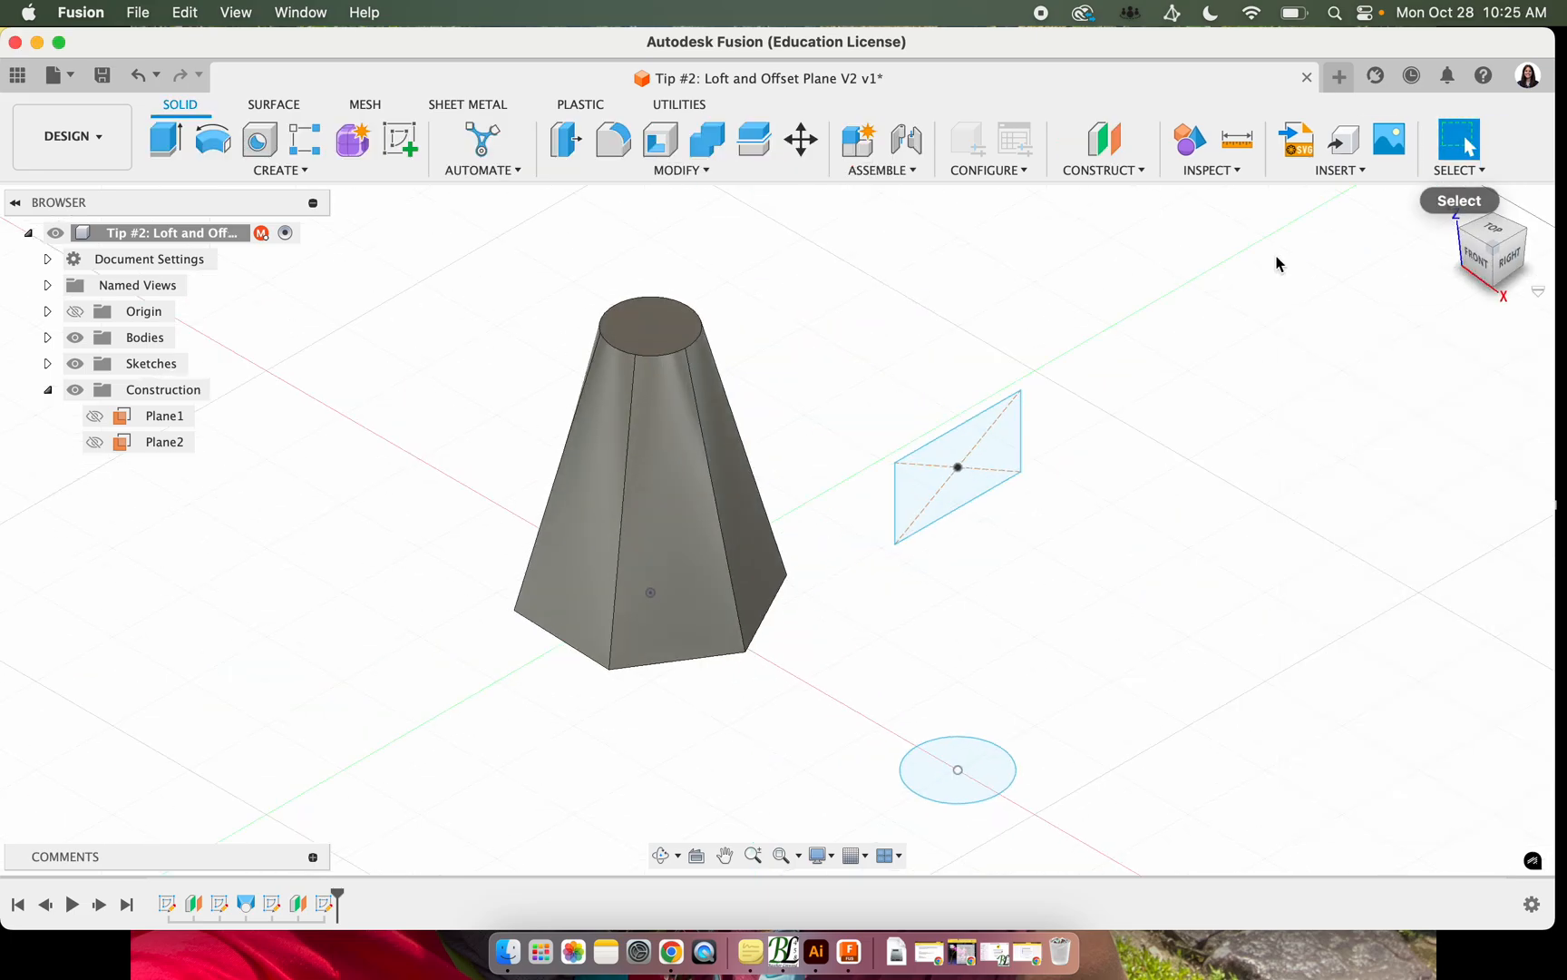
Loft the circle on the ground plane to the rectangle on the vertical plane as a new body
scroll(1229, 583, down, 5)
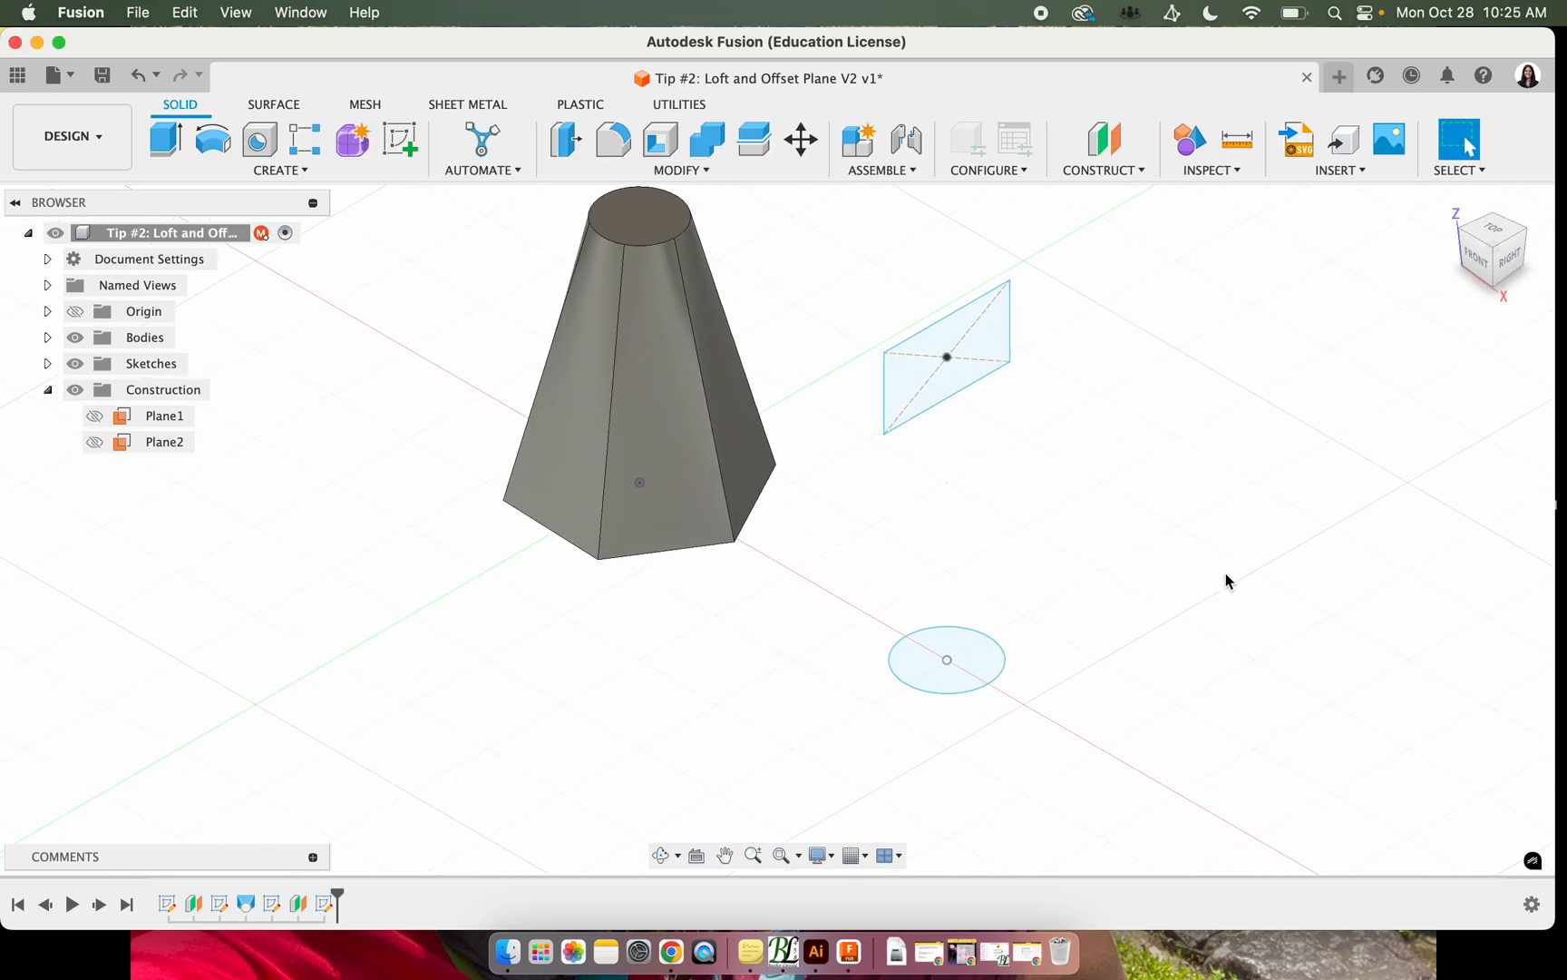
click(1482, 272)
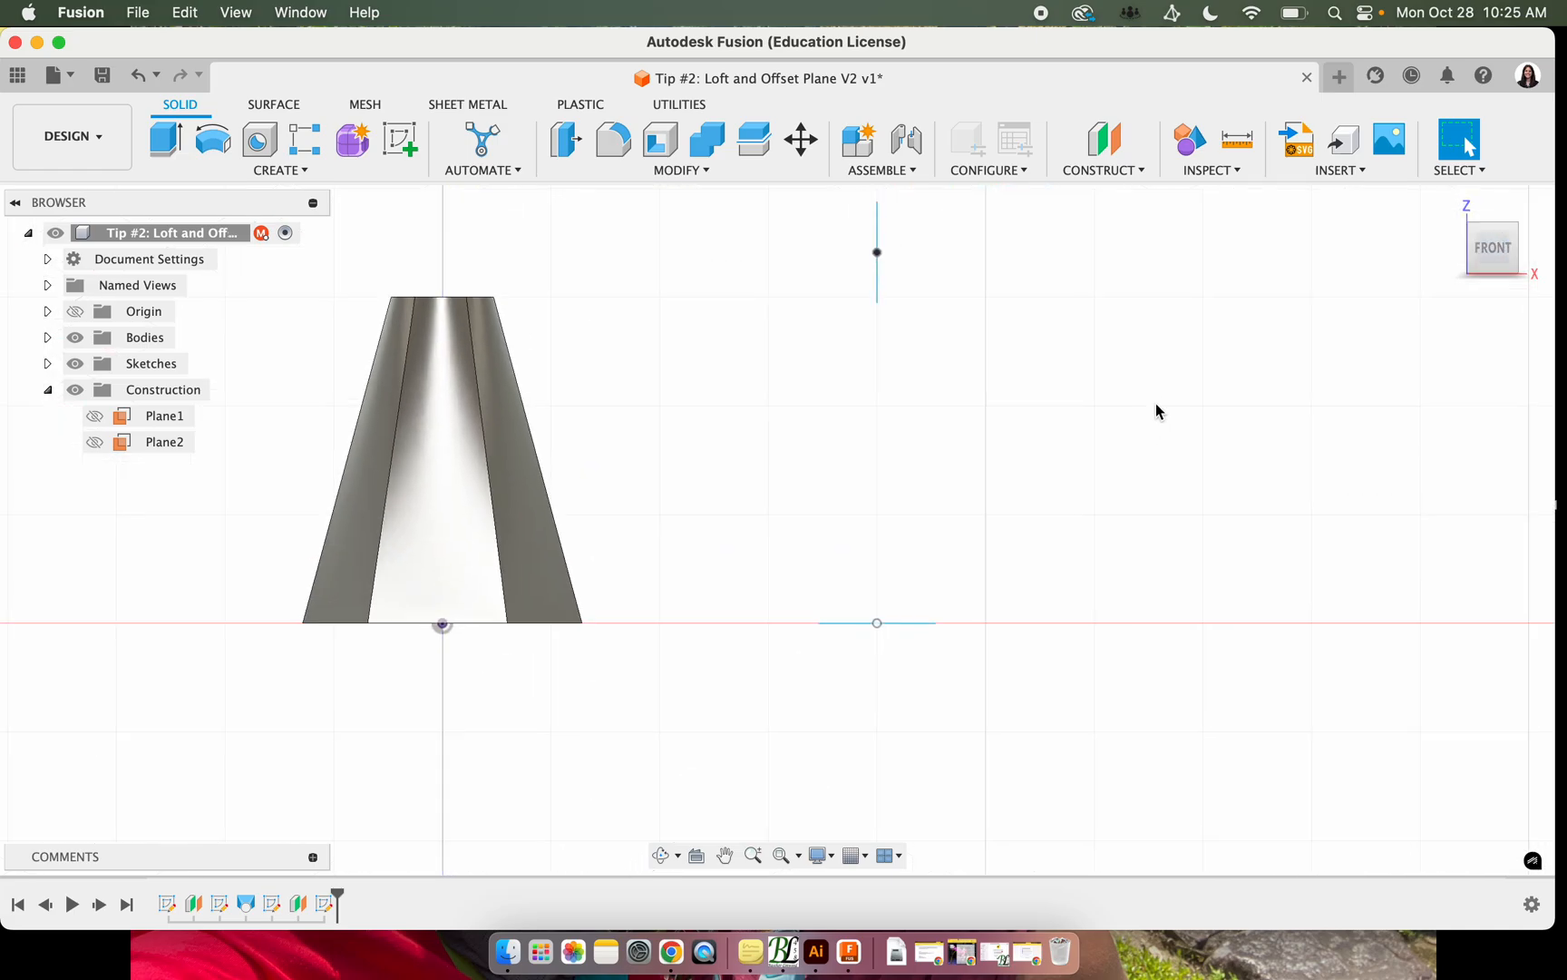
scroll(1155, 403, down, 2)
scroll(924, 465, up, 2)
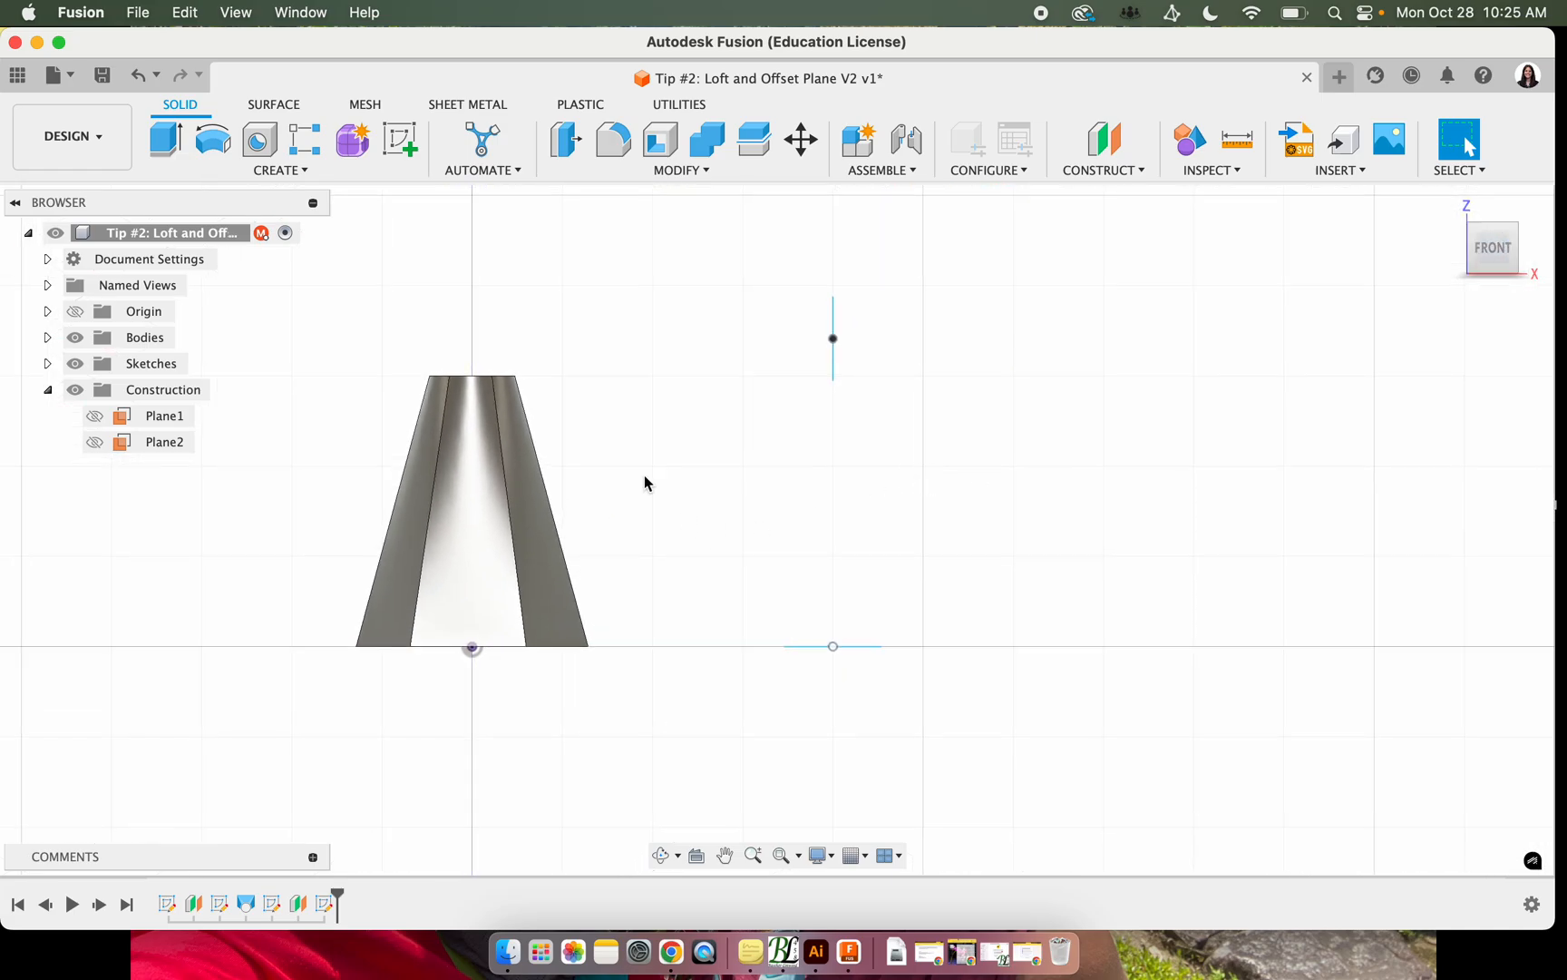
click(283, 170)
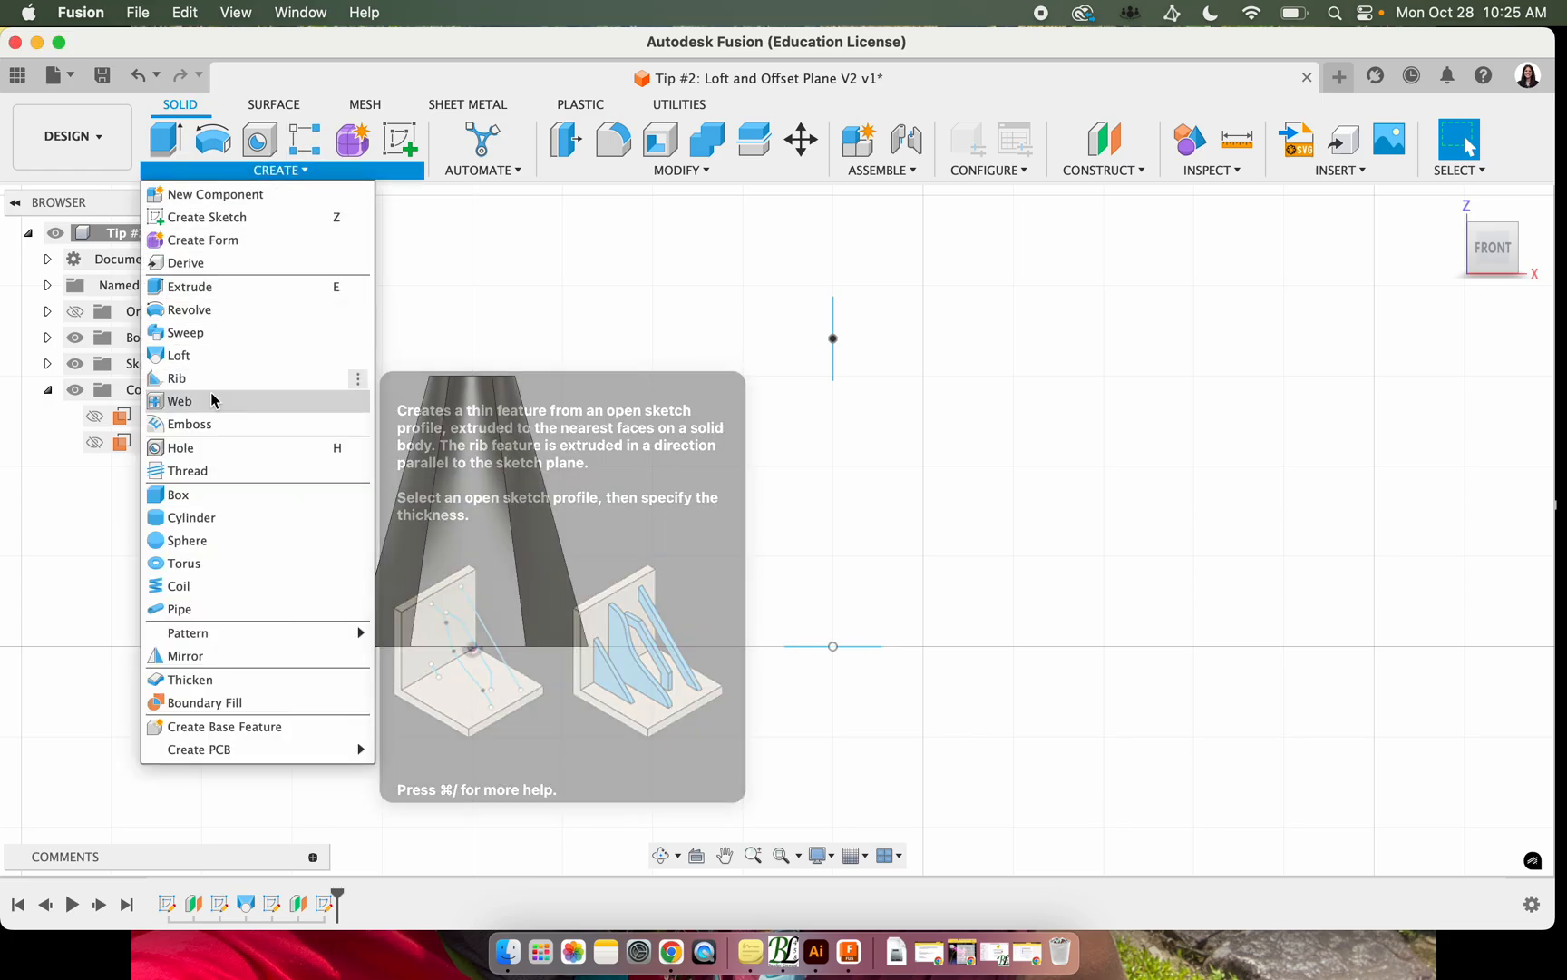
click(202, 357)
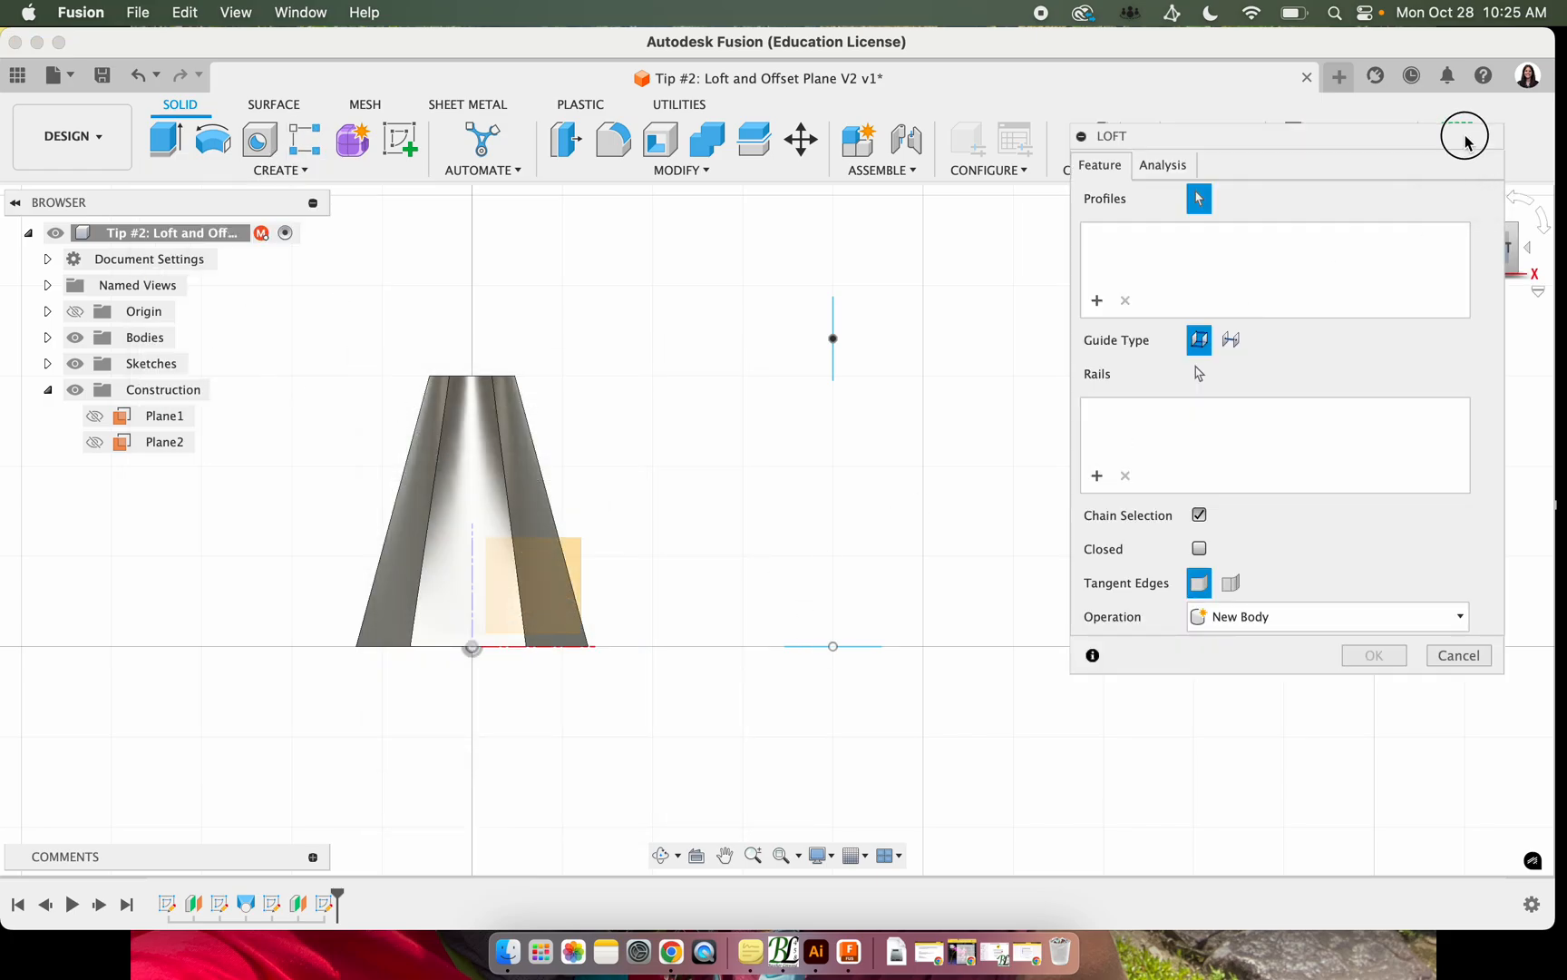
drag(1467, 137, 1465, 332)
click(1448, 203)
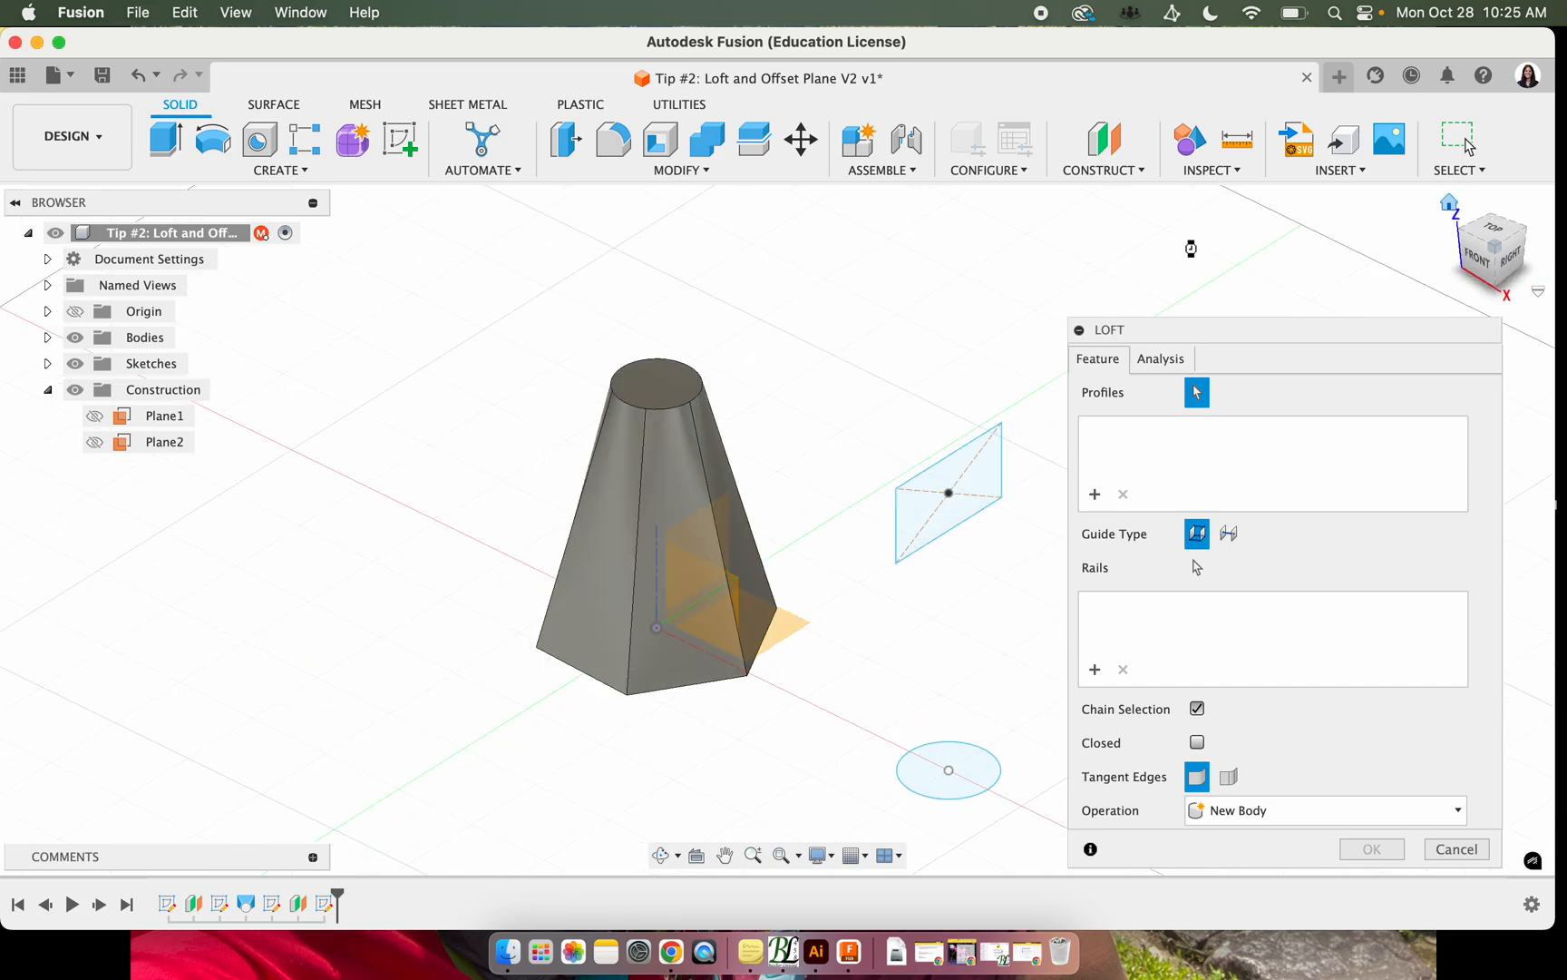
click(873, 745)
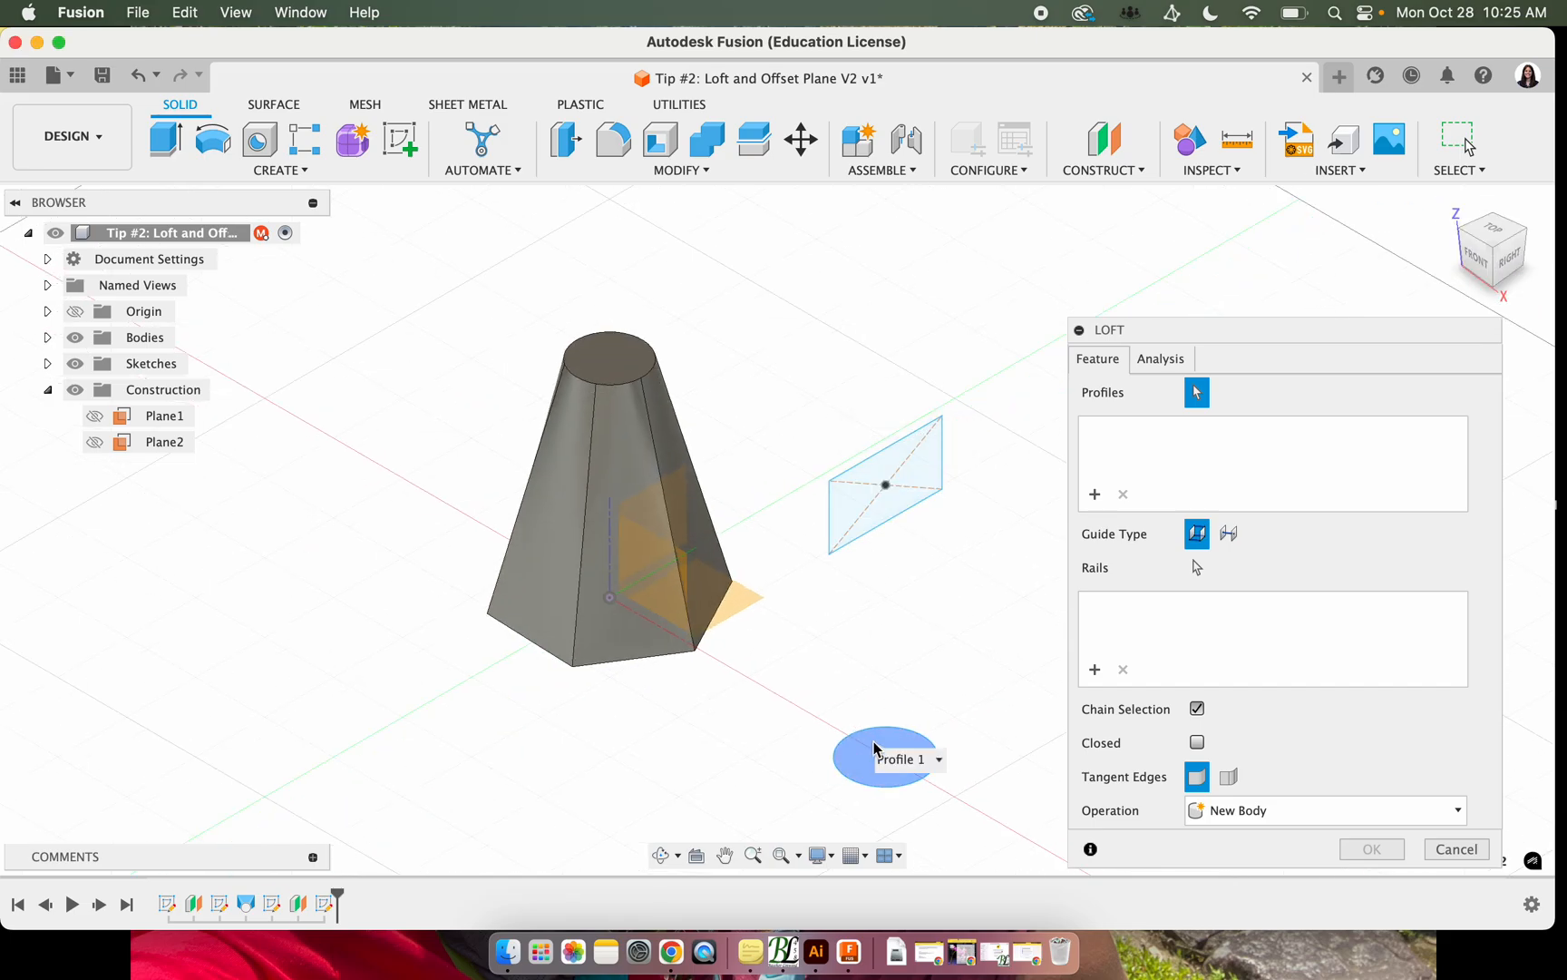
click(862, 515)
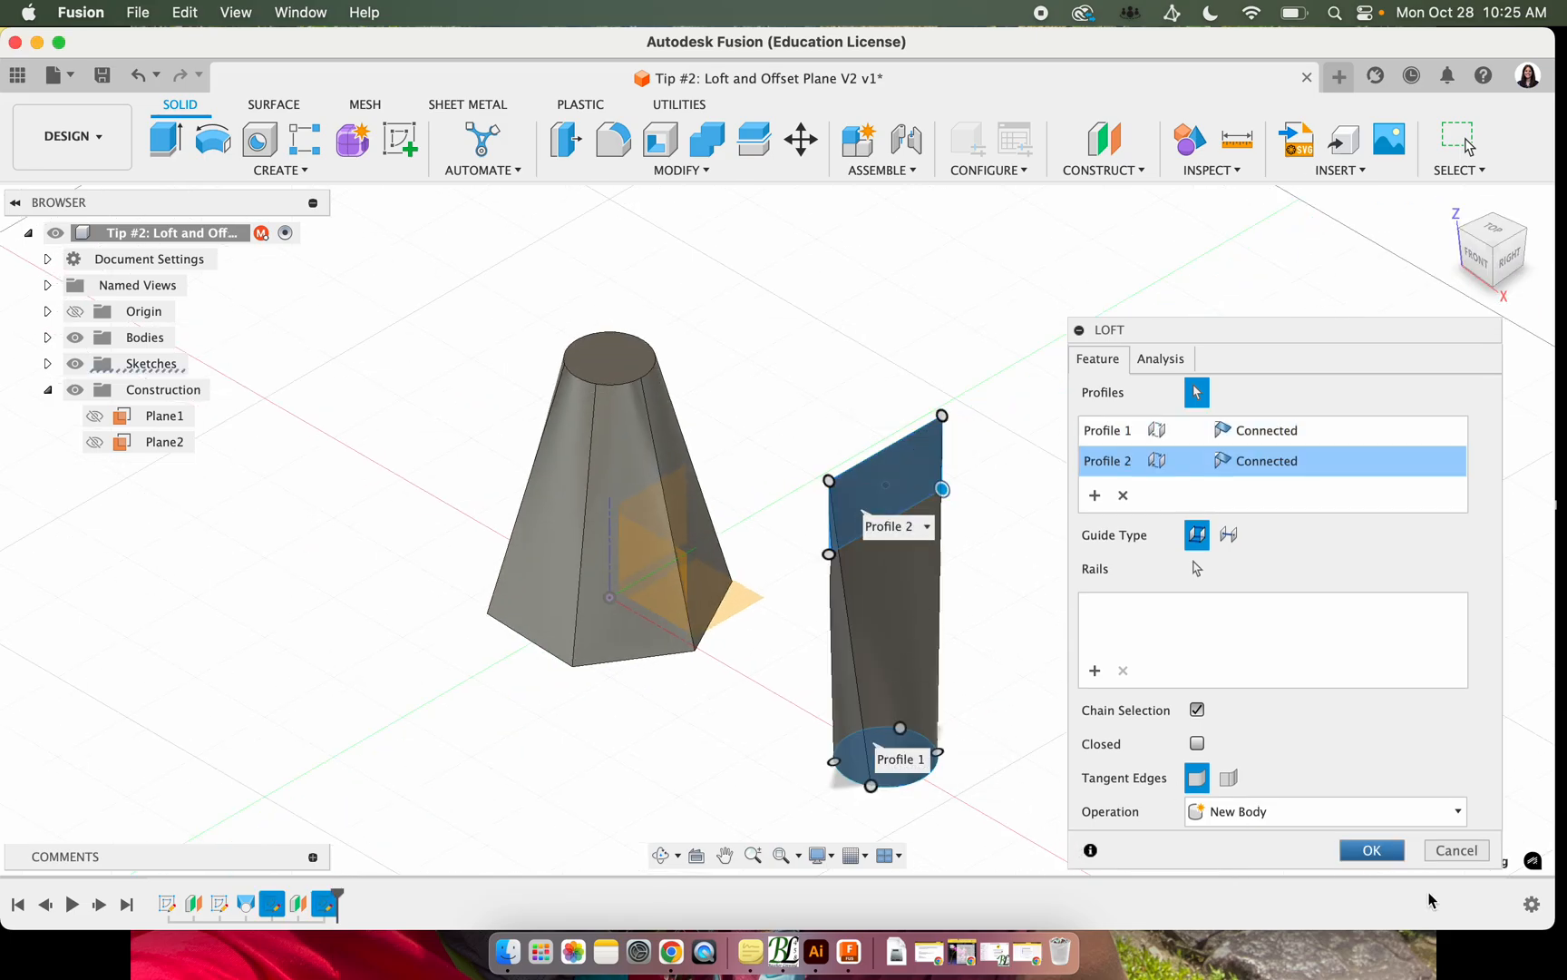
click(1371, 850)
Edit the vertical construction plane's offset from the YZ plane and set its distance to 7 in
scroll(1187, 677, down, 2)
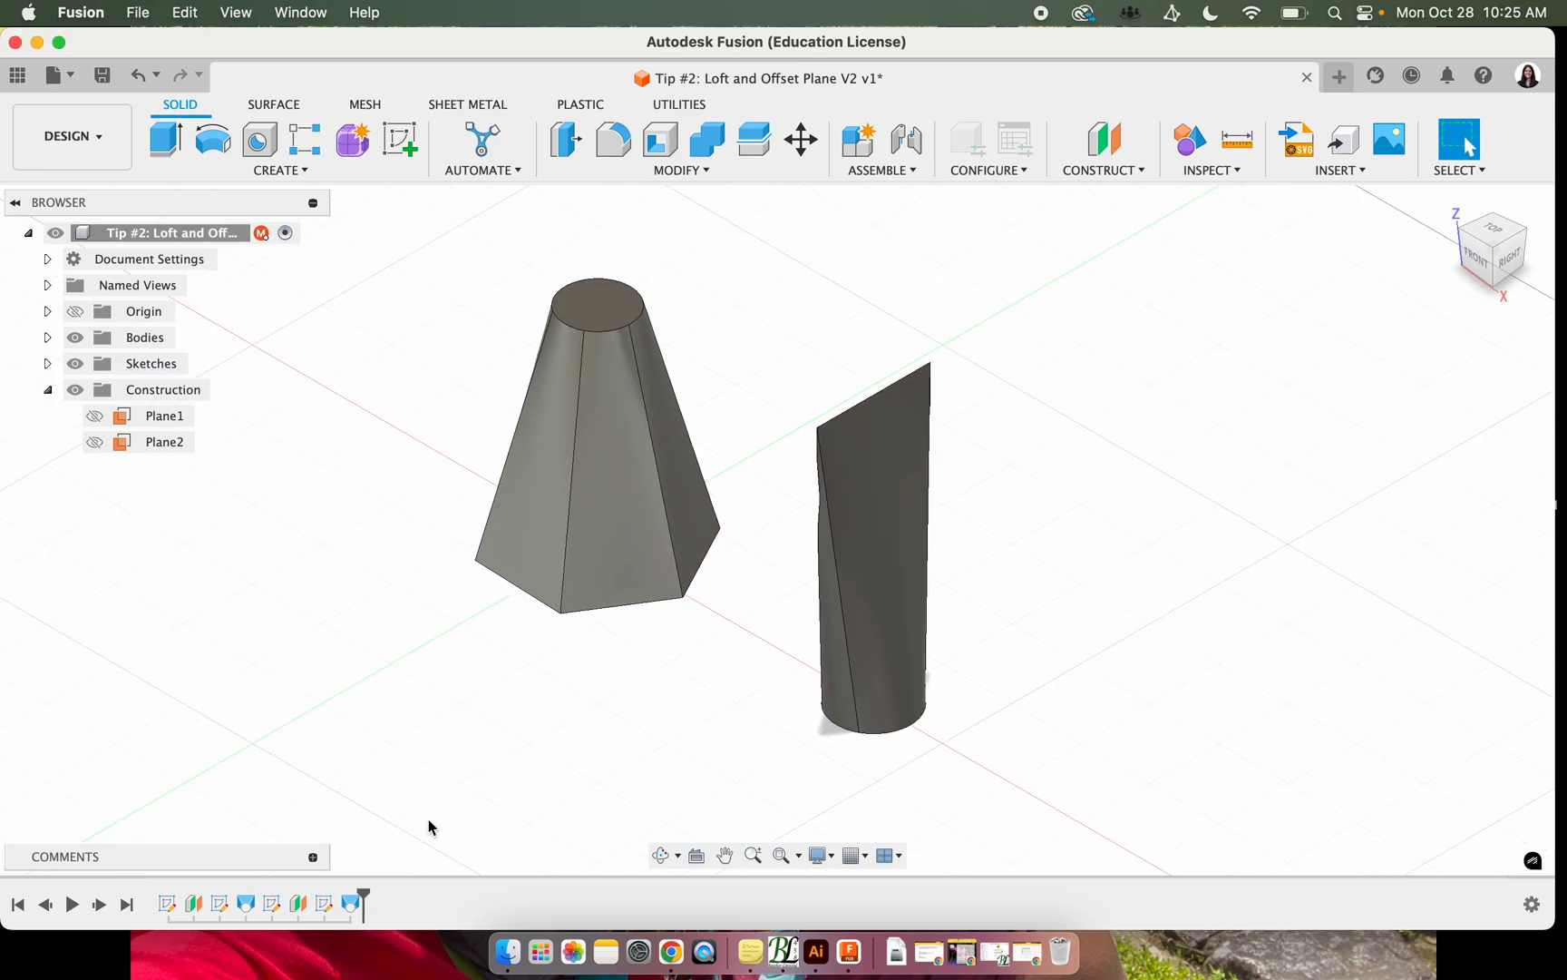
double_click(297, 904)
scroll(994, 543, right, 4)
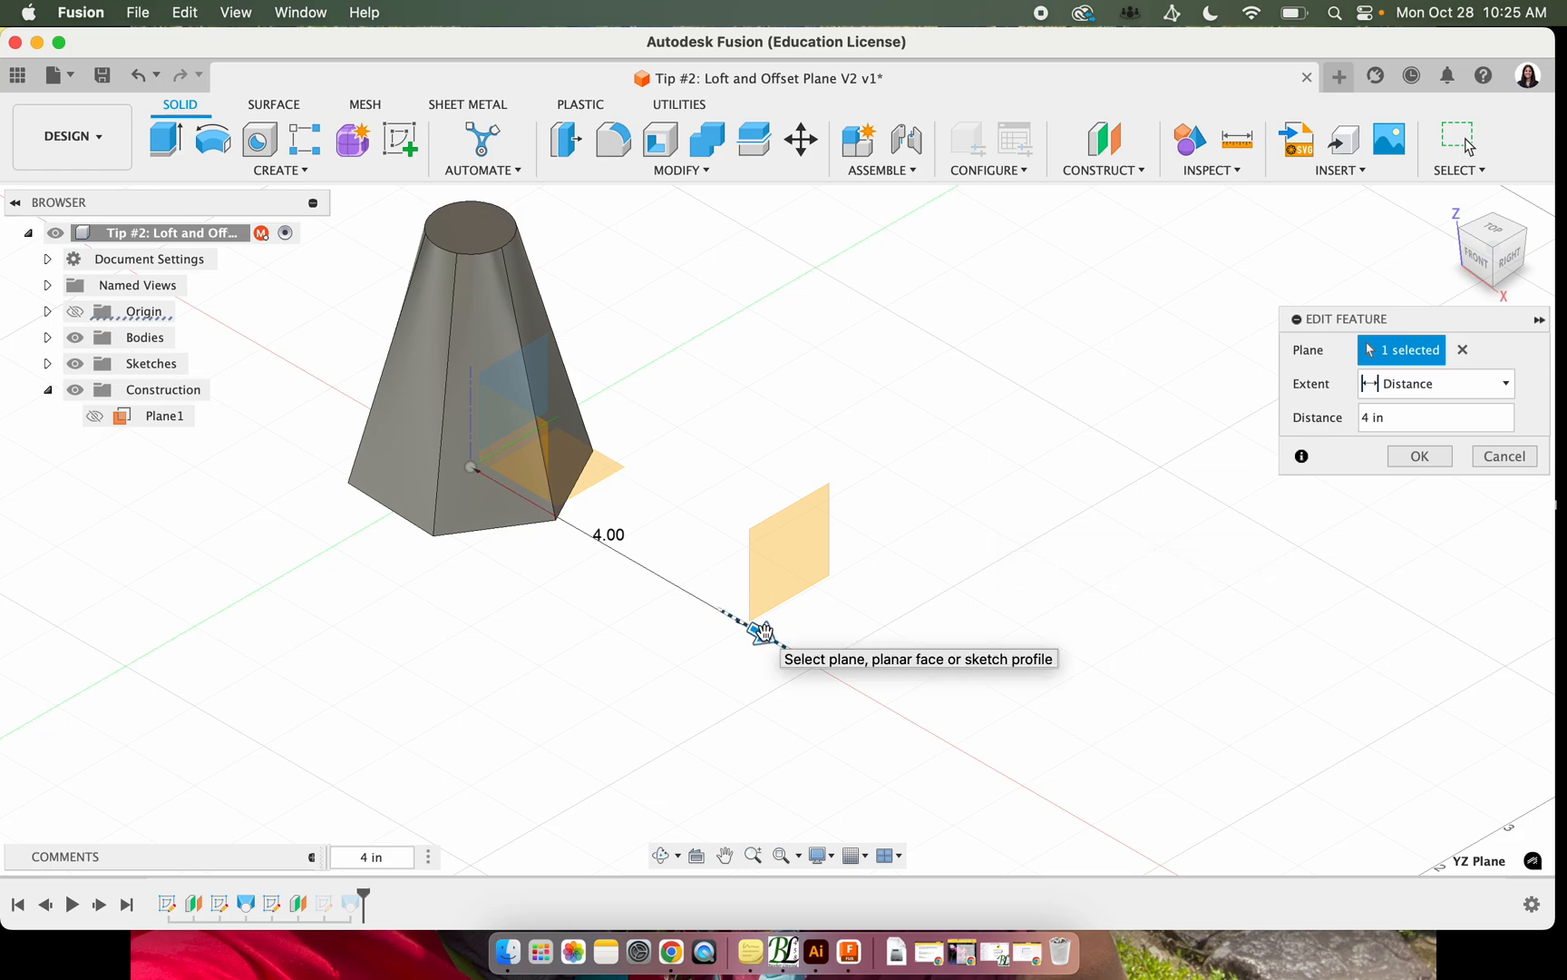
drag(763, 633, 957, 737)
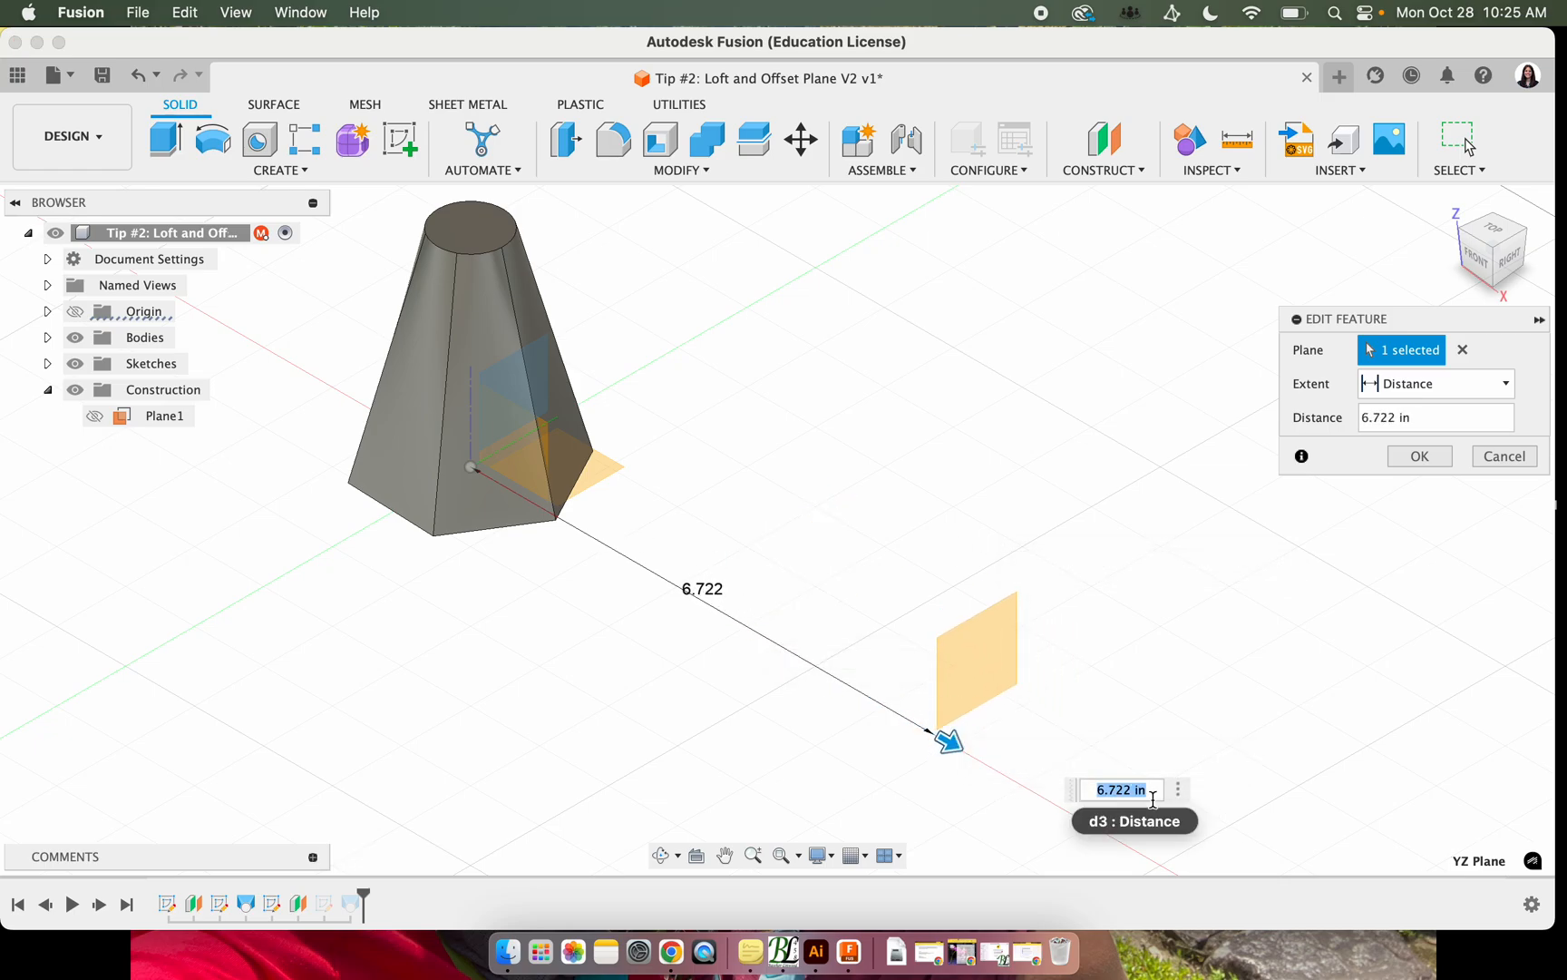
key(Return)
click(1419, 456)
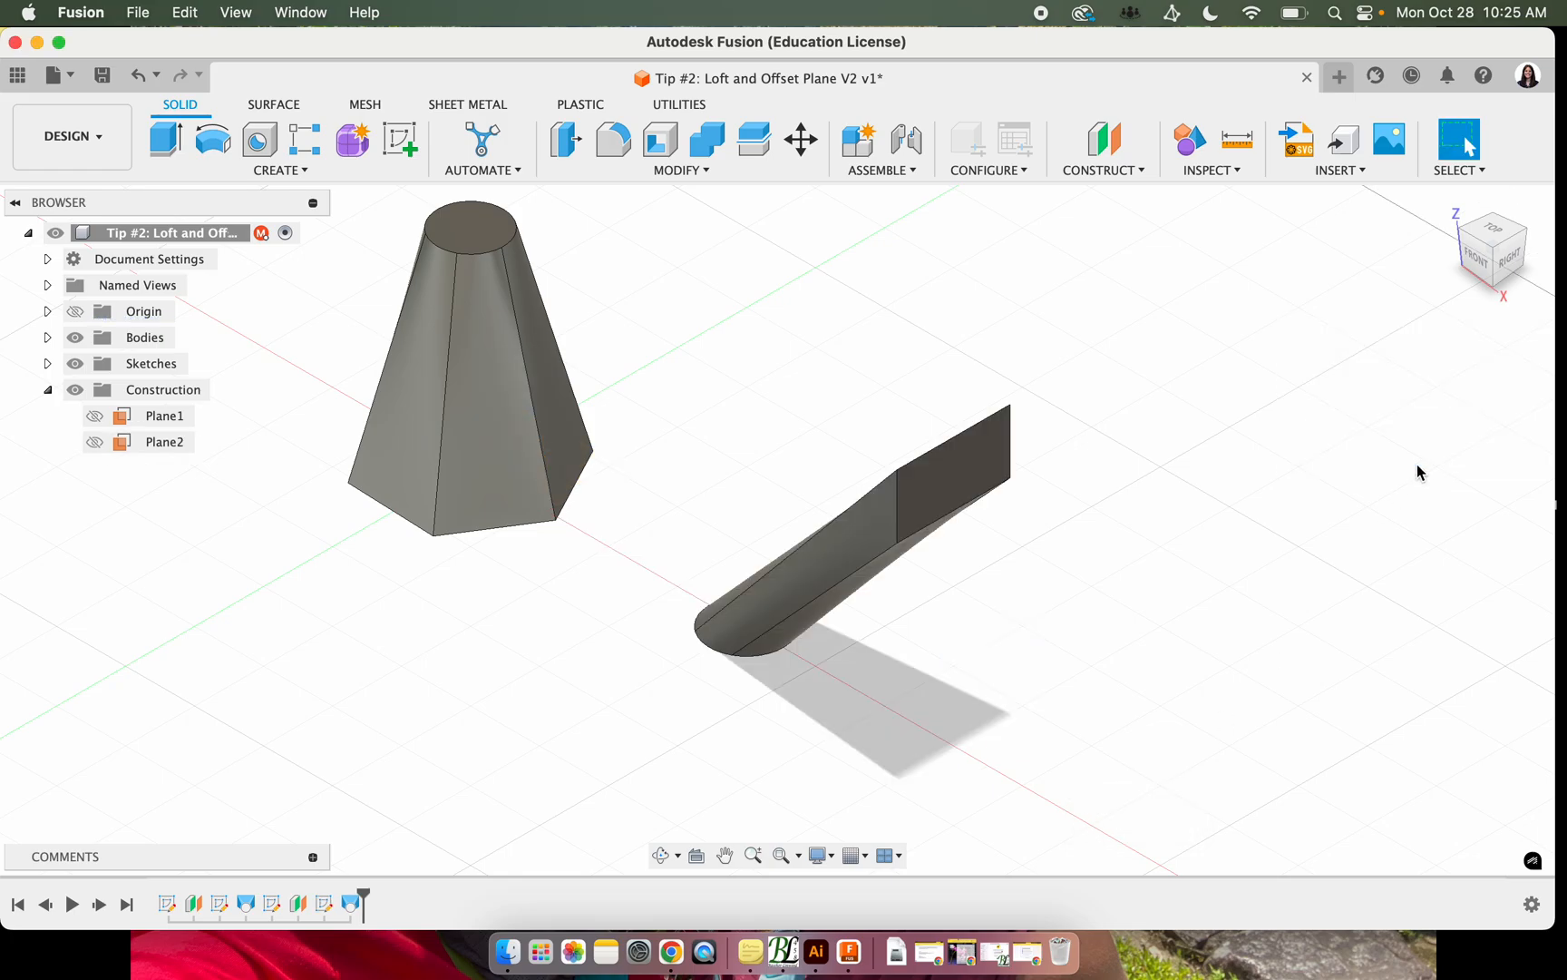
Set the vertical construction plane's offset distance to 6 in so the second loft leans outward
click(1477, 259)
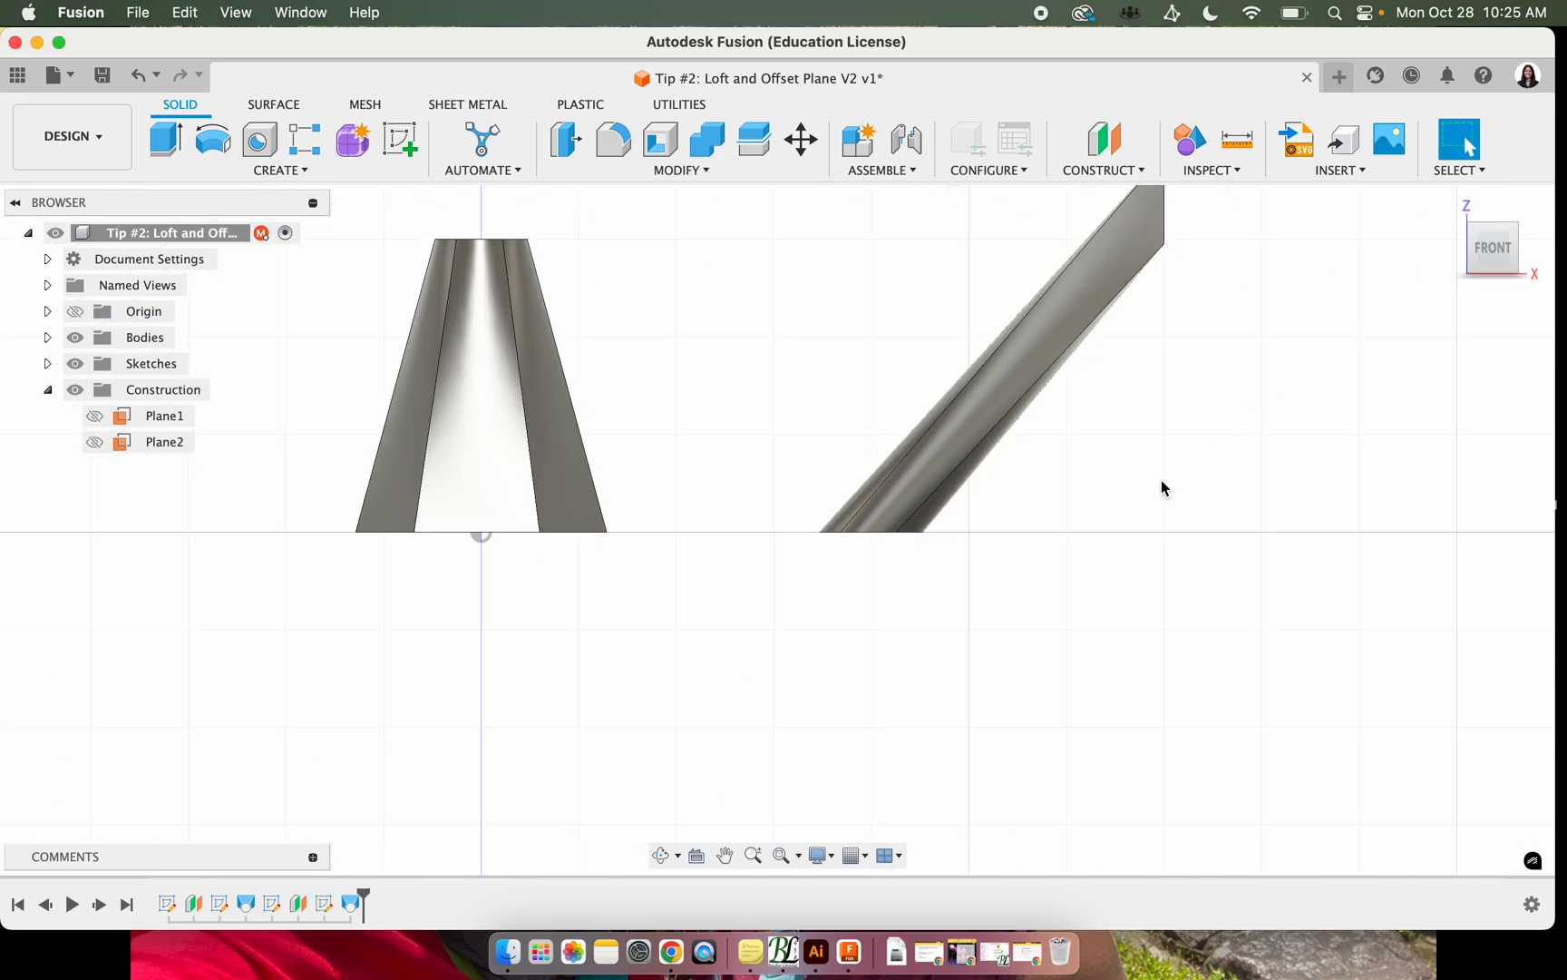
click(1519, 234)
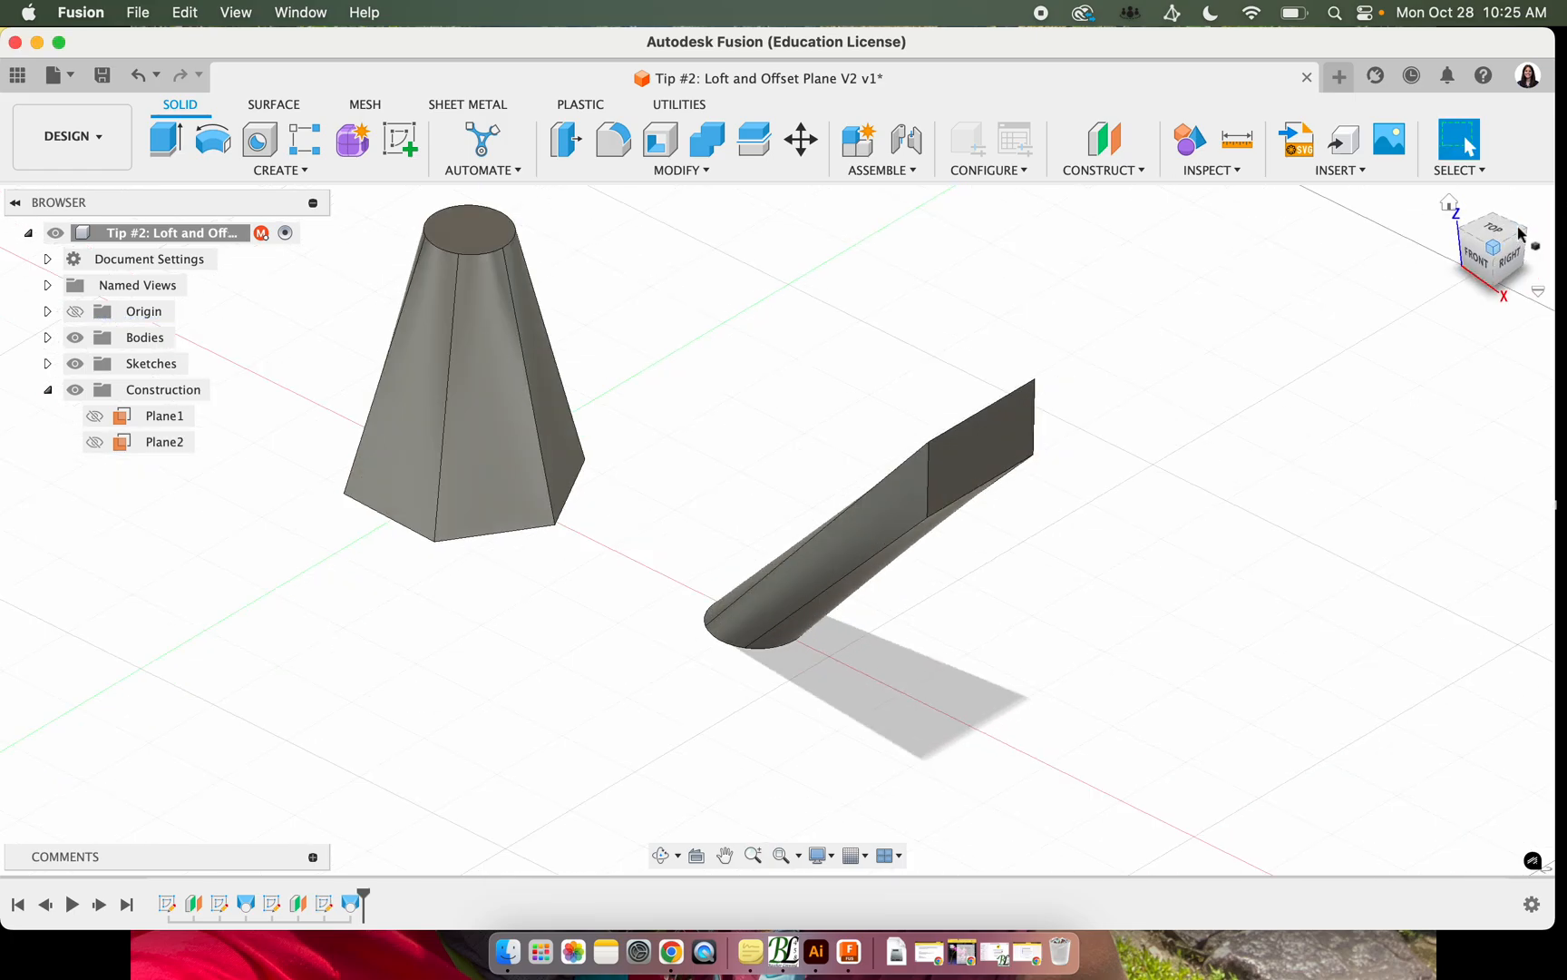
double_click(323, 902)
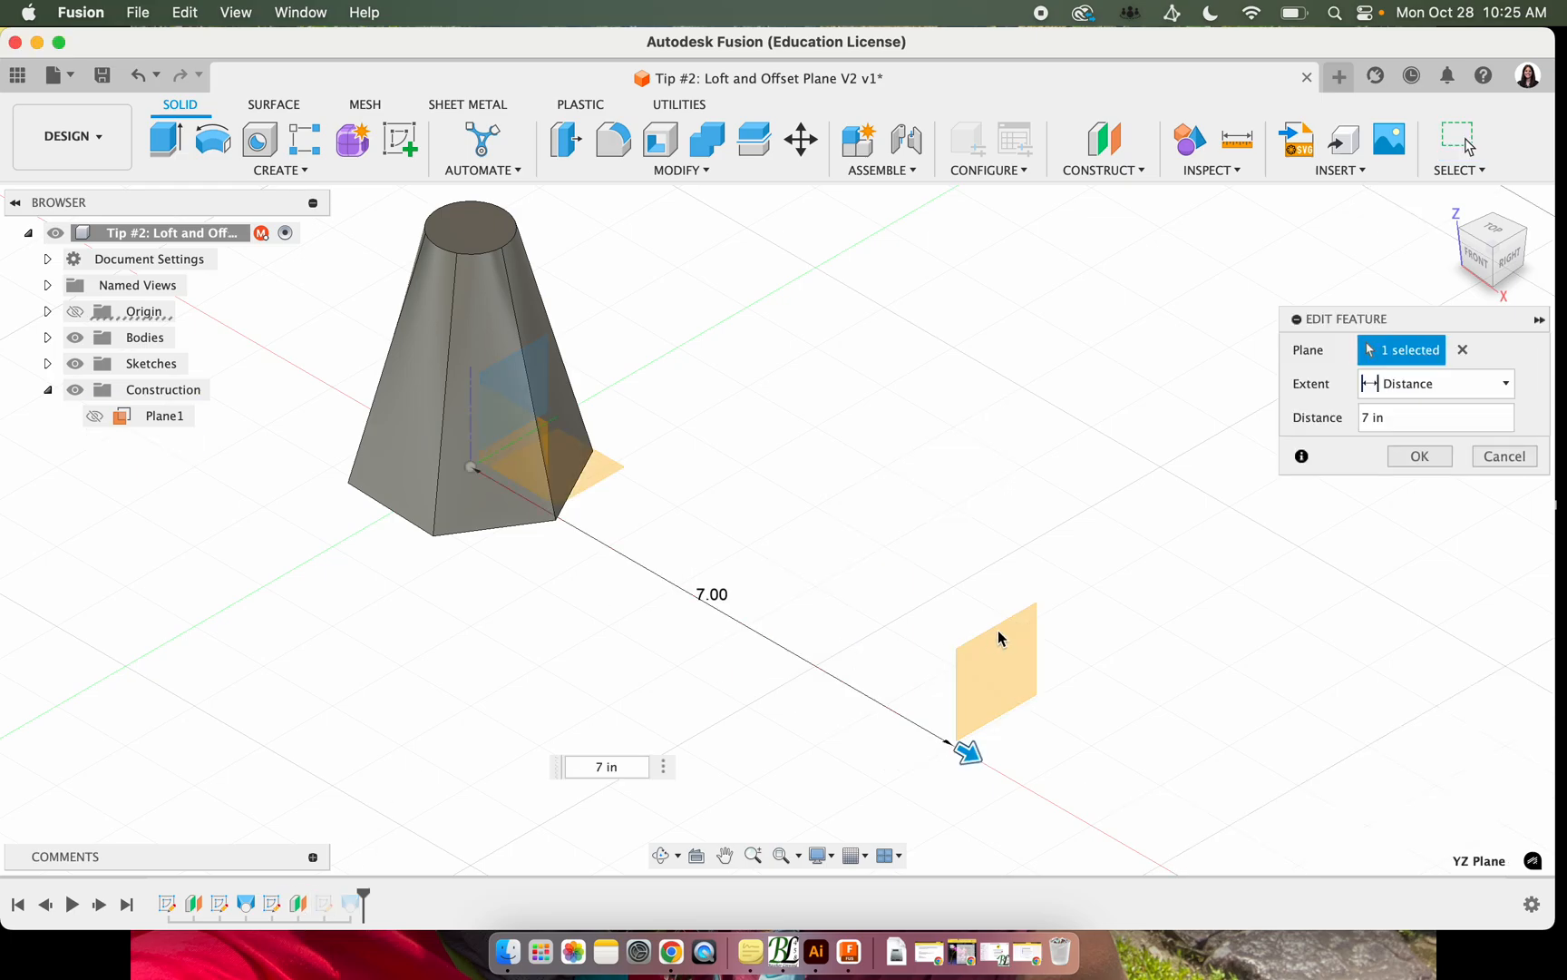
click(1368, 420)
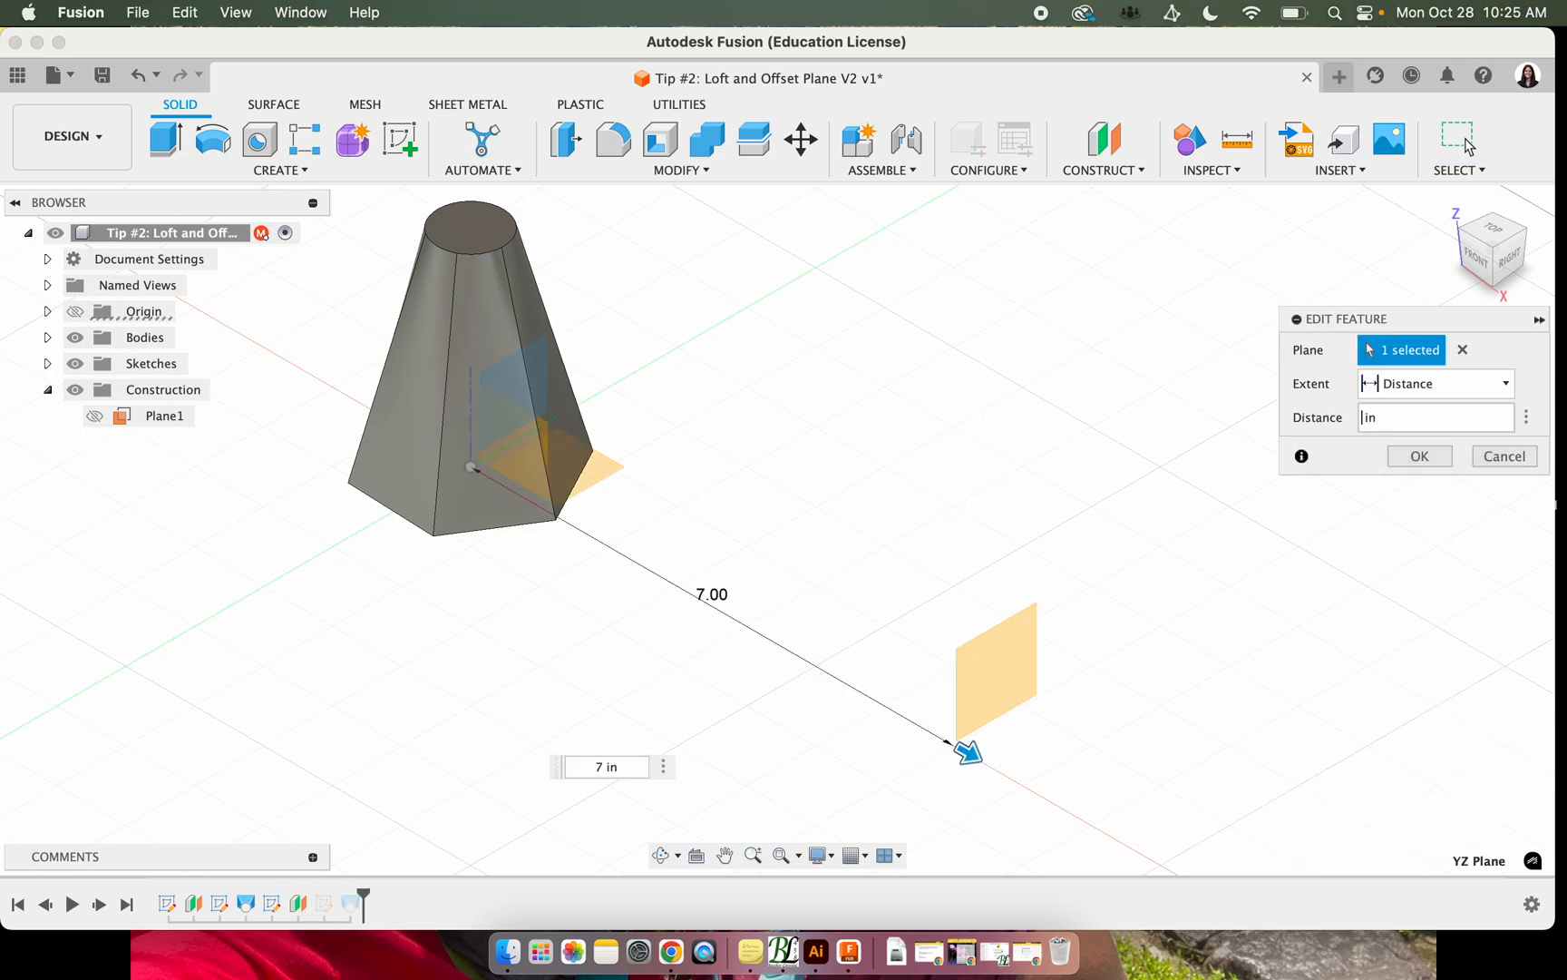
click(1432, 455)
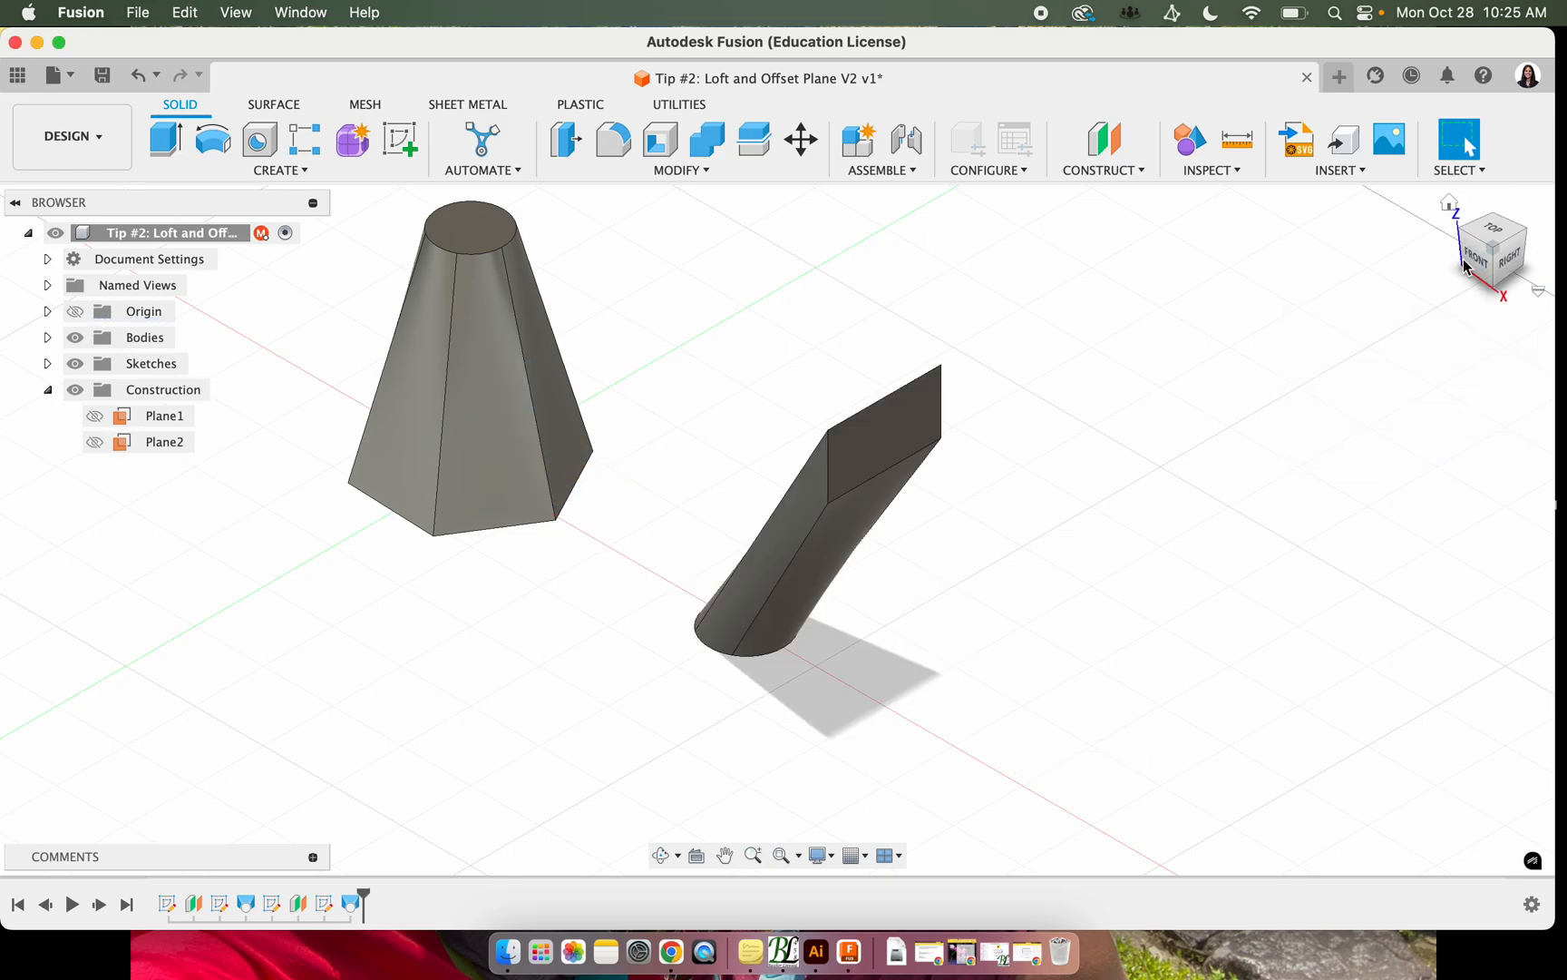
Edit the rectangle's sketch, raise the rectangle so its centre sits about 4.8 in above the ground, and finish the sketch
double_click(324, 903)
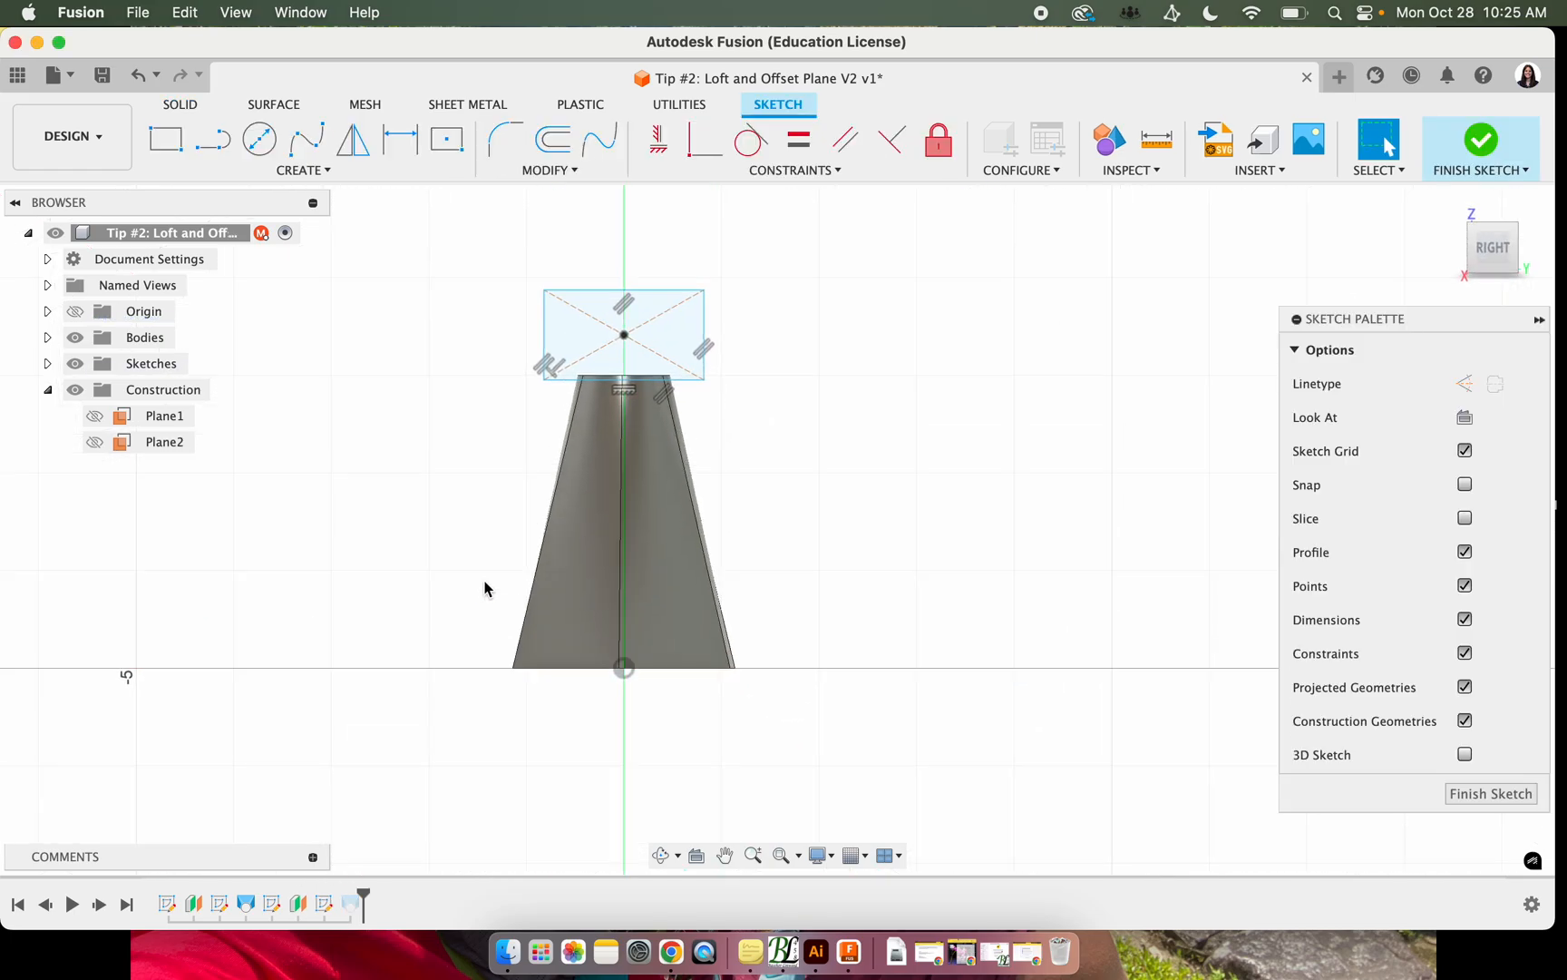
drag(621, 405, 630, 268)
click(1488, 150)
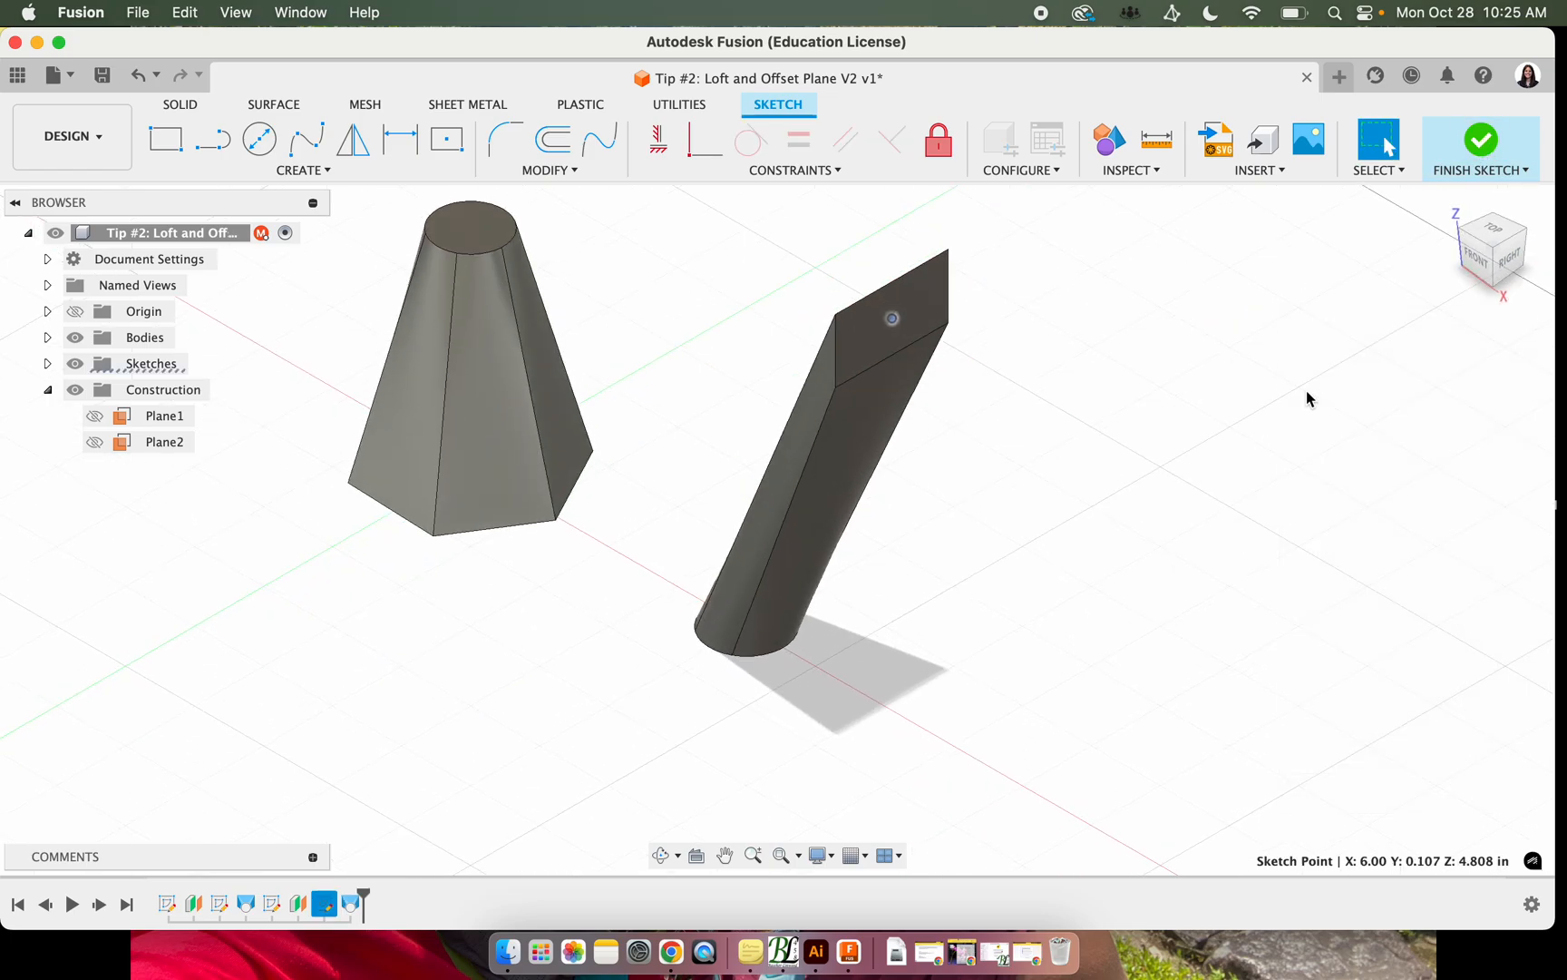
Examine the slanted circle-to-rectangle loft beside the hexagon loft from opposite corners and from the front
drag(1466, 234, 1503, 234)
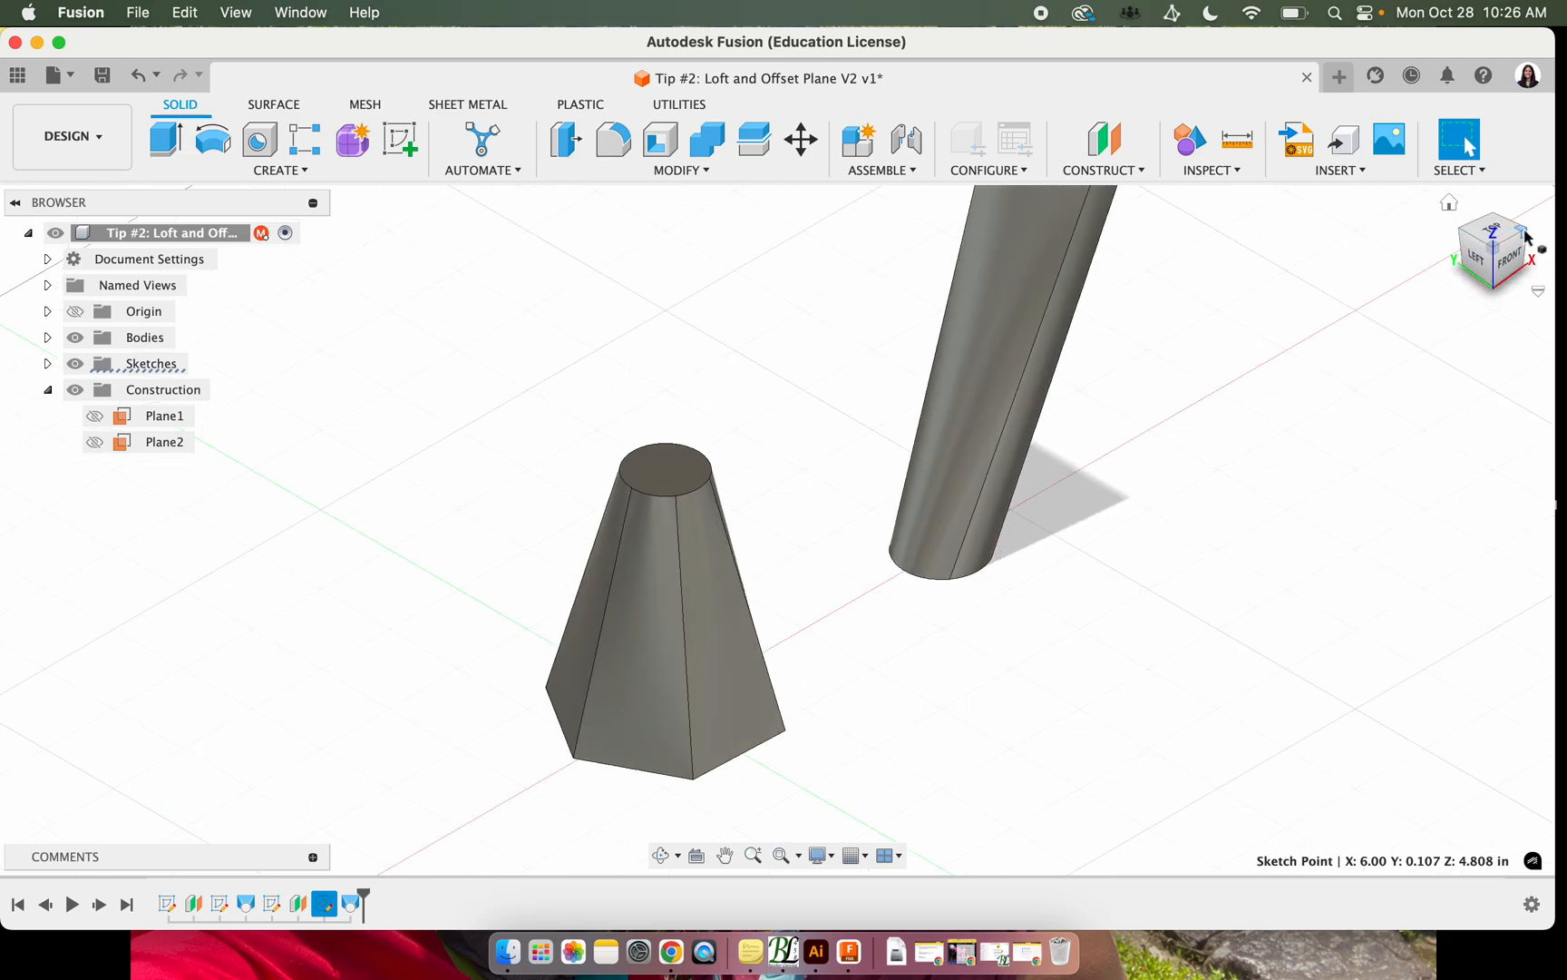
click(1525, 235)
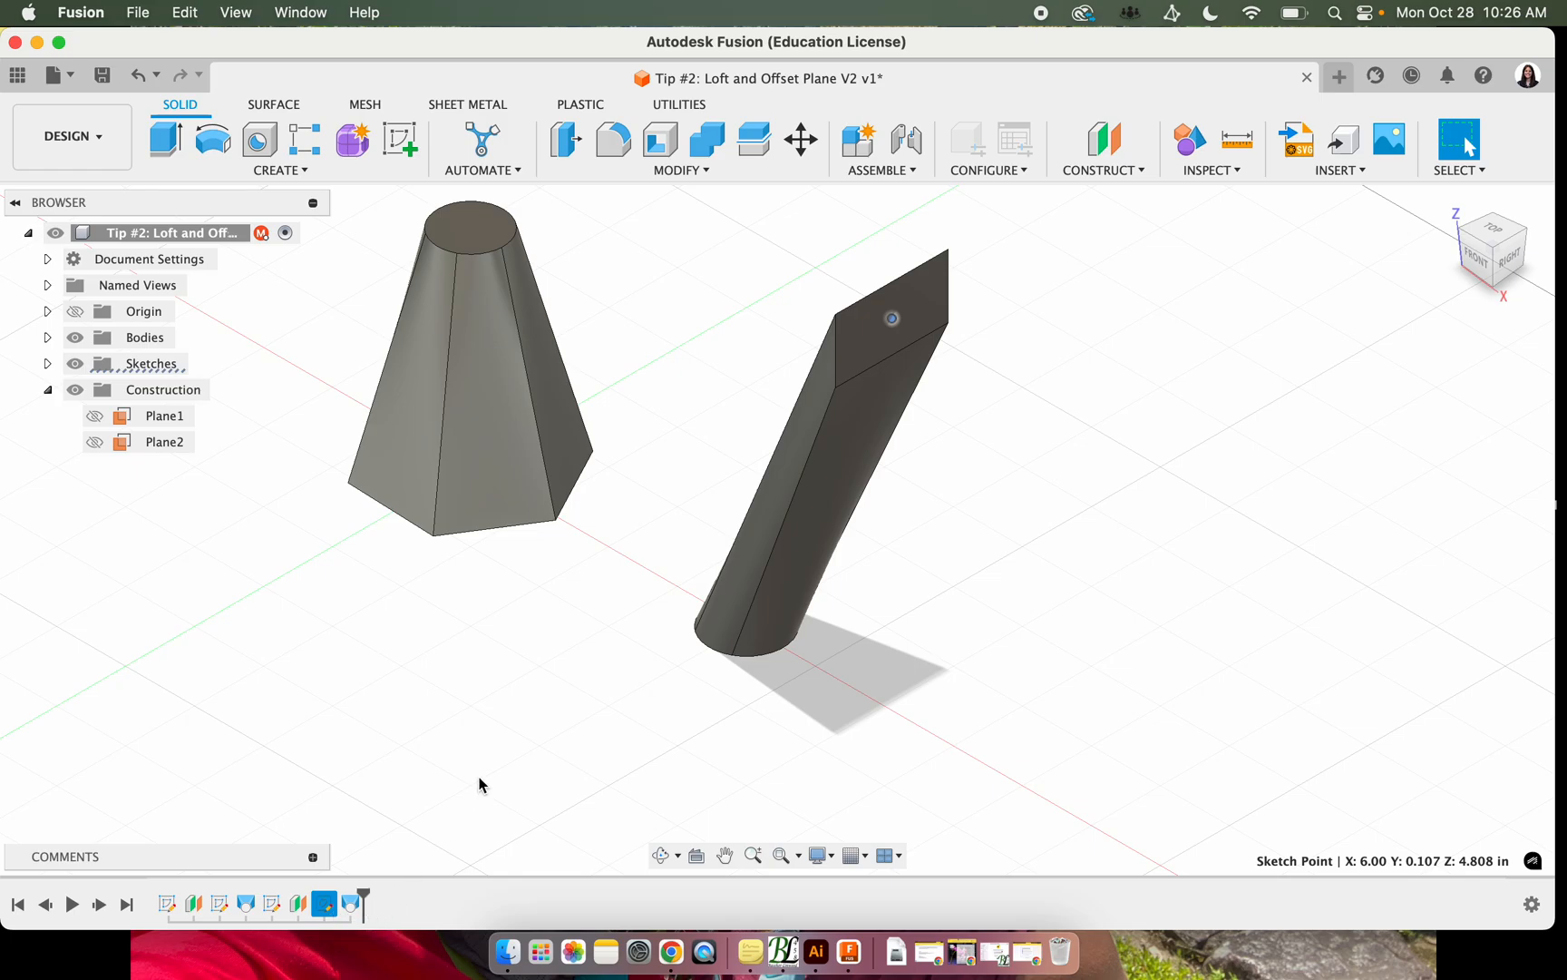
click(386, 862)
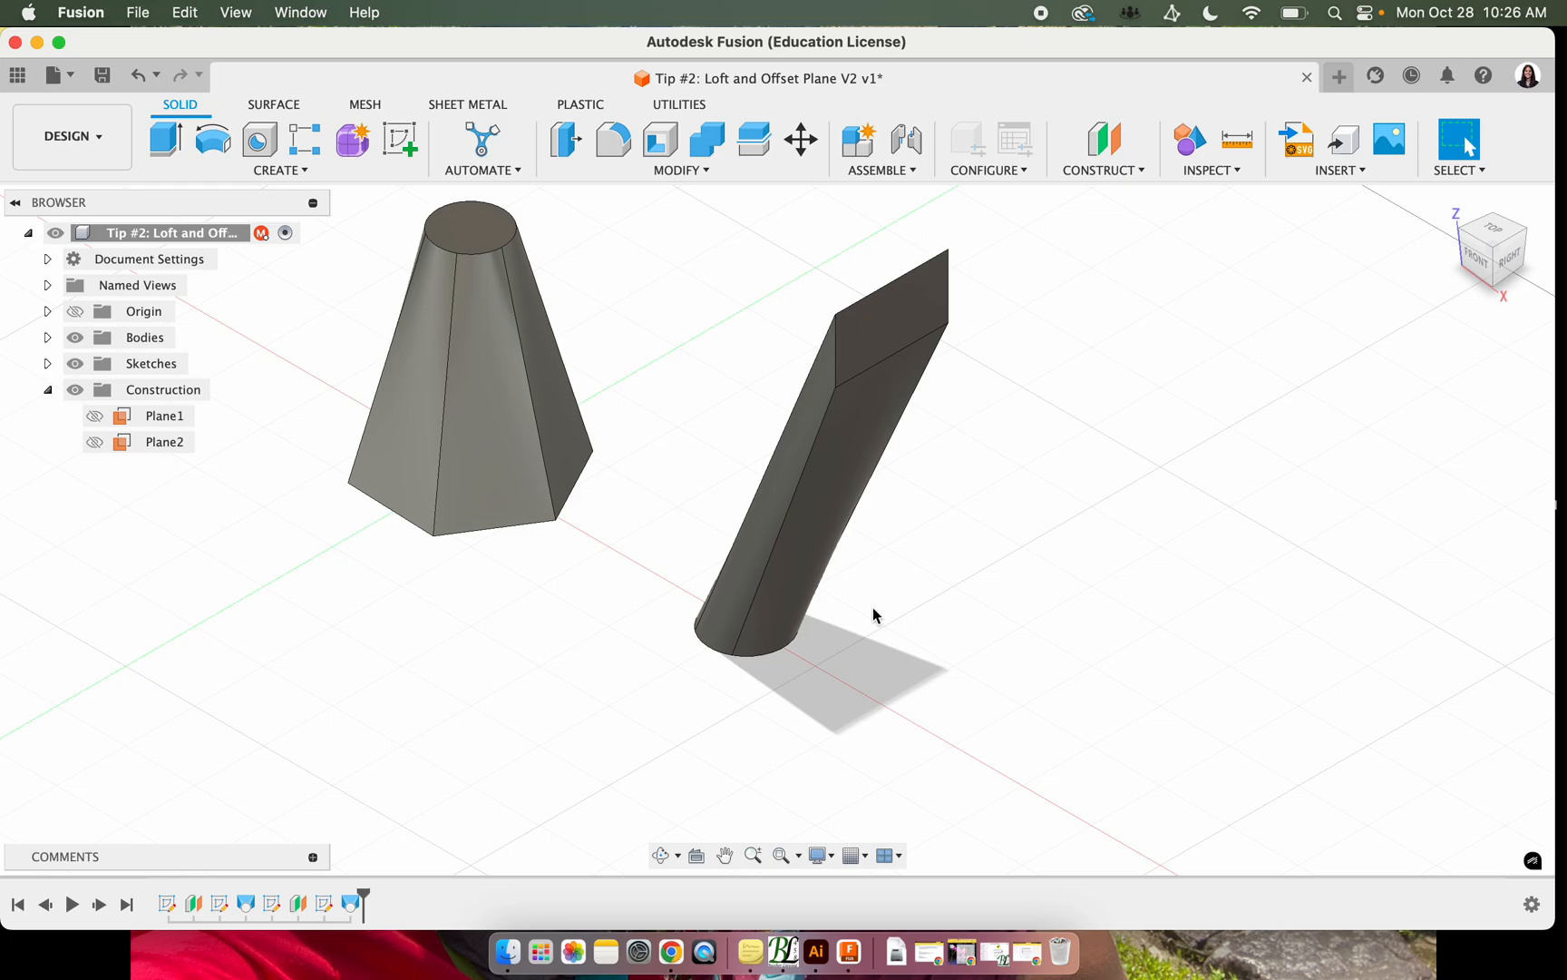
scroll(805, 577, down, 5)
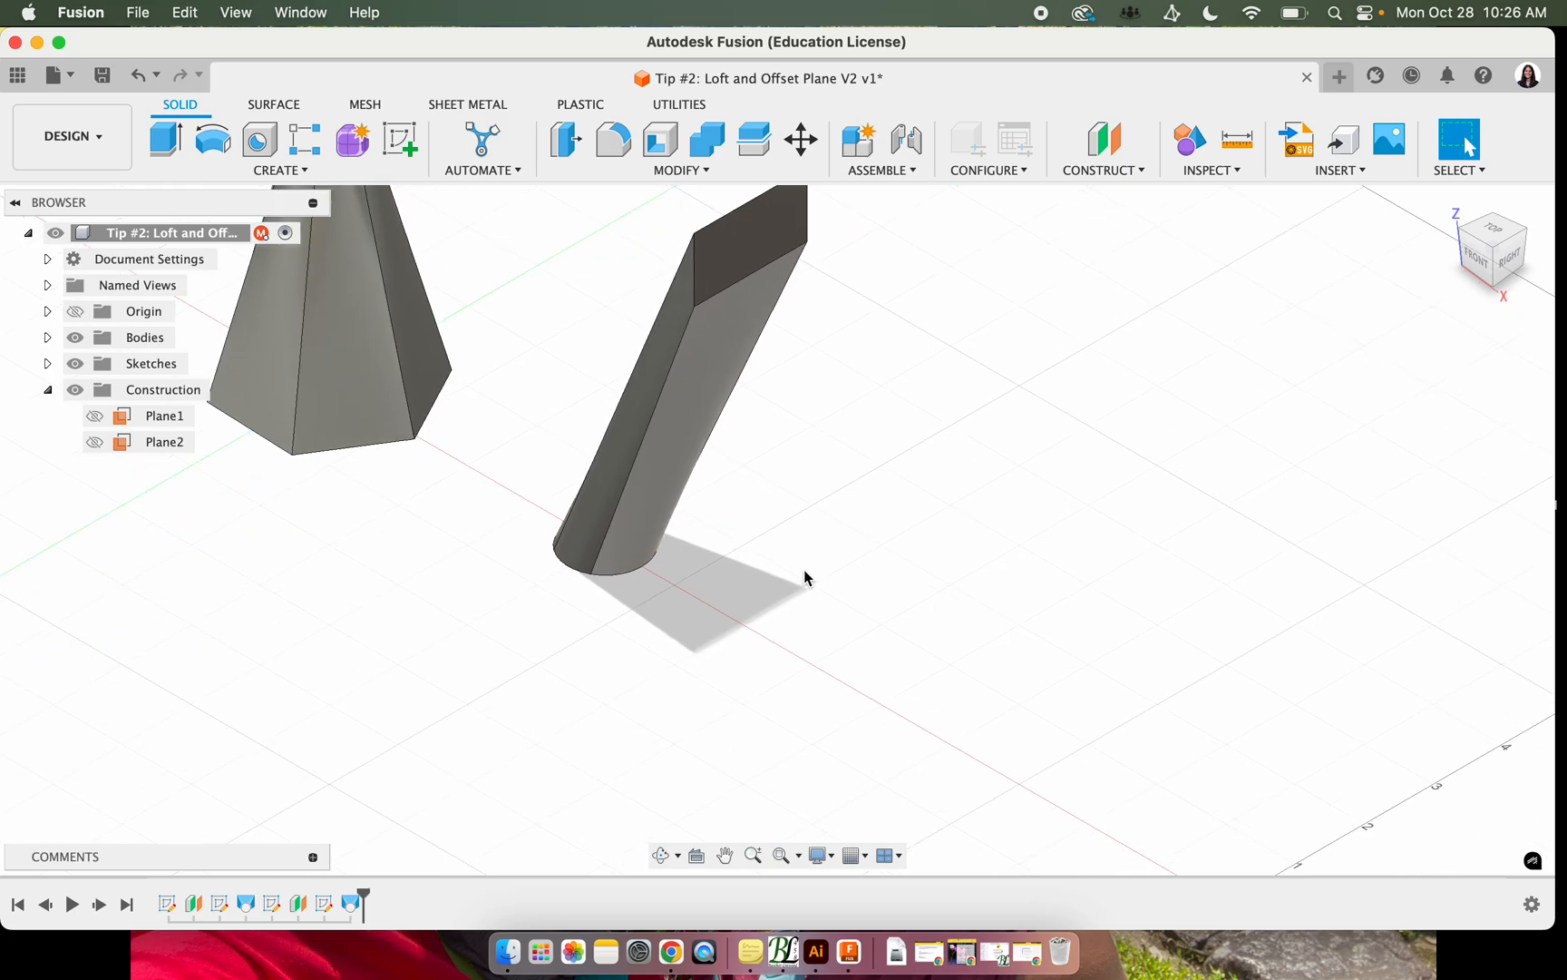
scroll(804, 577, down, 3)
scroll(637, 615, up, 3)
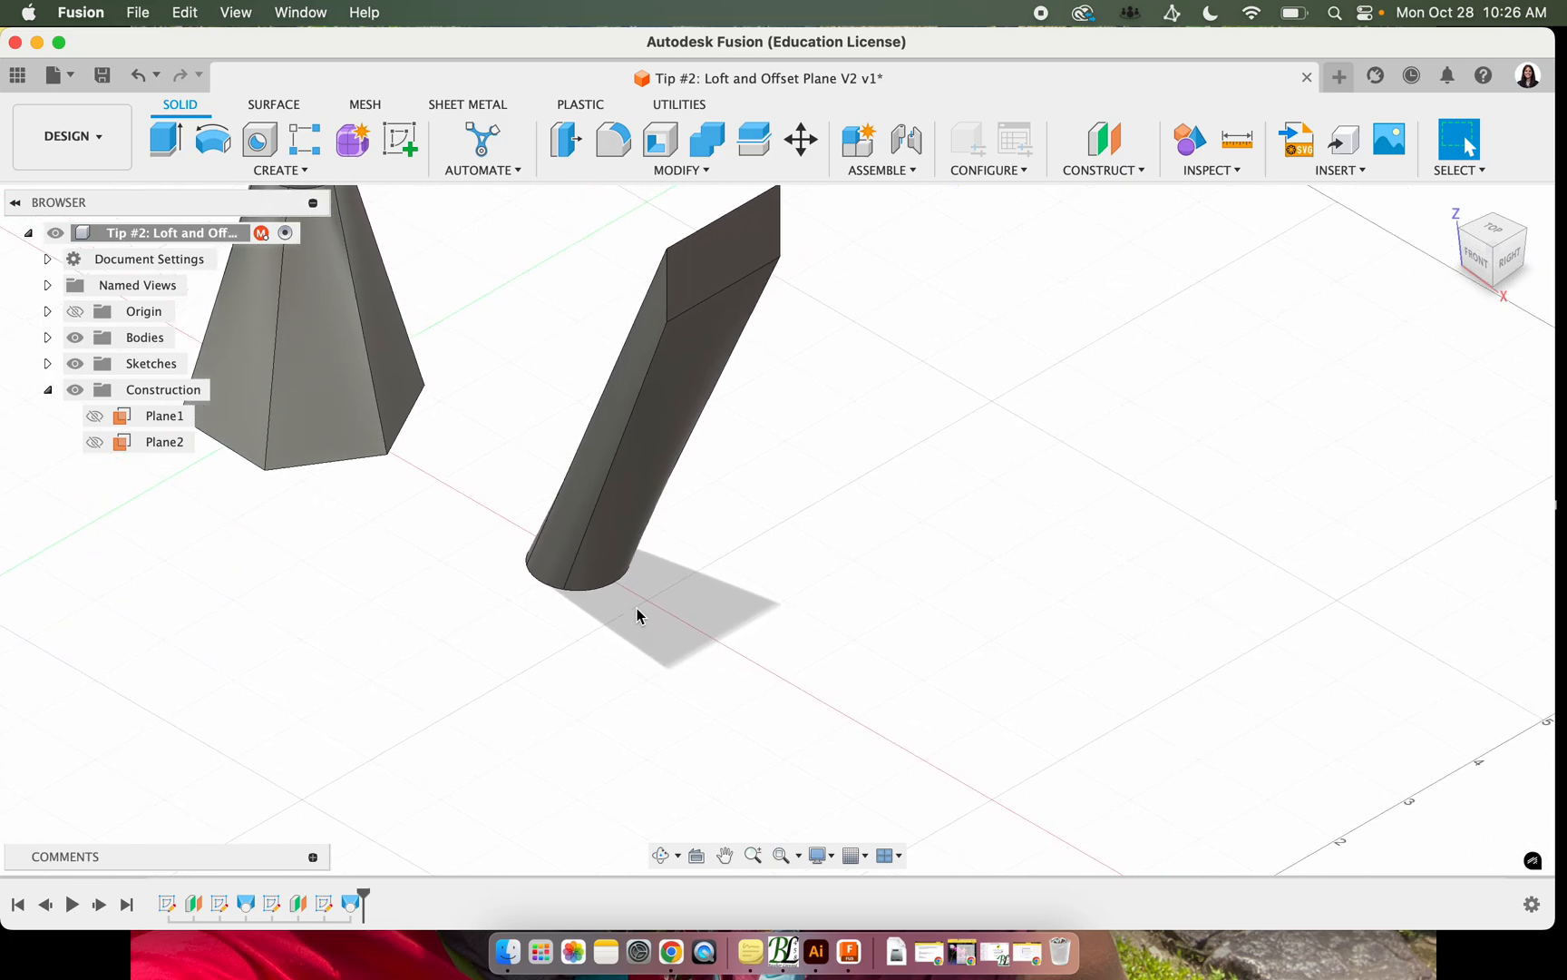
click(1476, 261)
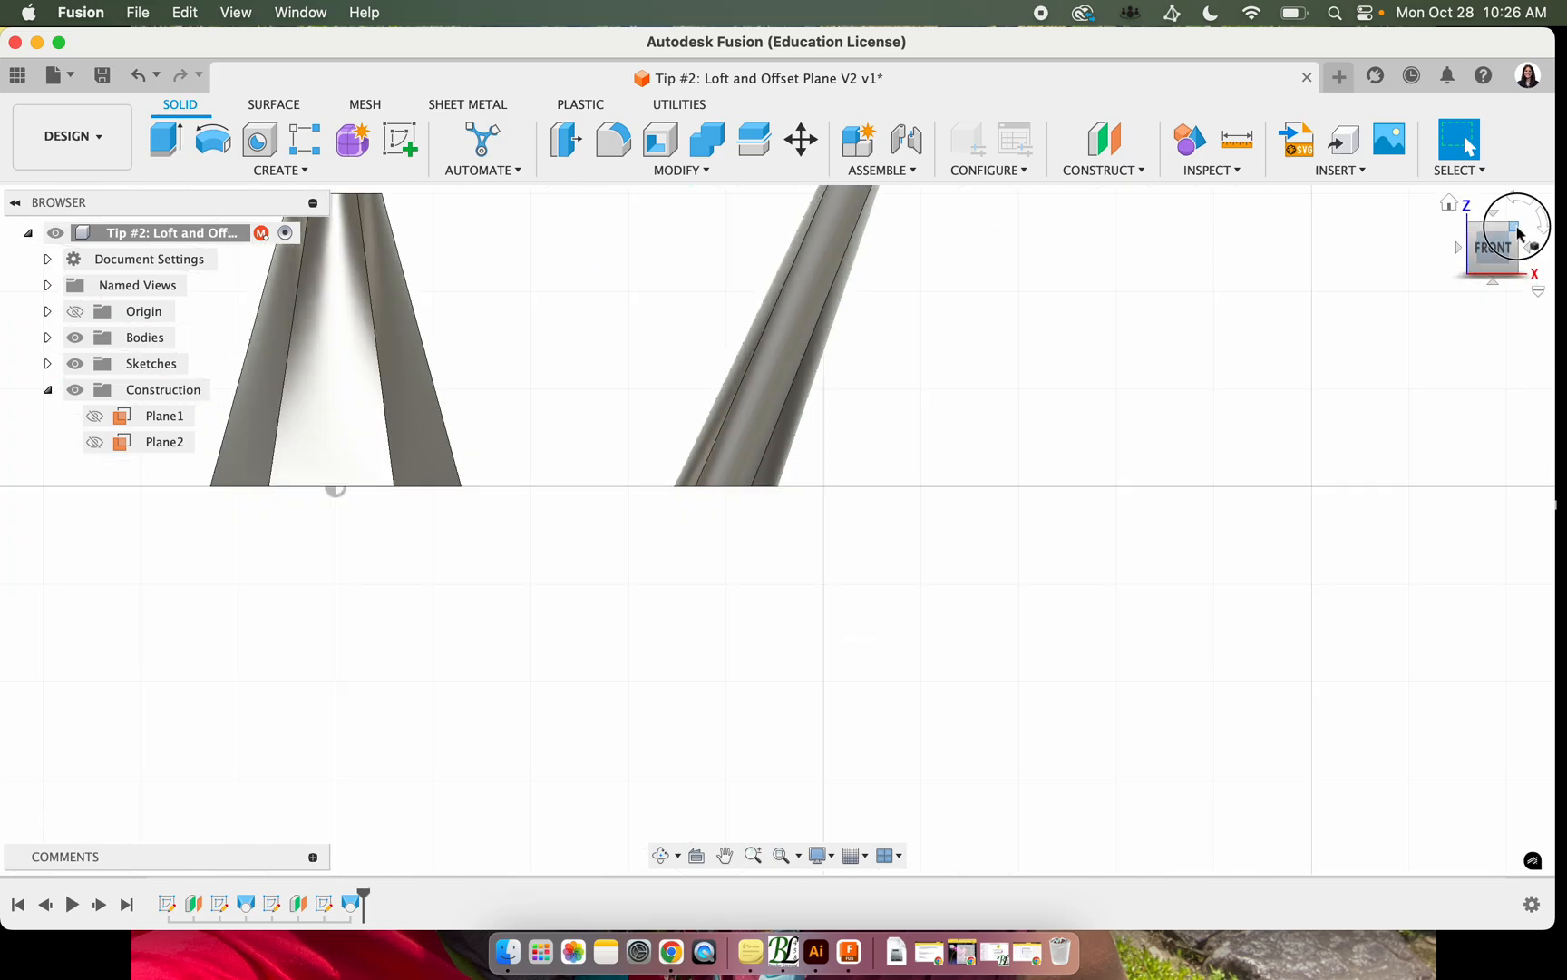
Start a sketch on the ground (XY) plane and draw a centre rectangle about 1.1 in by 1.8 in beyond the slanted loft on the X axis
click(1520, 234)
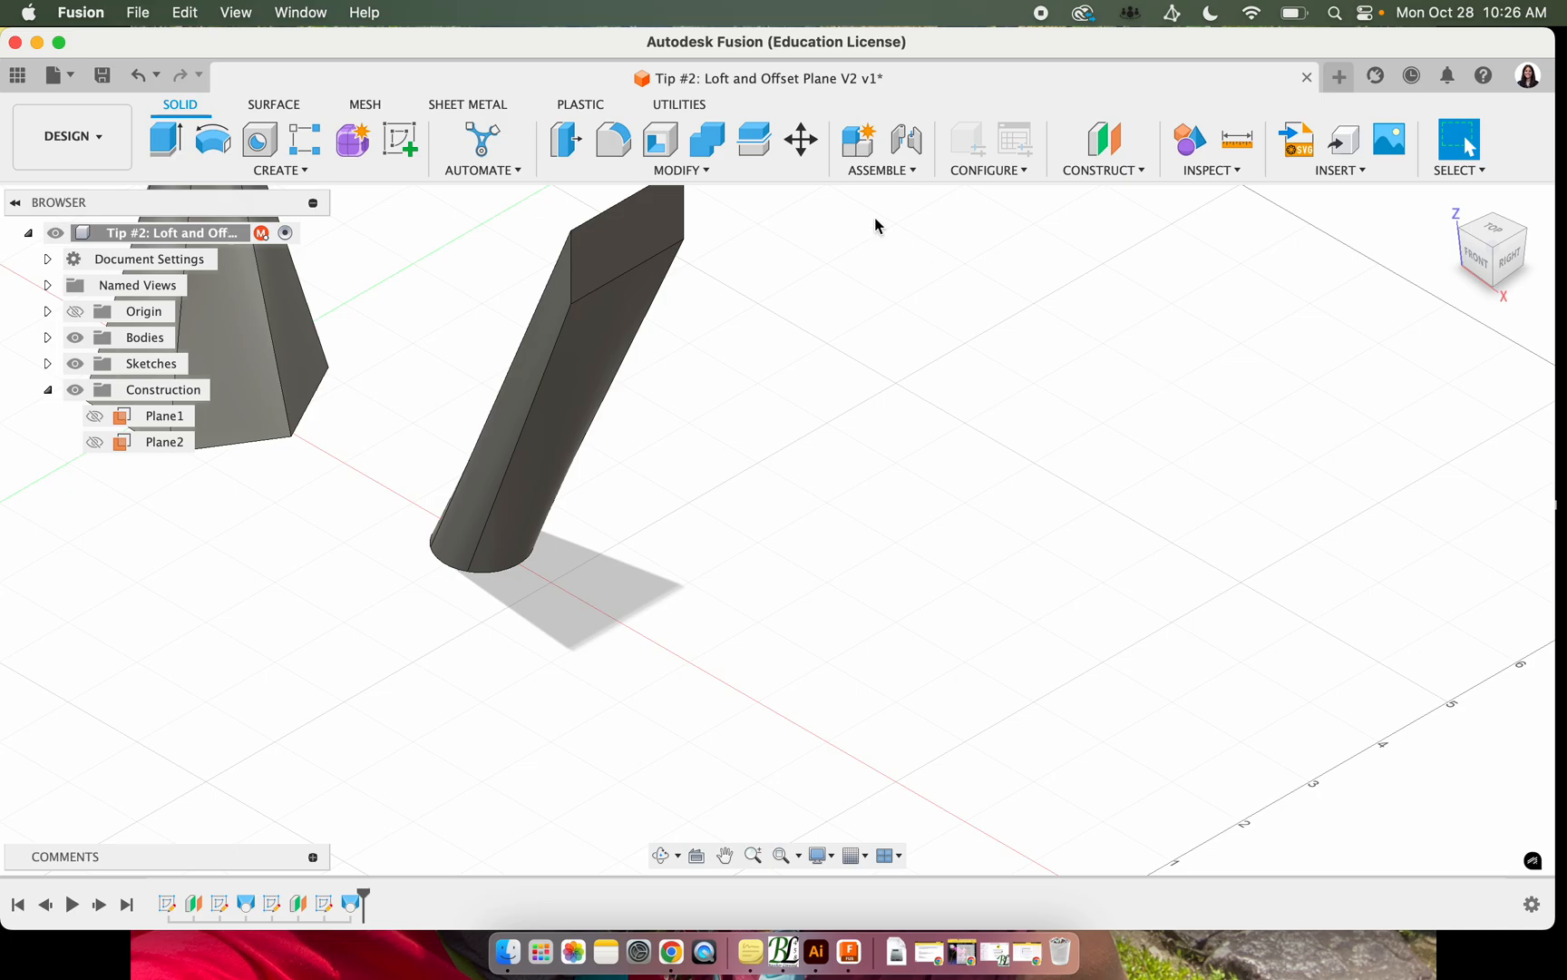
click(247, 171)
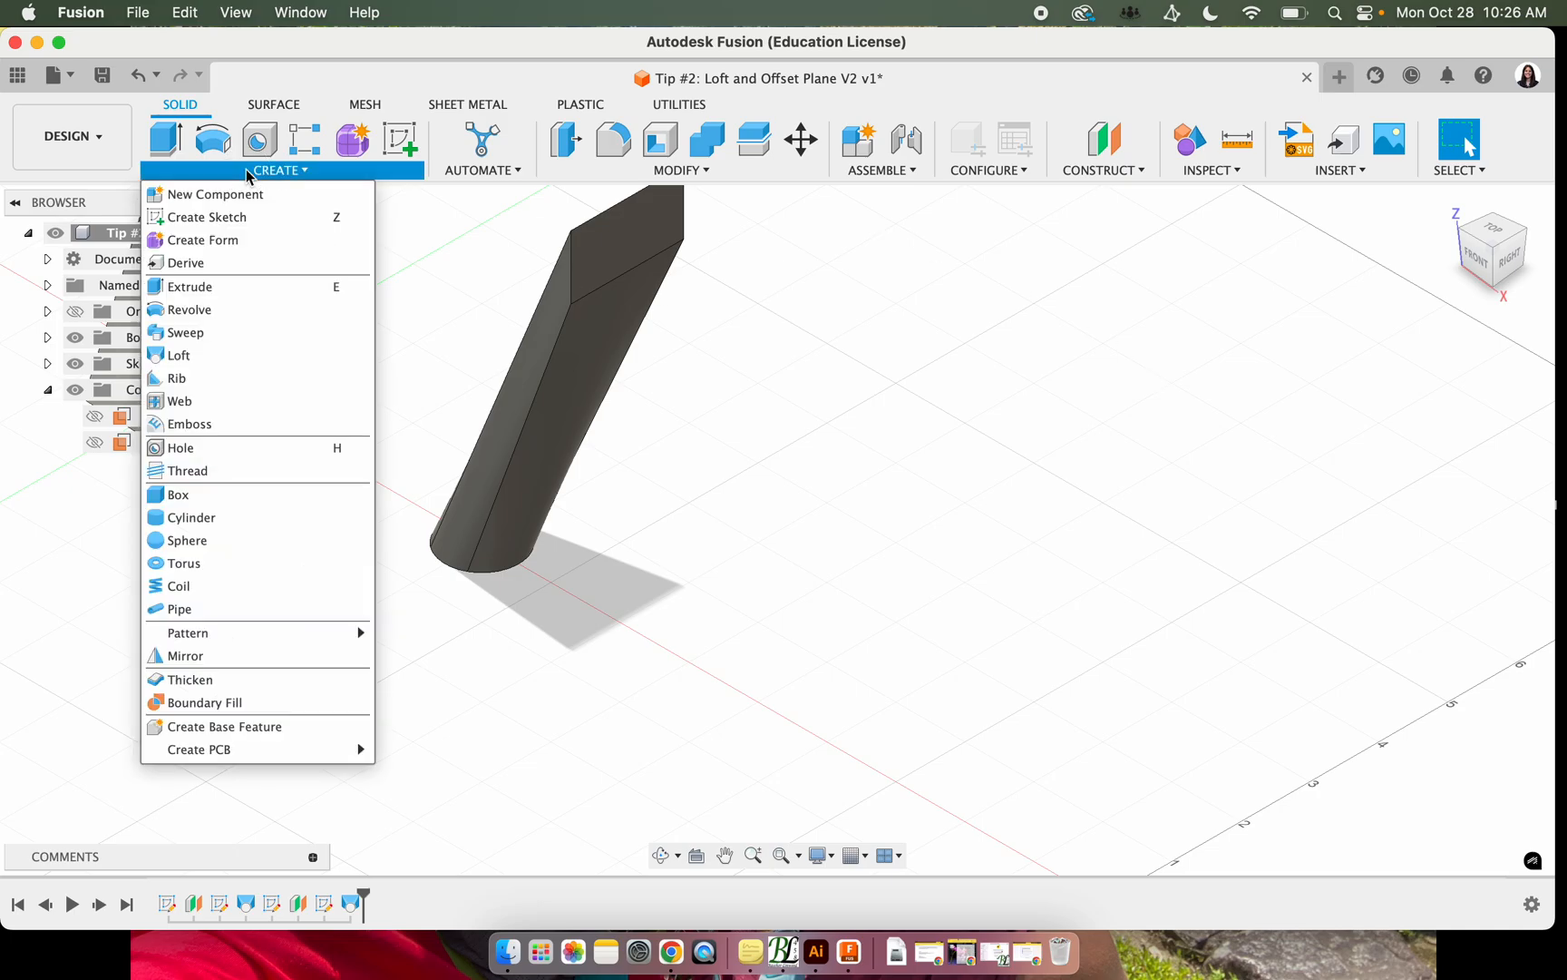
click(223, 217)
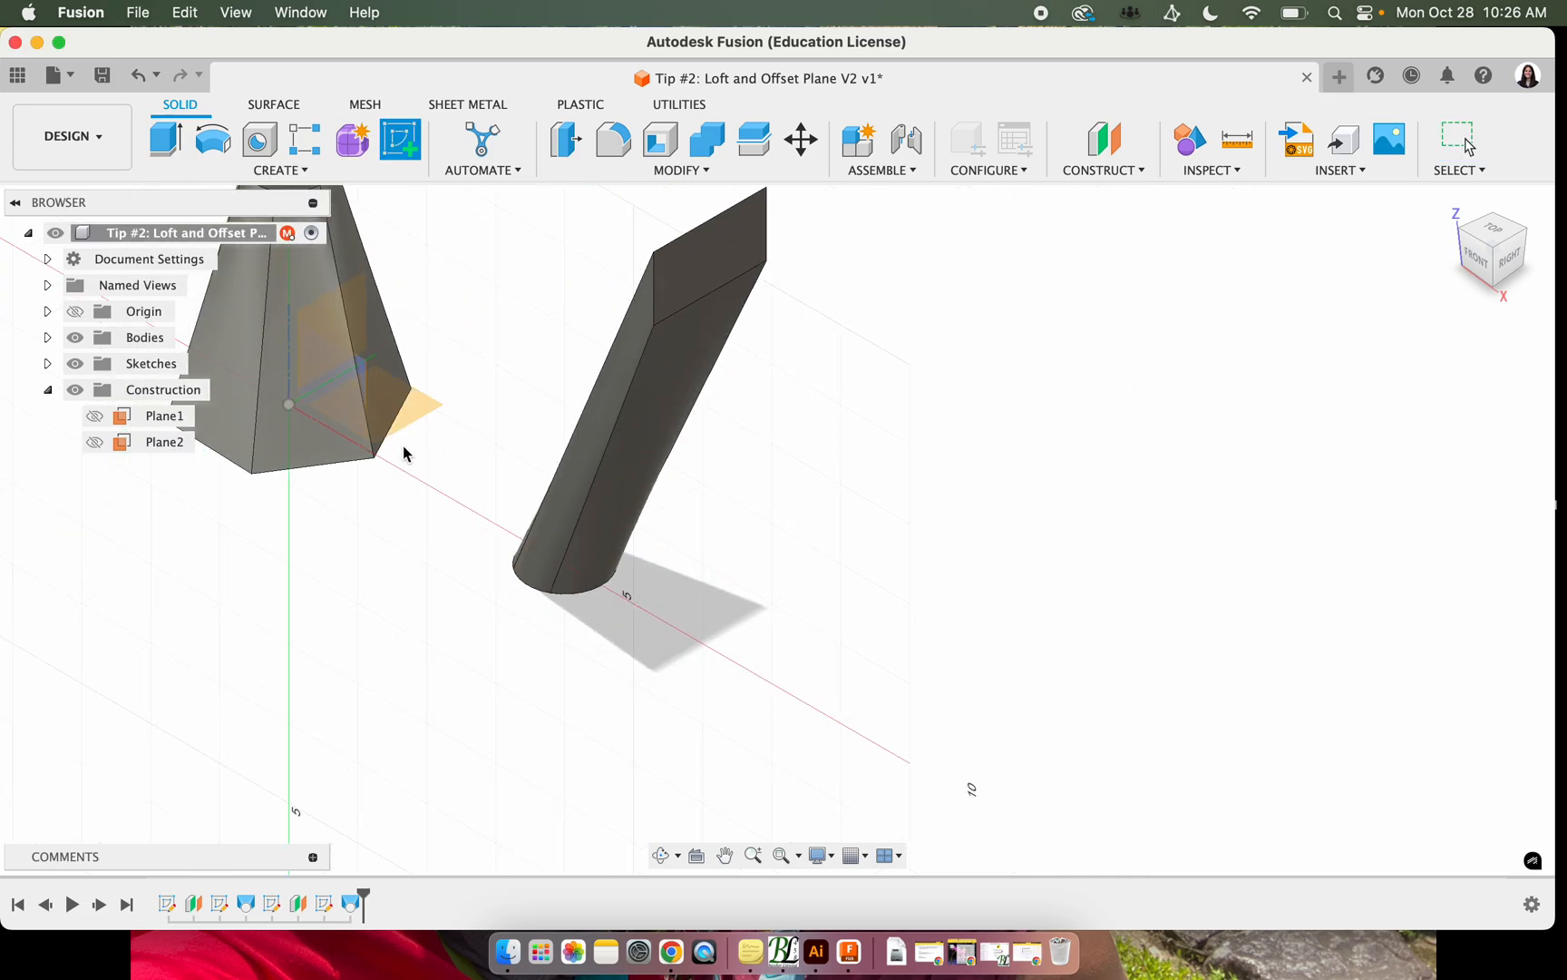
click(430, 409)
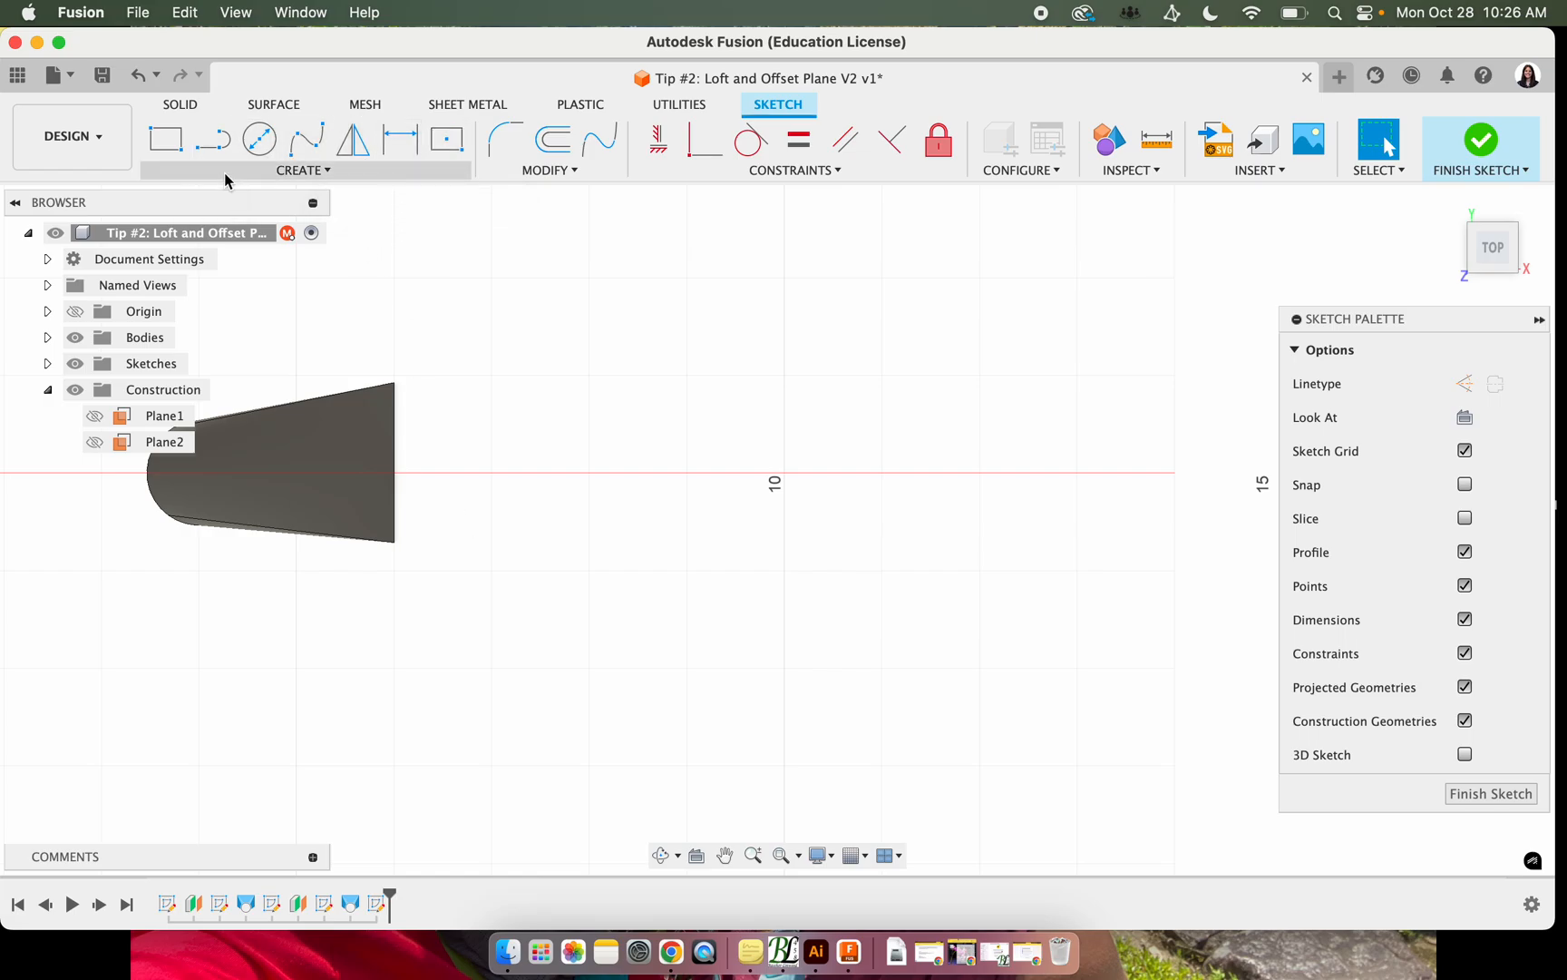
click(451, 141)
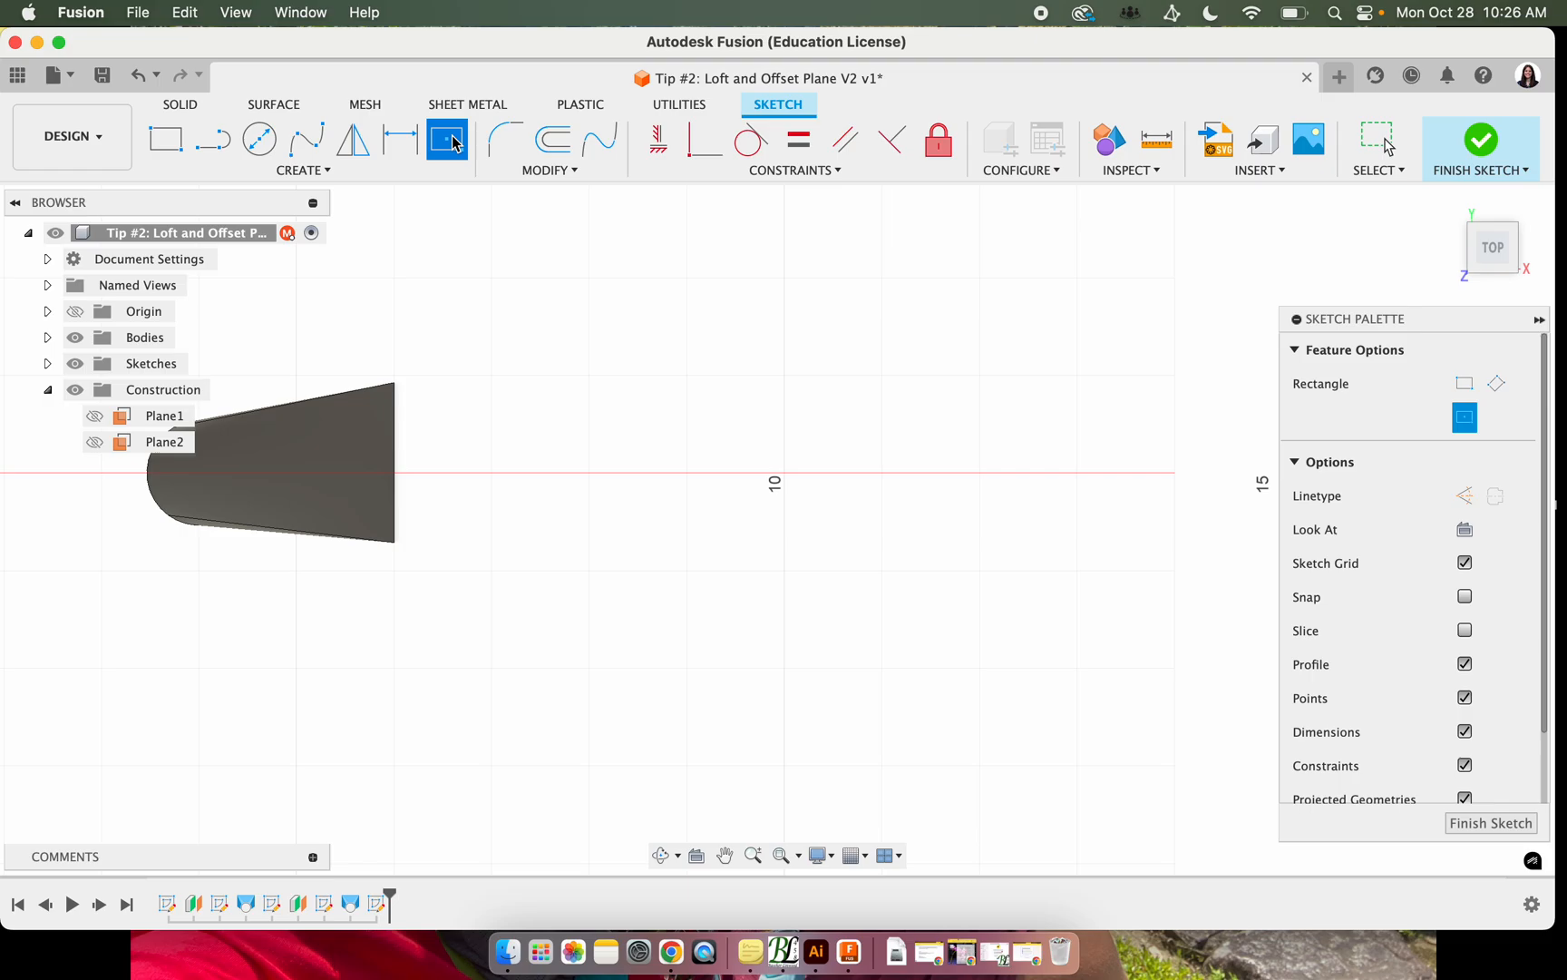
click(420, 172)
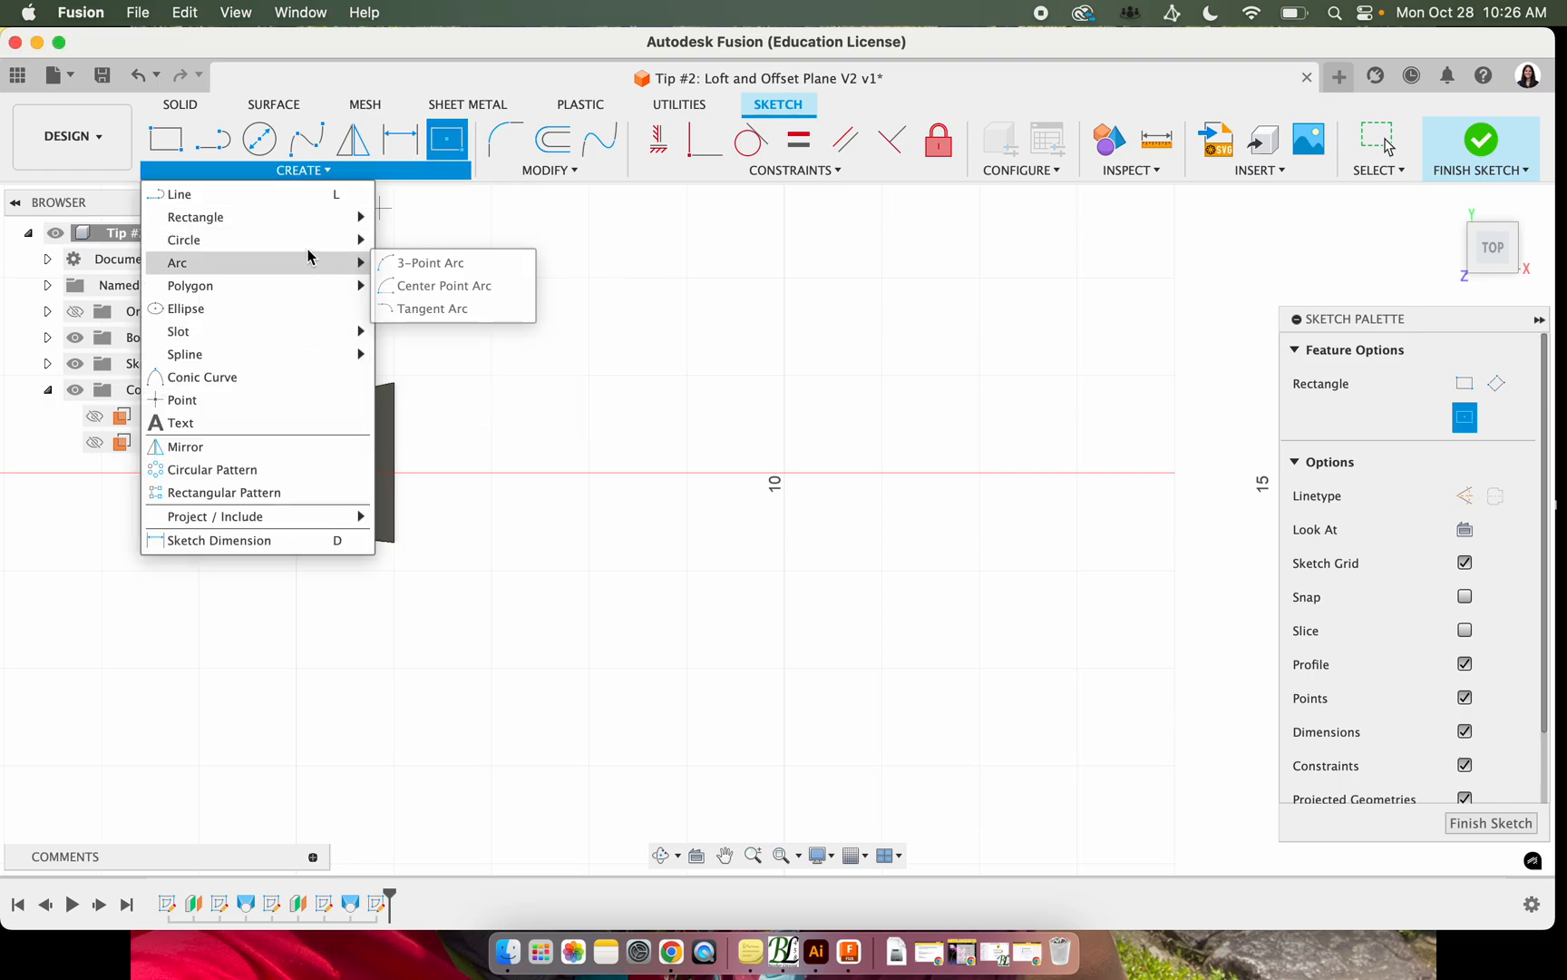
mouse_move(310, 243)
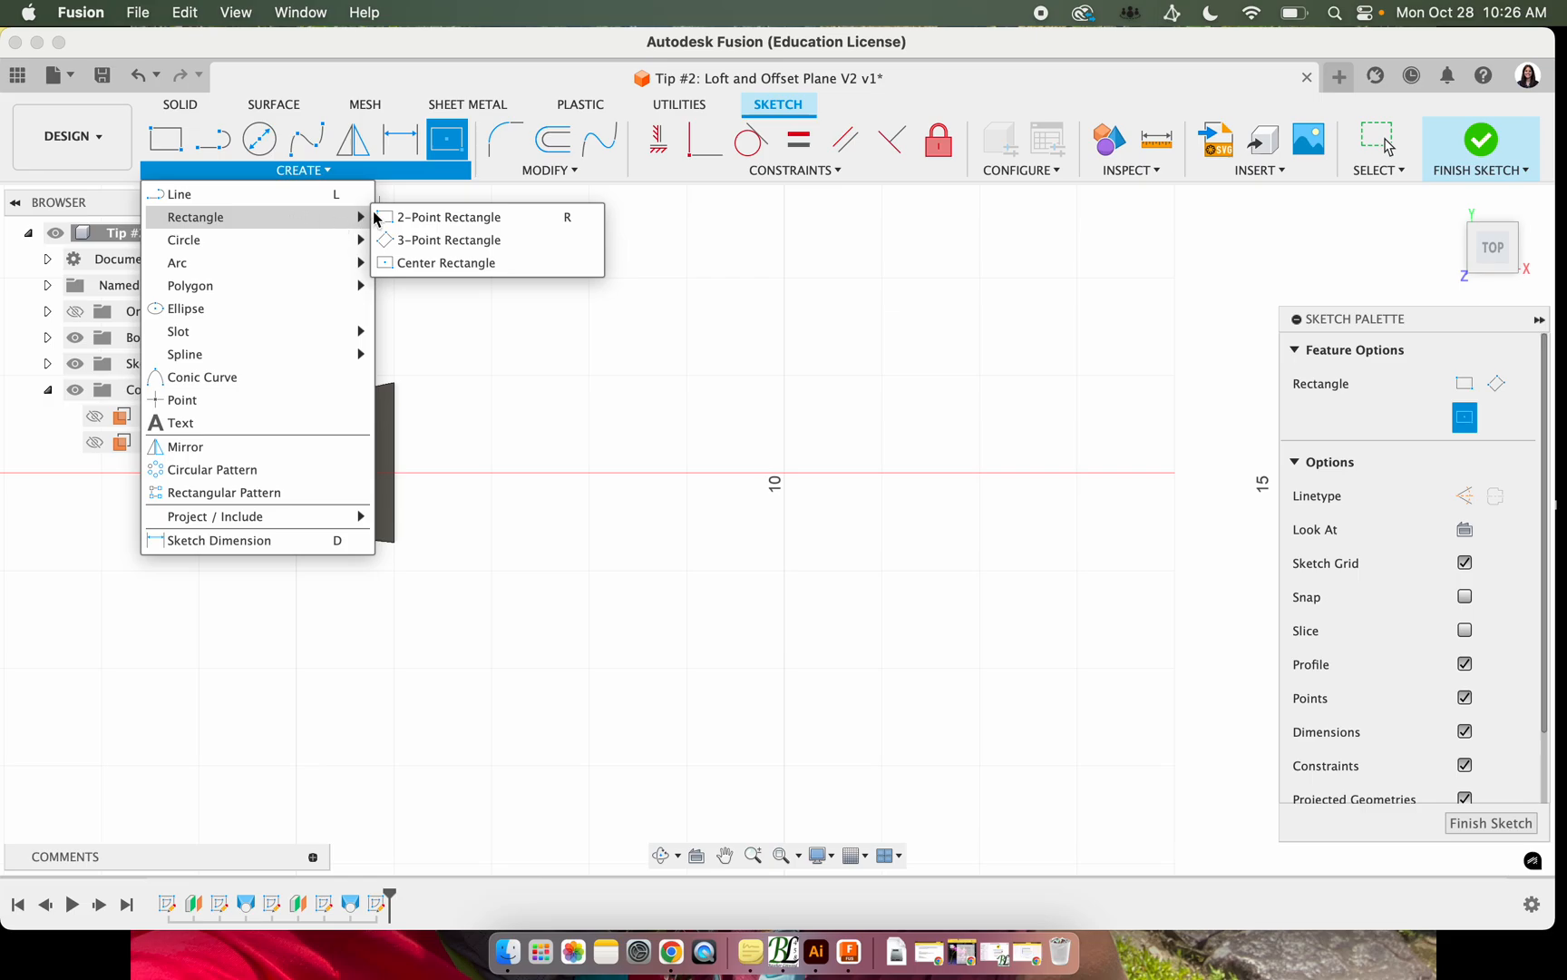
click(432, 263)
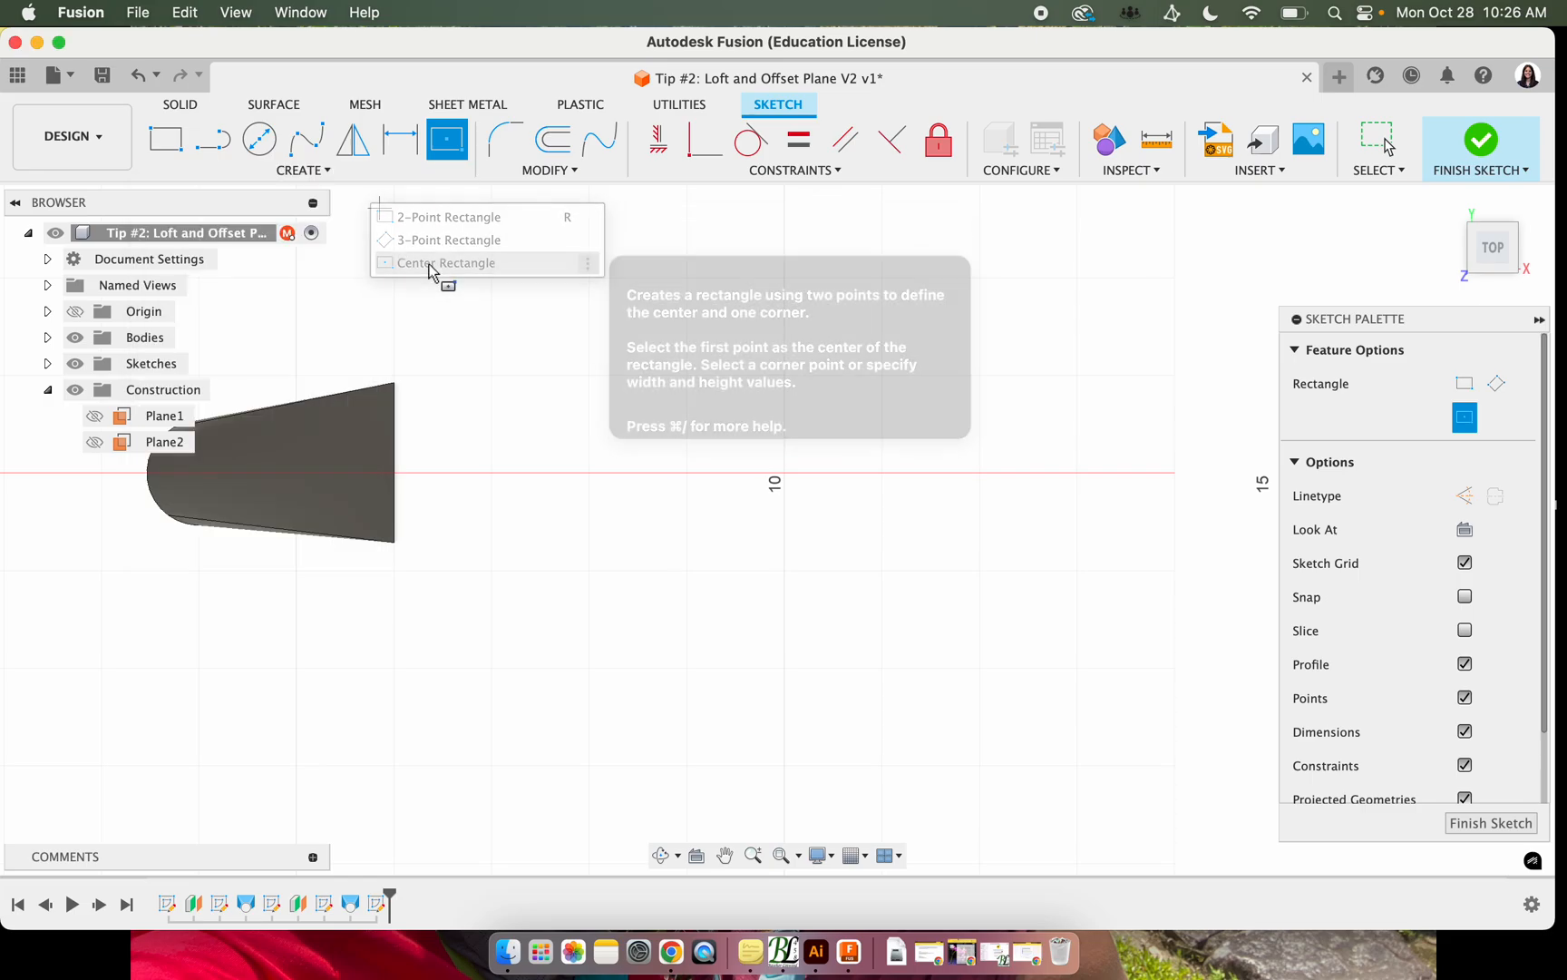
click(786, 473)
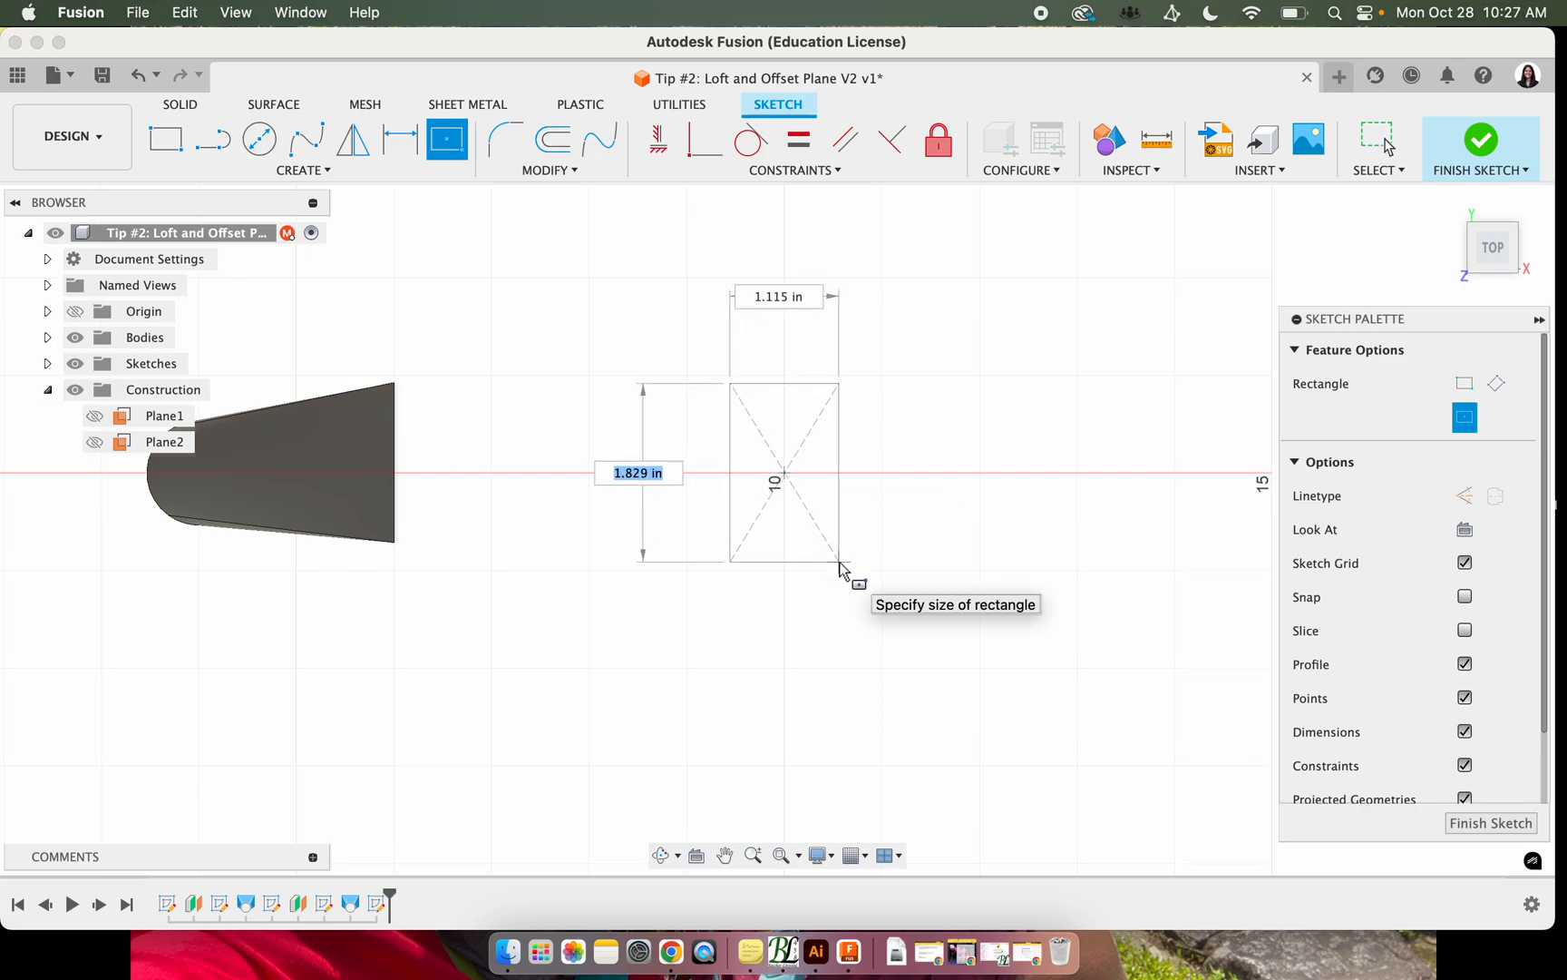
click(839, 562)
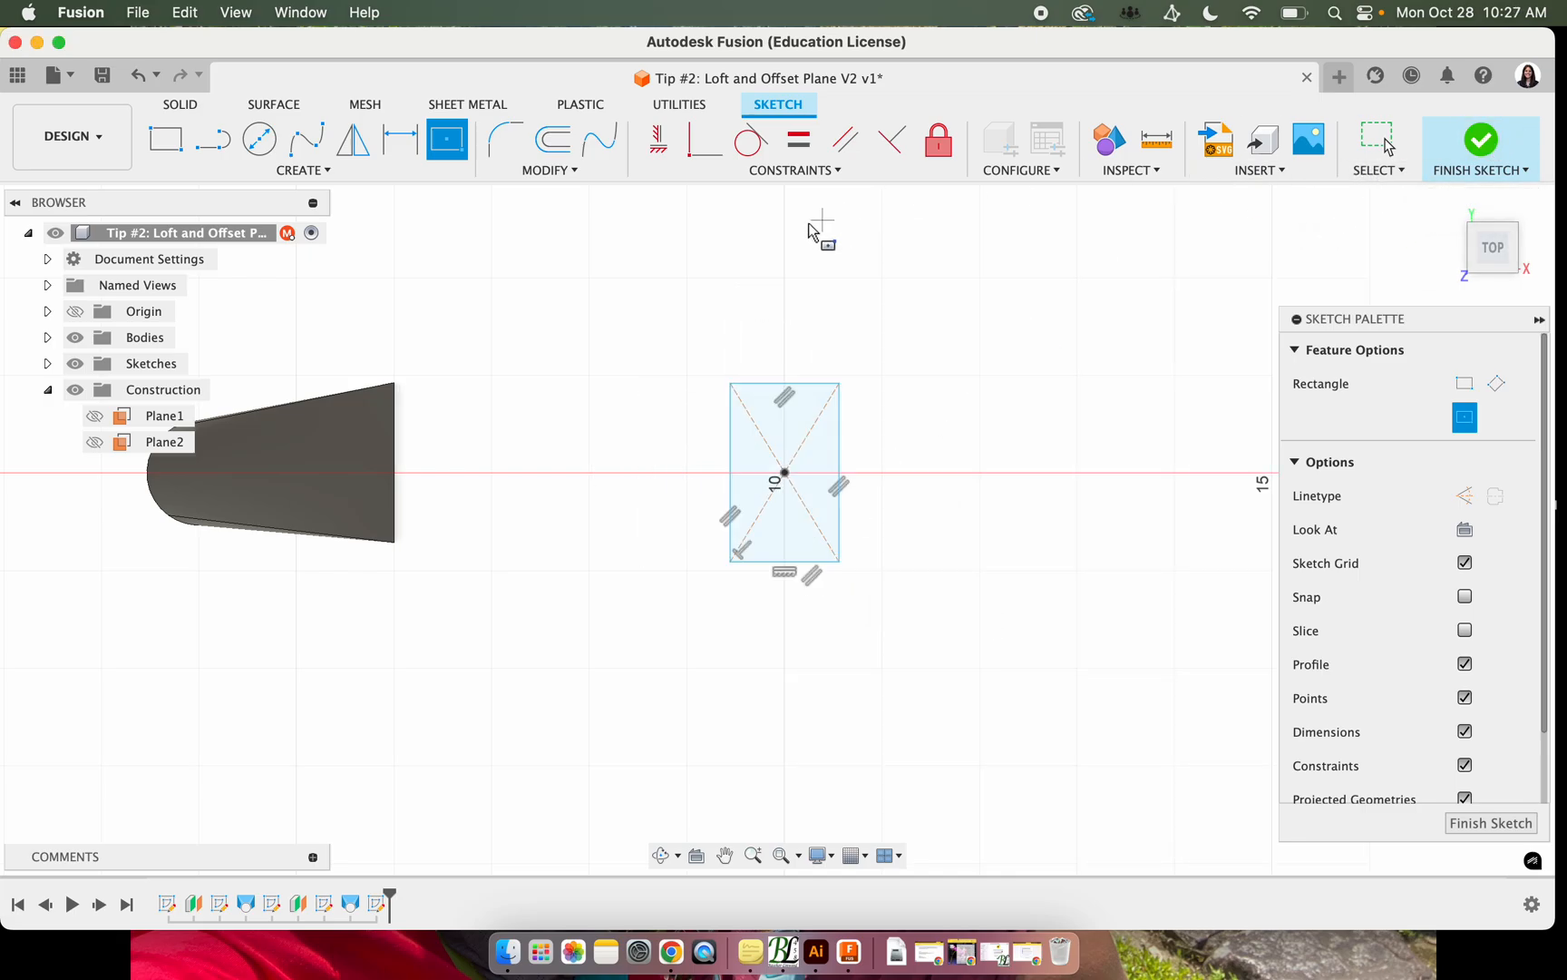
Dimension the horizontal distance from the origin to the rectangle's centre point and set it to 10 in
scroll(735, 503, down, 5)
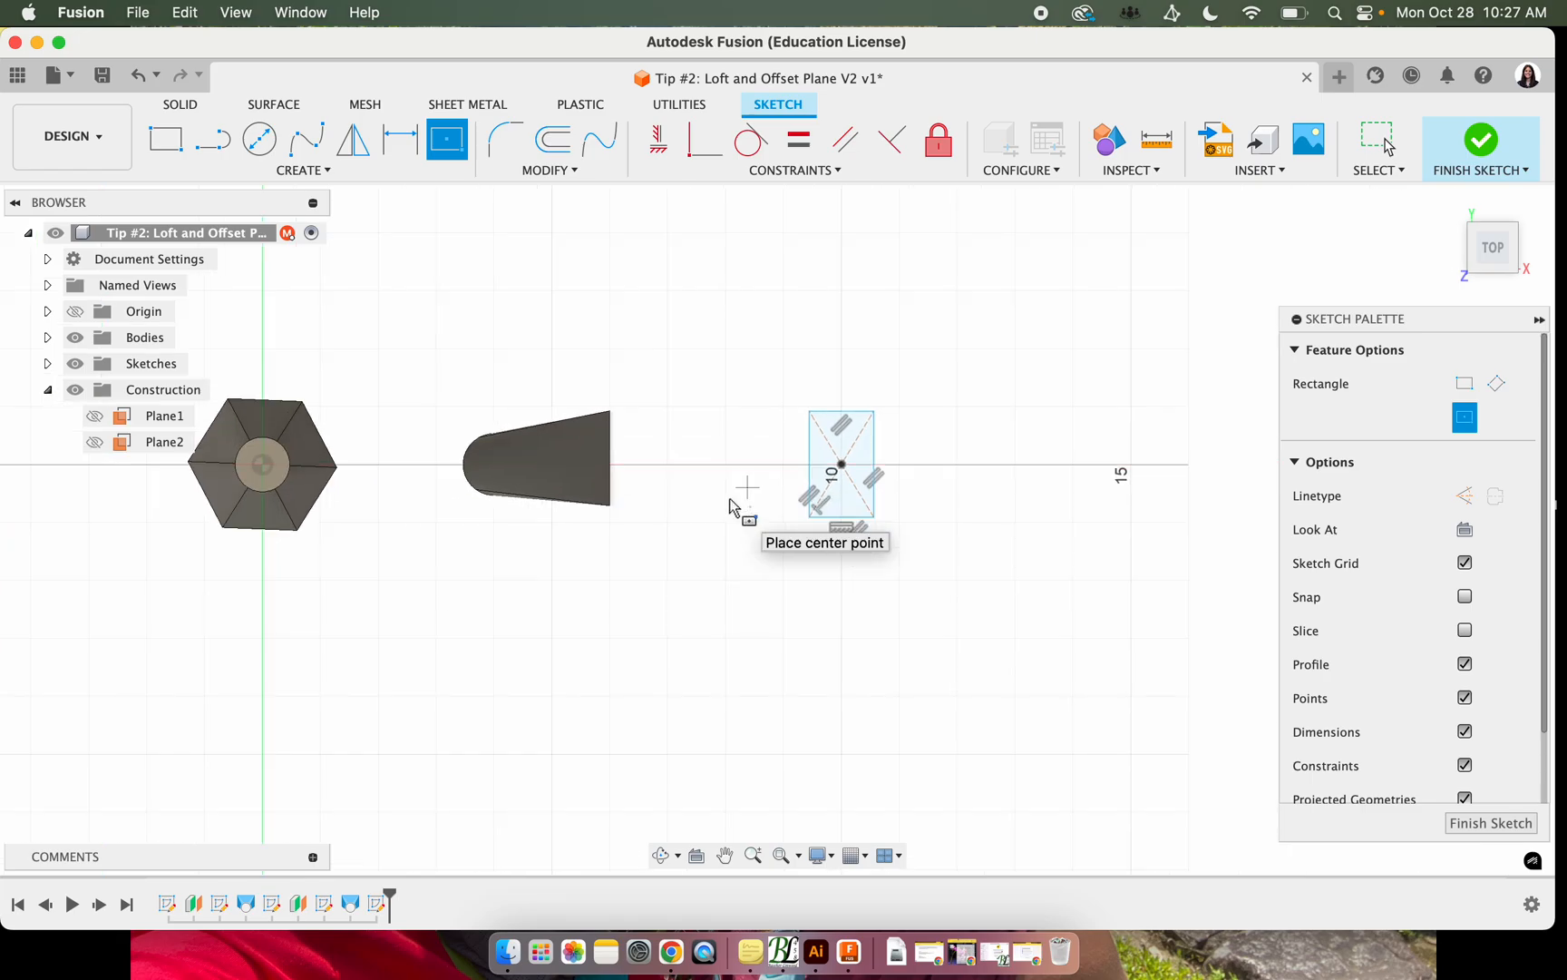
click(400, 138)
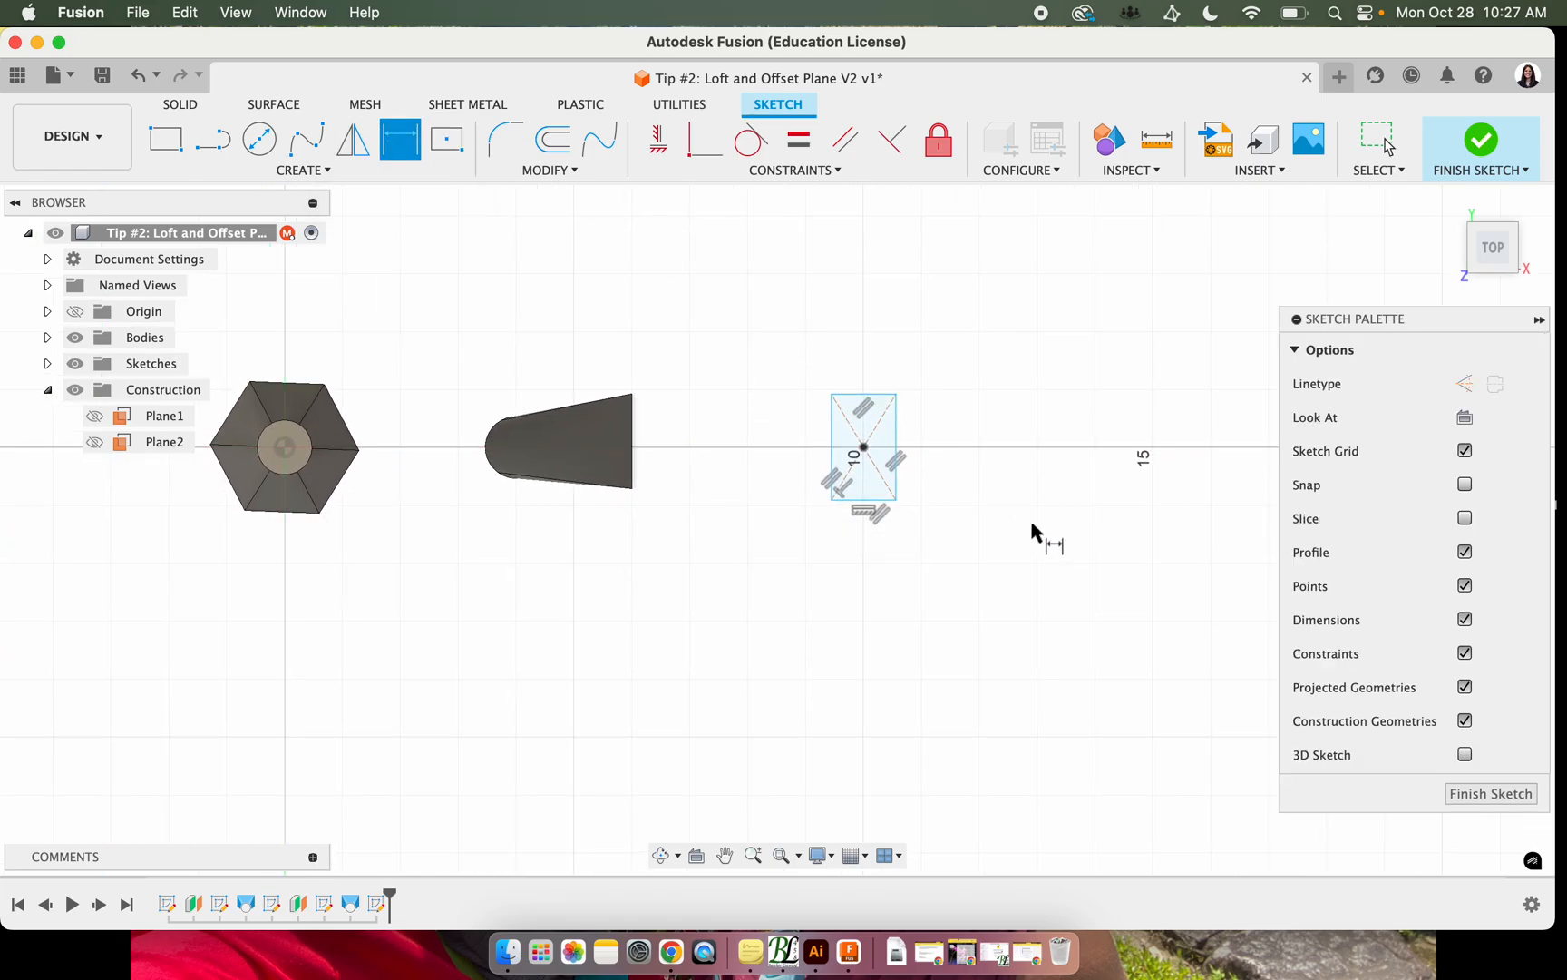
click(864, 447)
click(288, 450)
click(540, 662)
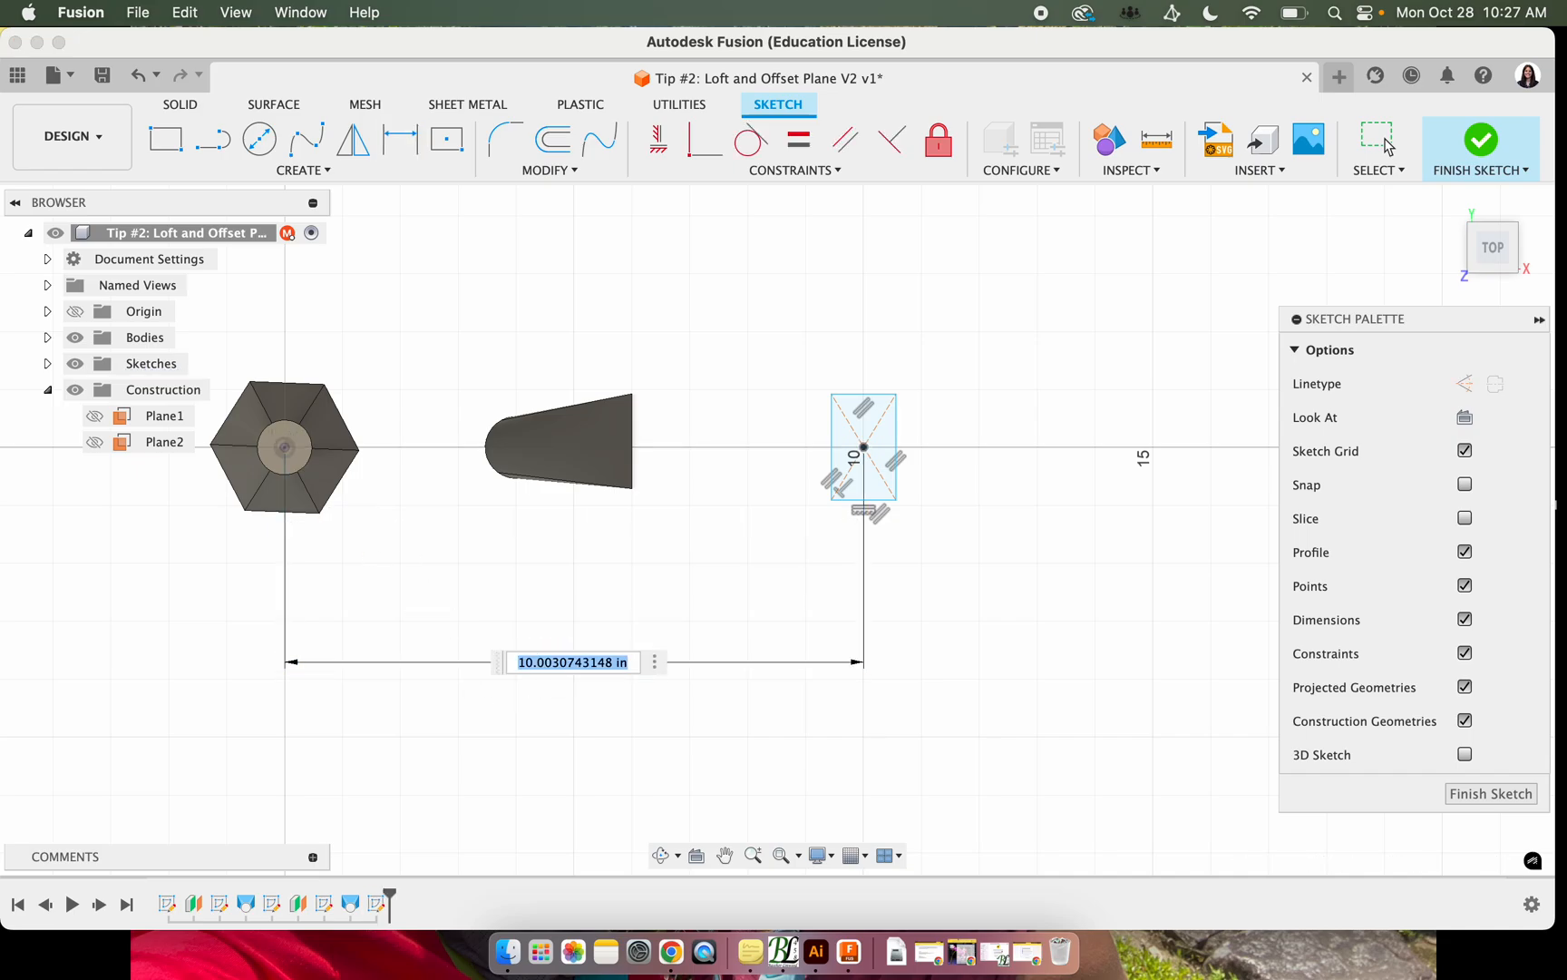
text(10)
key(Return)
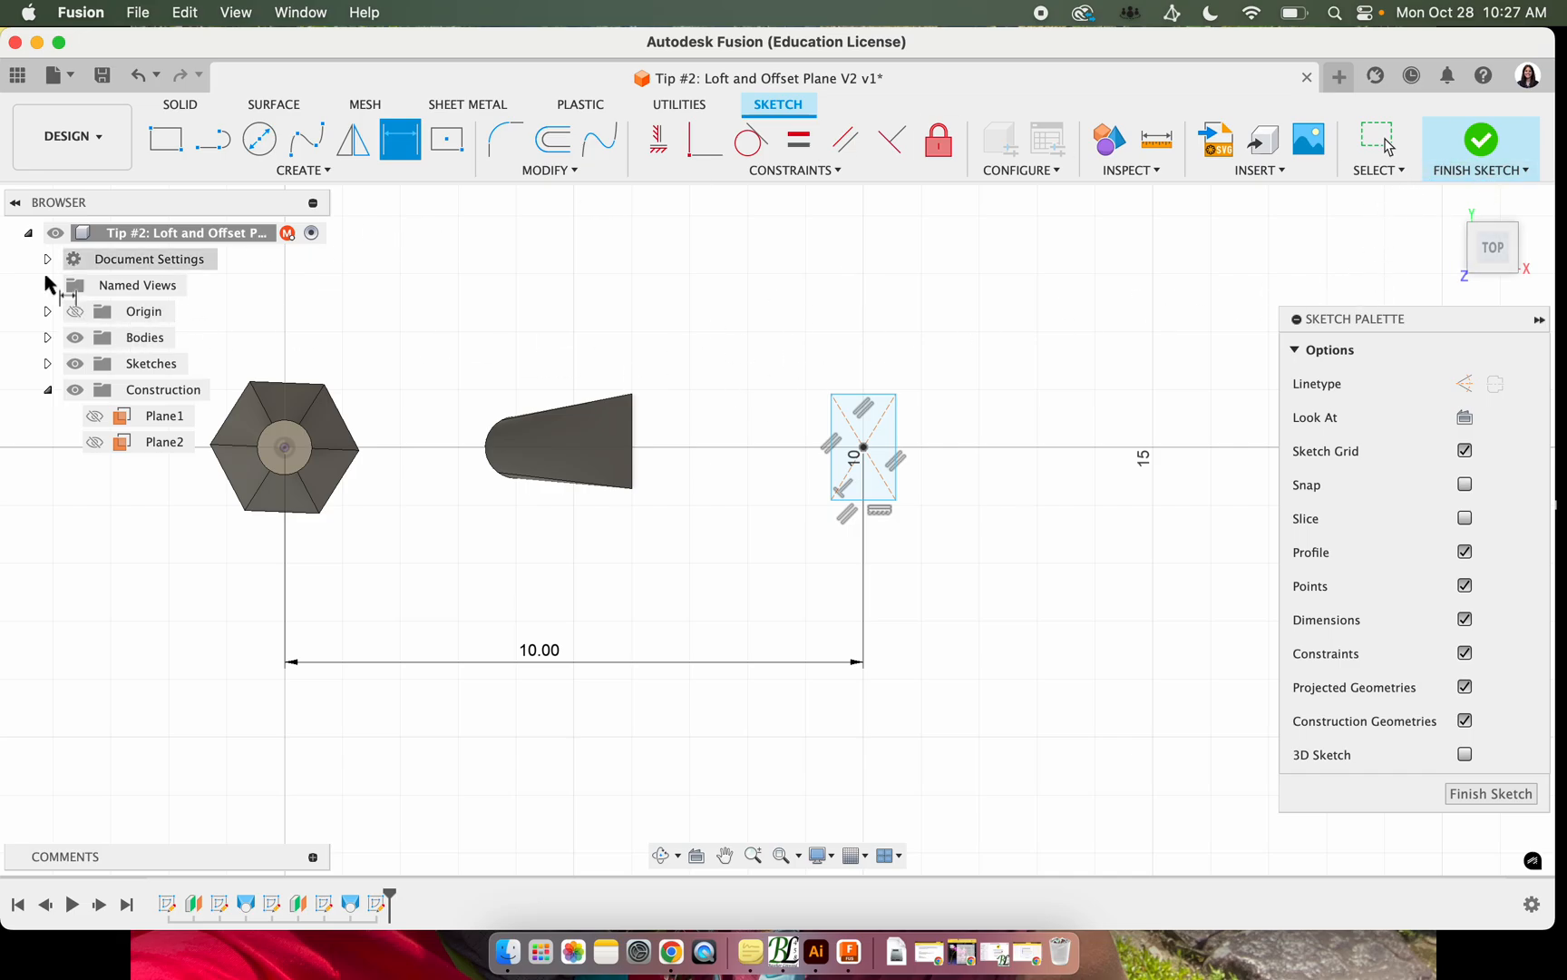
With the origin geometry shown, try to align the rectangle's centre with the origin using a Collinear constraint, and finish the sketch
click(47, 311)
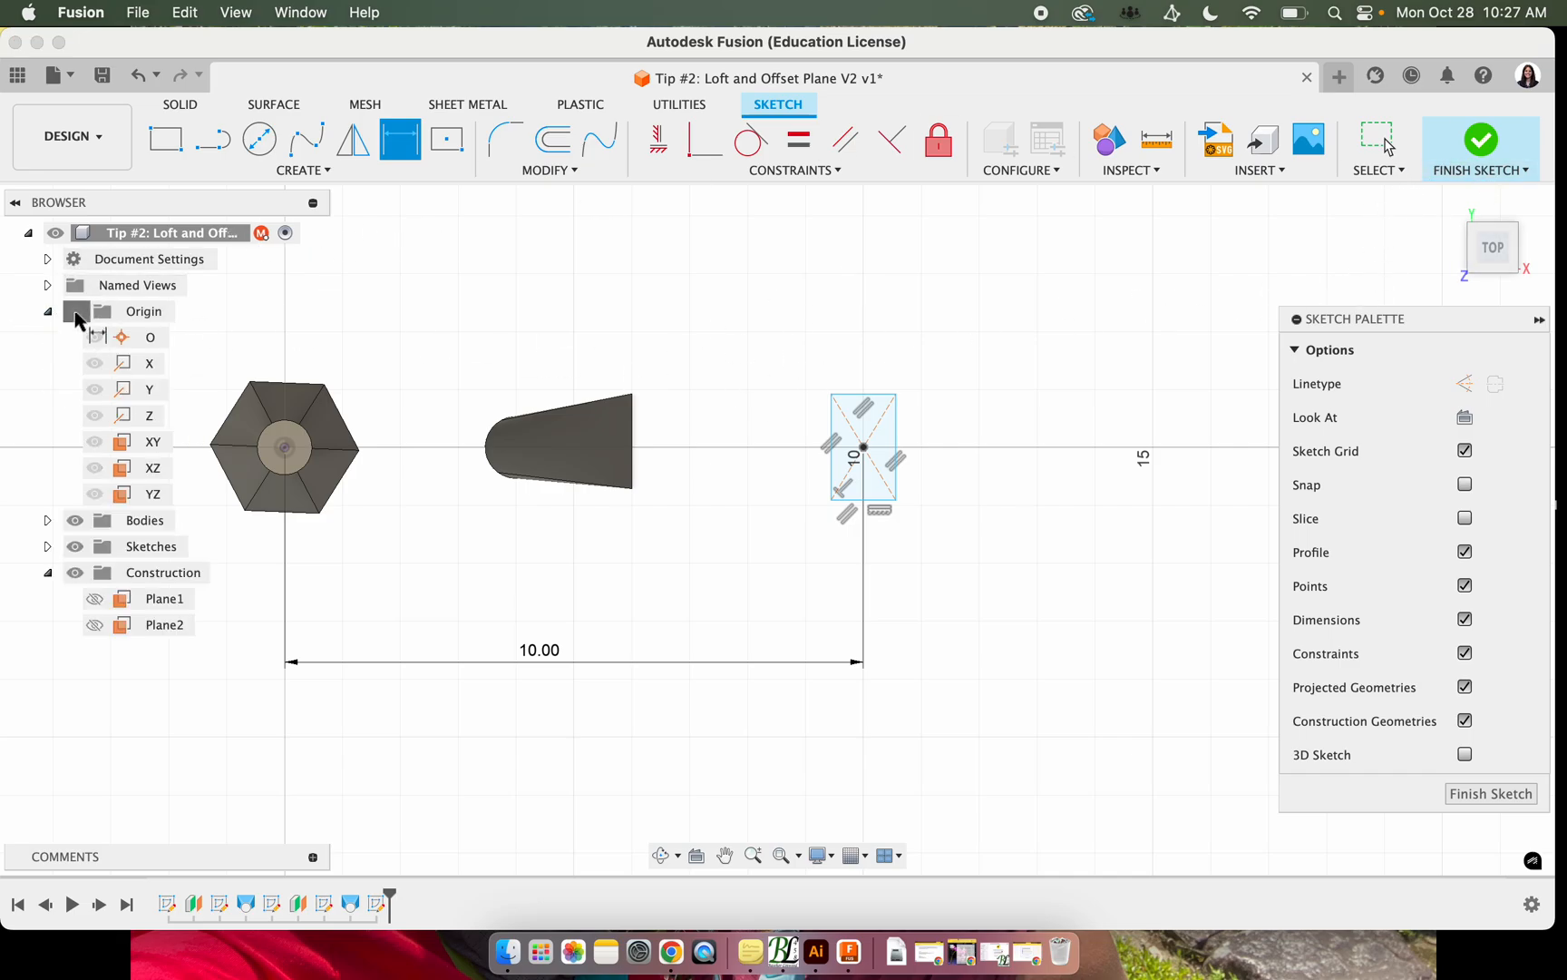
click(75, 312)
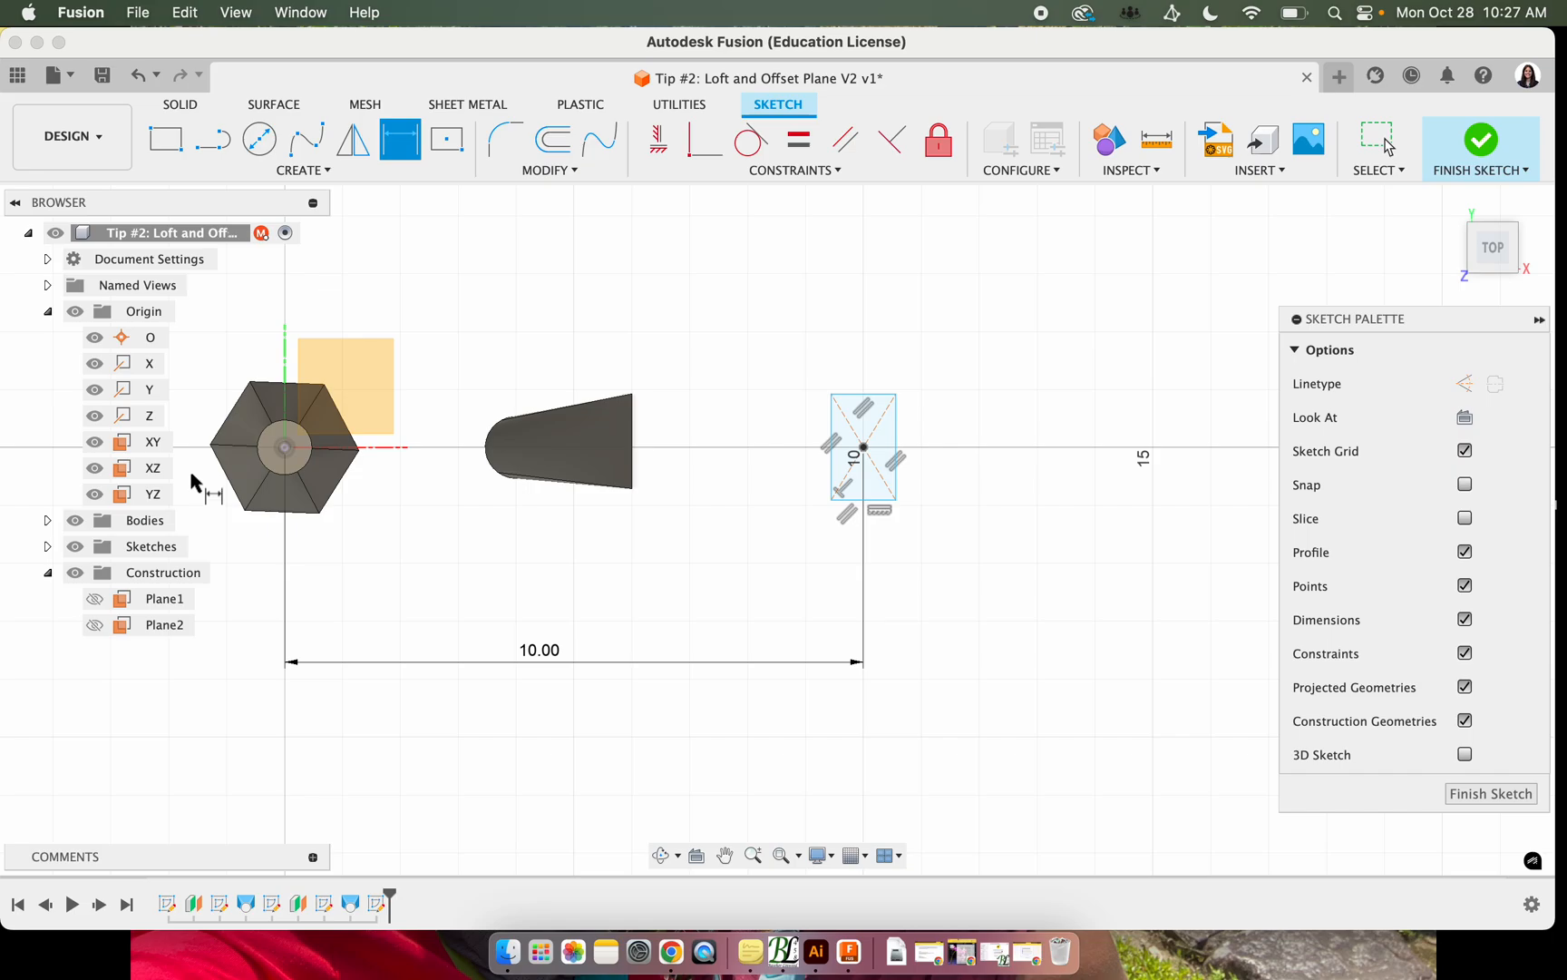
click(739, 171)
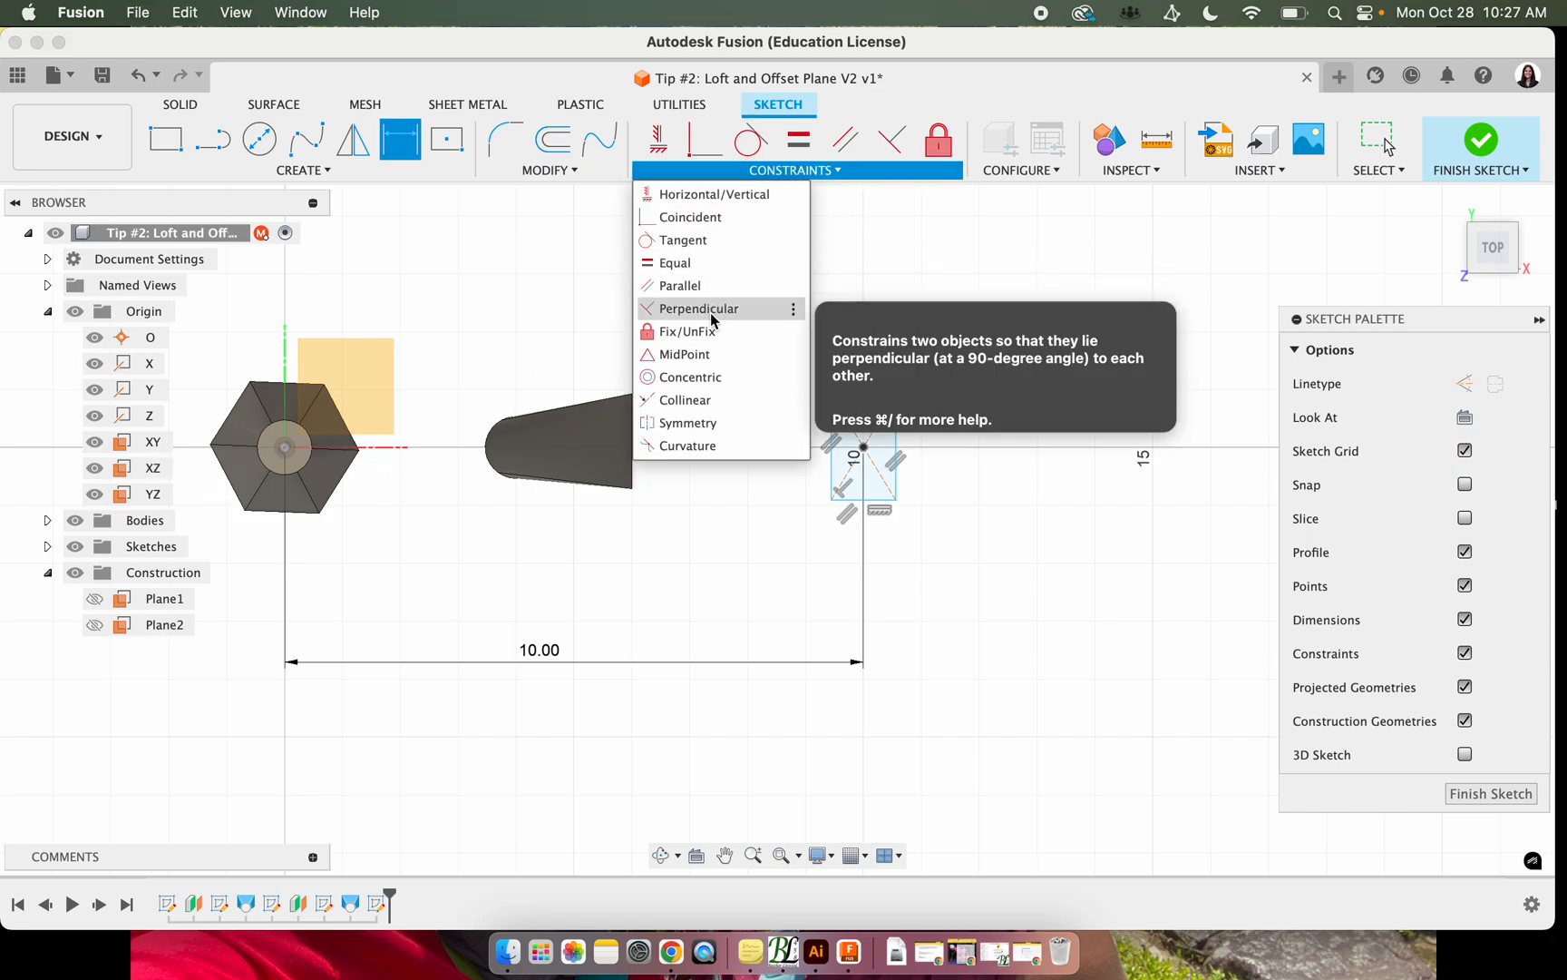
click(689, 400)
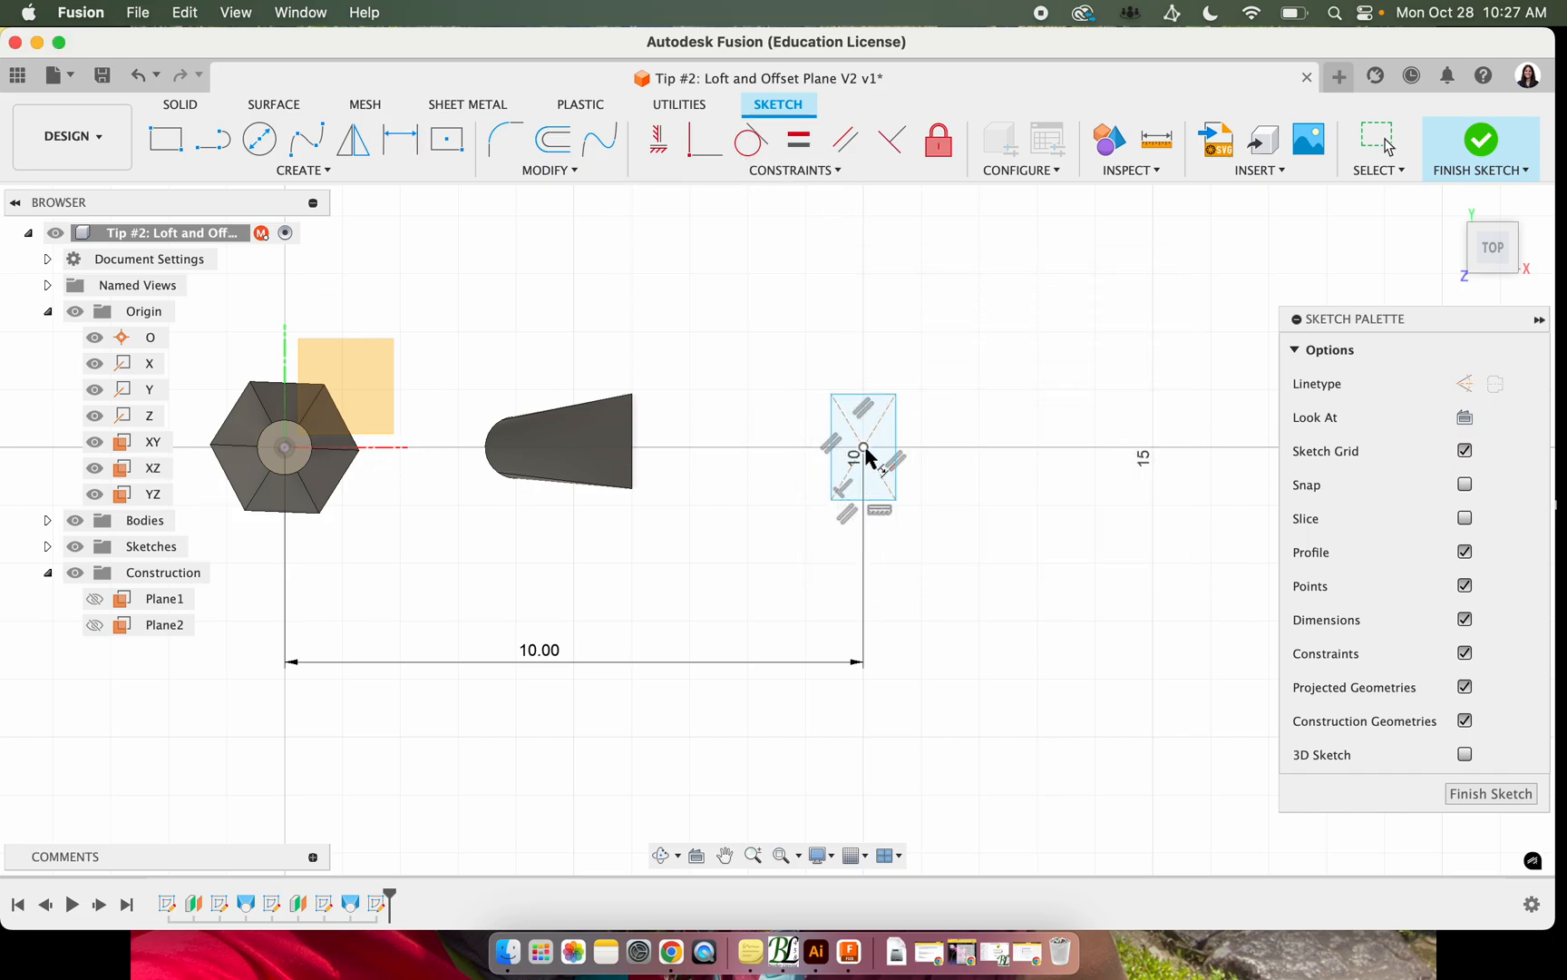
click(868, 456)
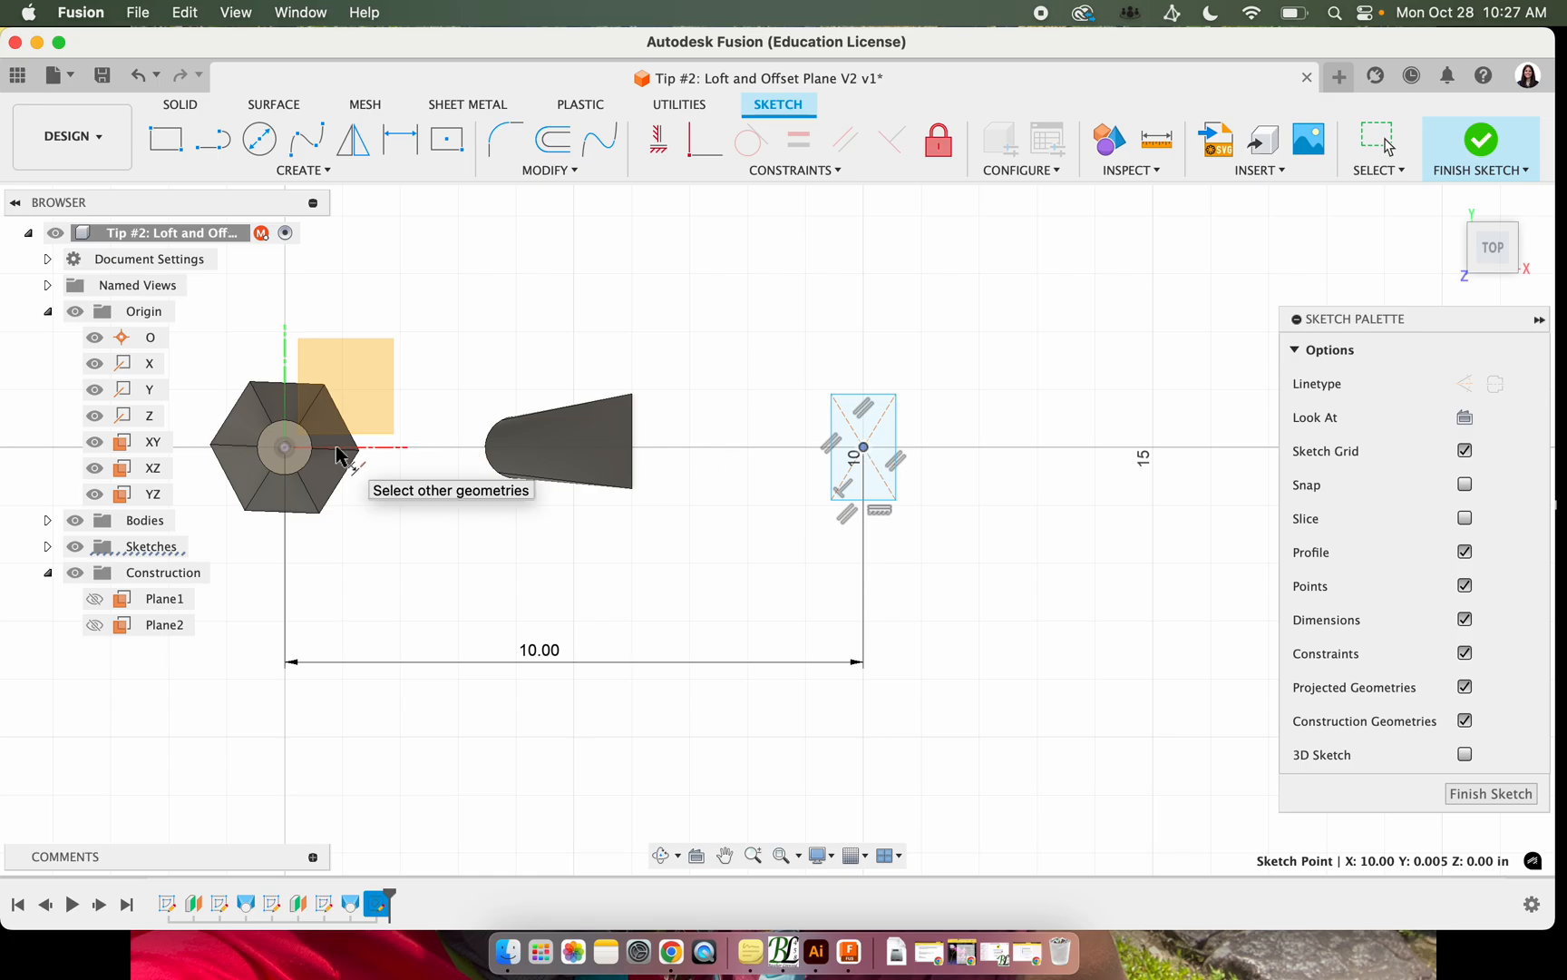
click(286, 447)
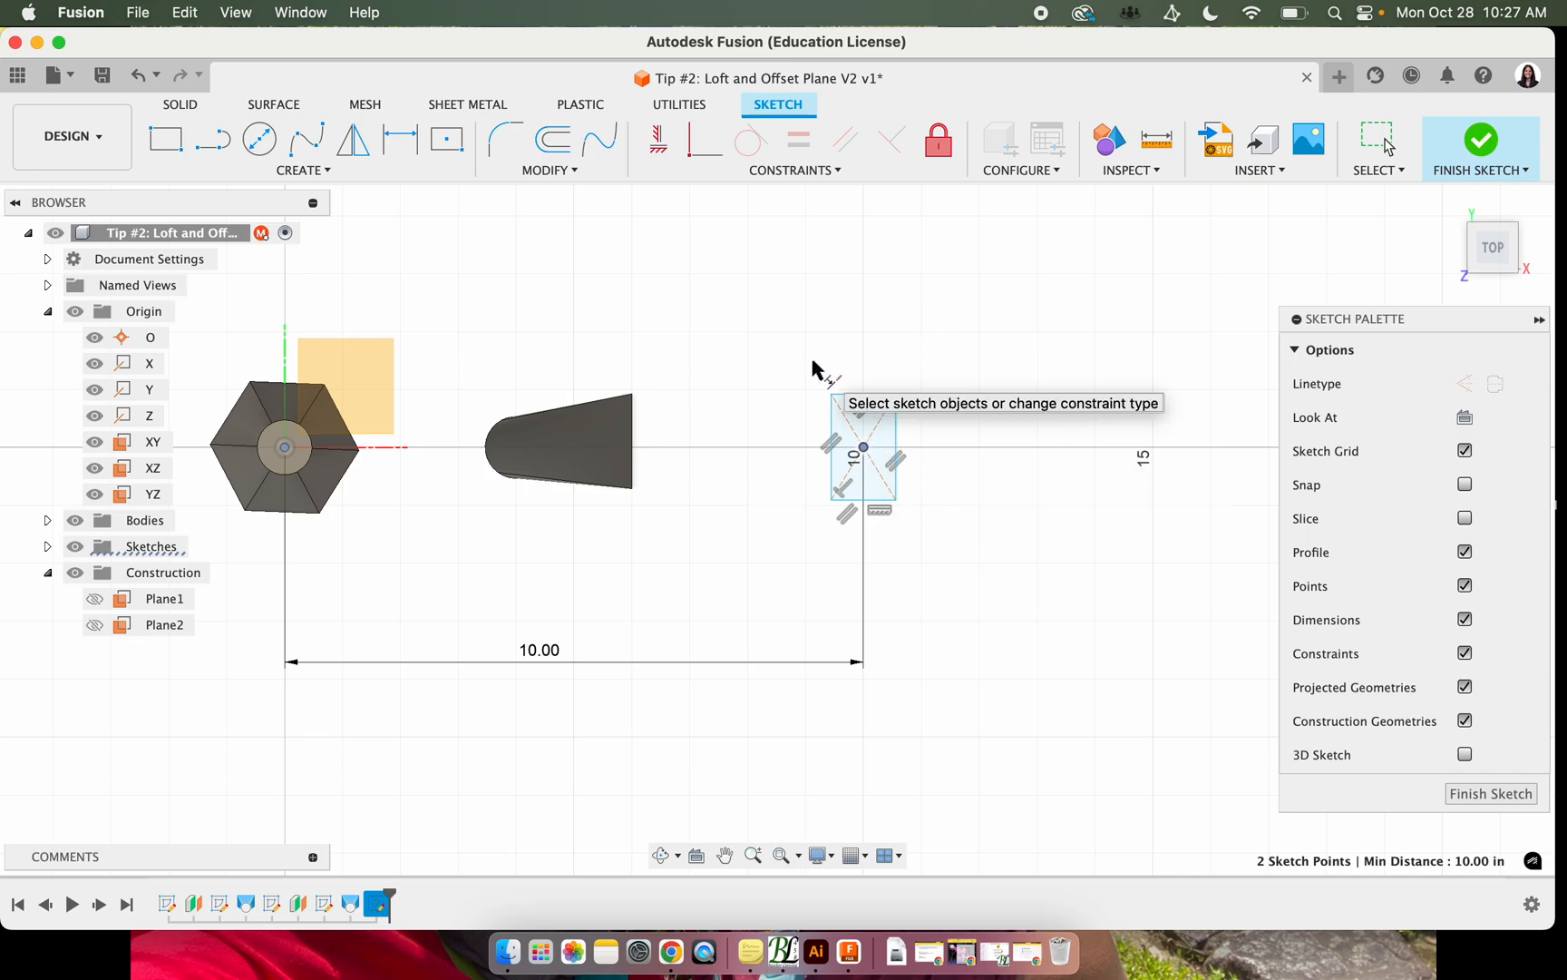
key(Escape)
click(1483, 138)
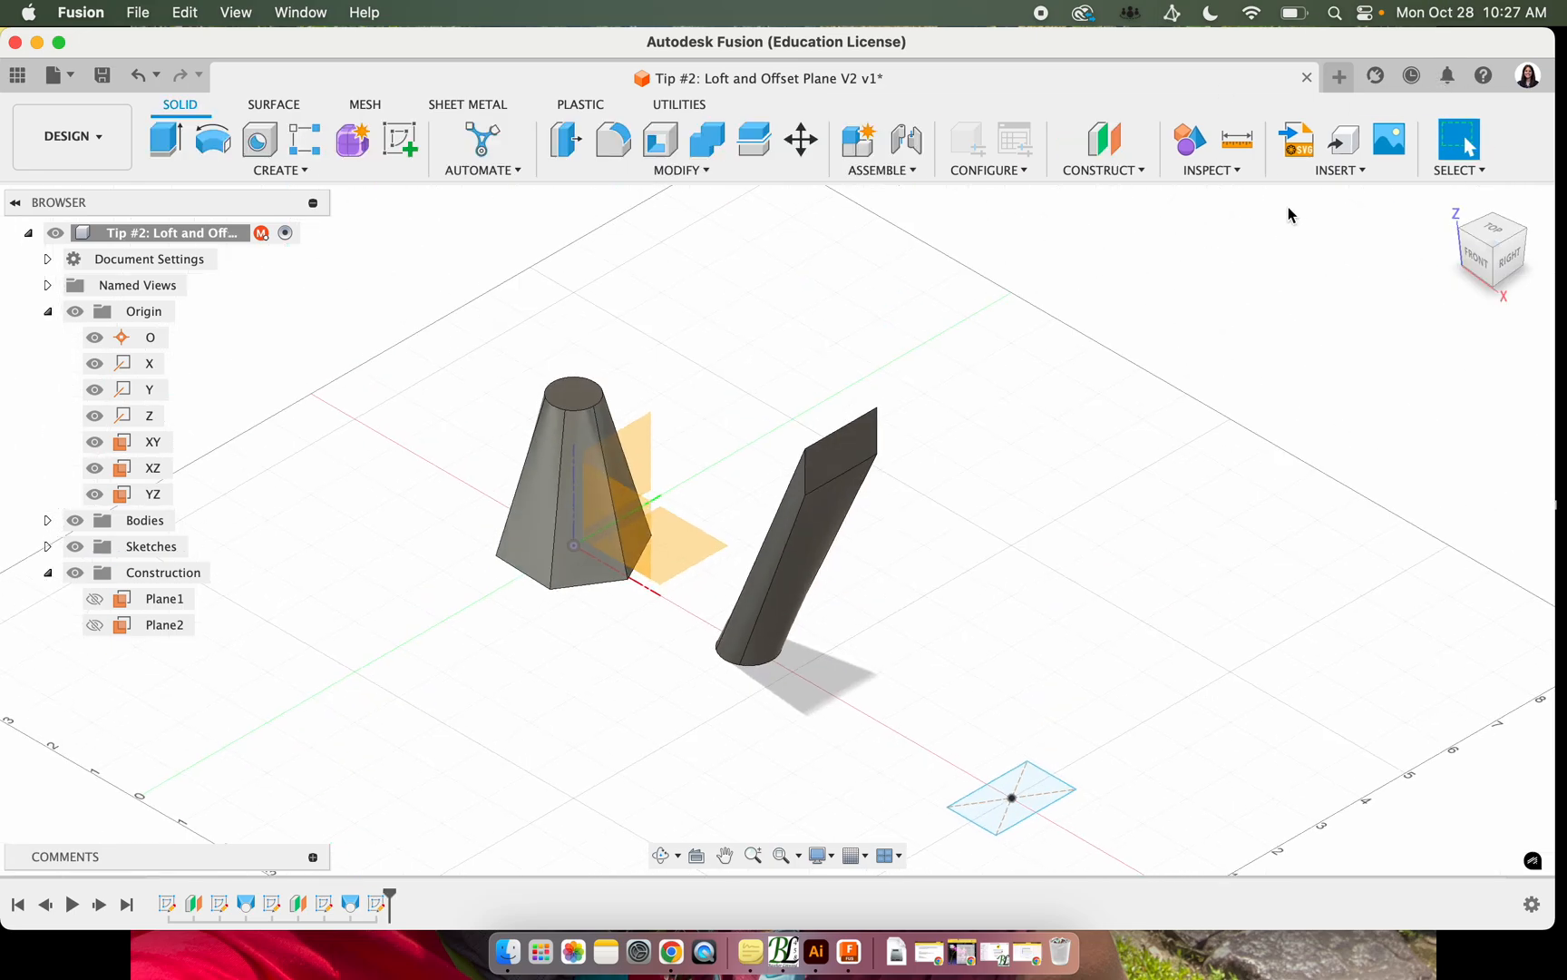
Create a vertical construction plane offset 15 in from the YZ origin plane, past the new rectangle
key(F6)
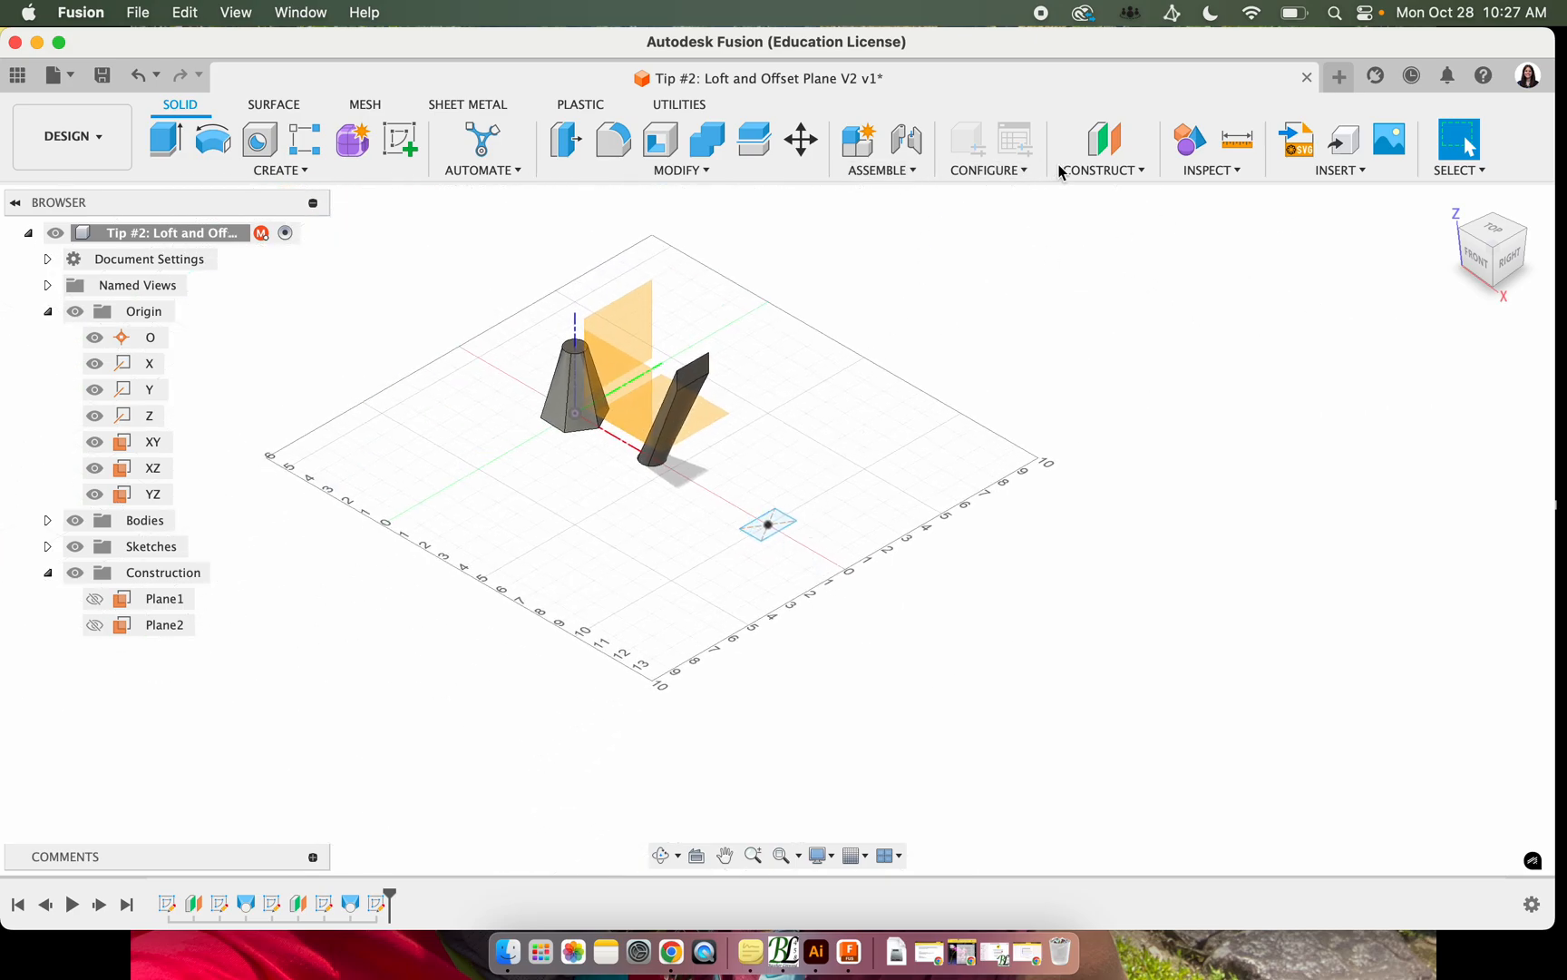
click(1105, 141)
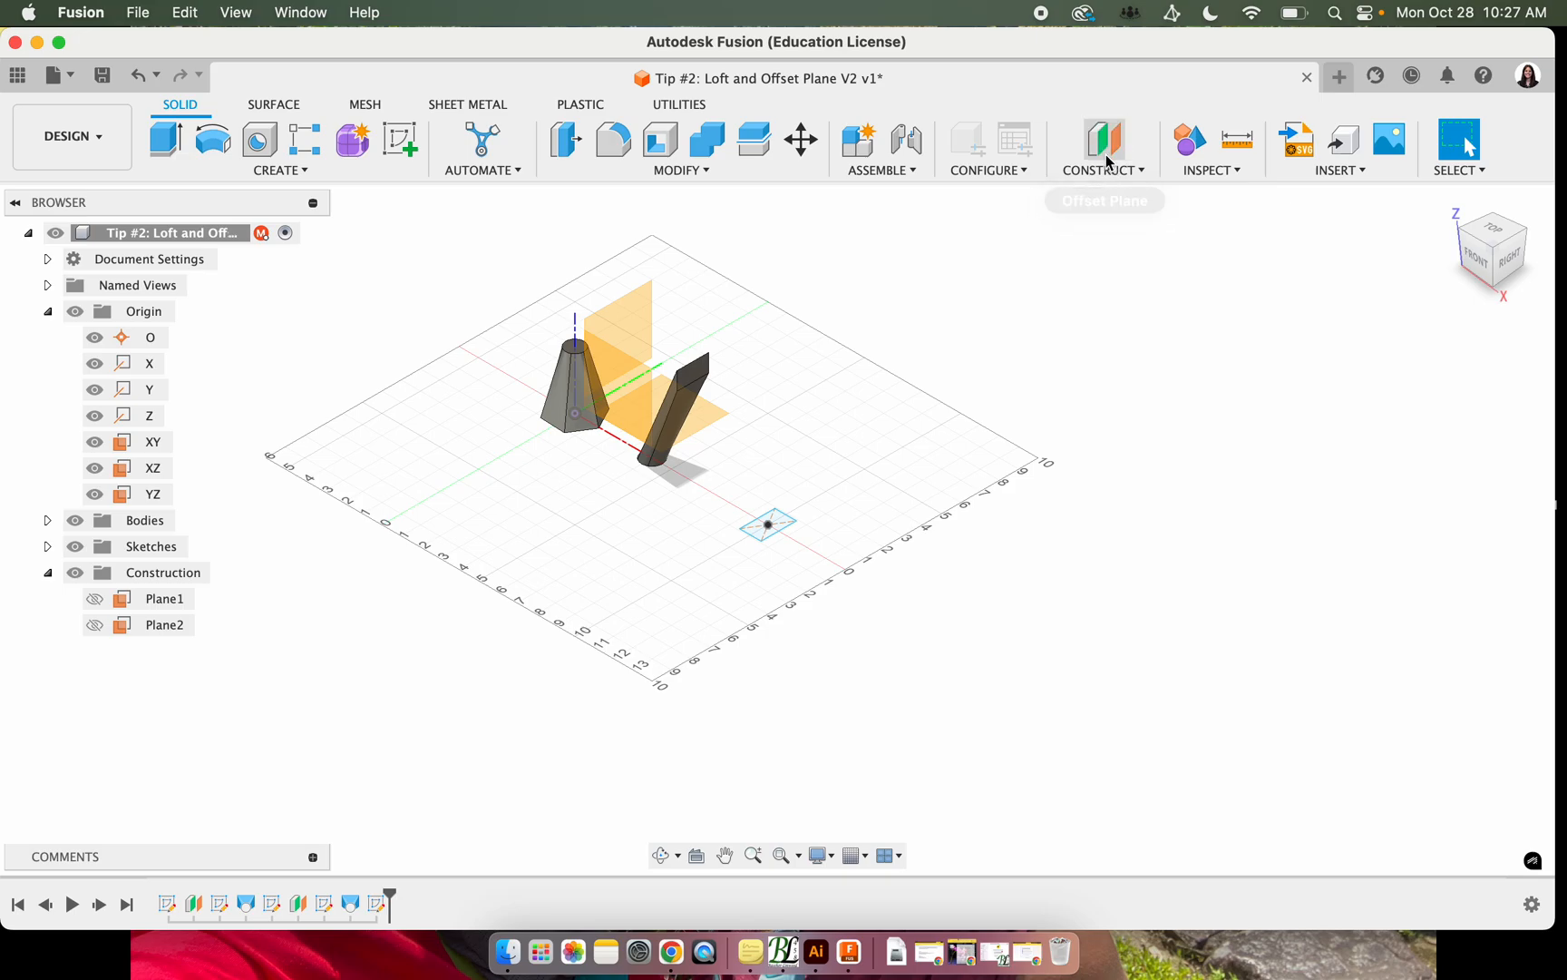
click(647, 332)
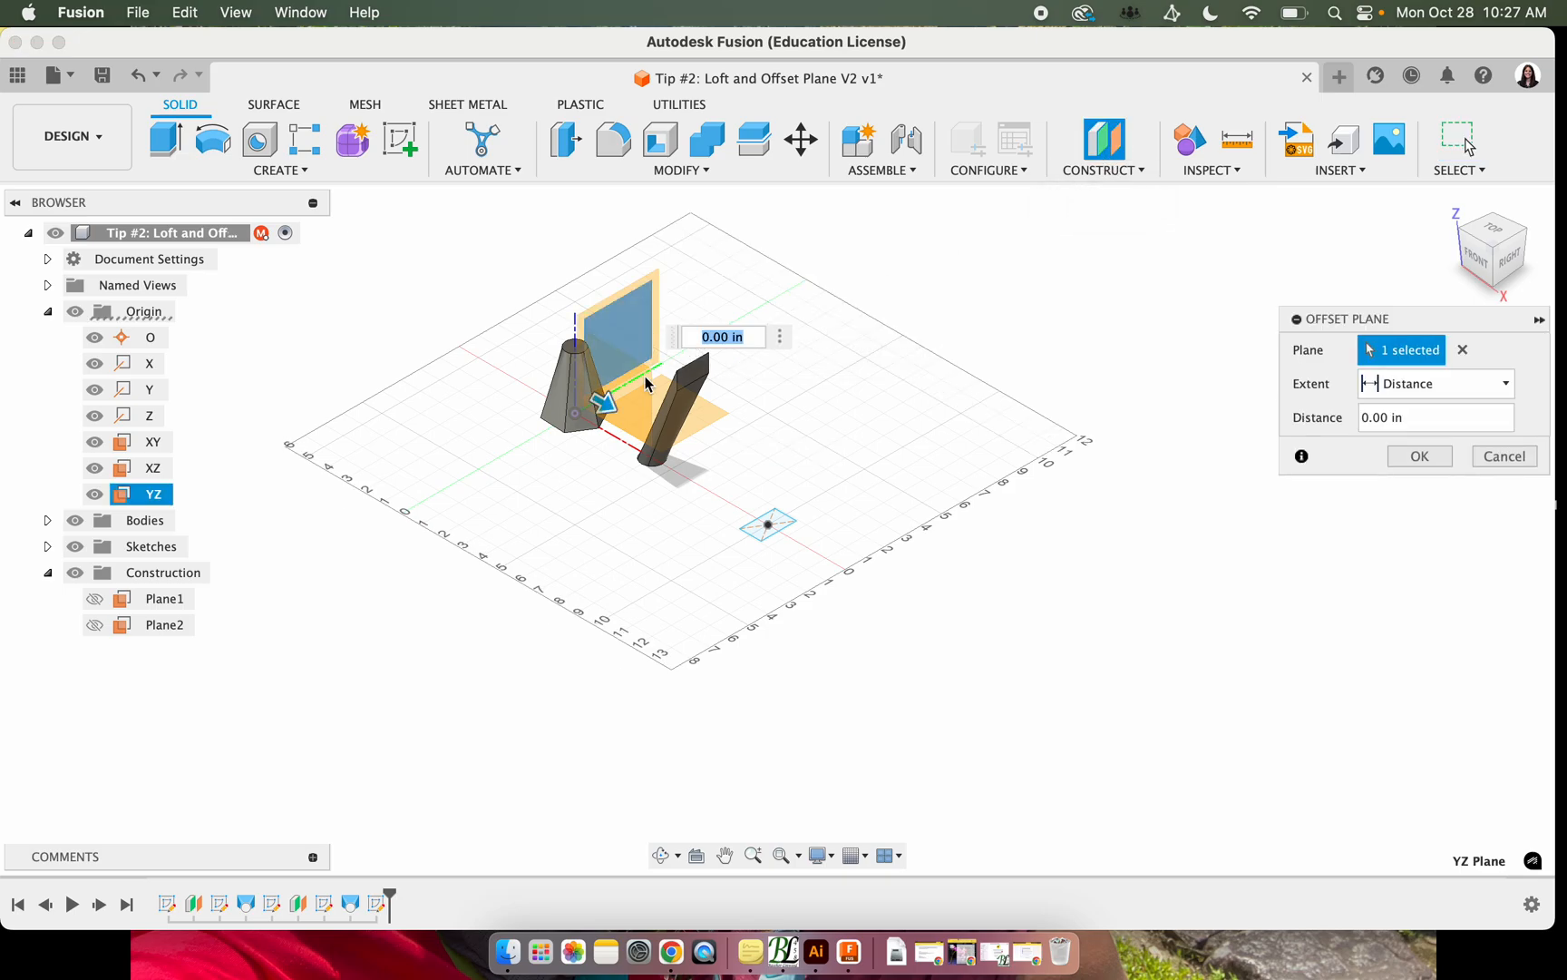
drag(610, 414, 915, 640)
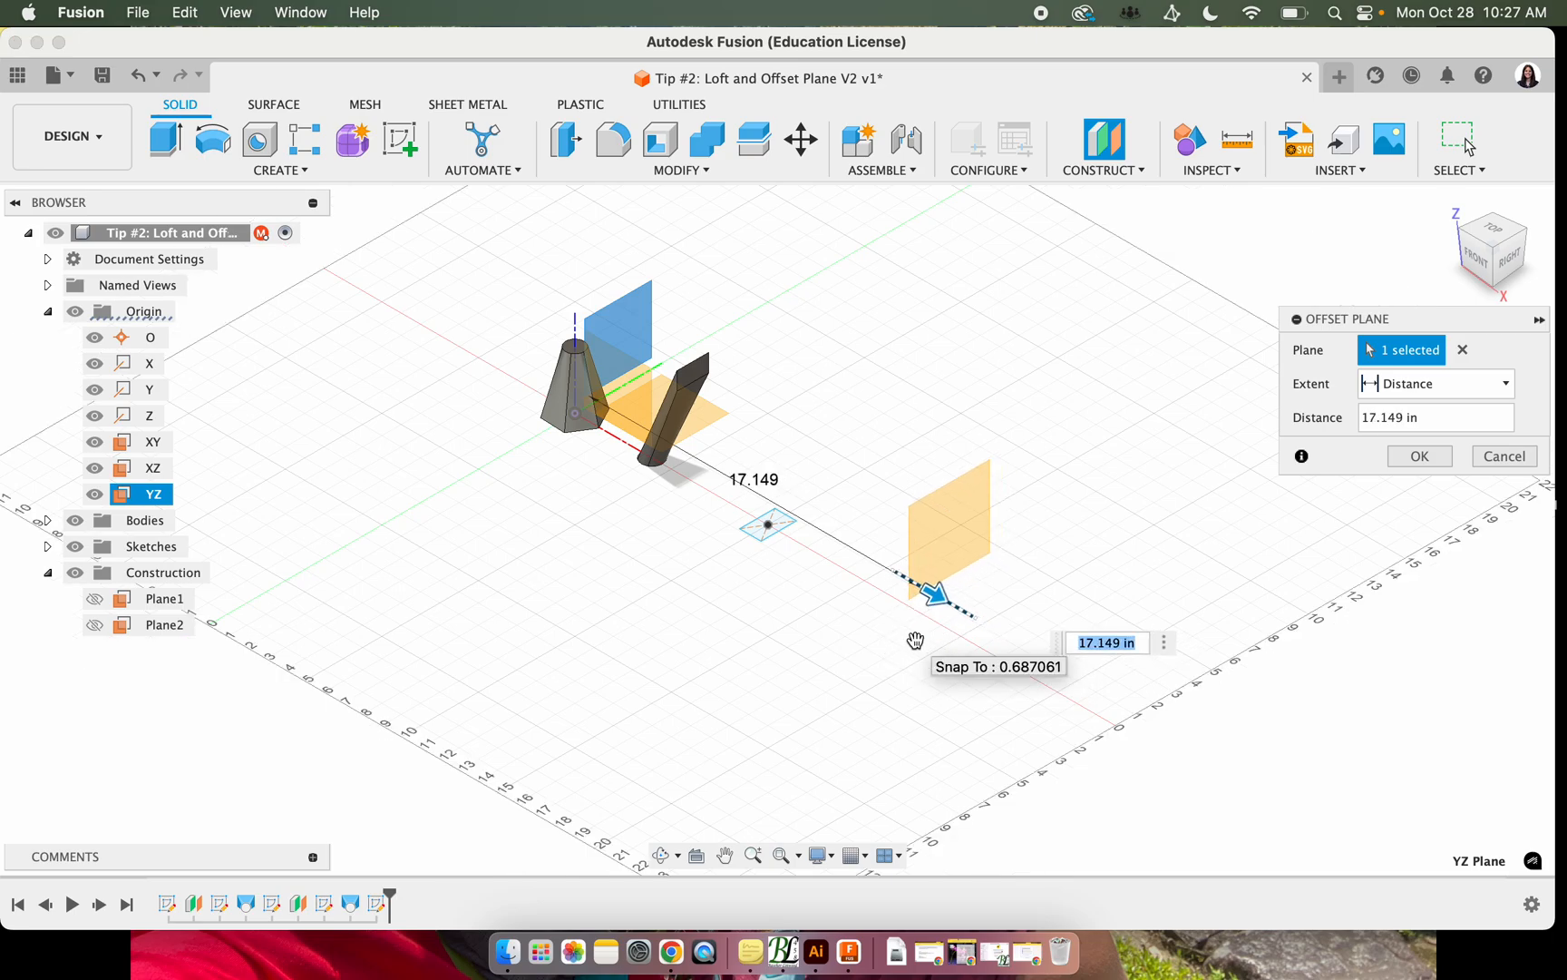
text(15)
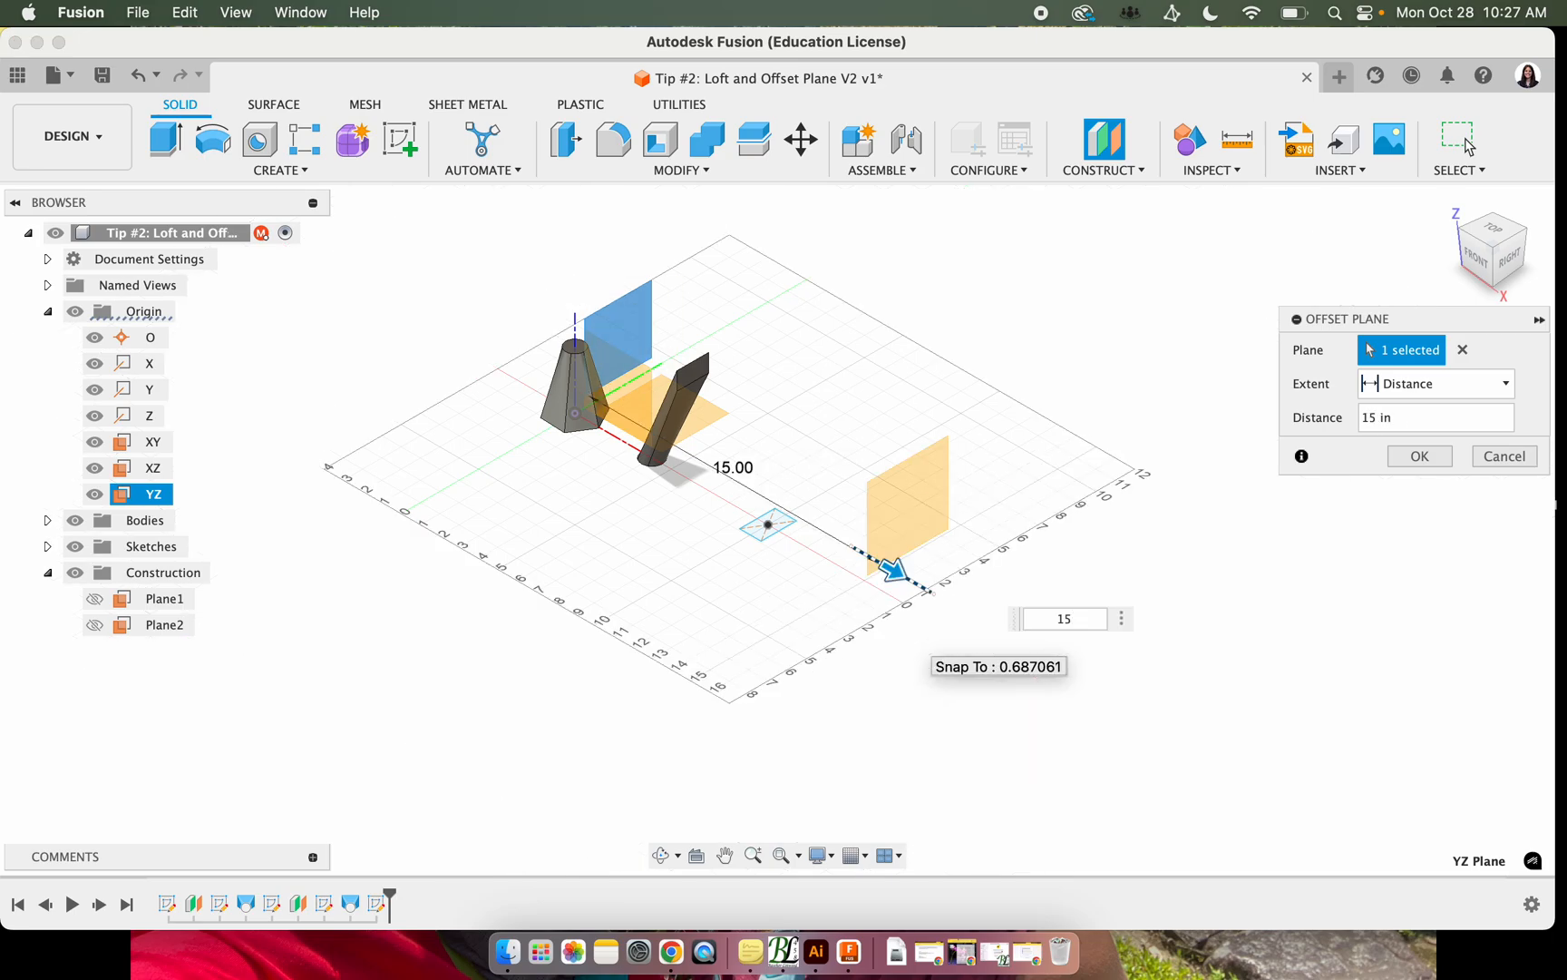
click(1420, 456)
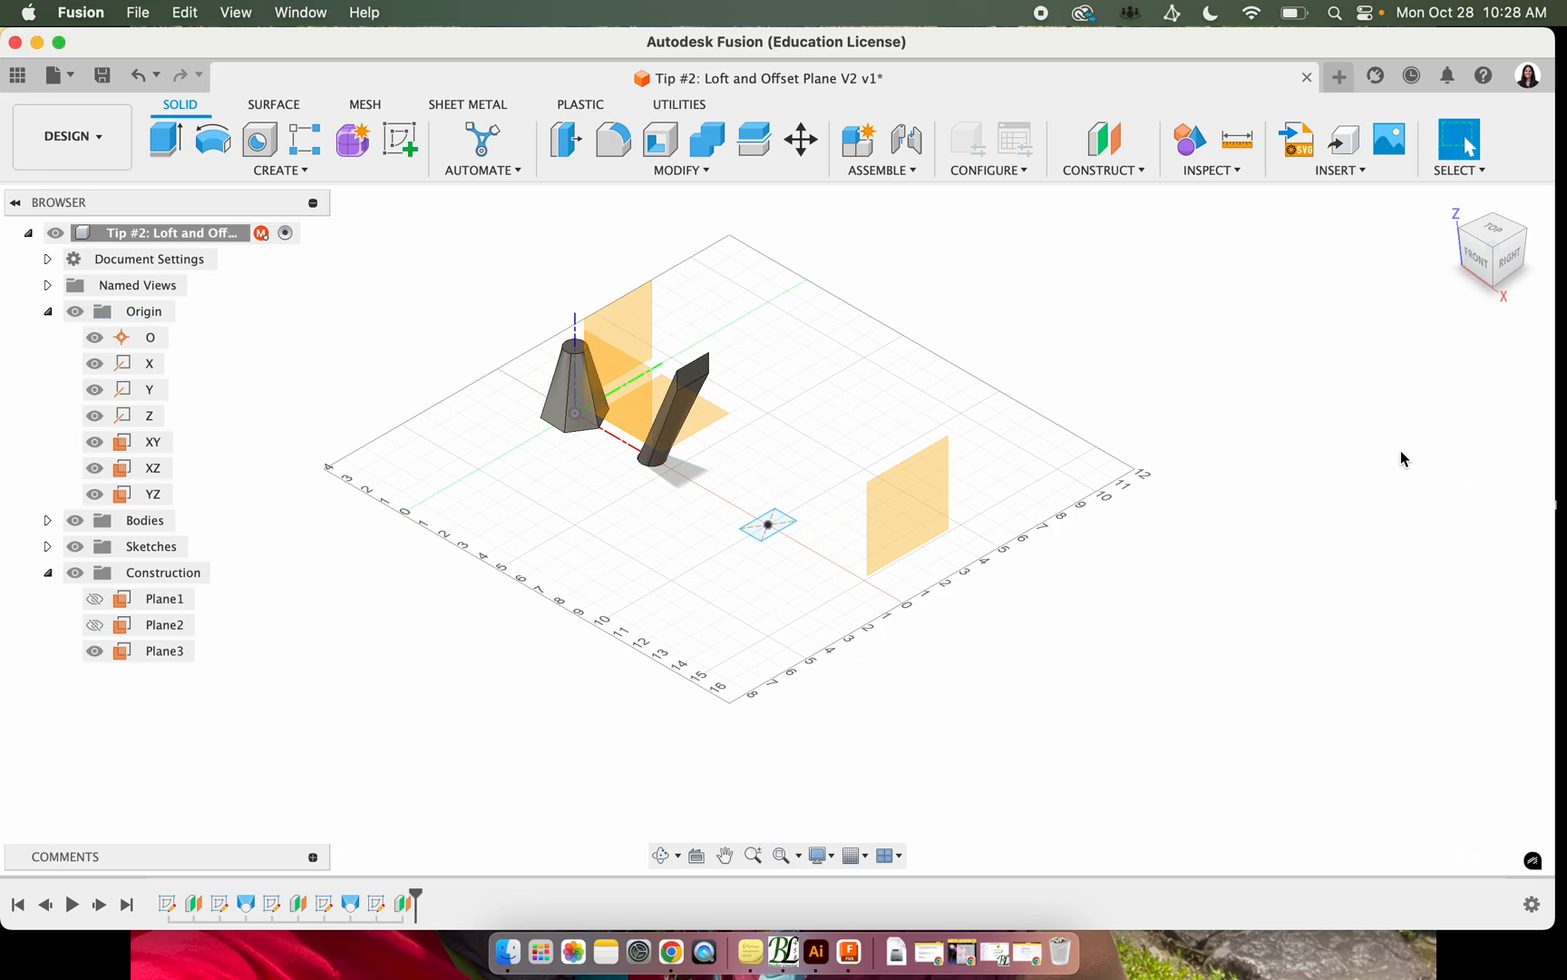
Start a sketch on the new vertical offset plane and hide both existing loft bodies
click(1476, 263)
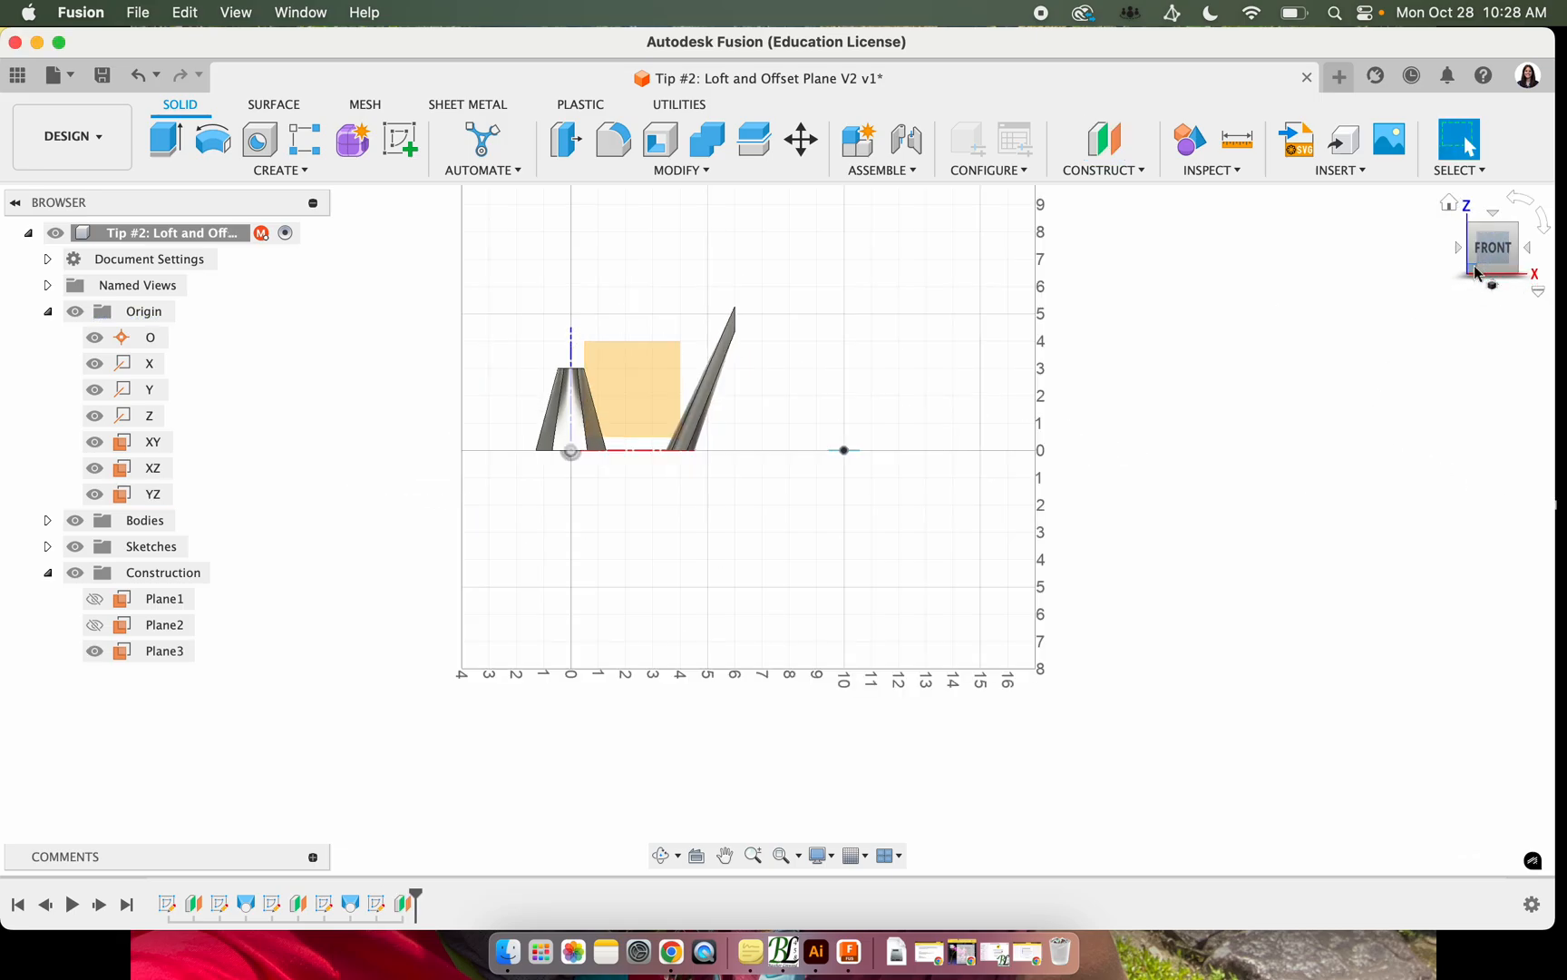
click(1518, 234)
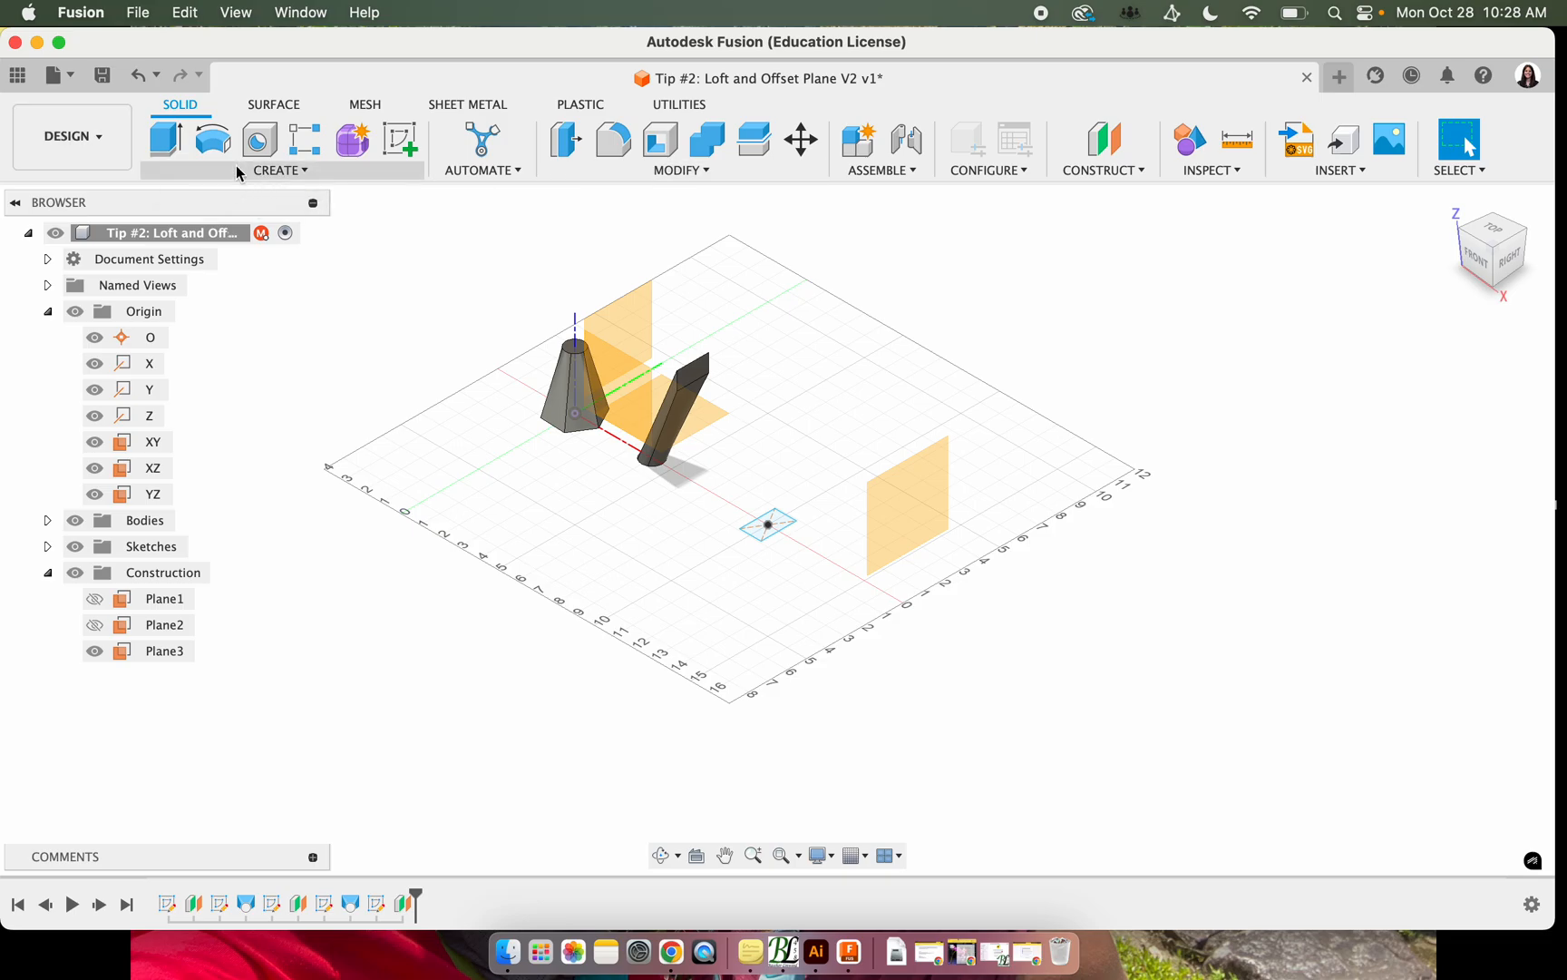
click(400, 139)
click(910, 526)
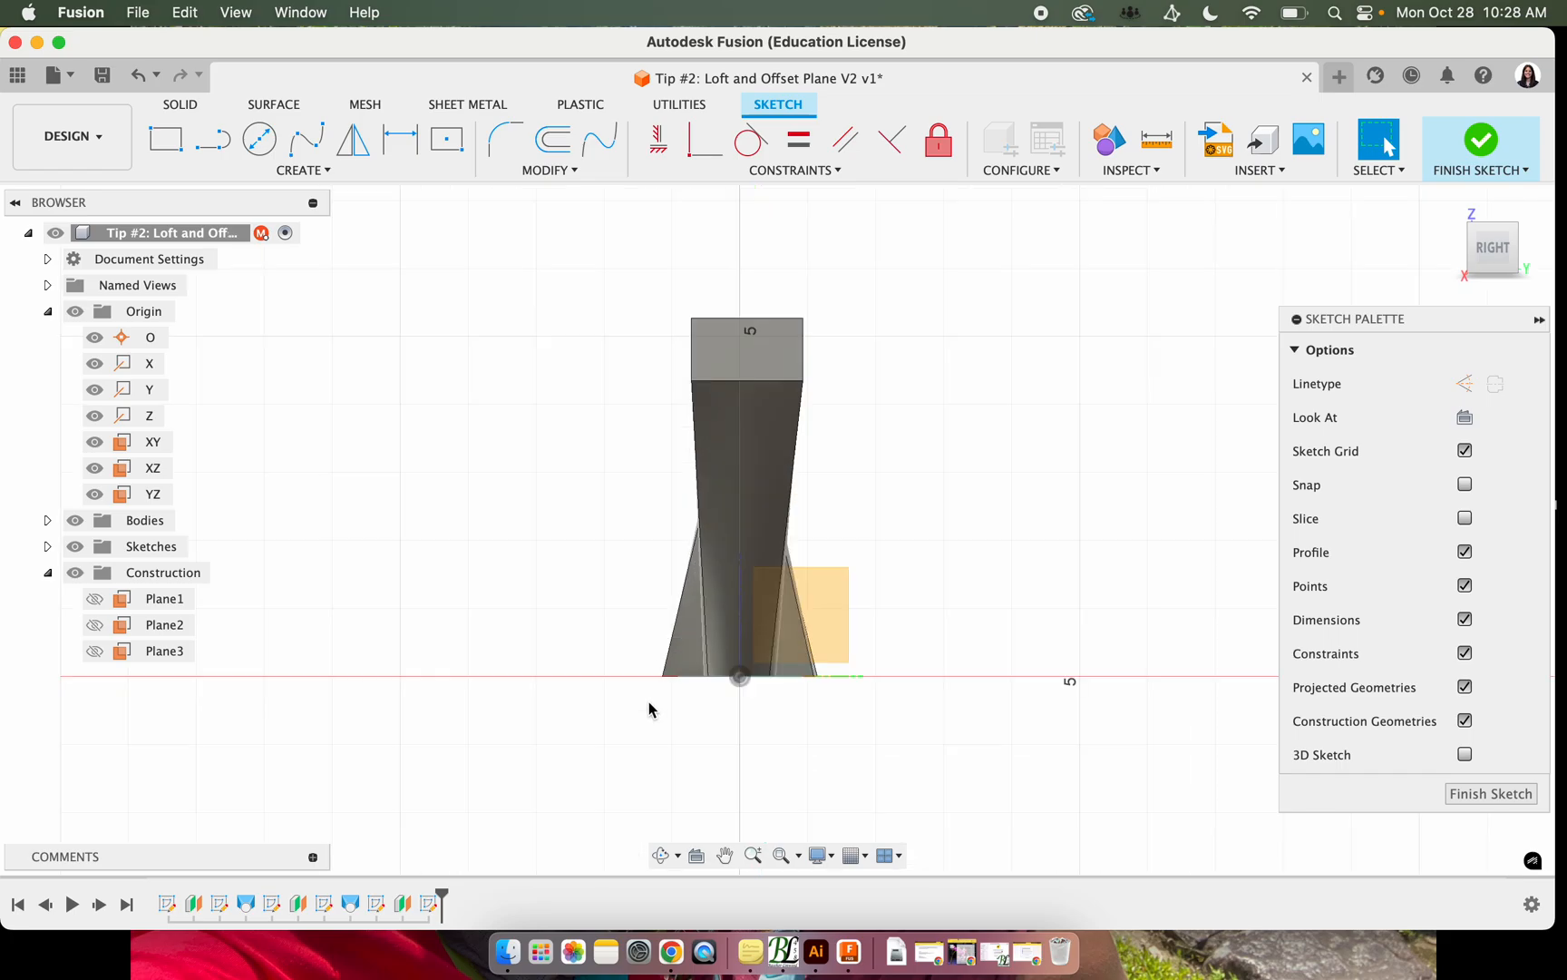
click(47, 519)
click(94, 546)
click(94, 572)
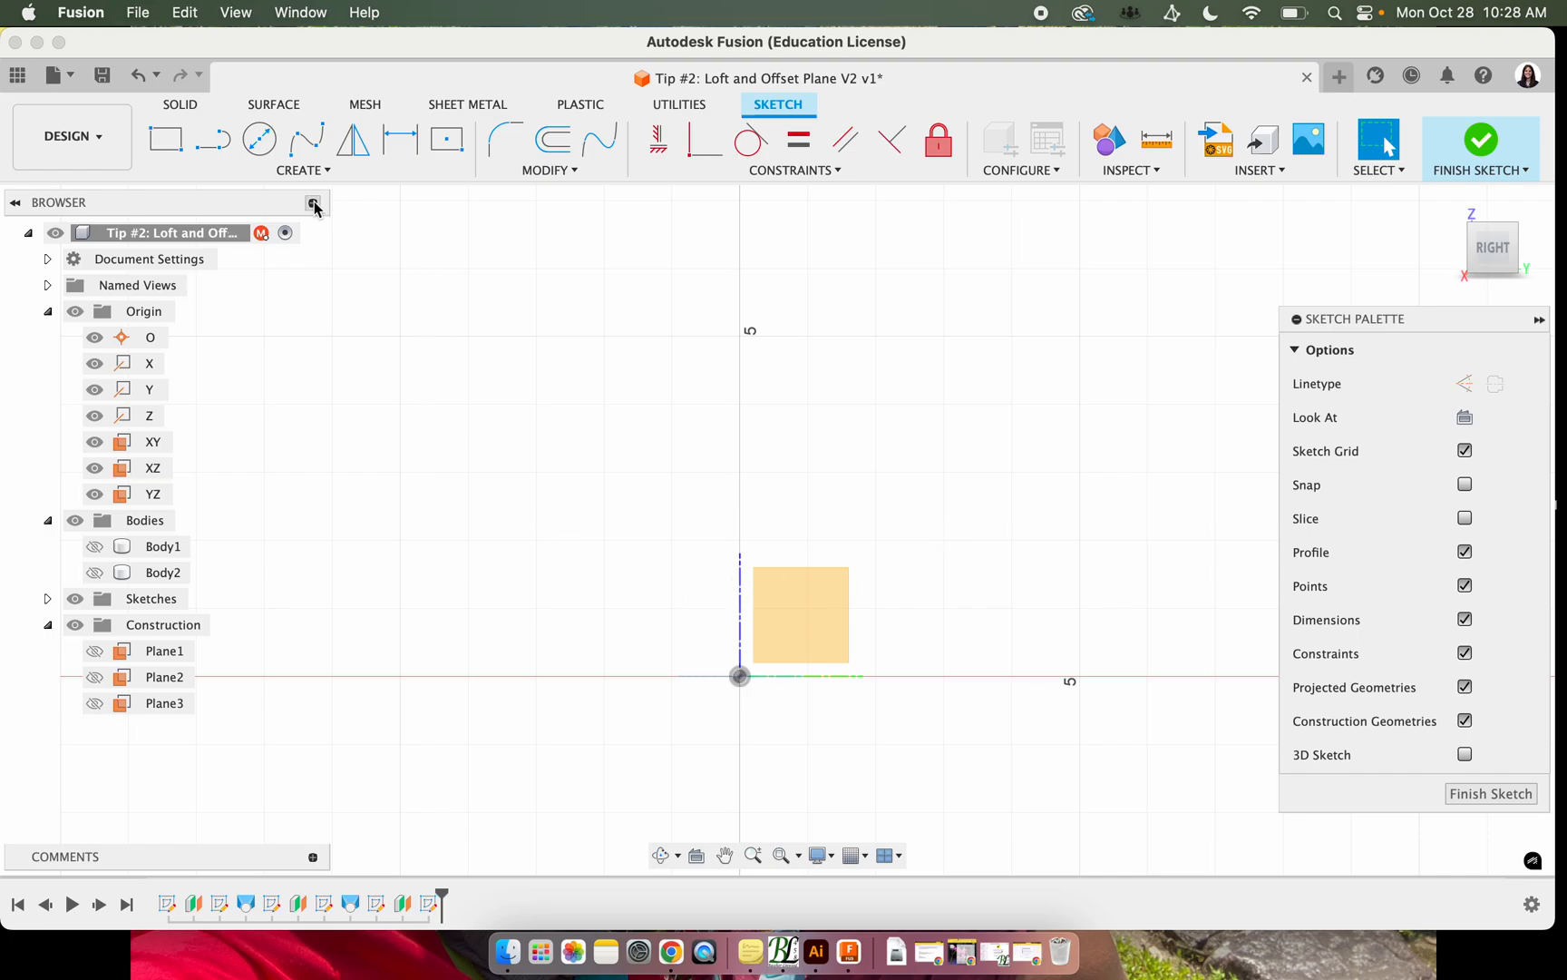
Sketch an ellipse about 2.7 in wide and 1.4 in high, centred about 5 in directly above the origin, and finish the sketch
click(276, 169)
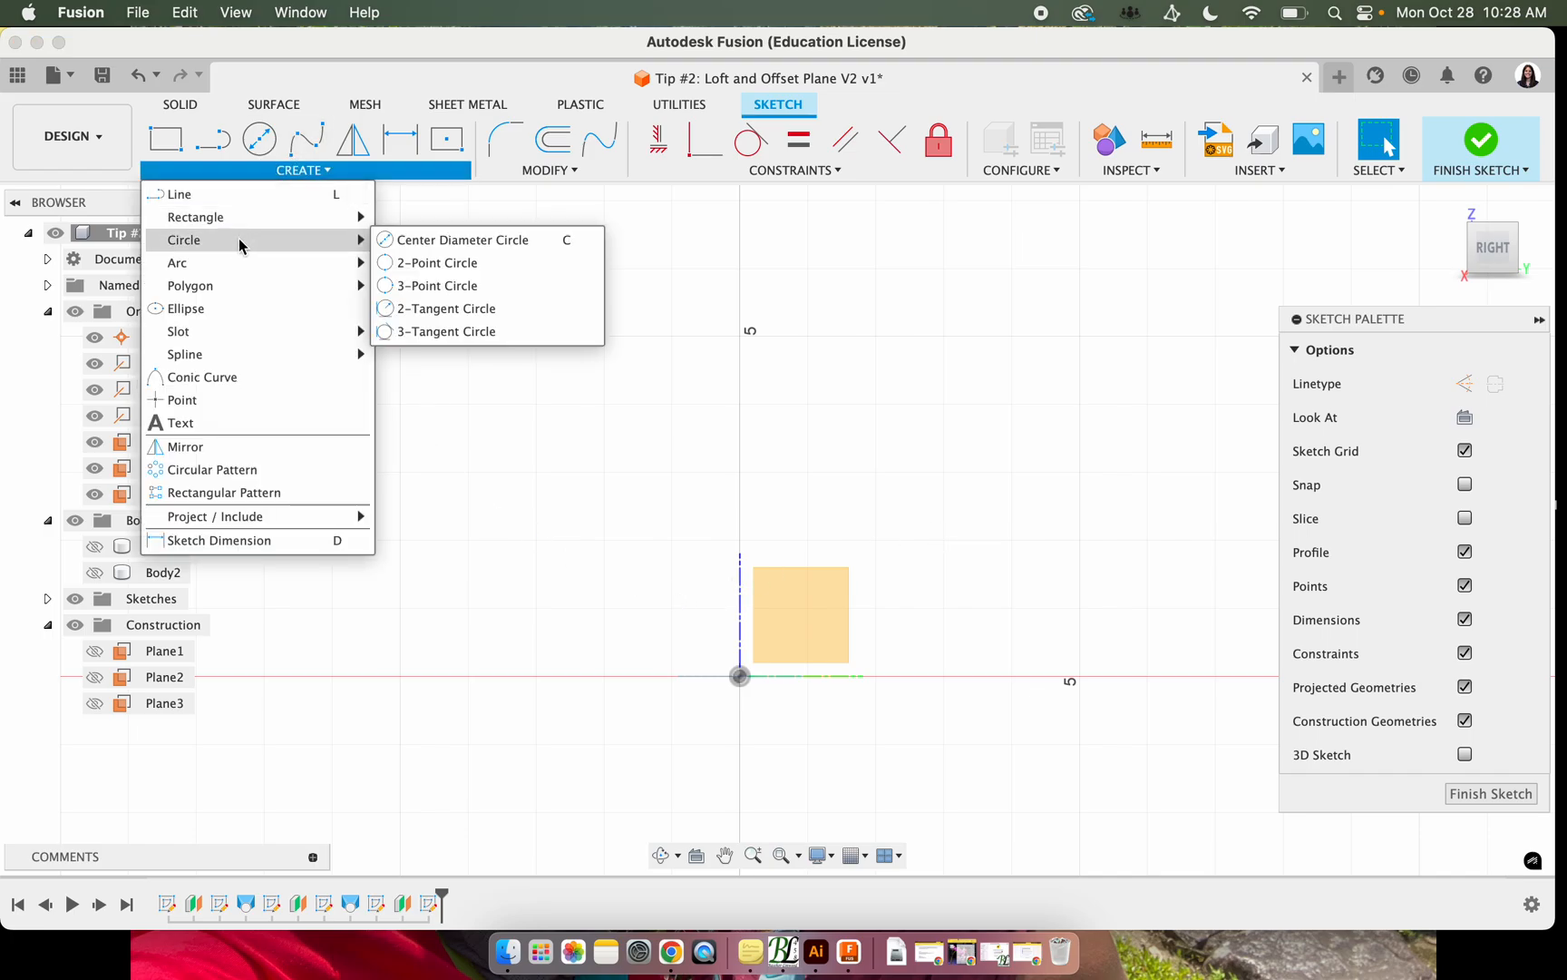
click(225, 309)
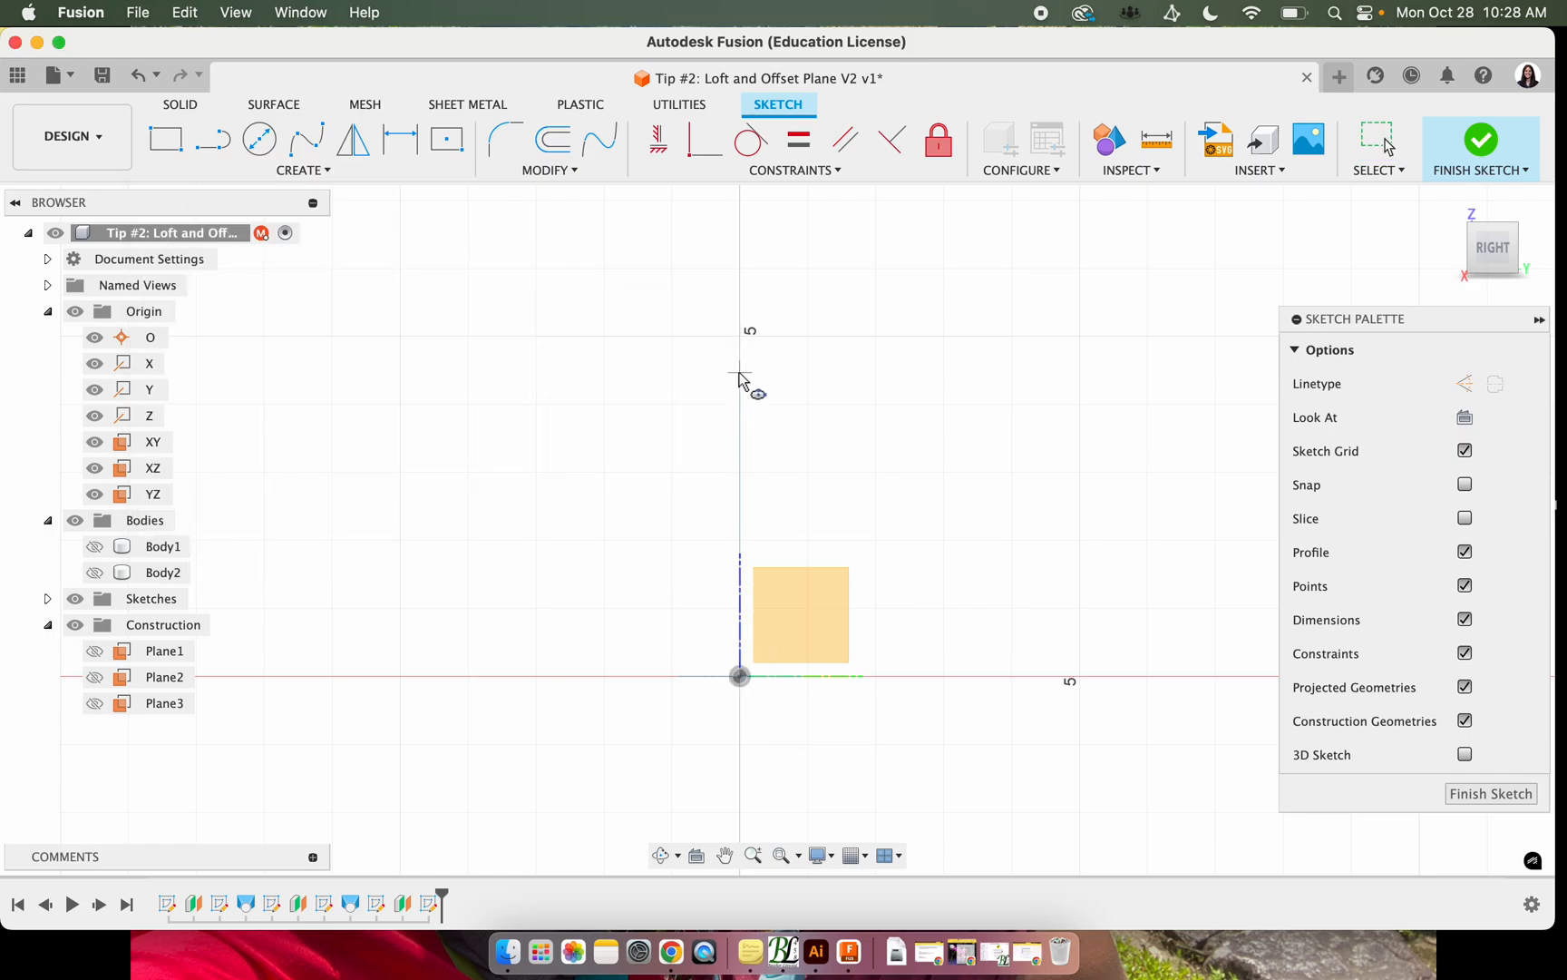
click(740, 333)
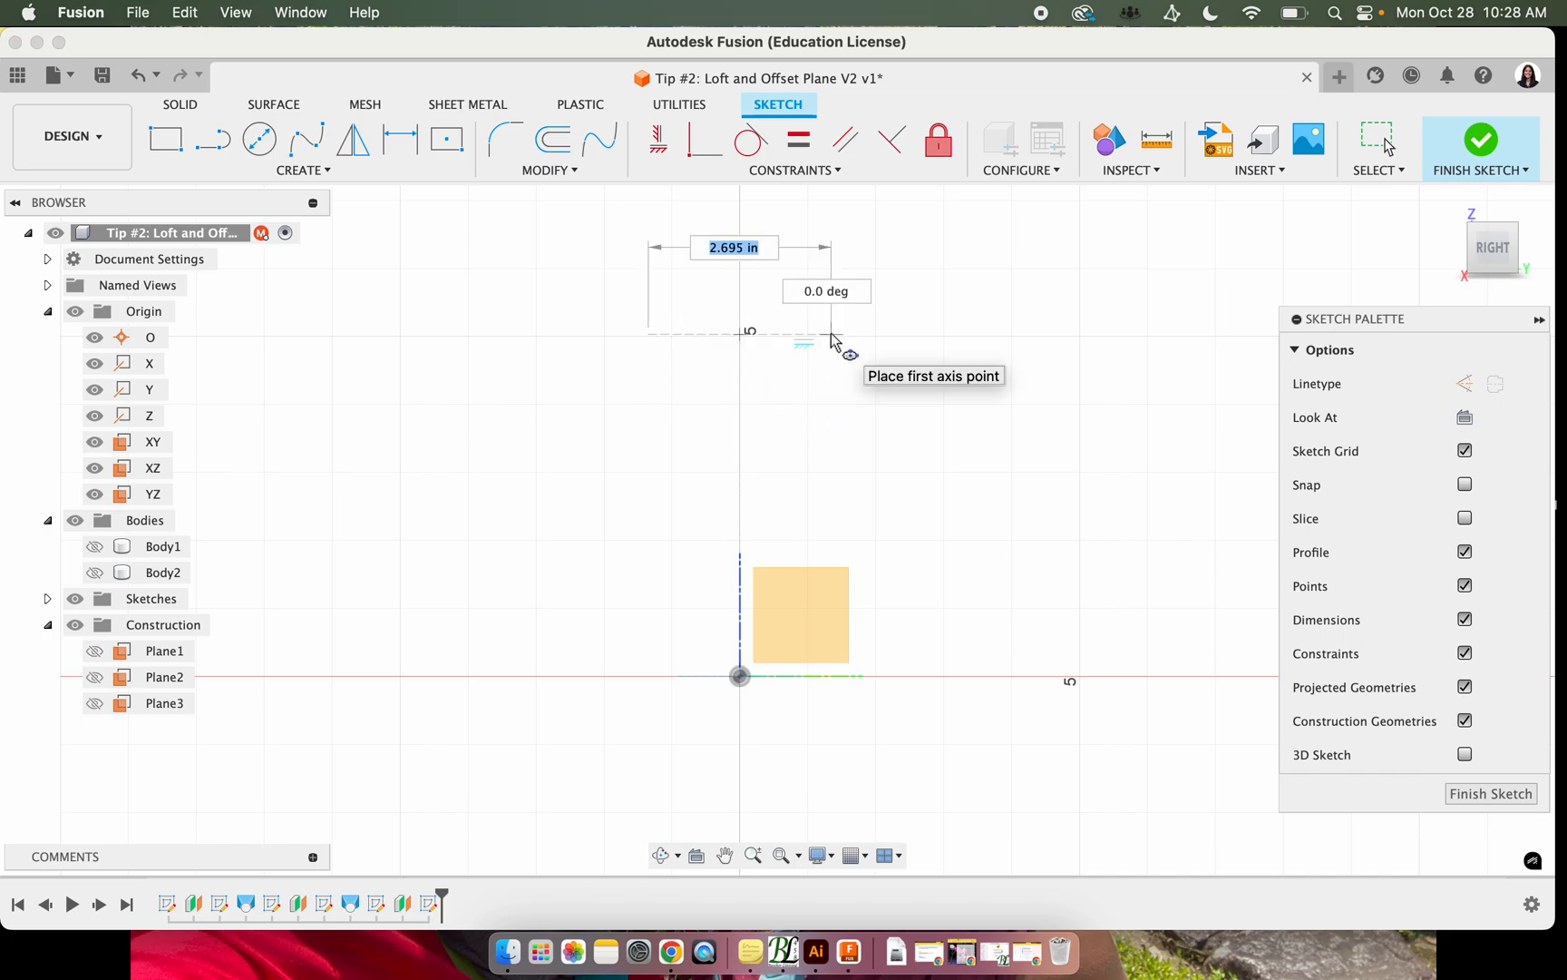
click(832, 334)
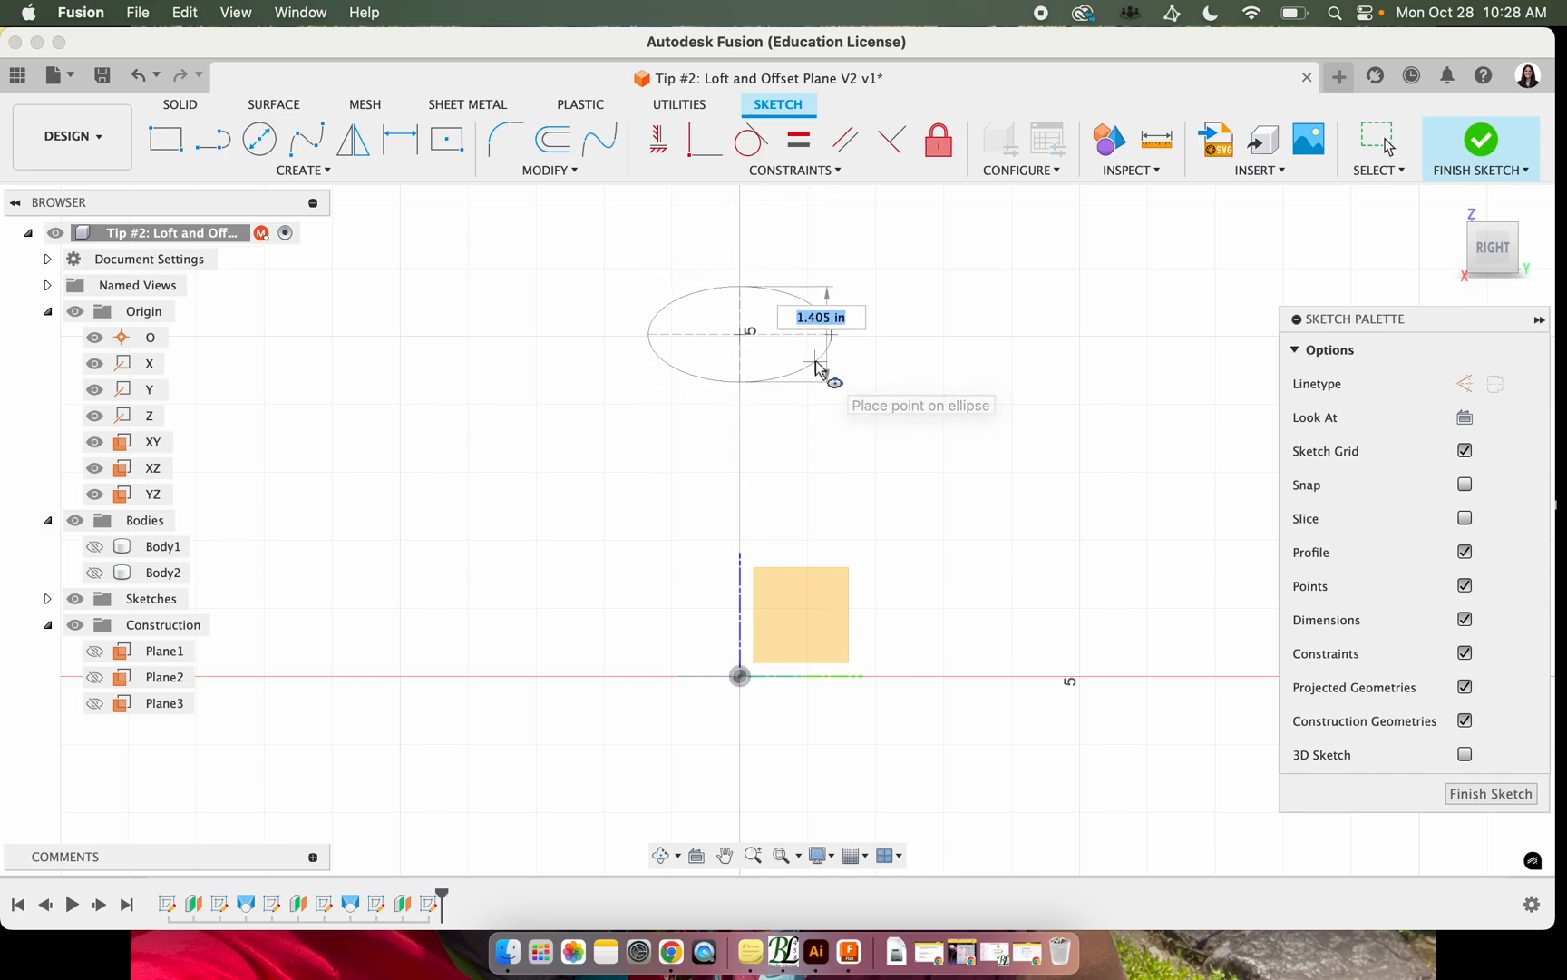
click(817, 368)
click(1479, 147)
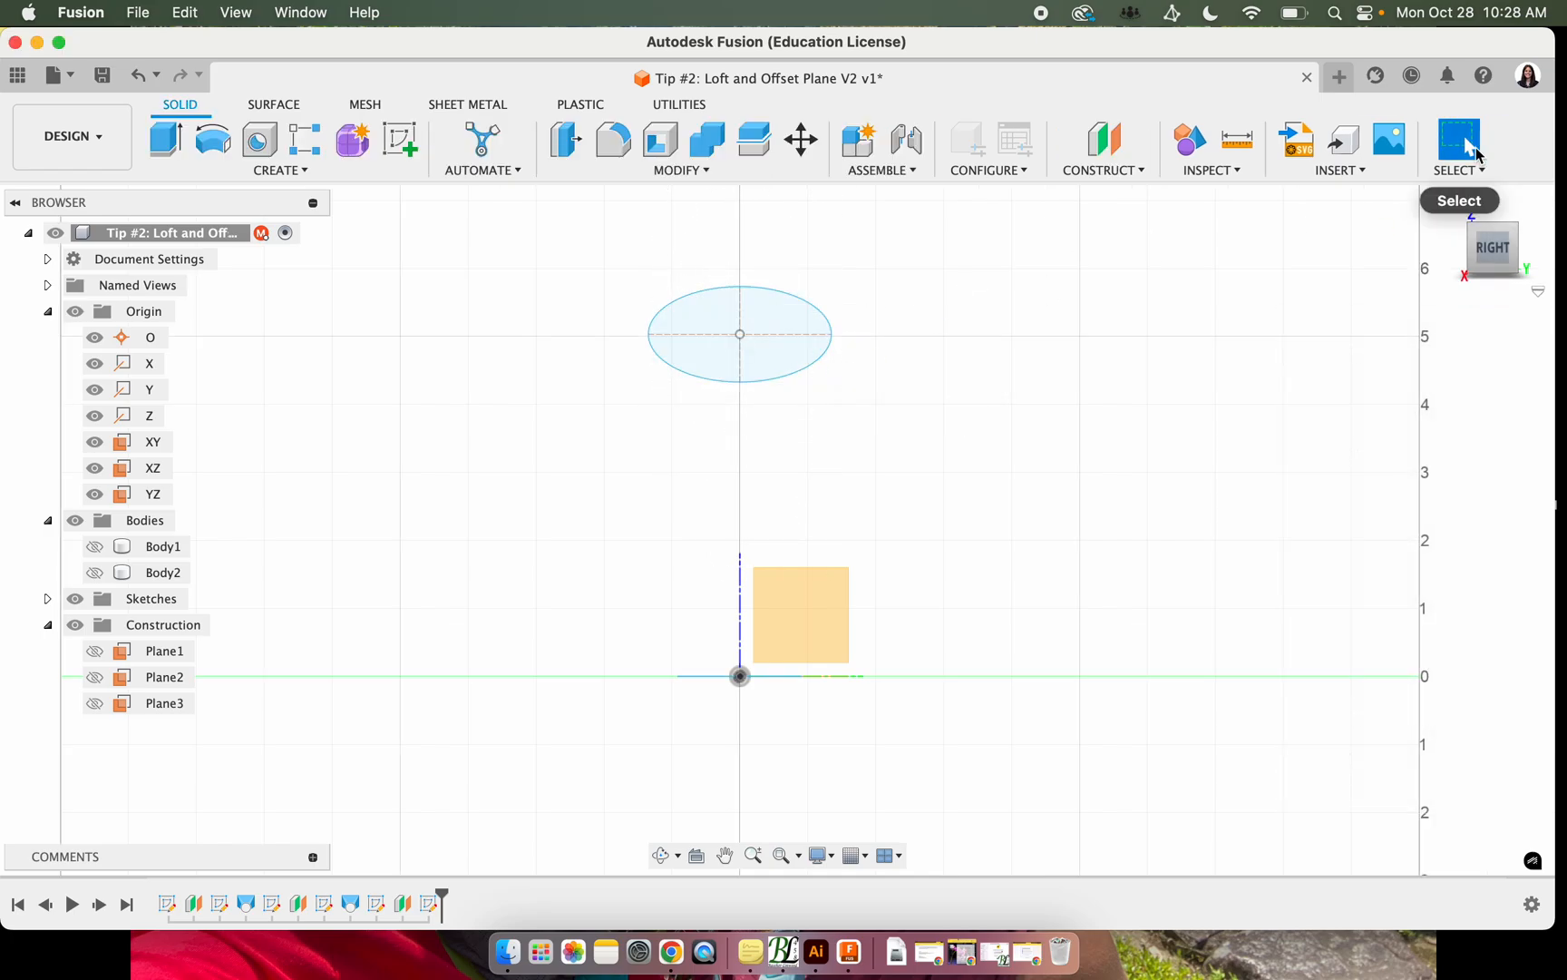
Start a sketch on the XZ origin plane and project the centre points of the ellipse and the ground rectangle into it
click(1449, 210)
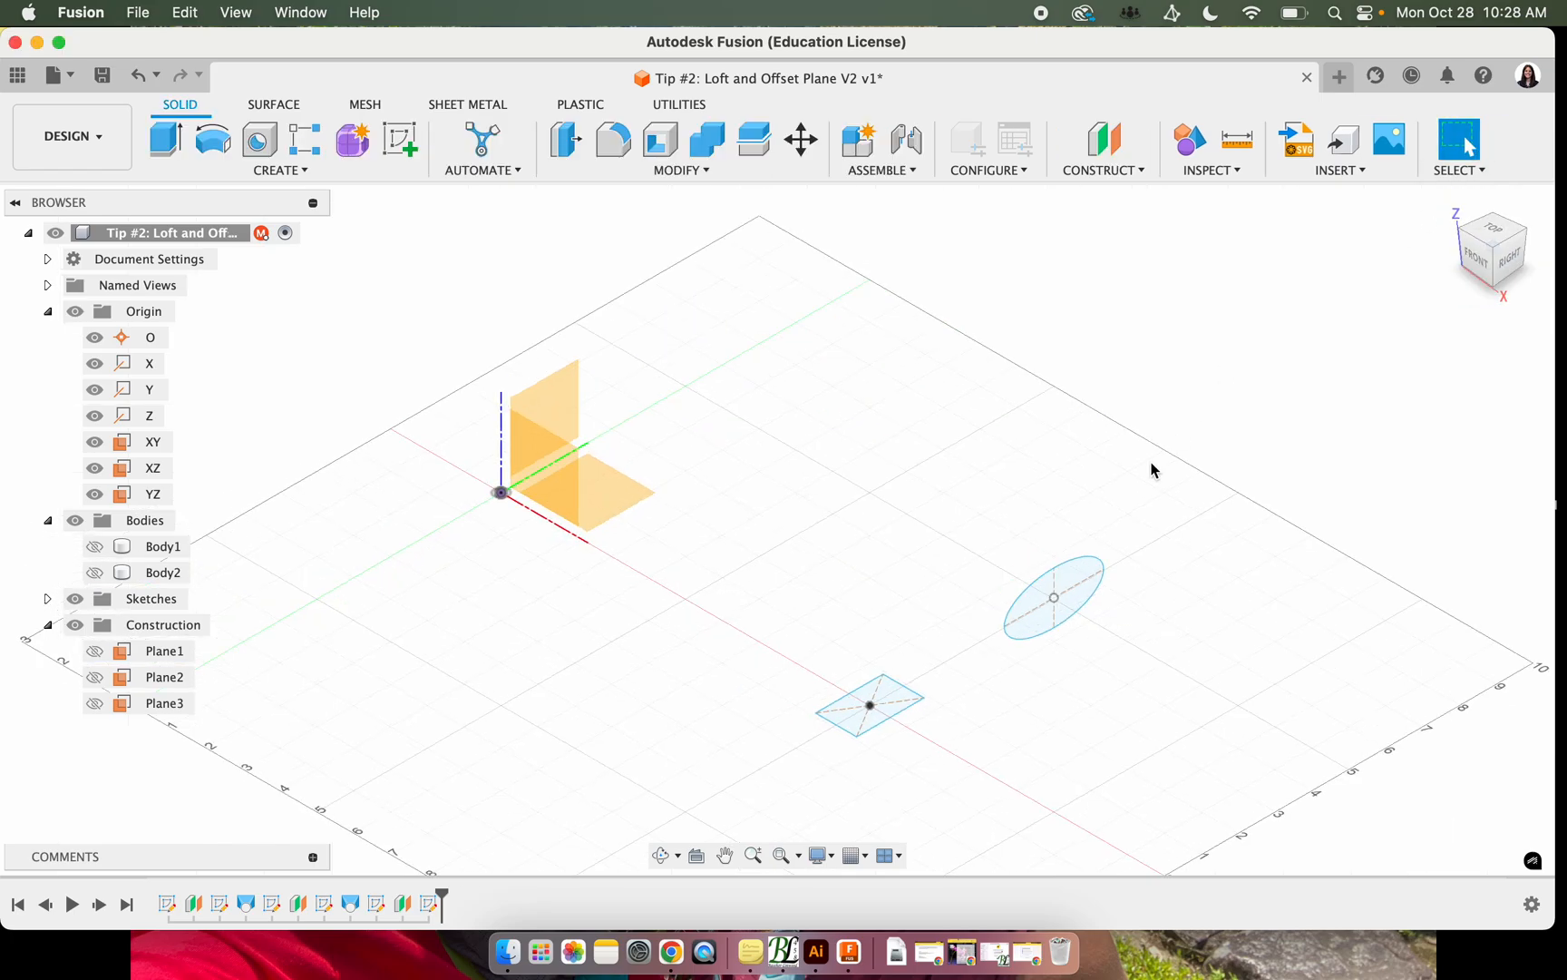
click(1482, 265)
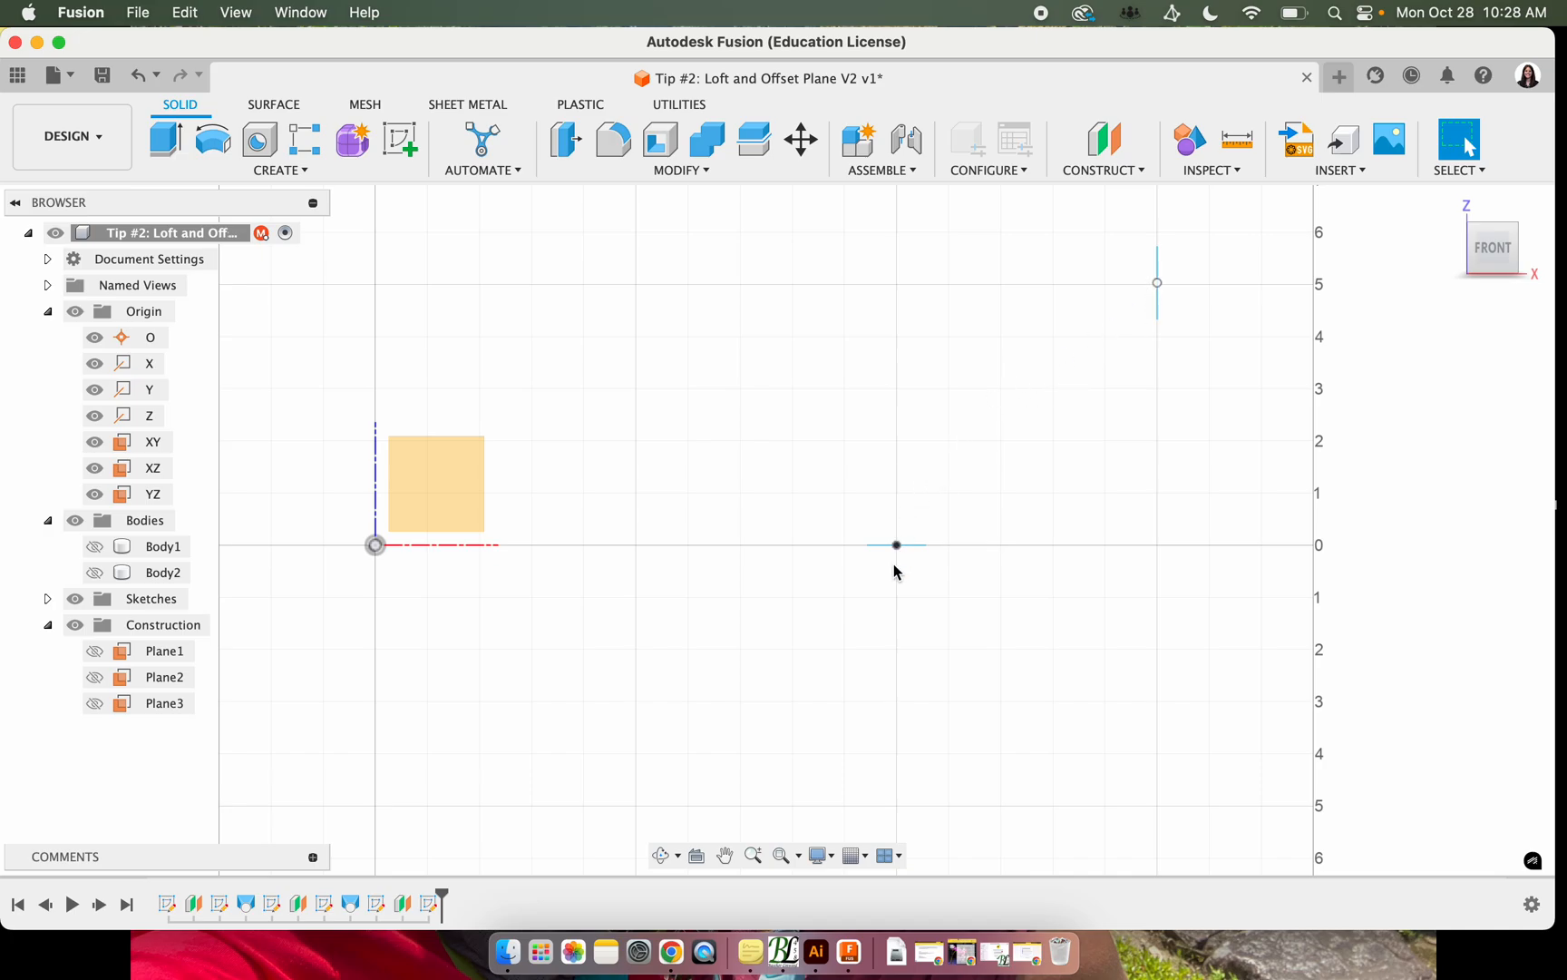
click(400, 141)
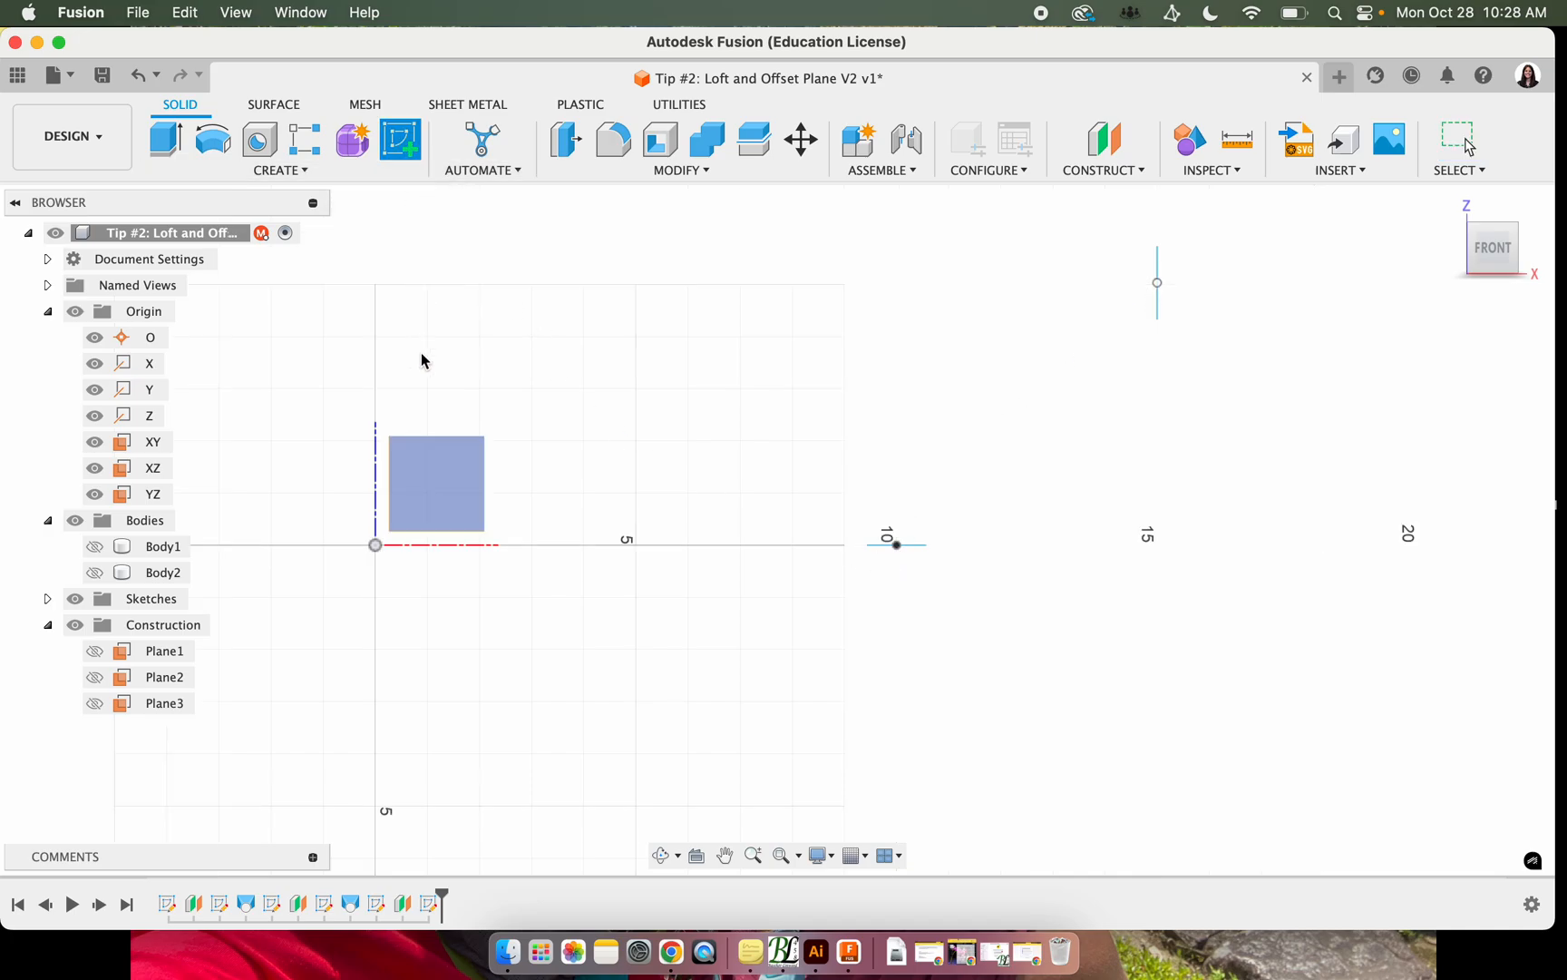
click(436, 469)
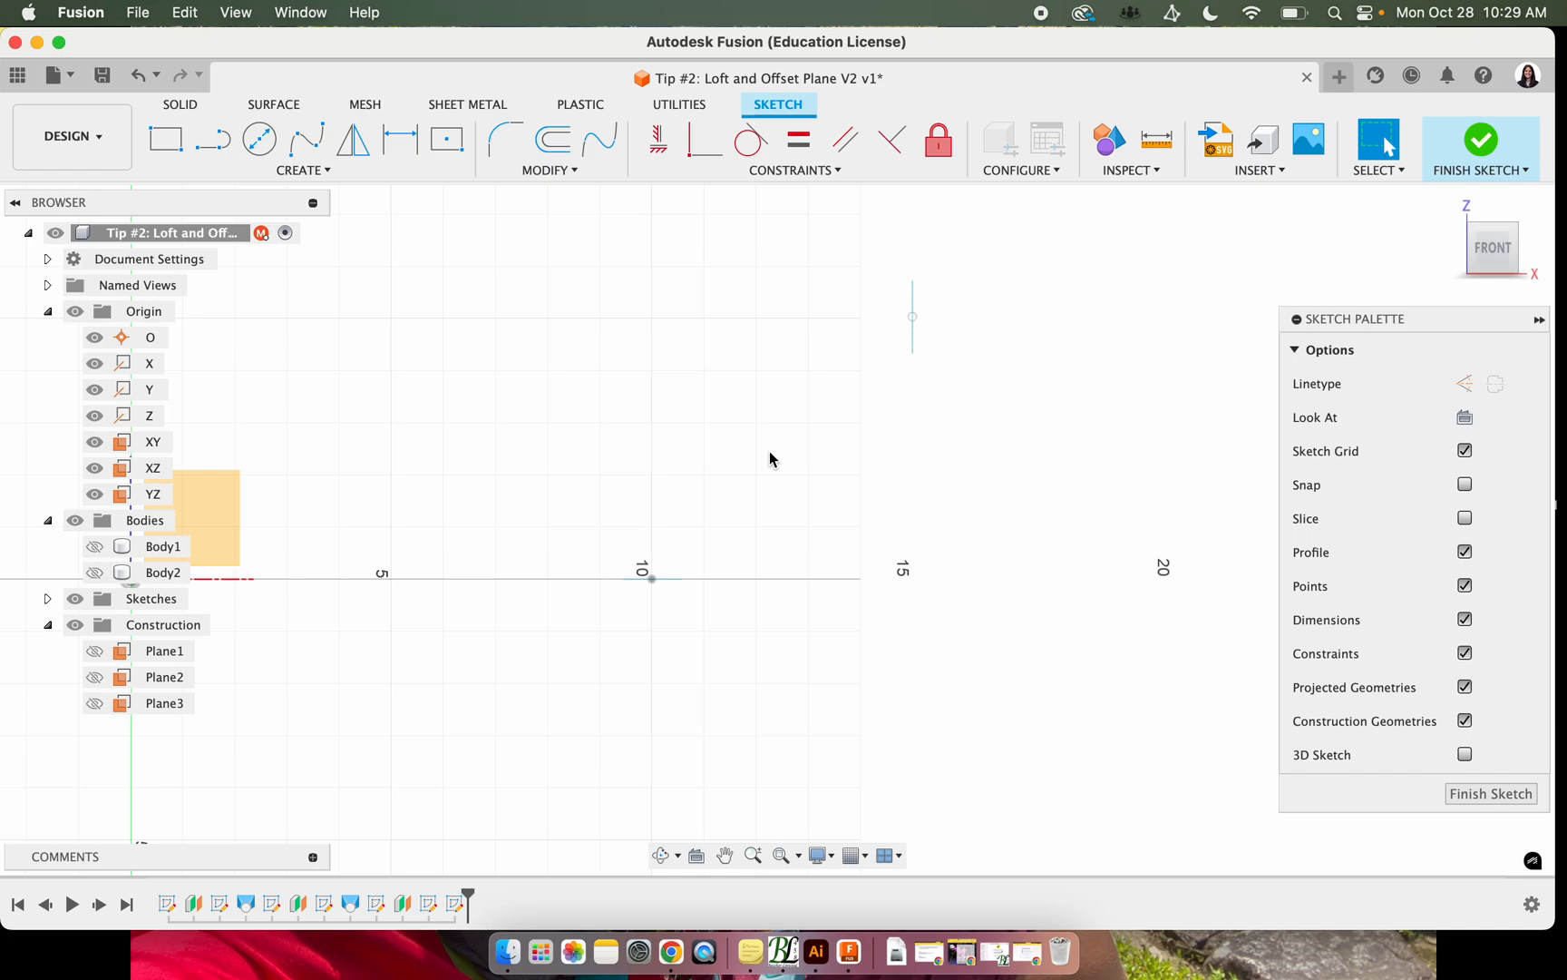
key(p)
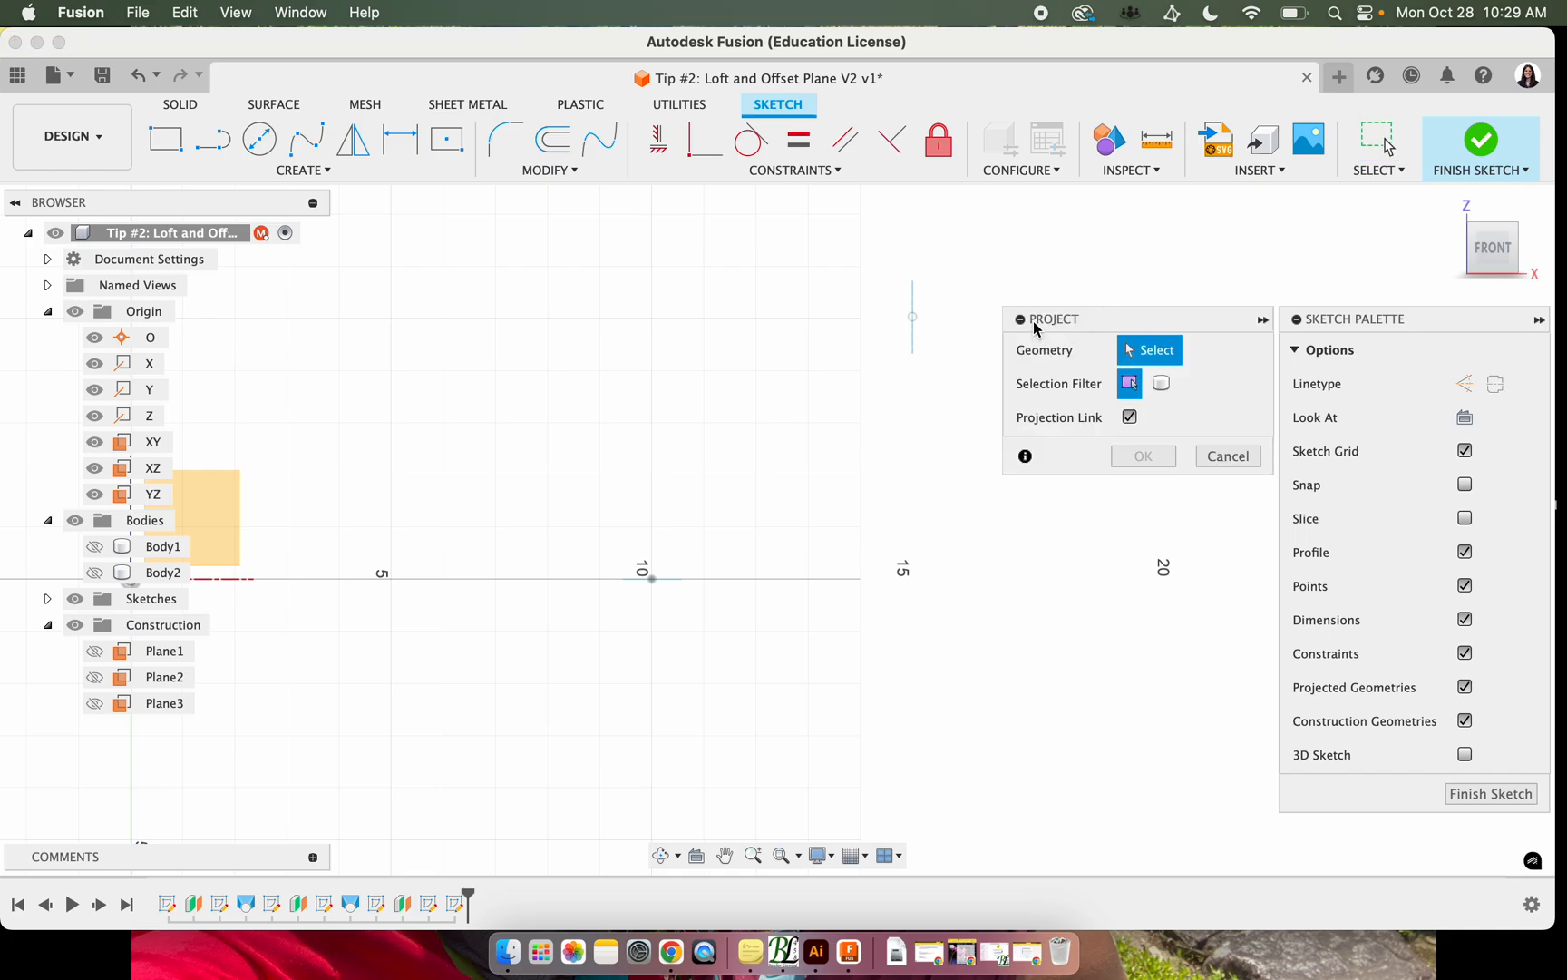
click(912, 318)
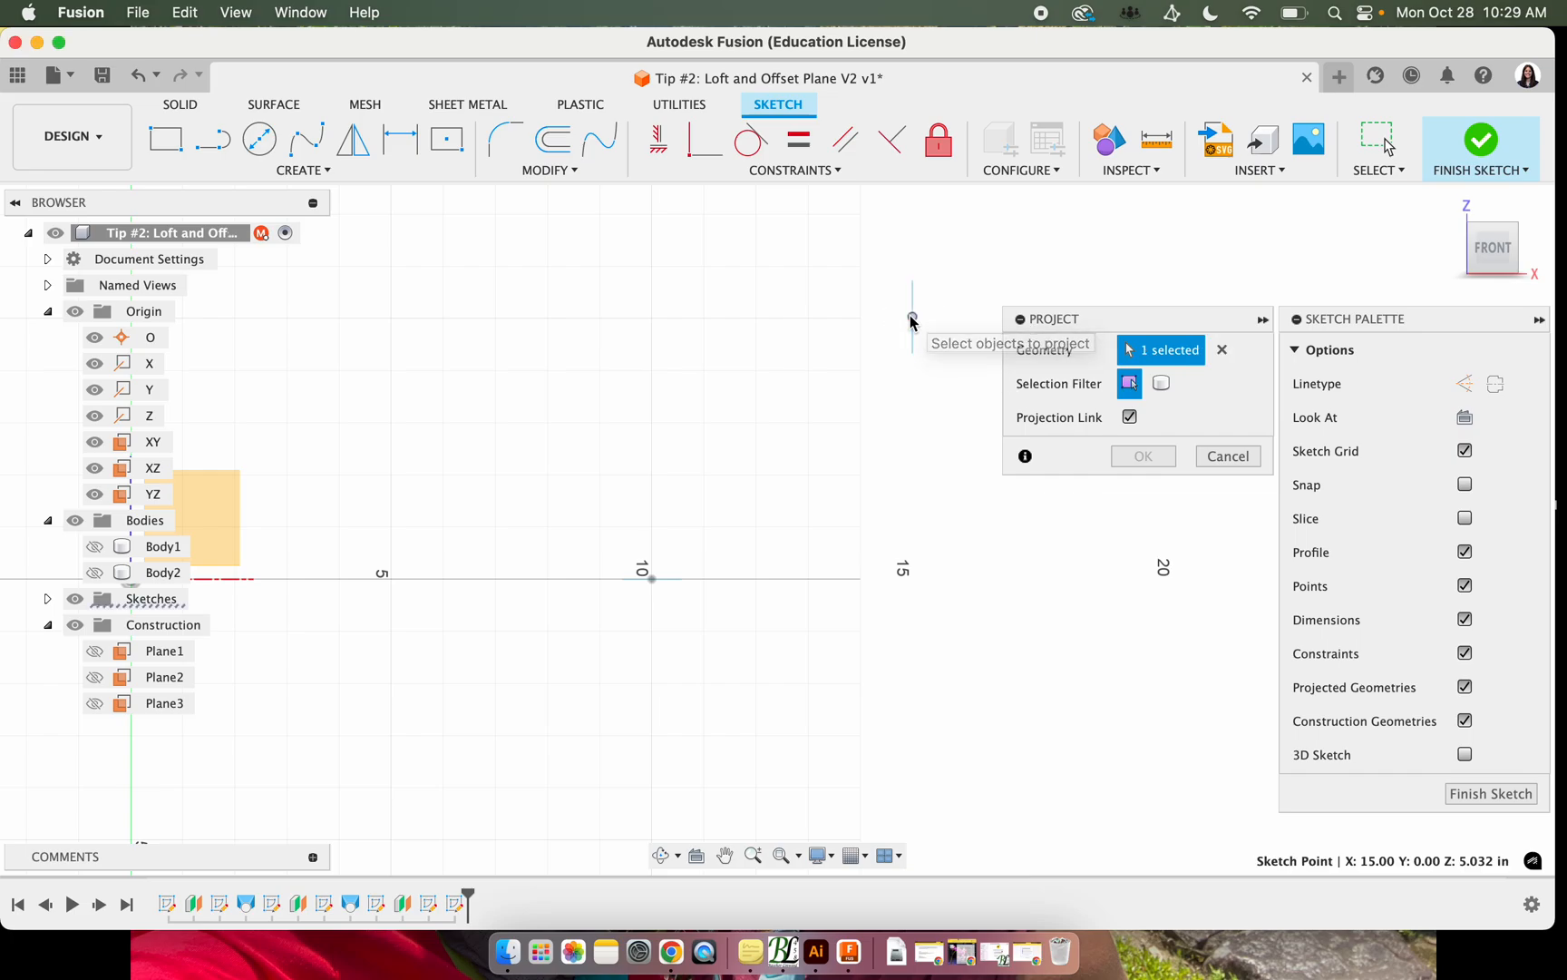
click(651, 580)
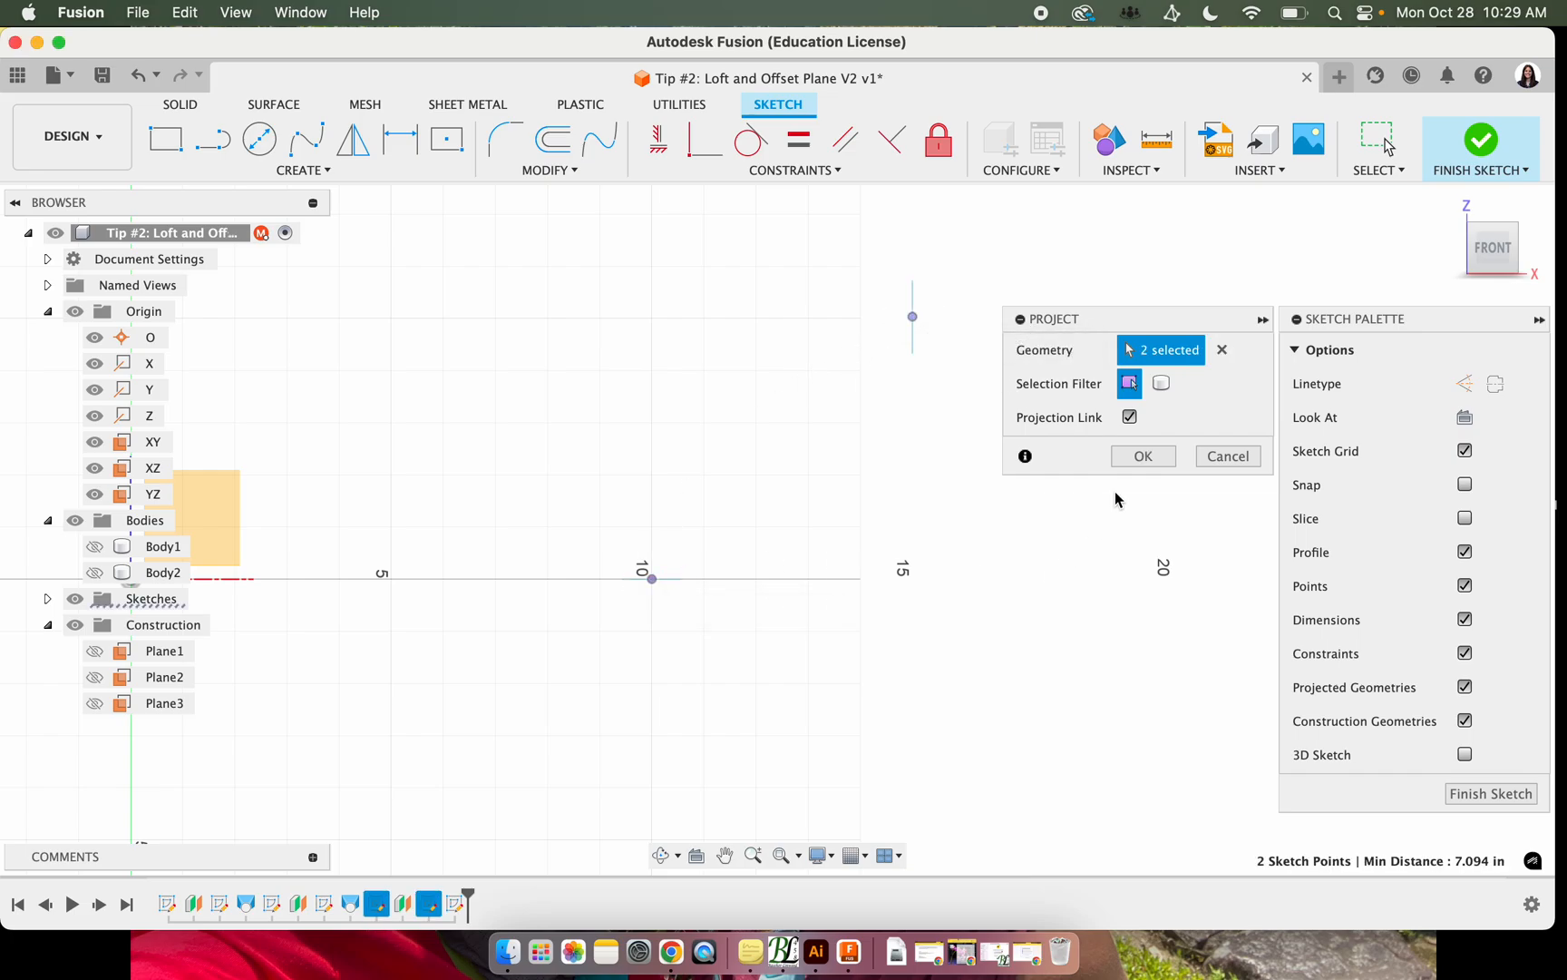
click(1159, 455)
Draw a 3-point arc between the two projected centre points, bulging down and away from the origin, and finish the sketch
click(254, 171)
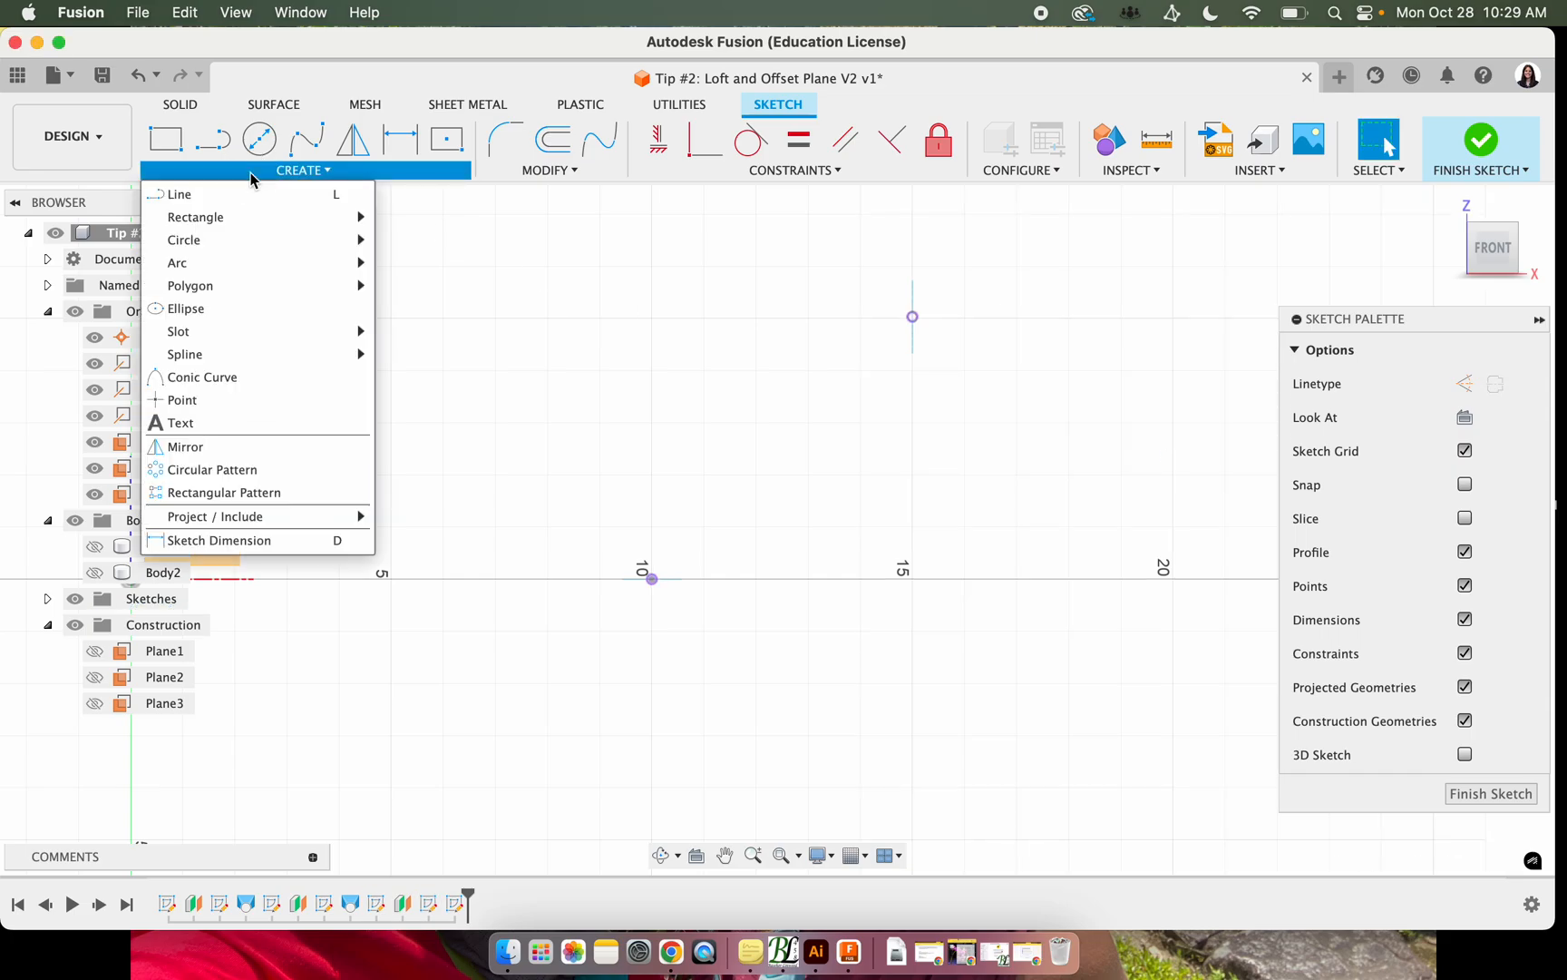
mouse_move(219, 273)
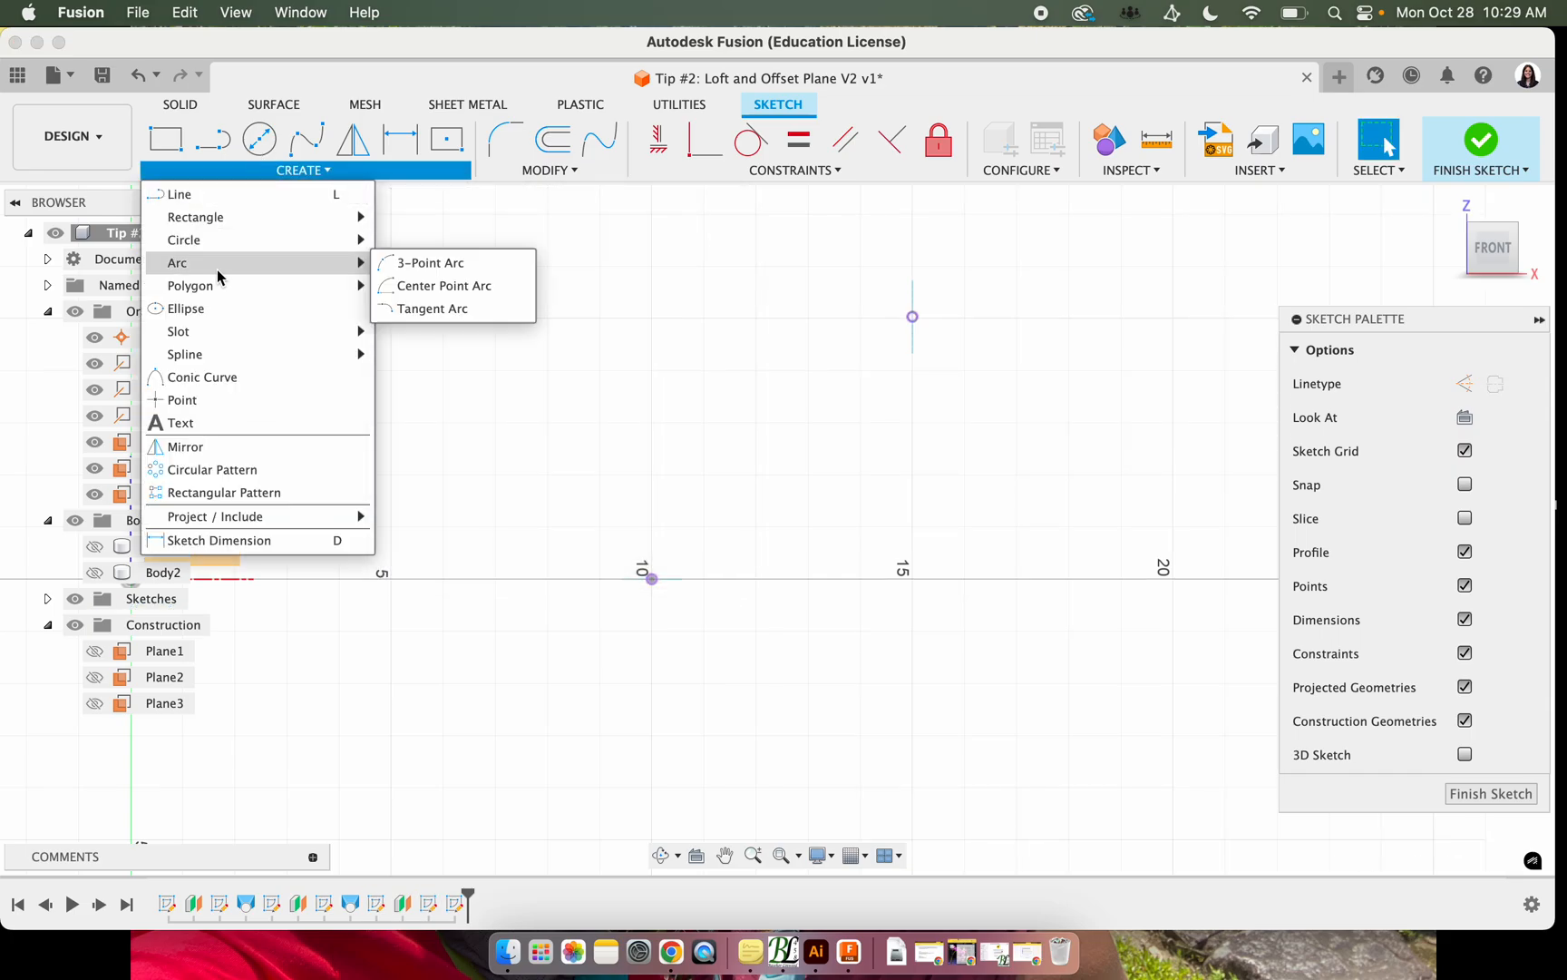
click(419, 268)
click(913, 316)
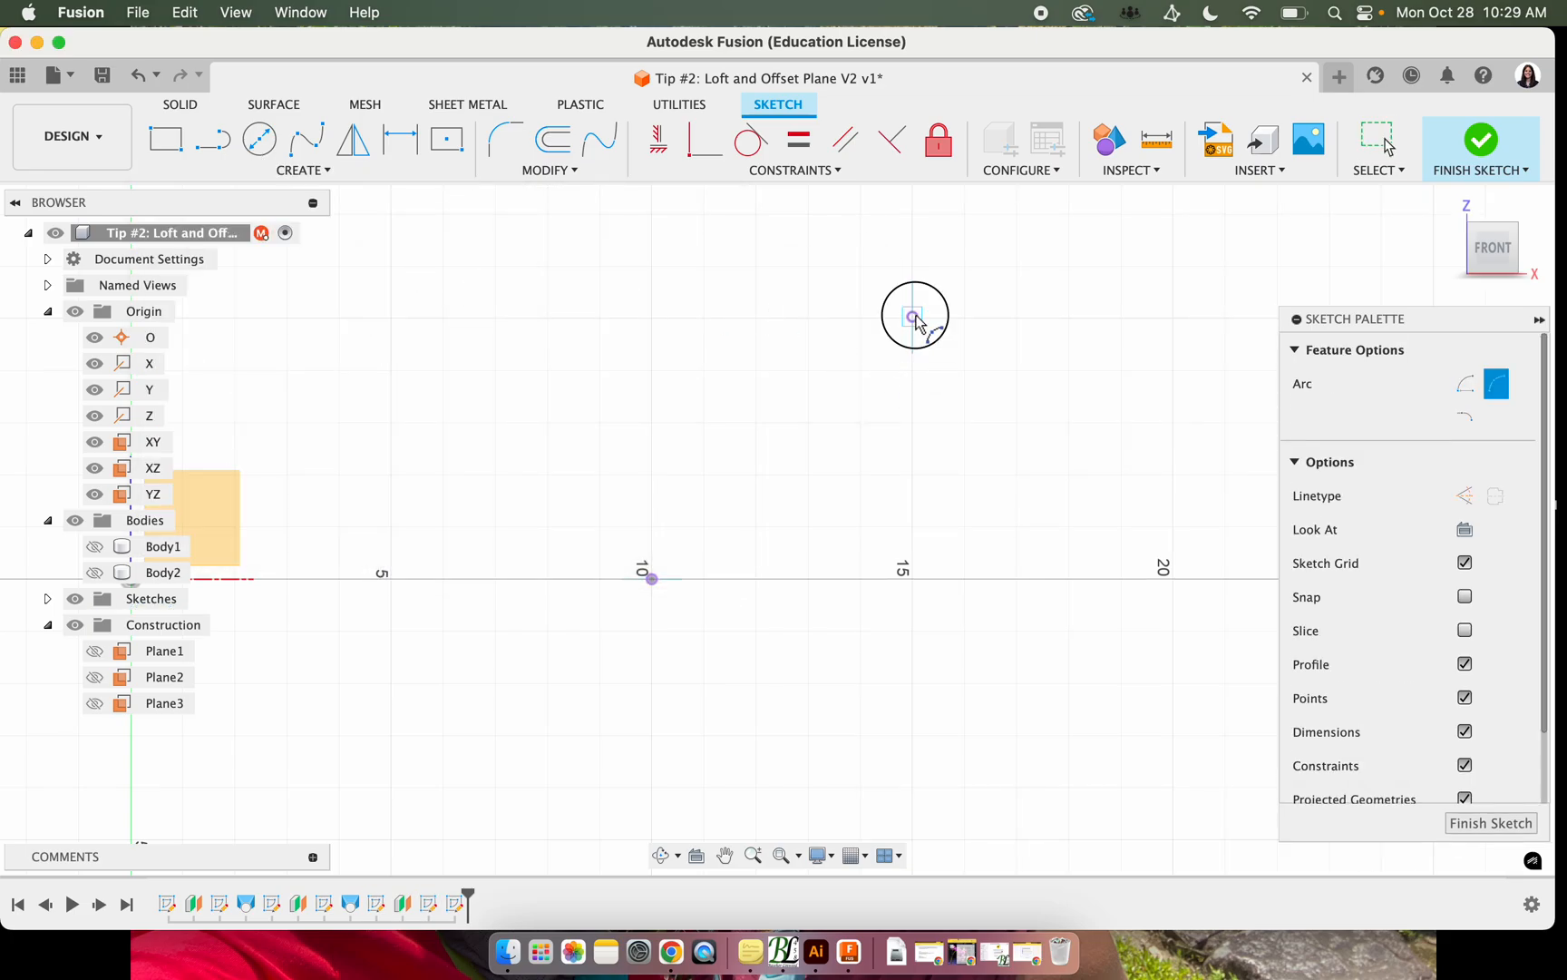
click(652, 578)
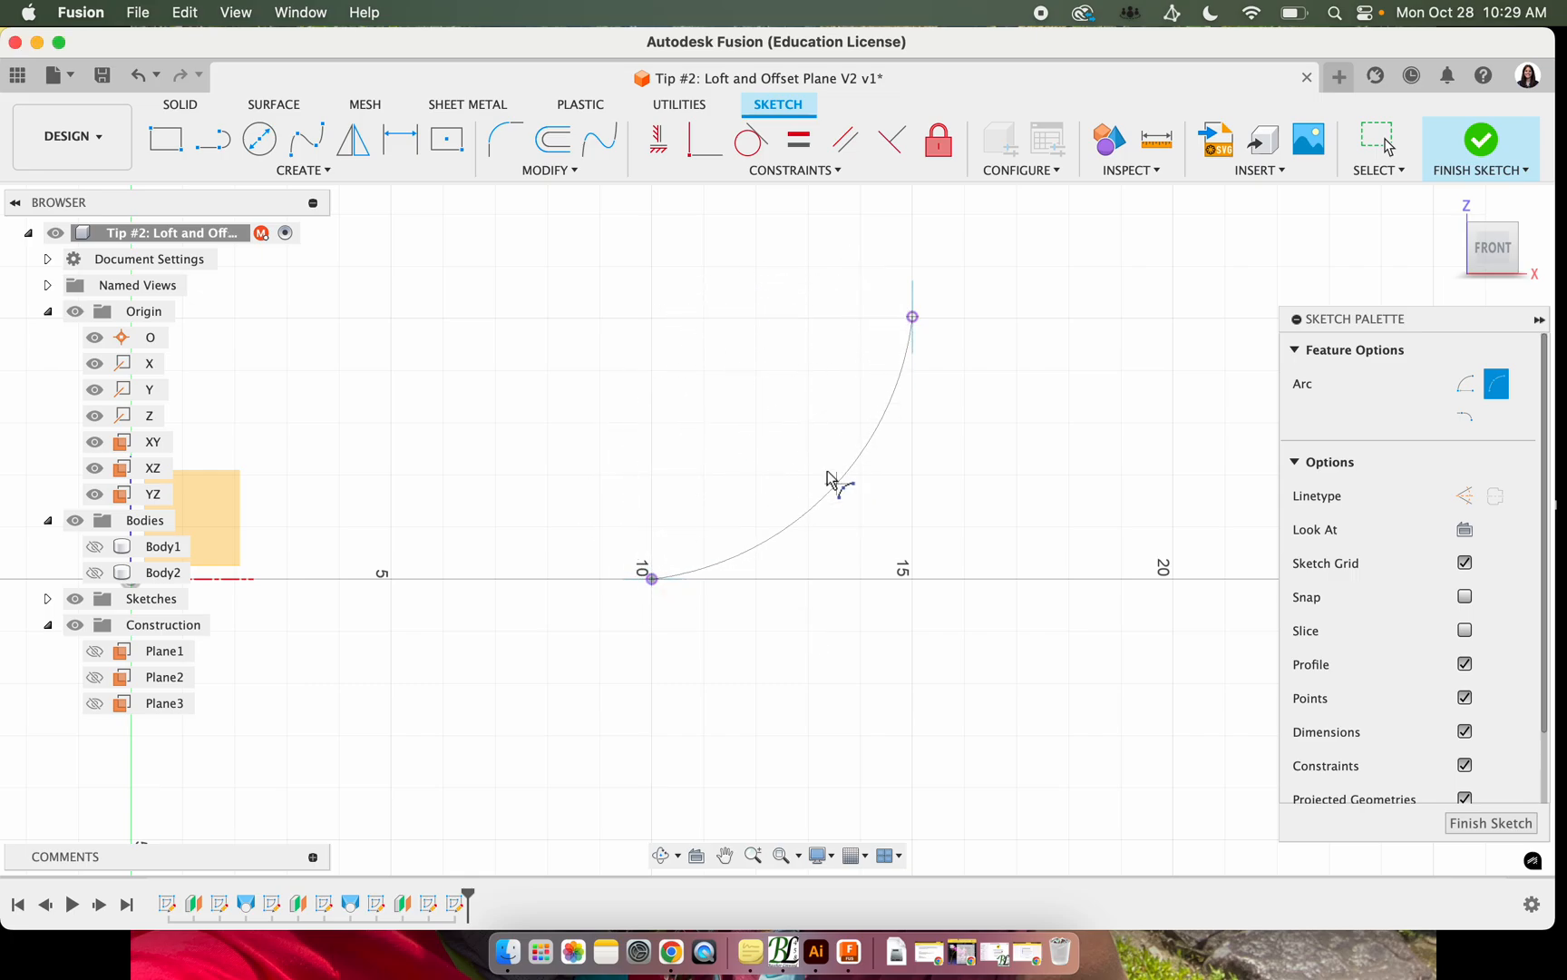
click(826, 530)
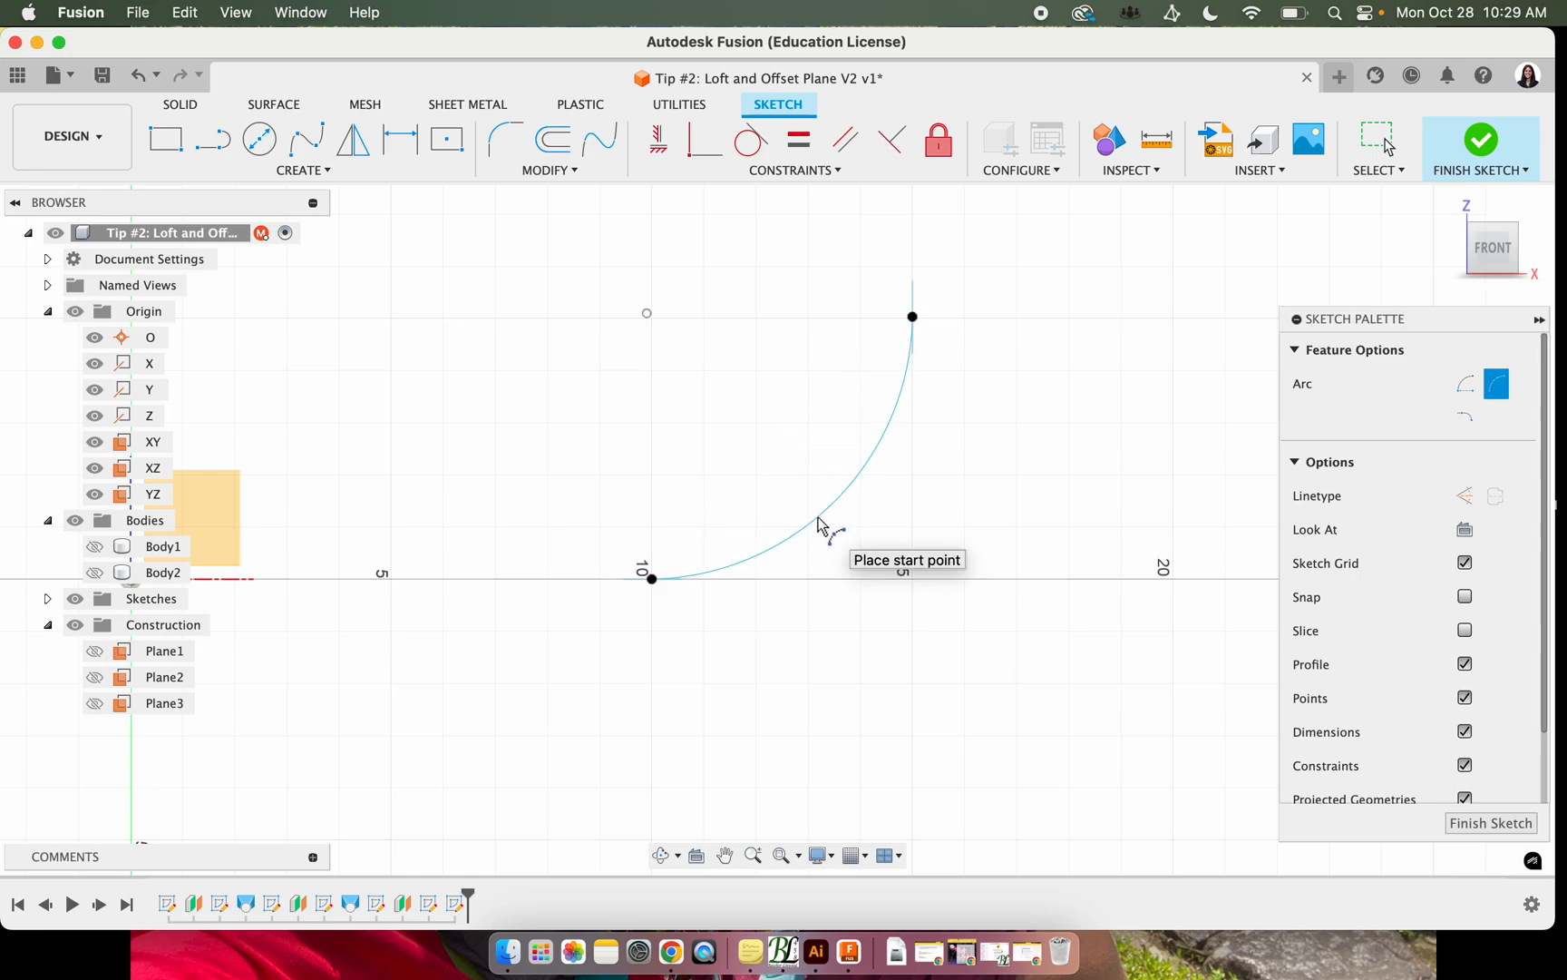
click(1479, 154)
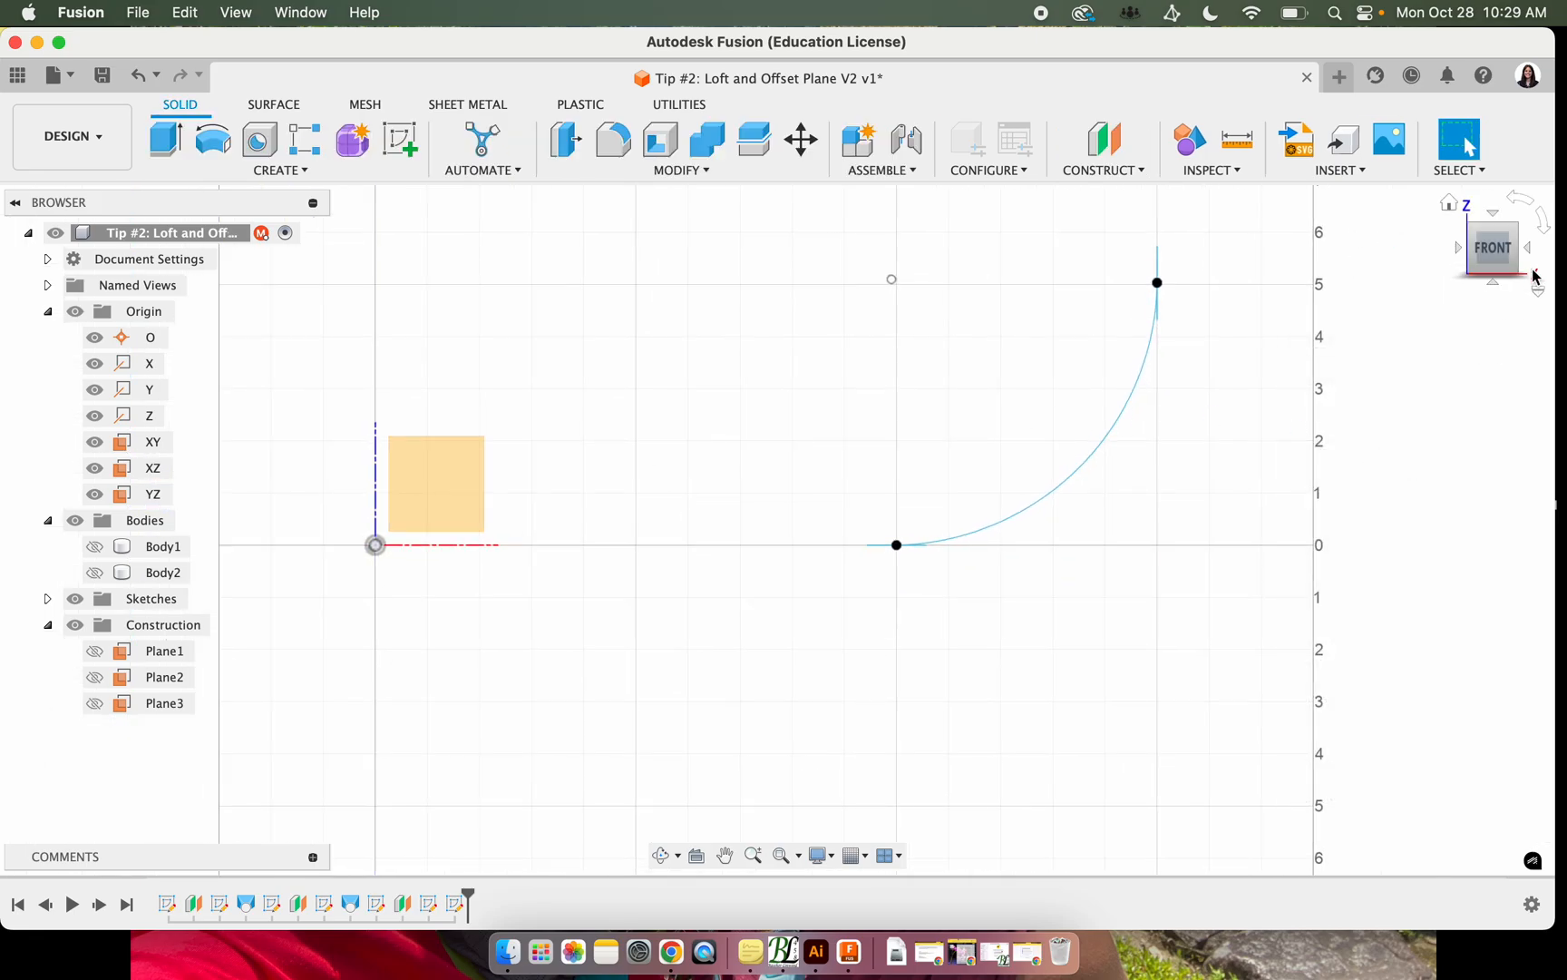
Try to loft the ground rectangle to the ellipse using the downward-bulging arc as centerline, and cancel the loft
click(1450, 203)
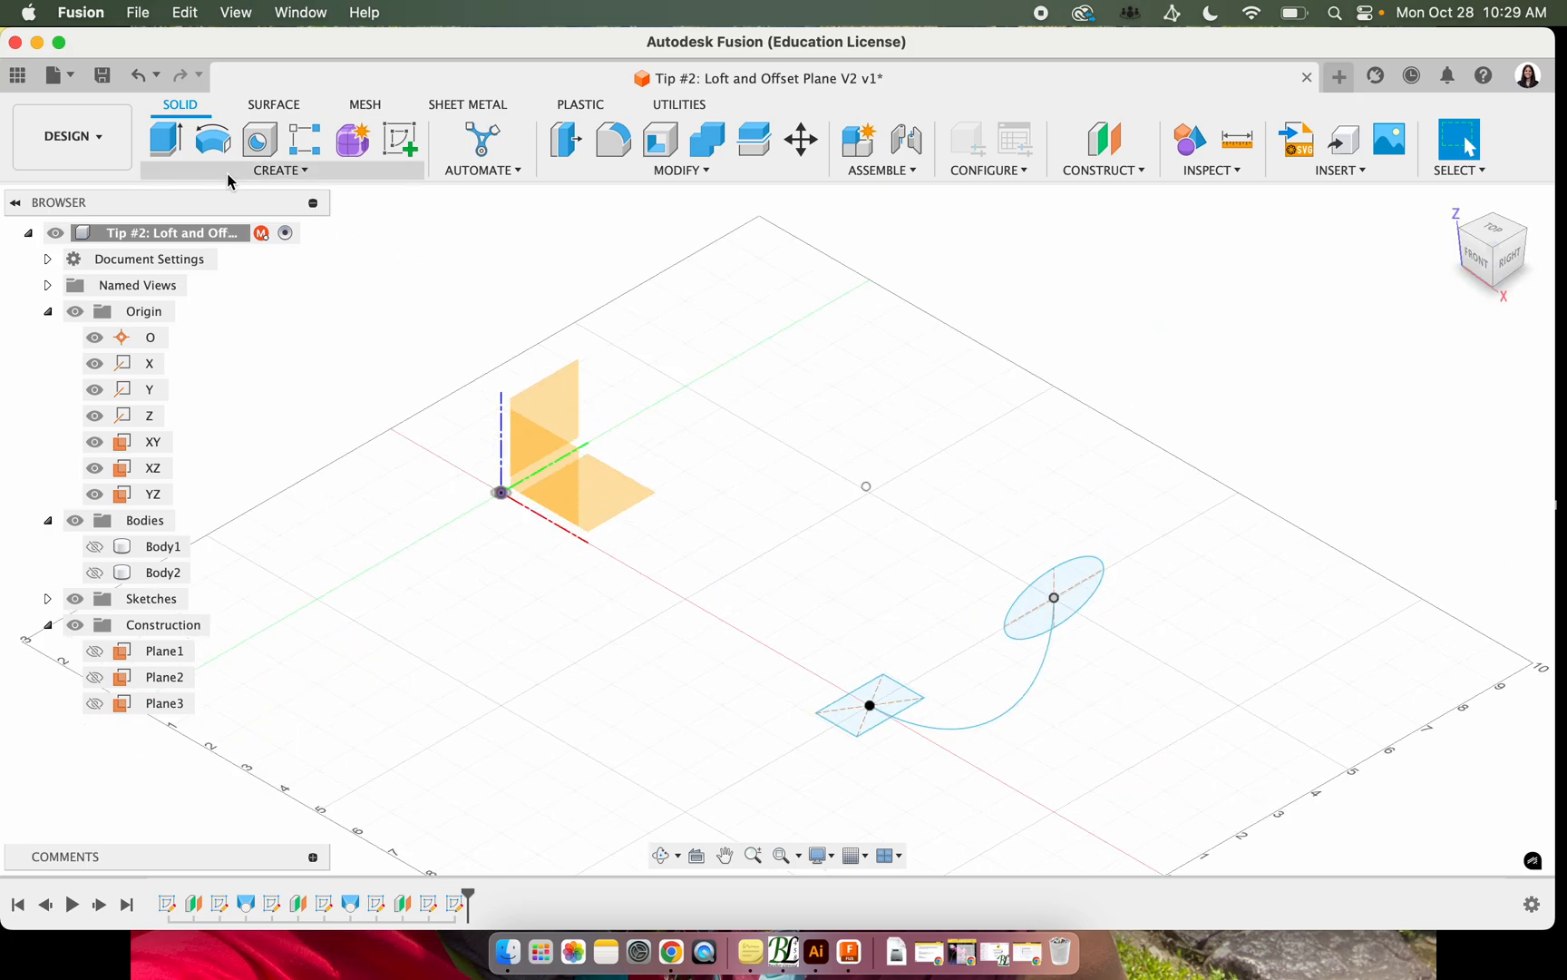
click(280, 170)
click(179, 355)
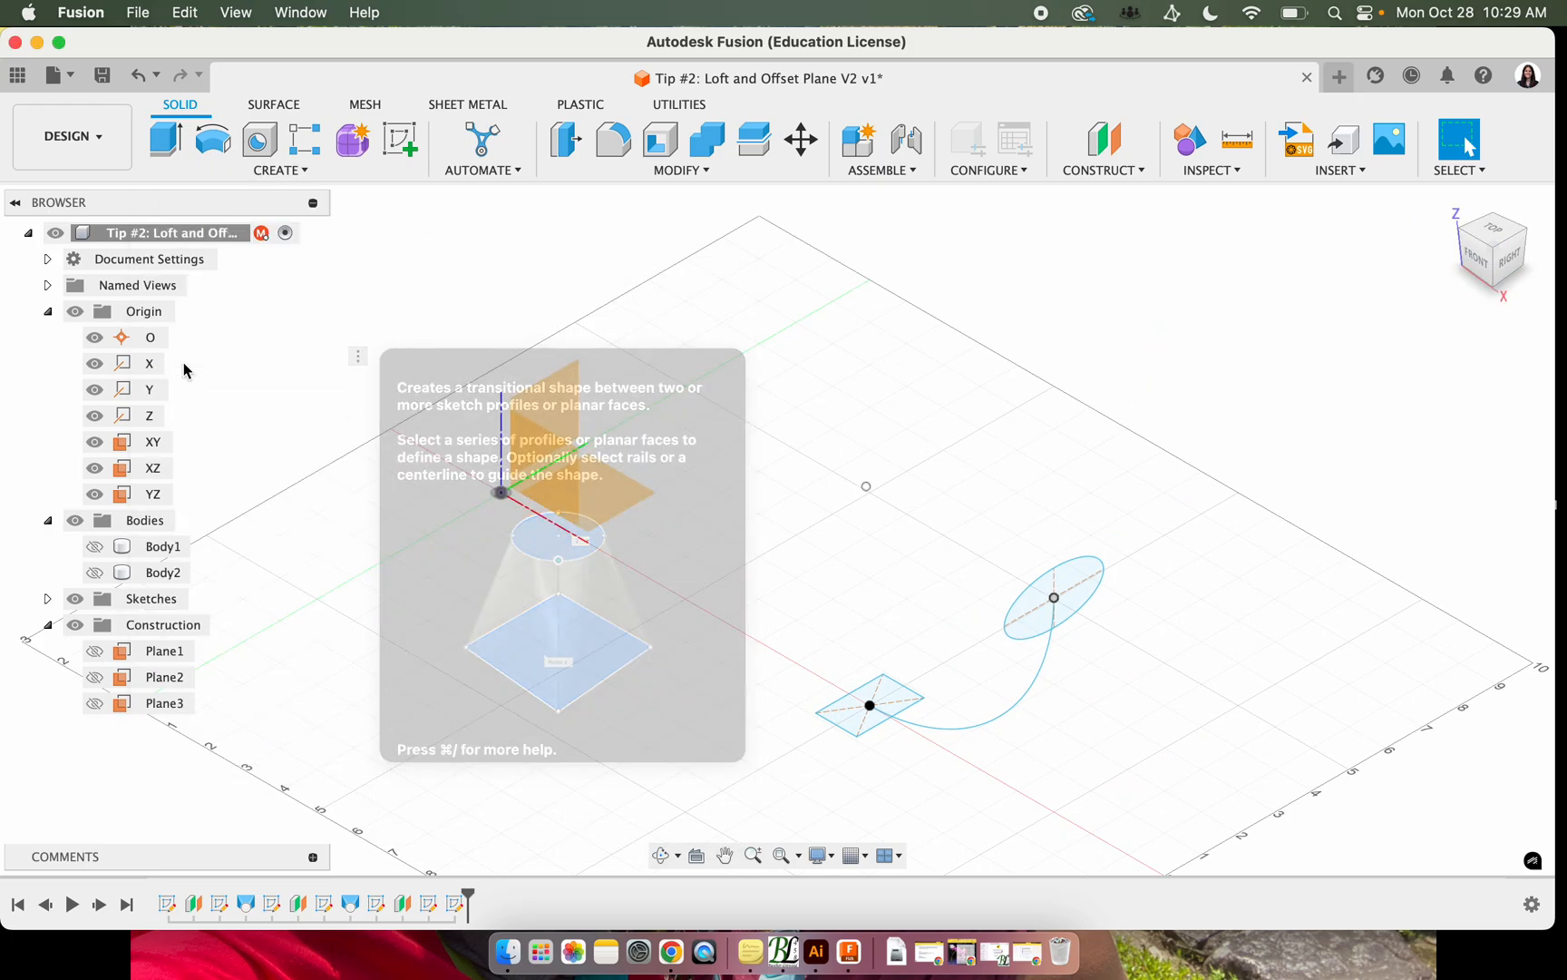
click(858, 719)
click(1019, 631)
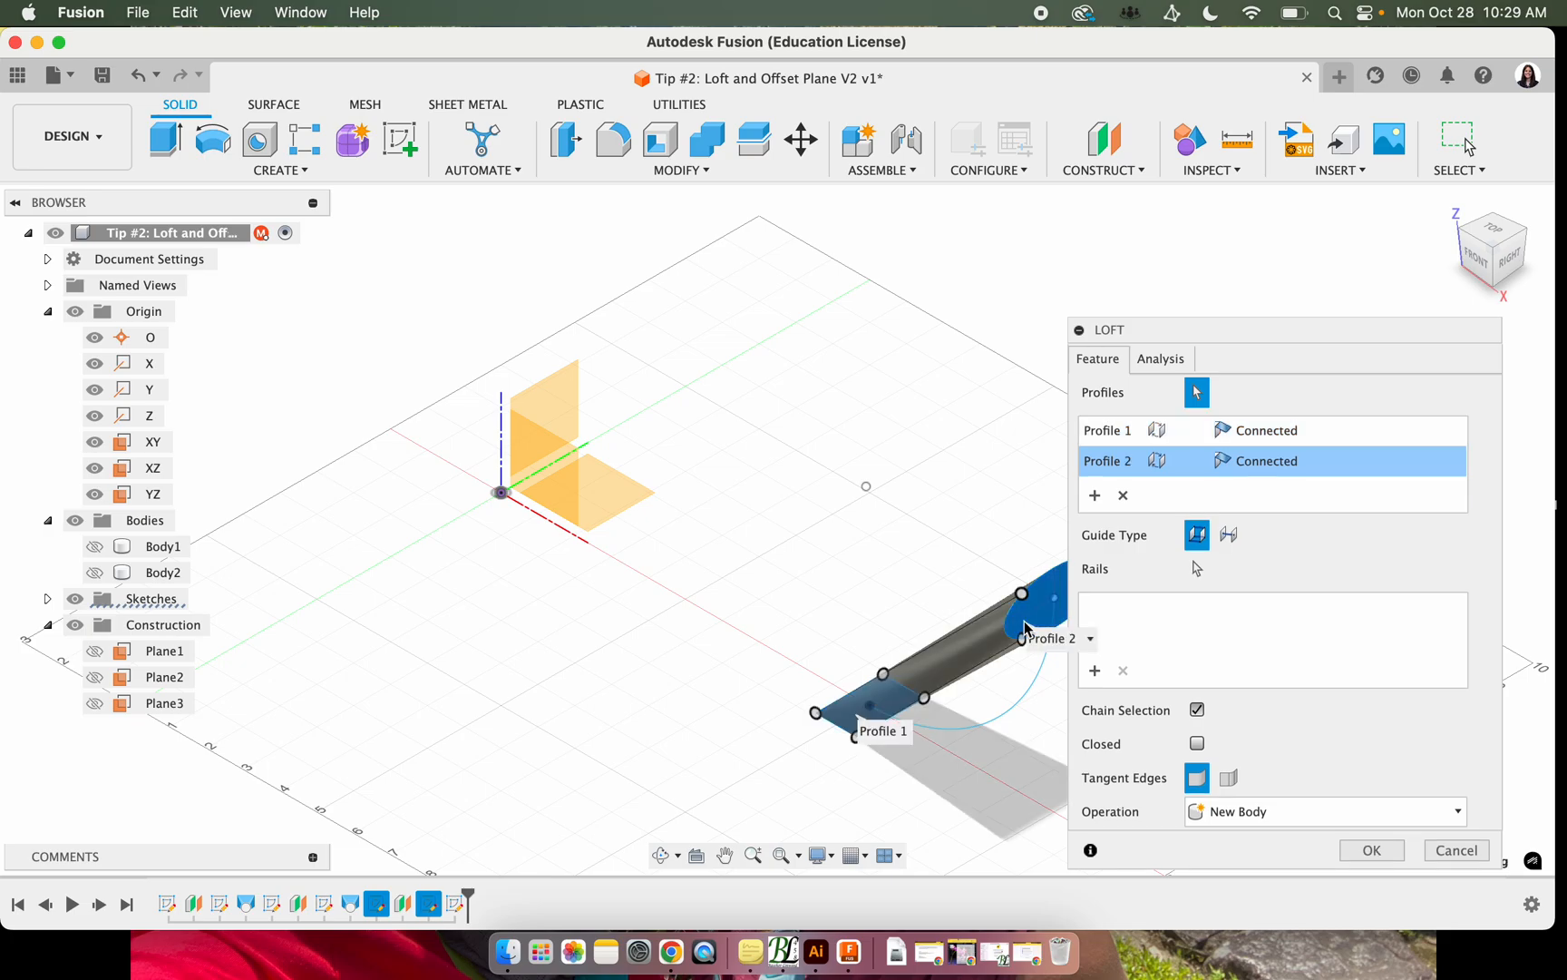
click(1197, 569)
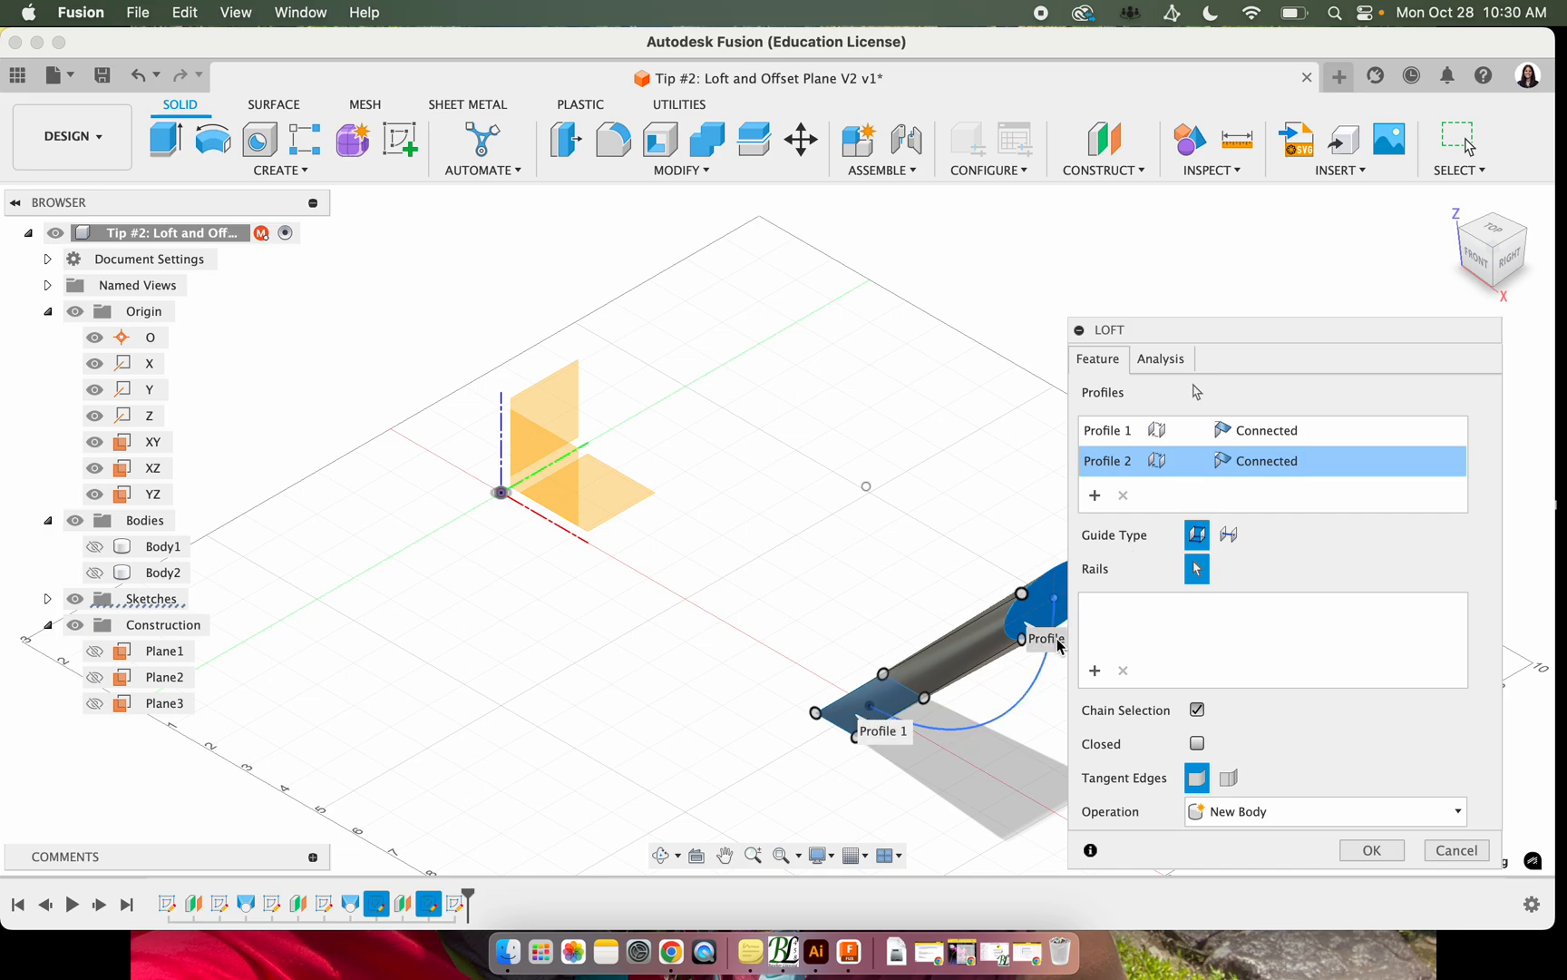
click(1231, 535)
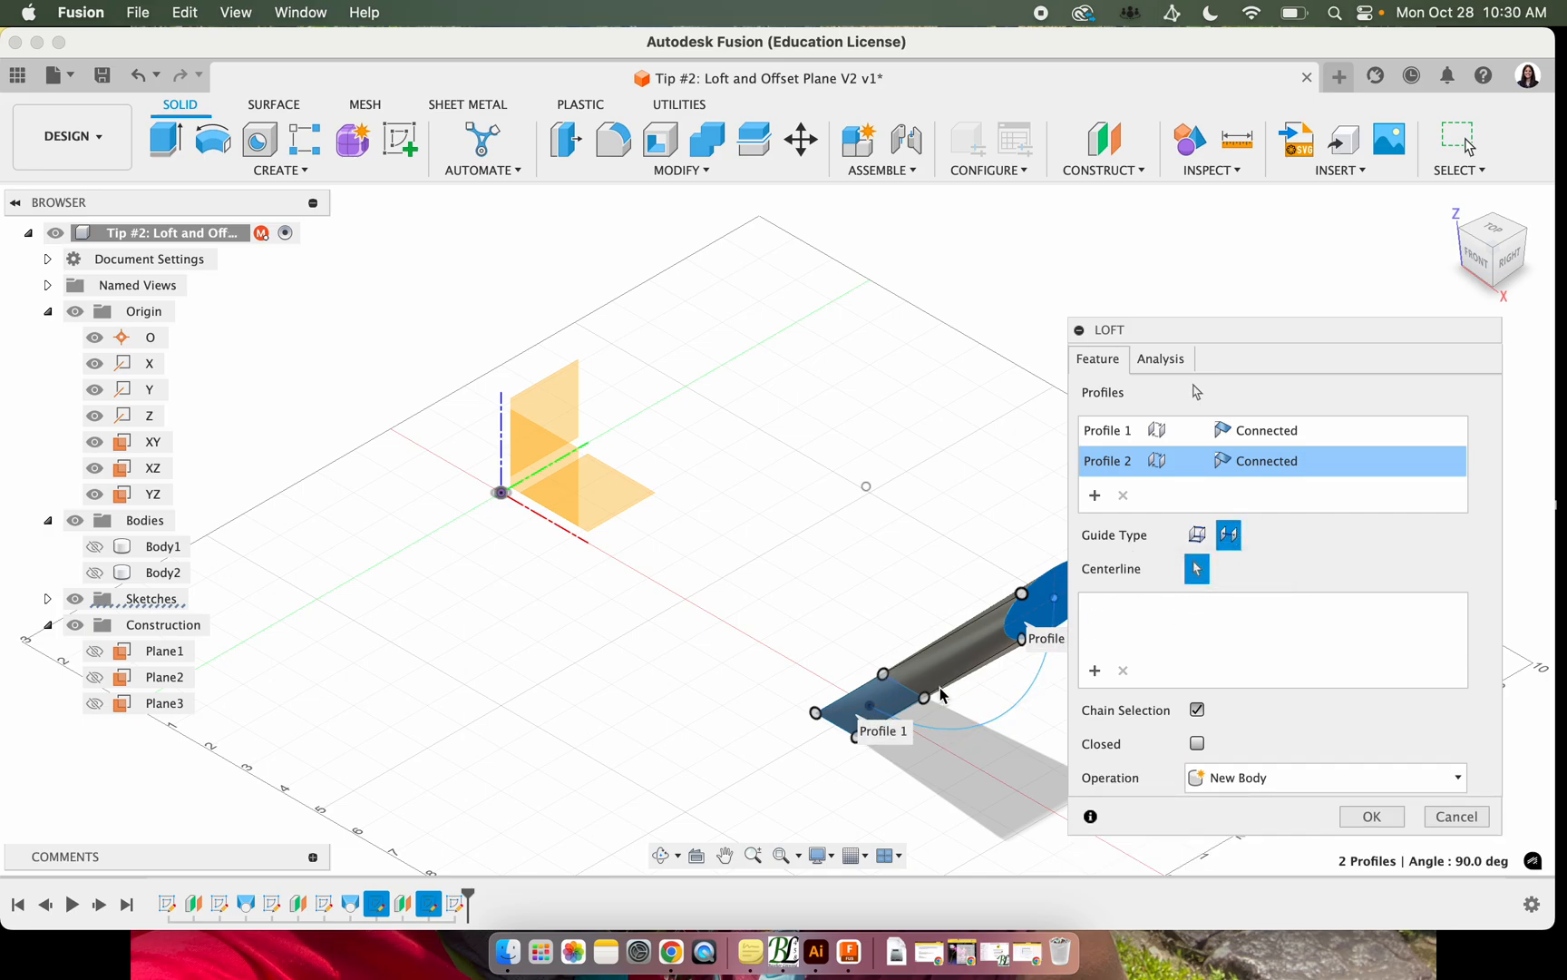
click(969, 733)
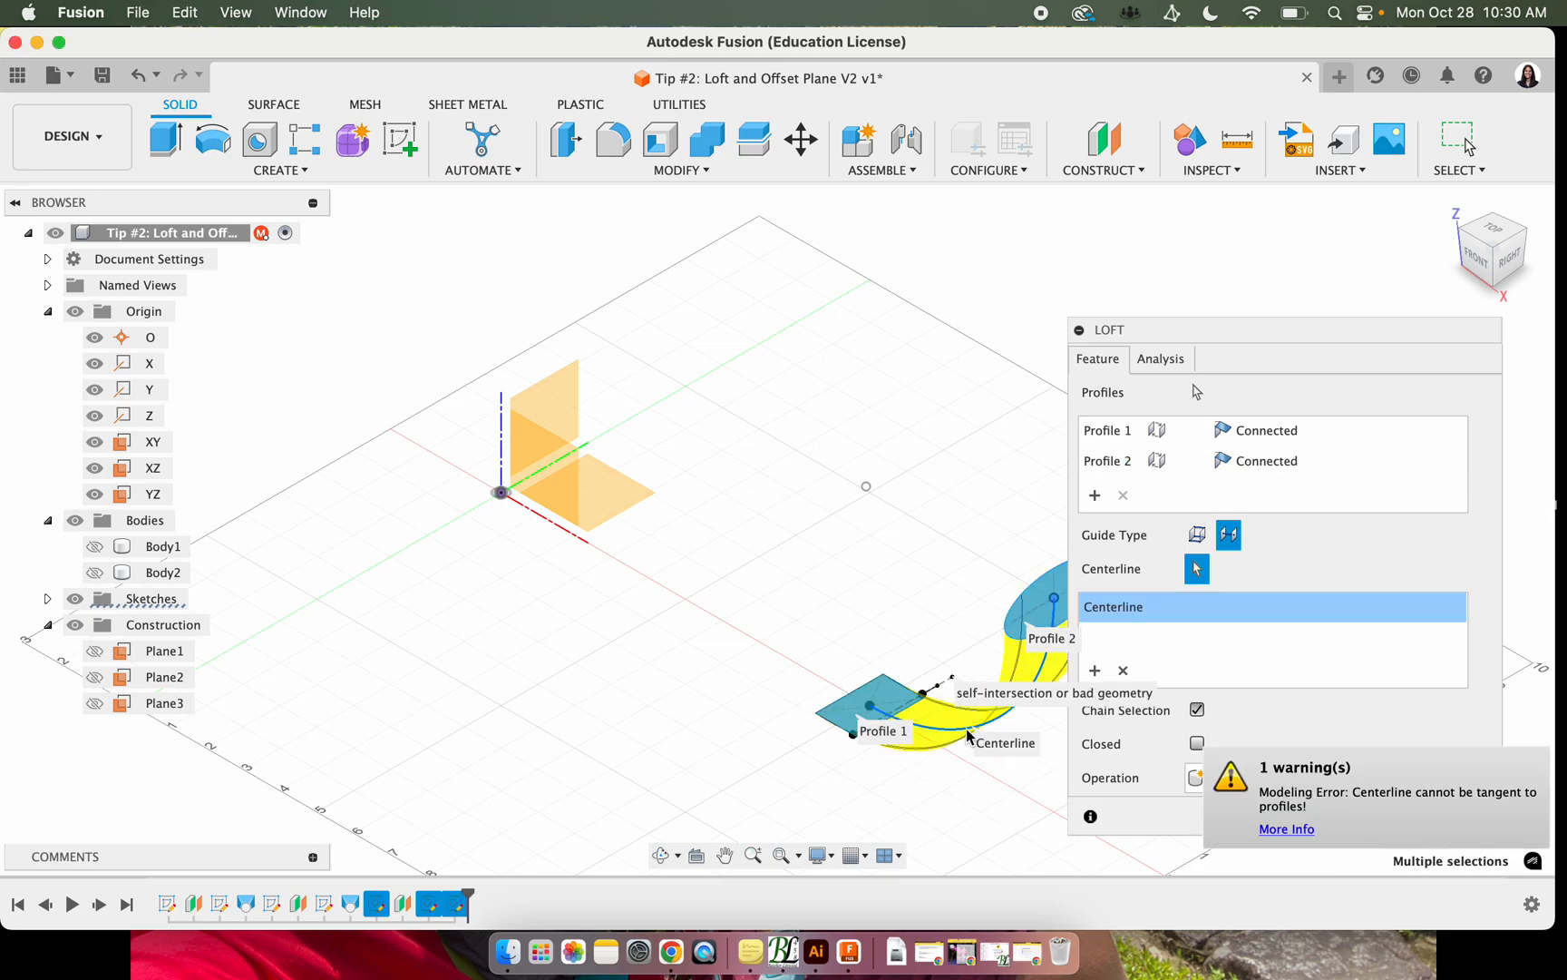
scroll(969, 736, down, 5)
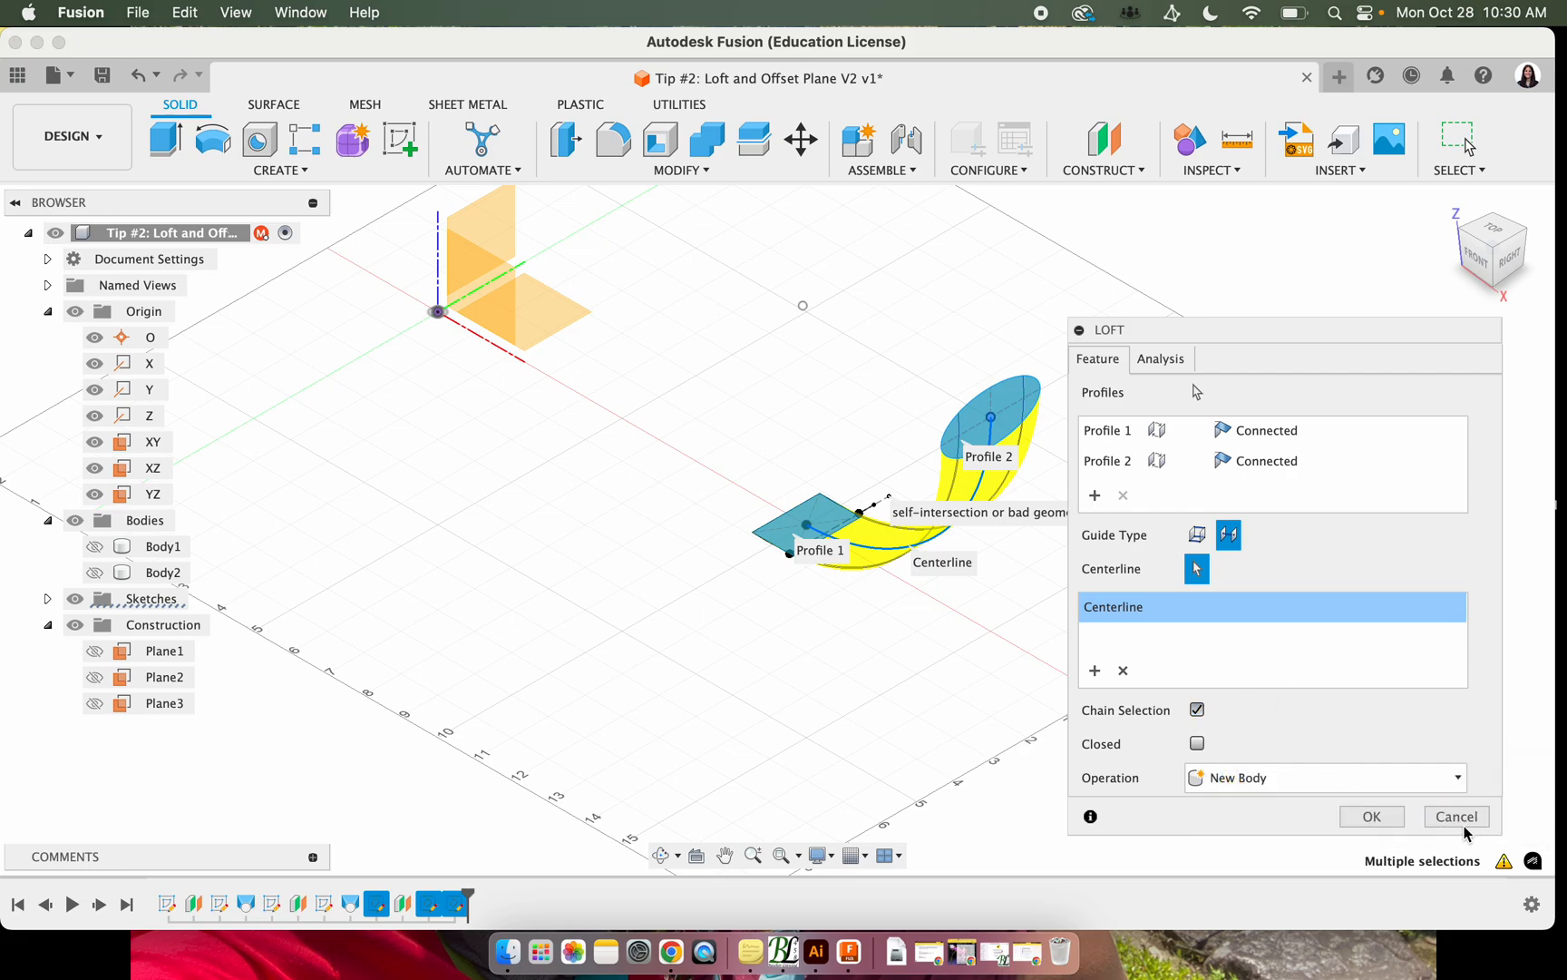
click(1460, 820)
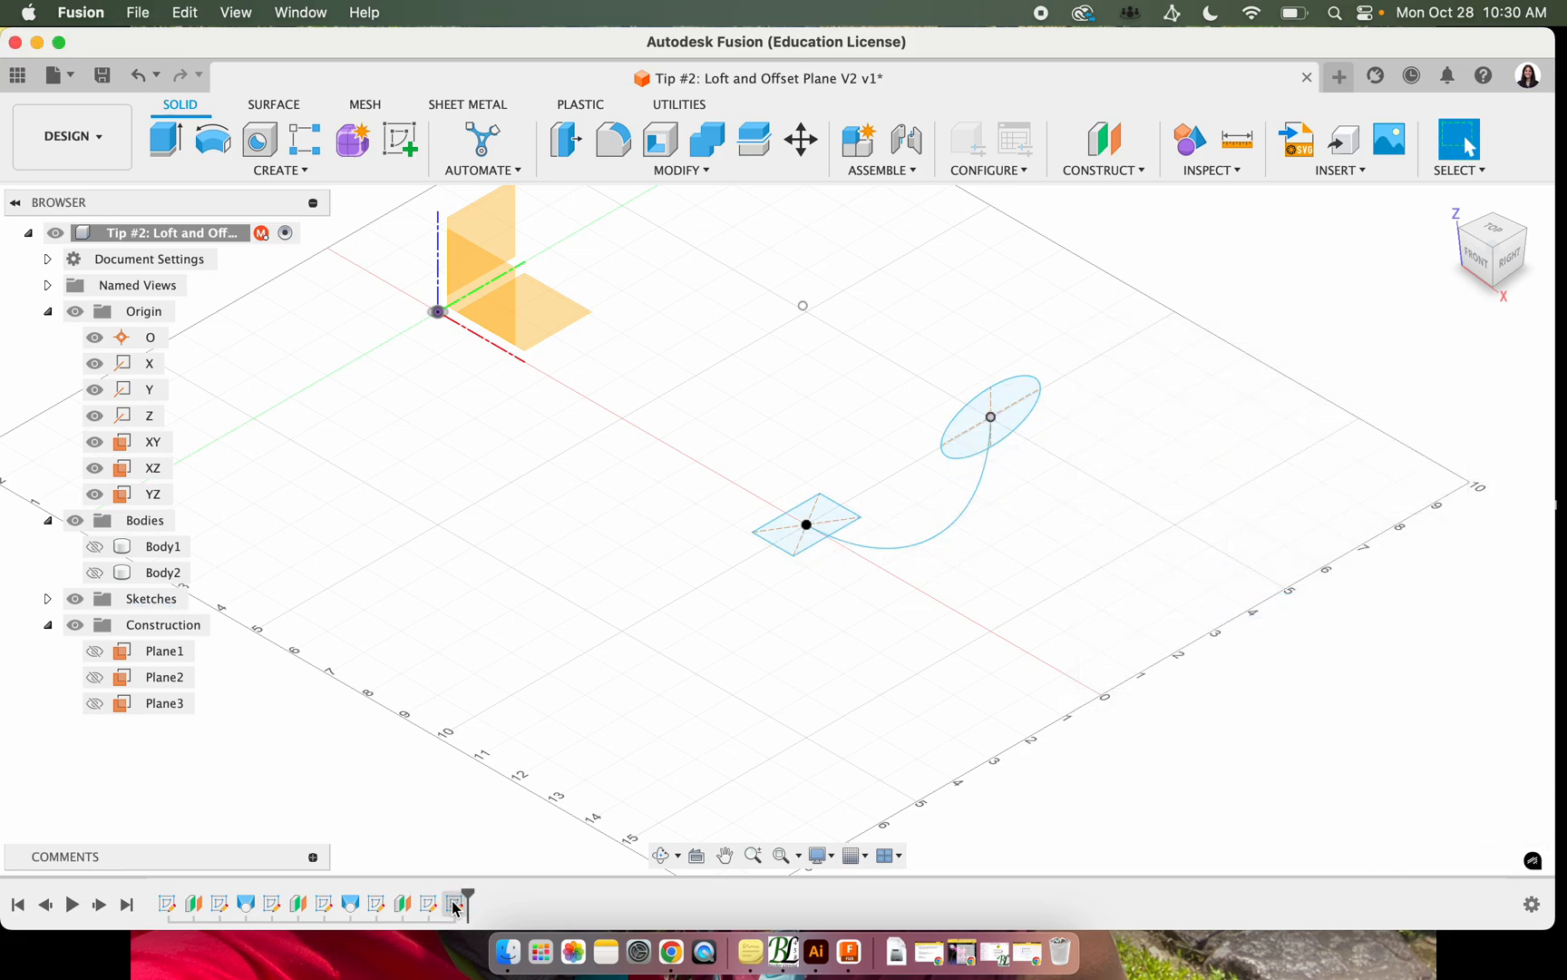
Reopen the path sketch on the XZ plane and delete the downward-bulging arc
double_click(455, 902)
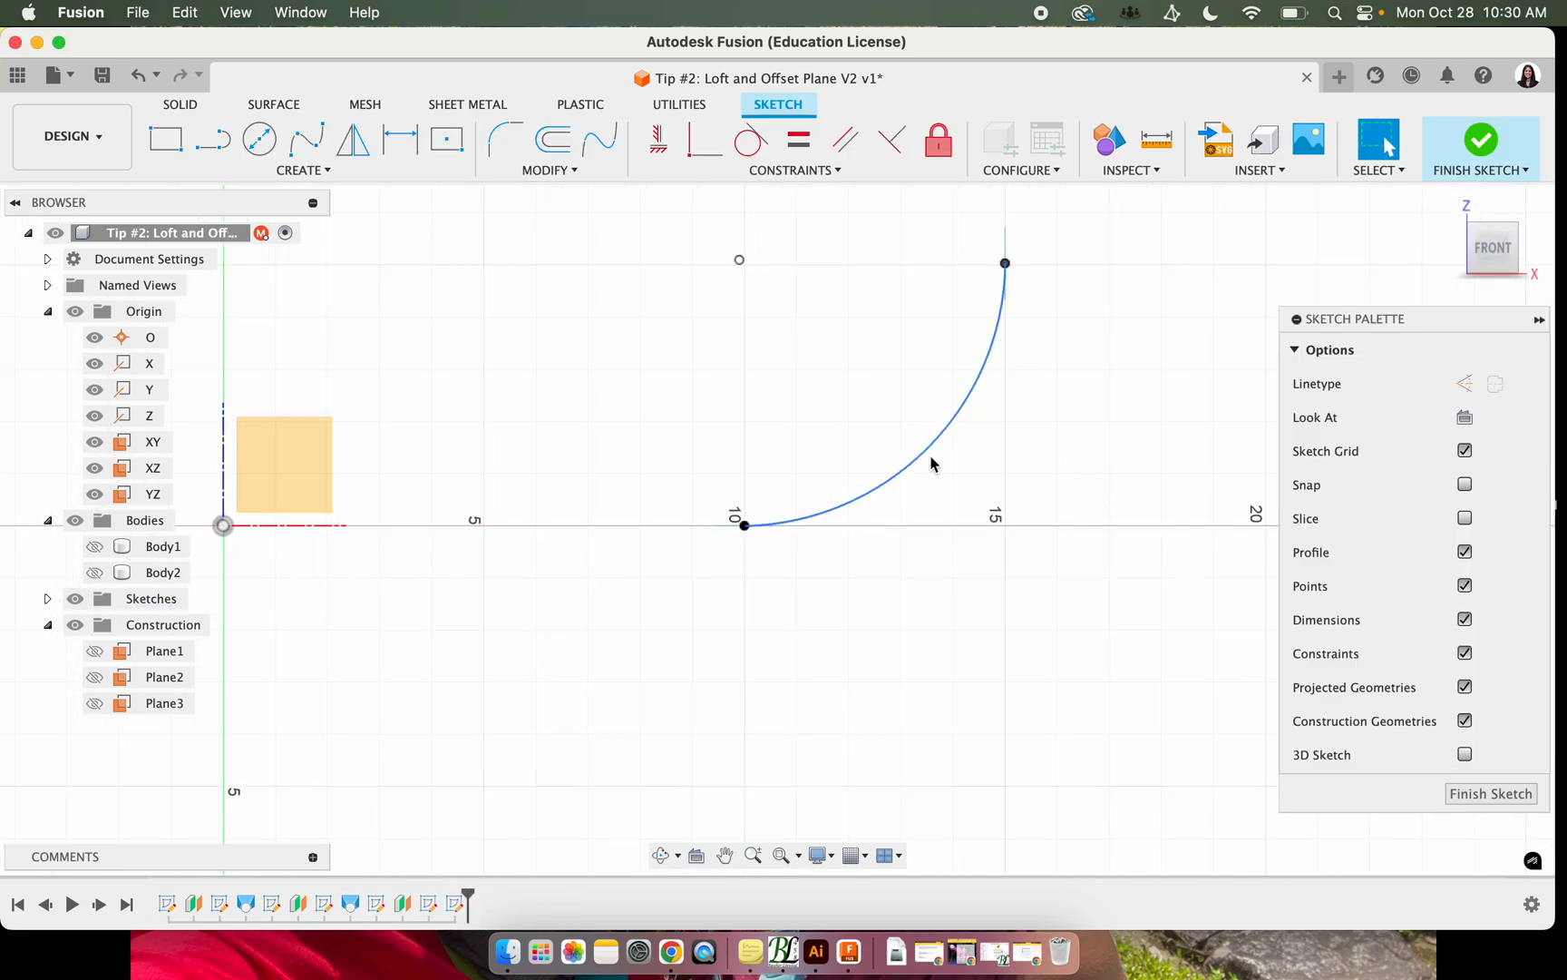
click(921, 455)
key(Delete)
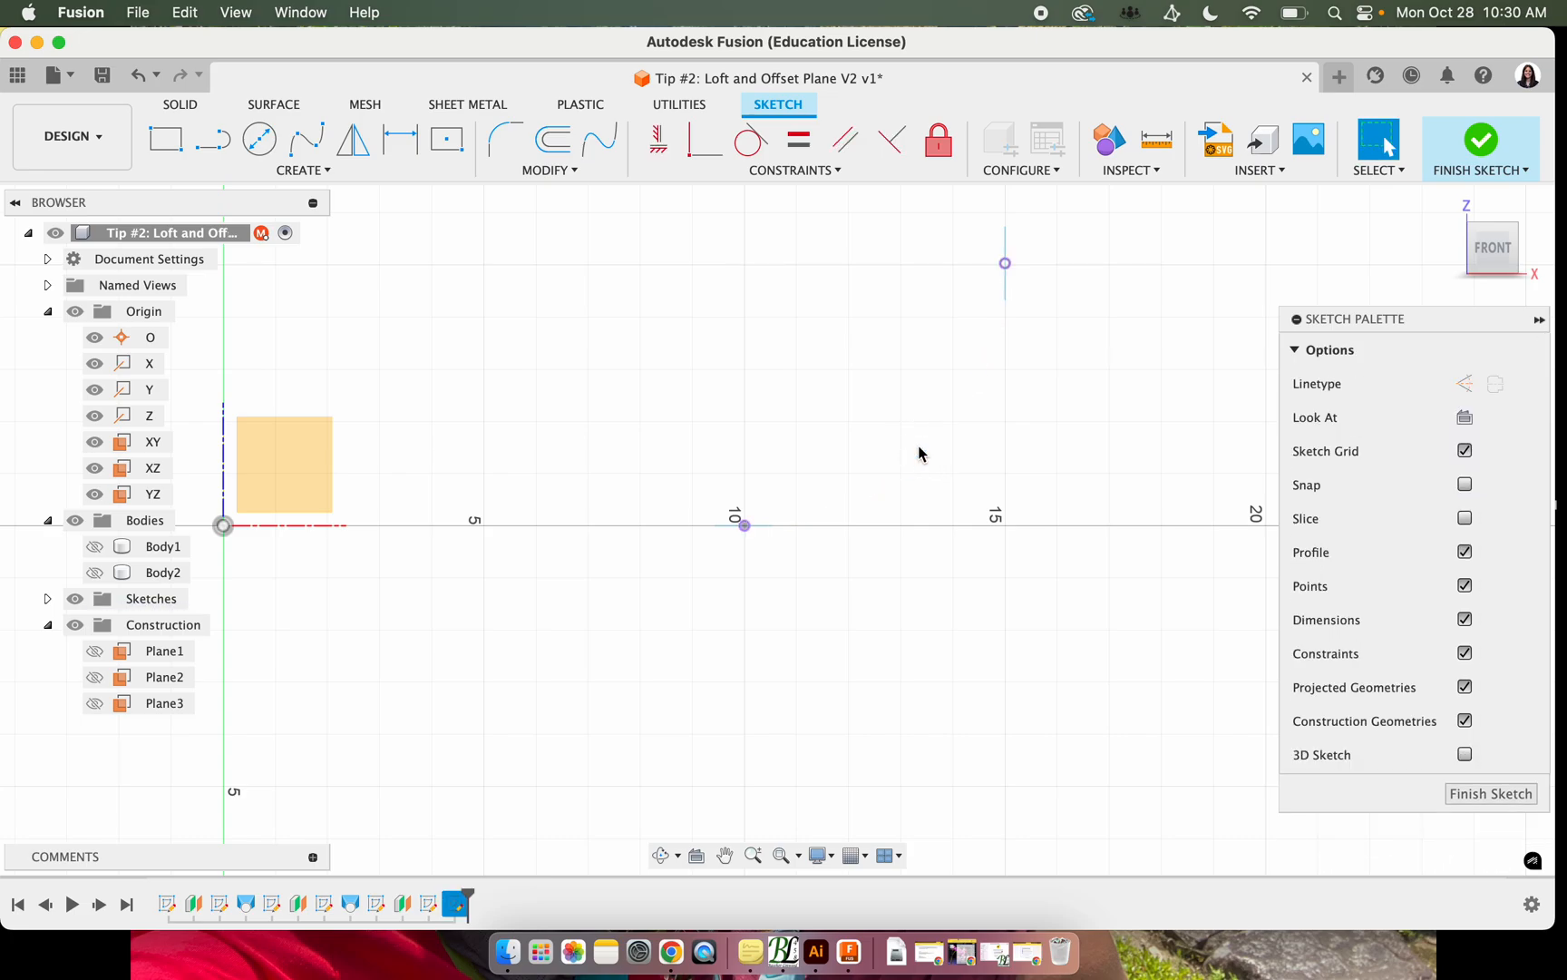
Draw a 3-point arc from the rectangle's projected centre to the ellipse's, bulging up toward the origin side, and finish the sketch
click(302, 170)
mouse_move(233, 278)
mouse_move(314, 262)
click(412, 284)
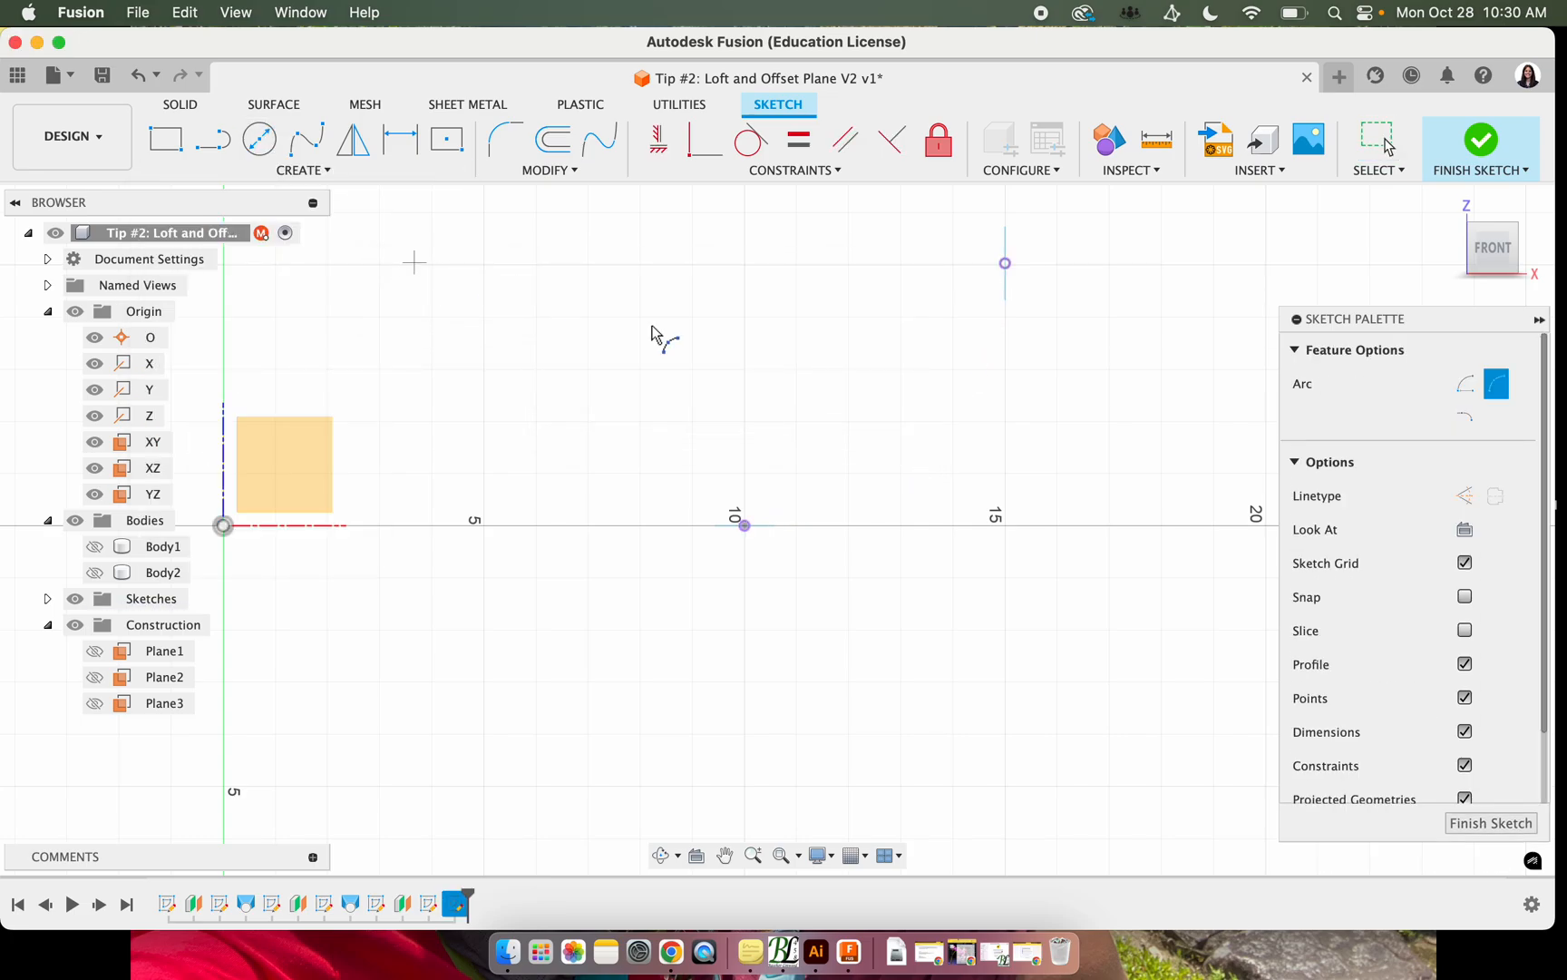
click(744, 525)
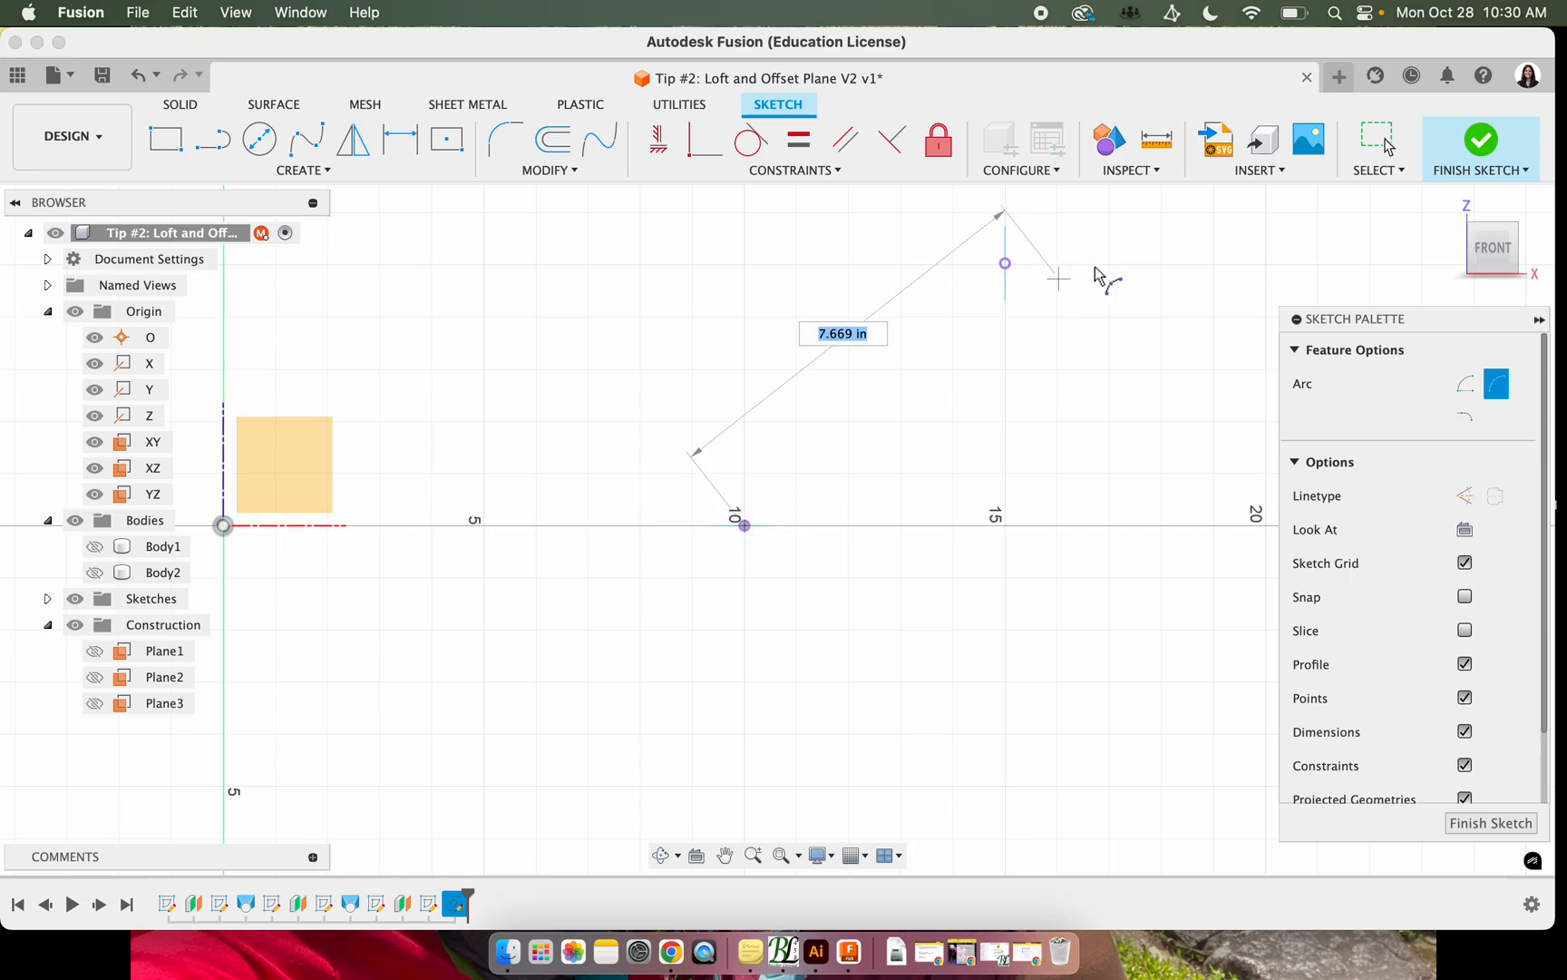
click(1005, 263)
click(867, 323)
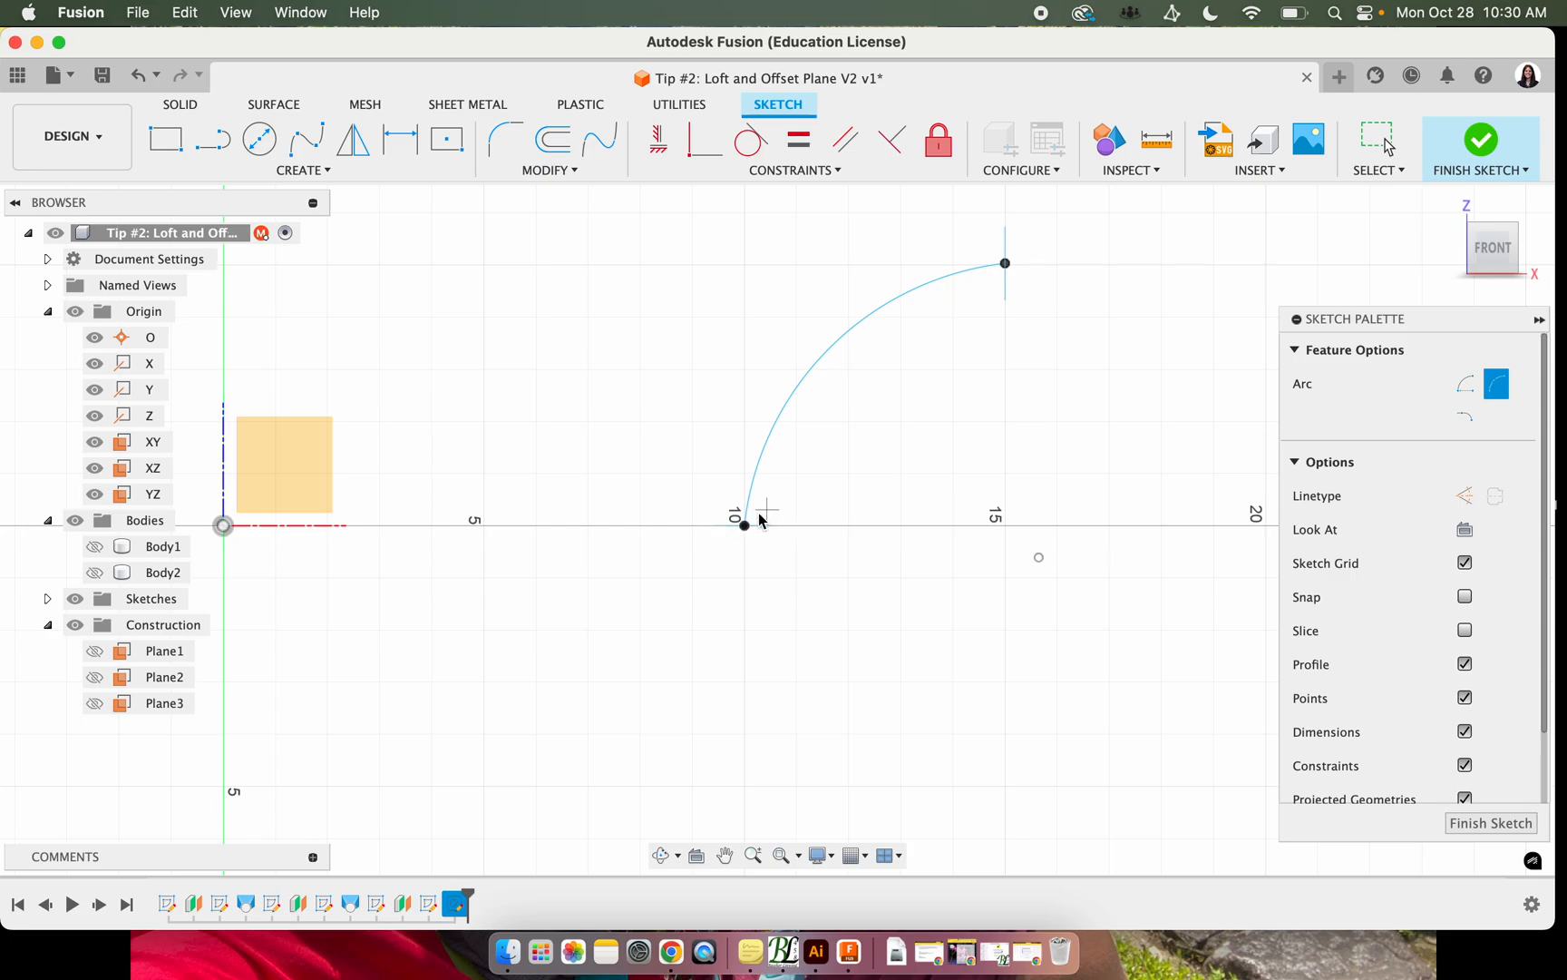
click(1488, 153)
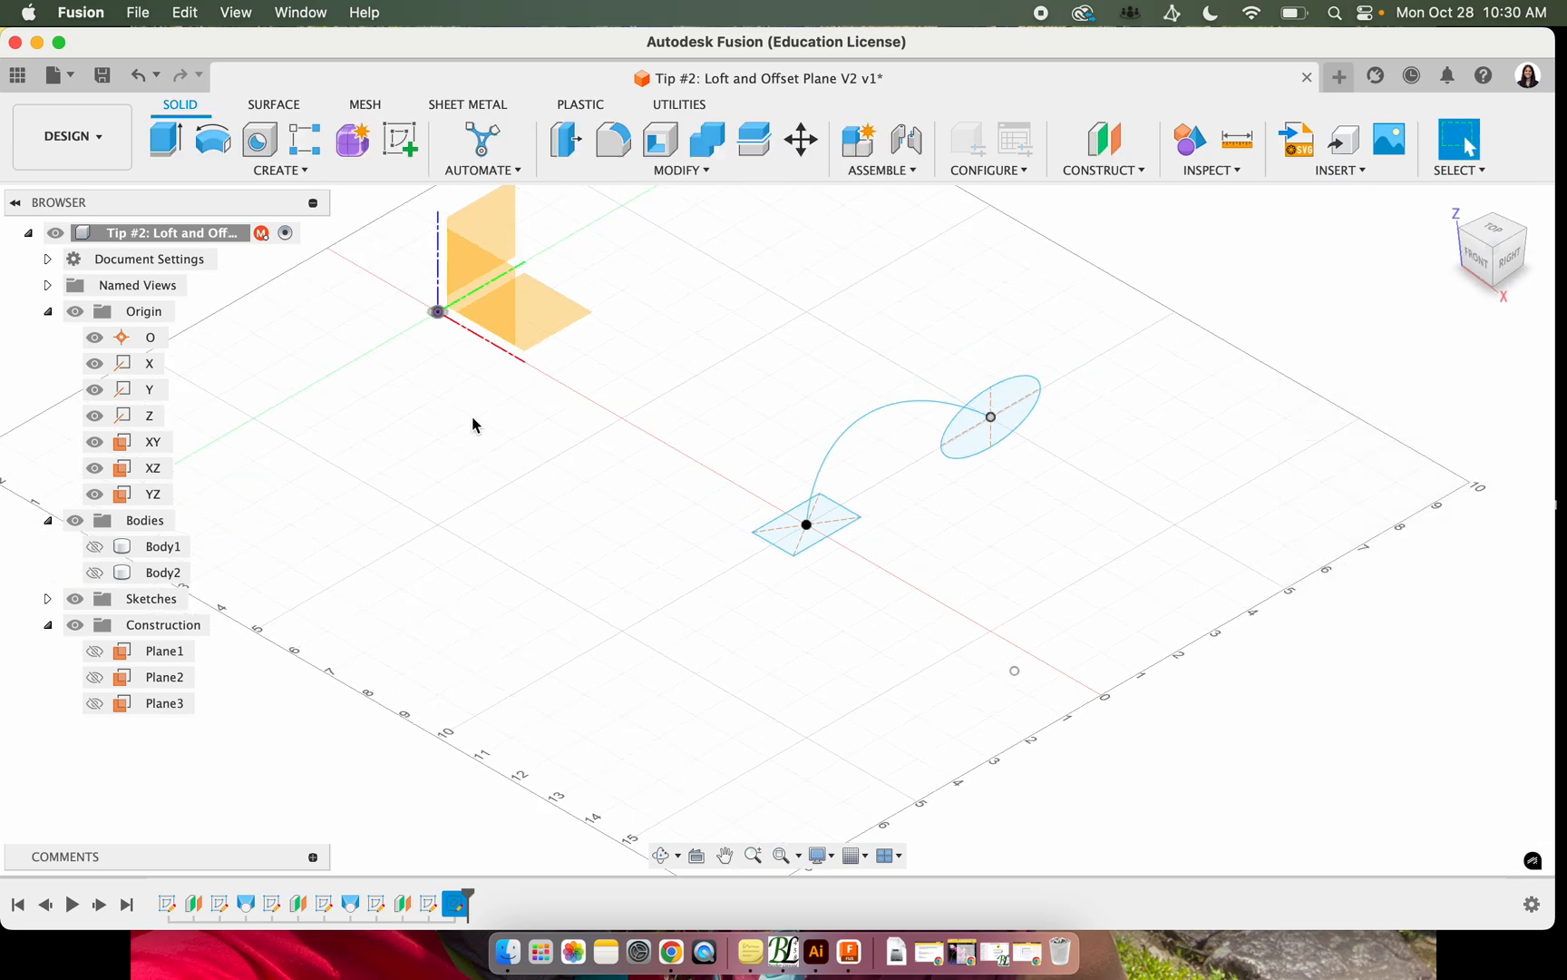
Loft the ground rectangle to the ellipse as a new body, using the upward-bulging arc as the centerline
click(196, 173)
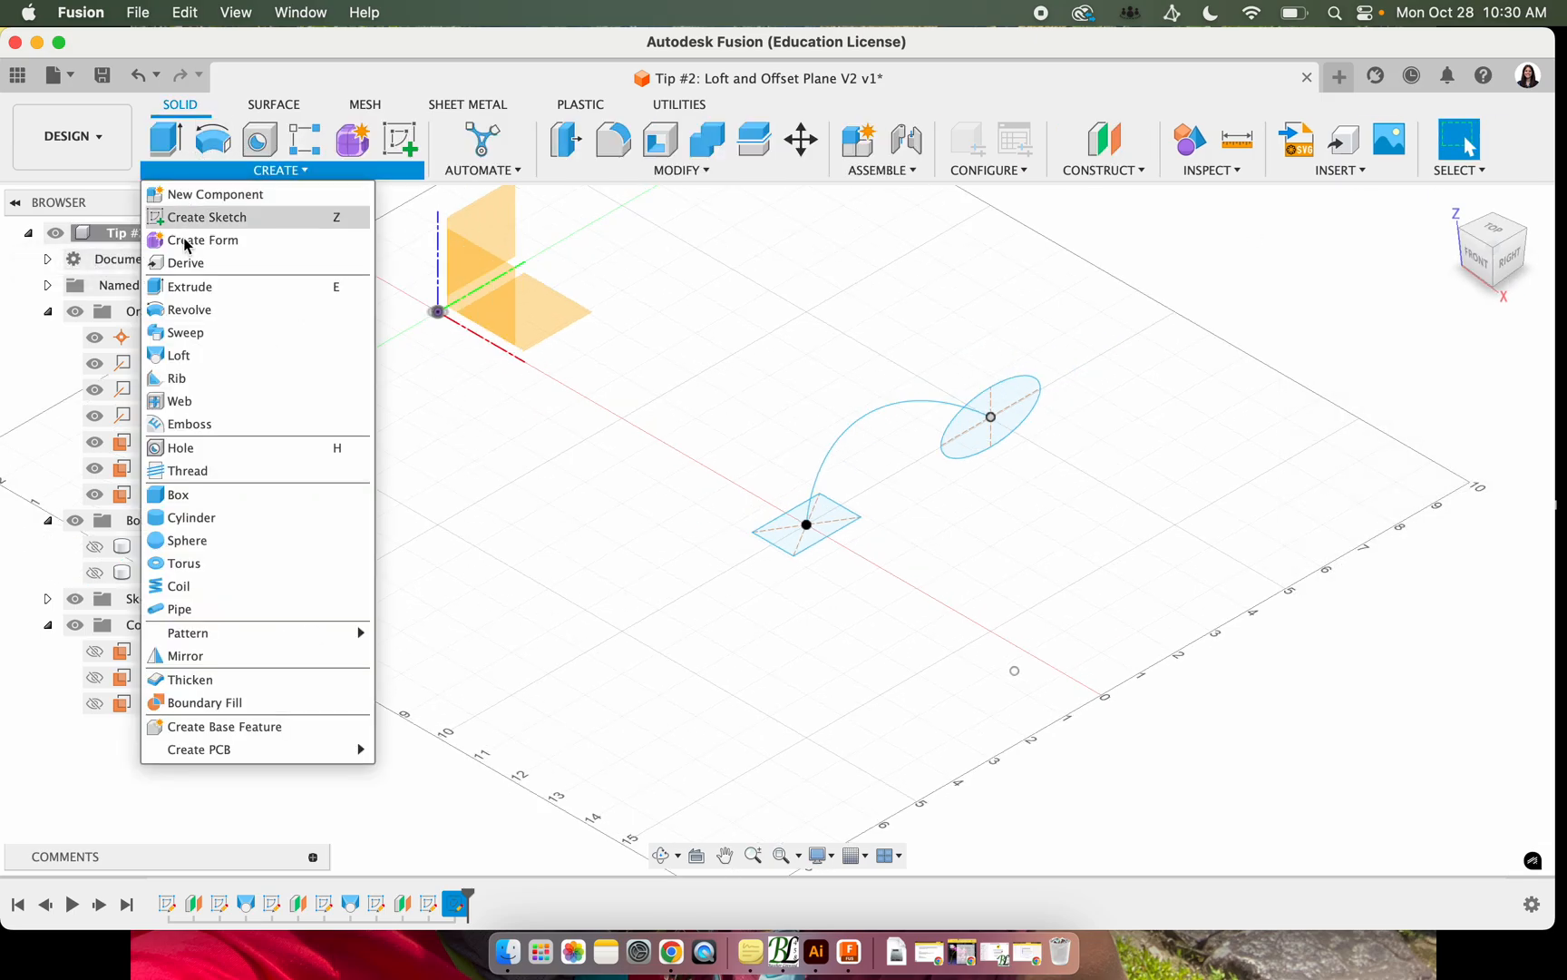
click(186, 355)
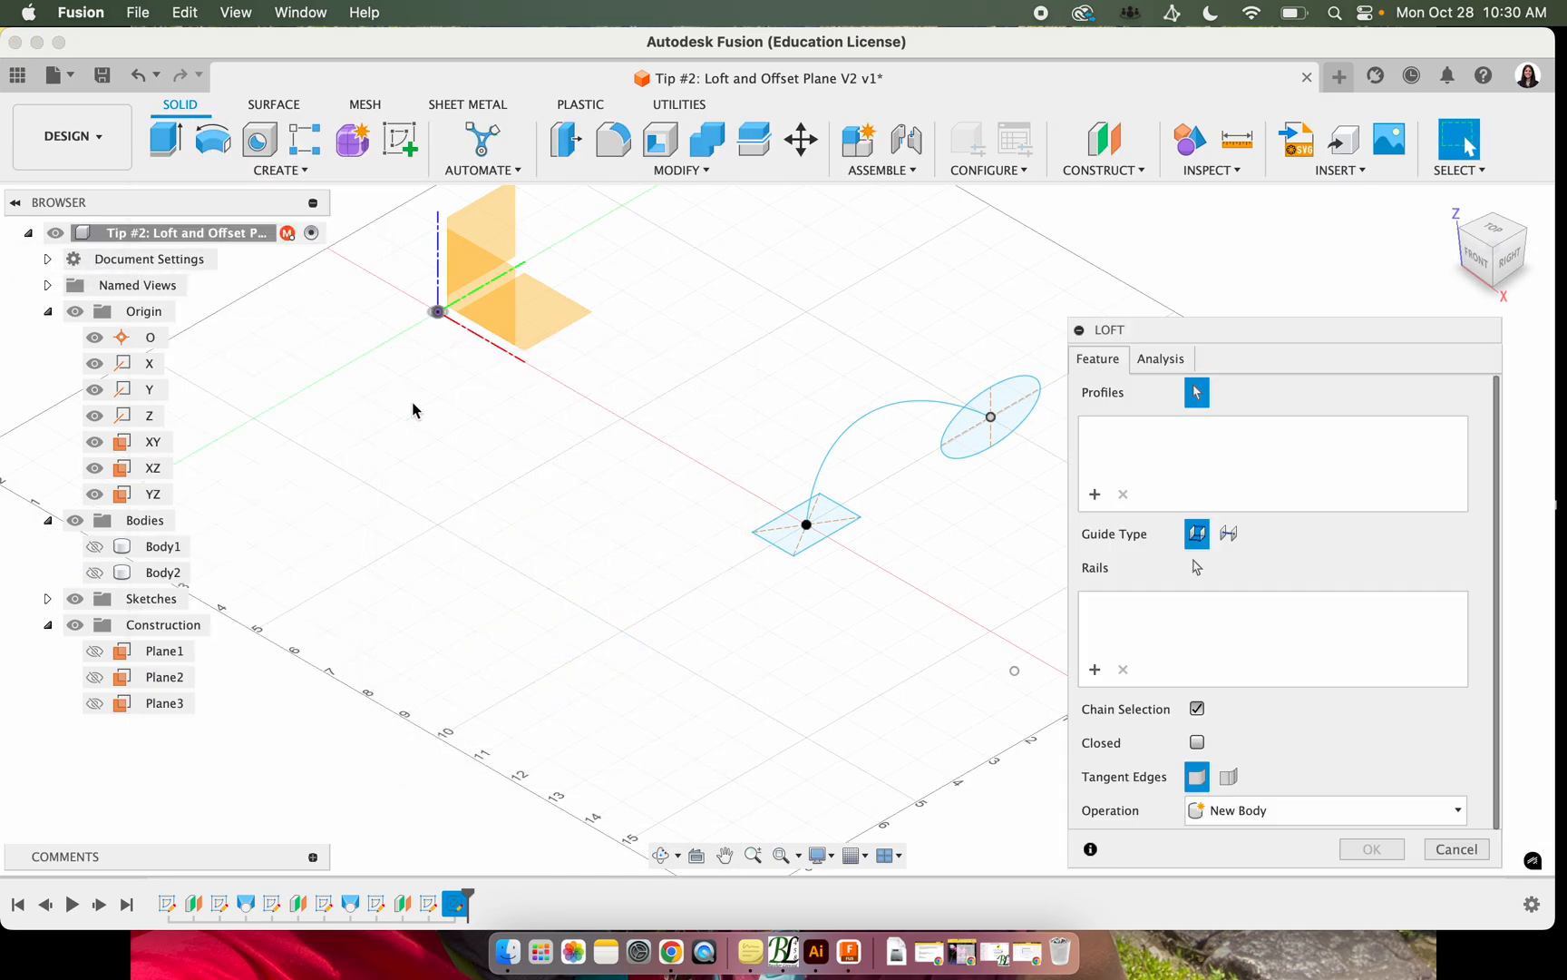
click(789, 540)
click(974, 422)
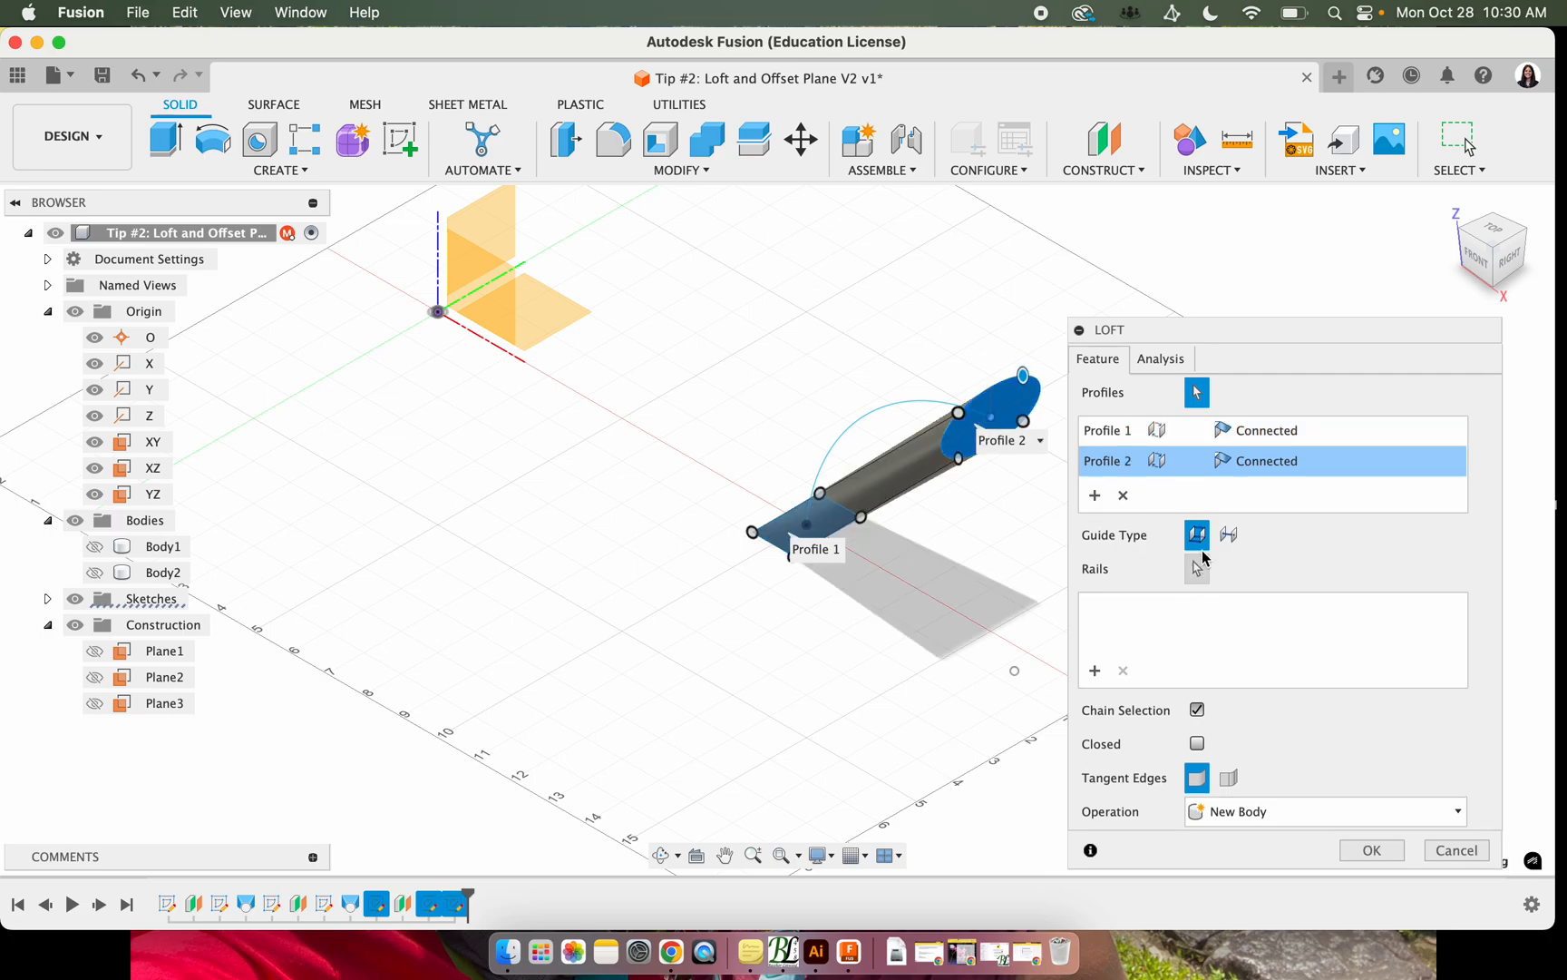
click(1229, 534)
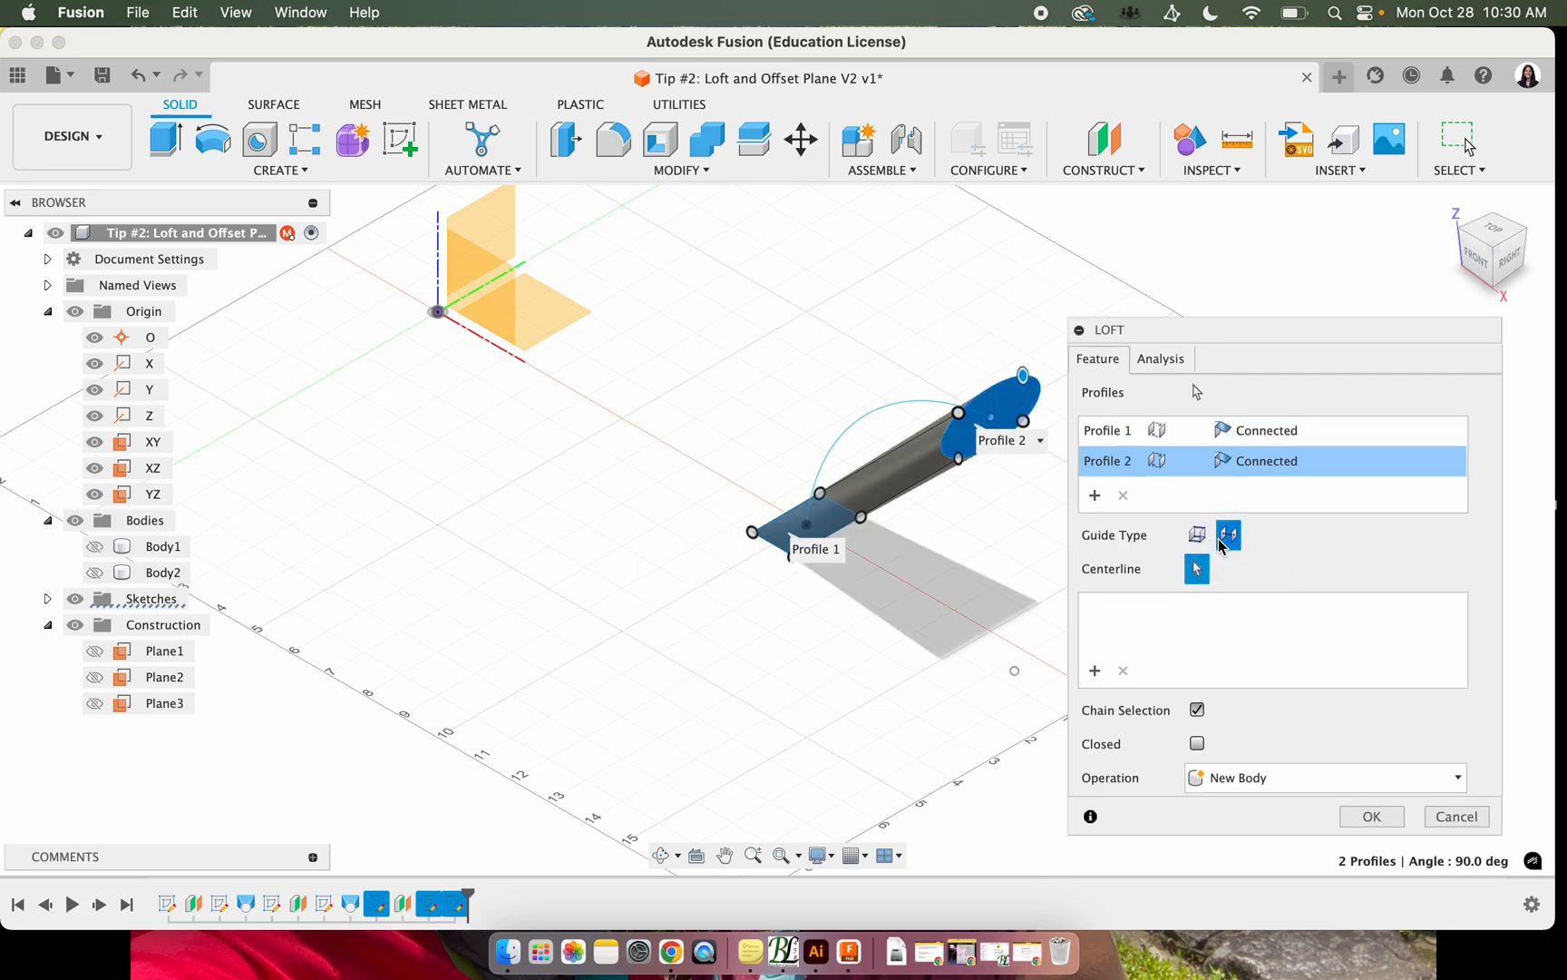
click(901, 406)
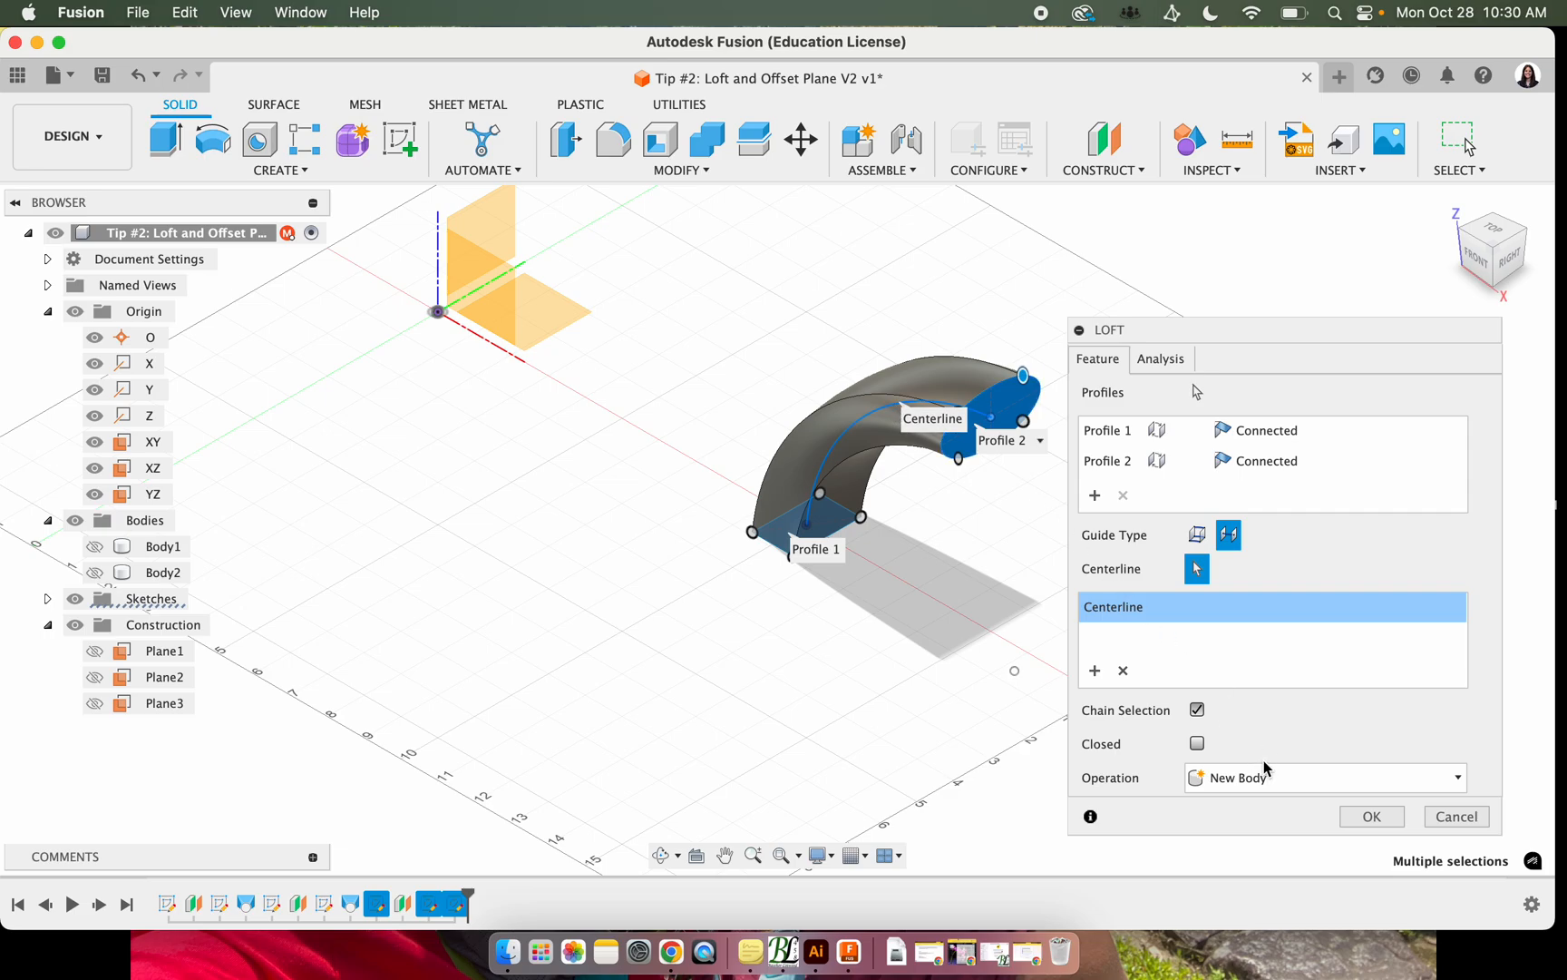
click(1370, 816)
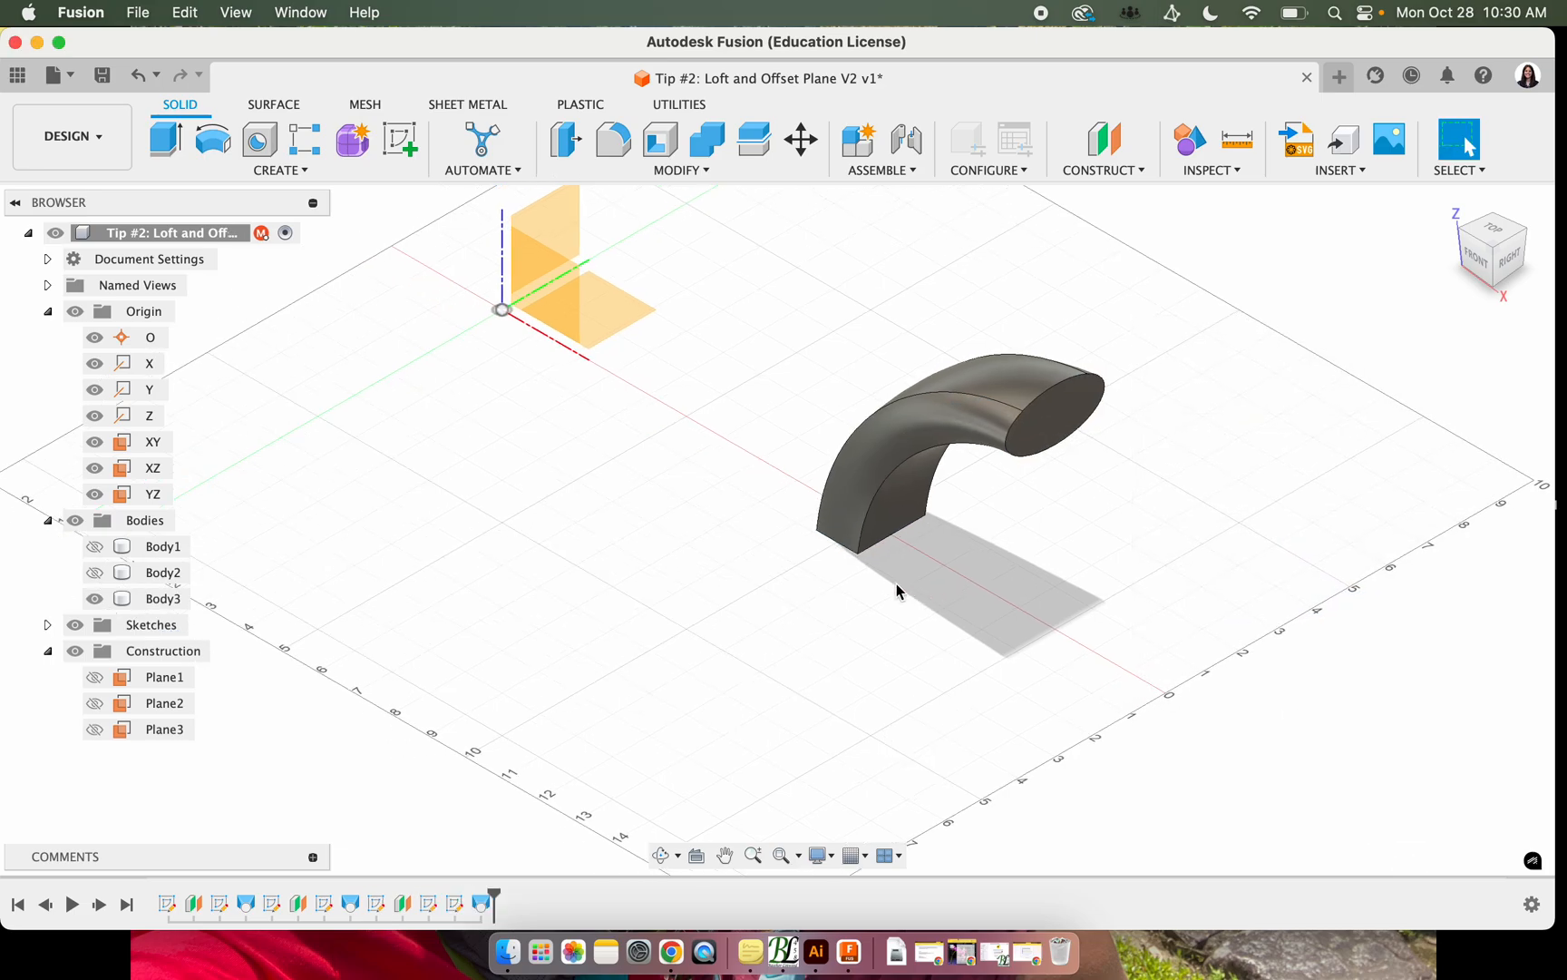
Show the two hidden loft bodies, Body1 and Body2, and the construction planes Plane1, Plane2 and Plane3
click(1463, 238)
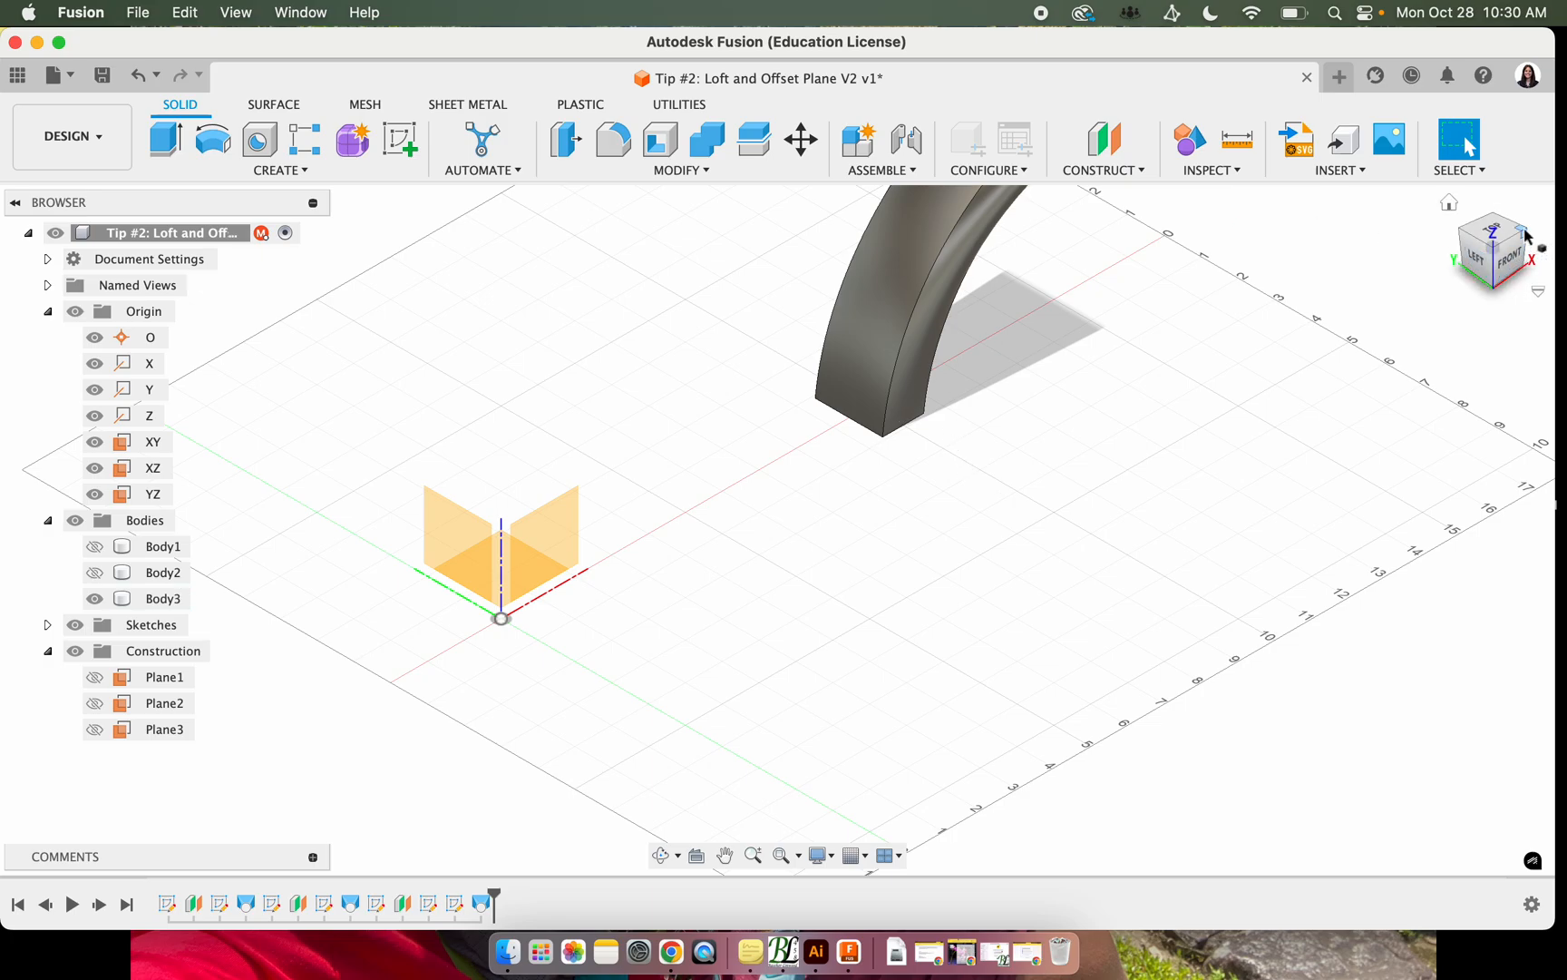
click(1498, 245)
click(1015, 495)
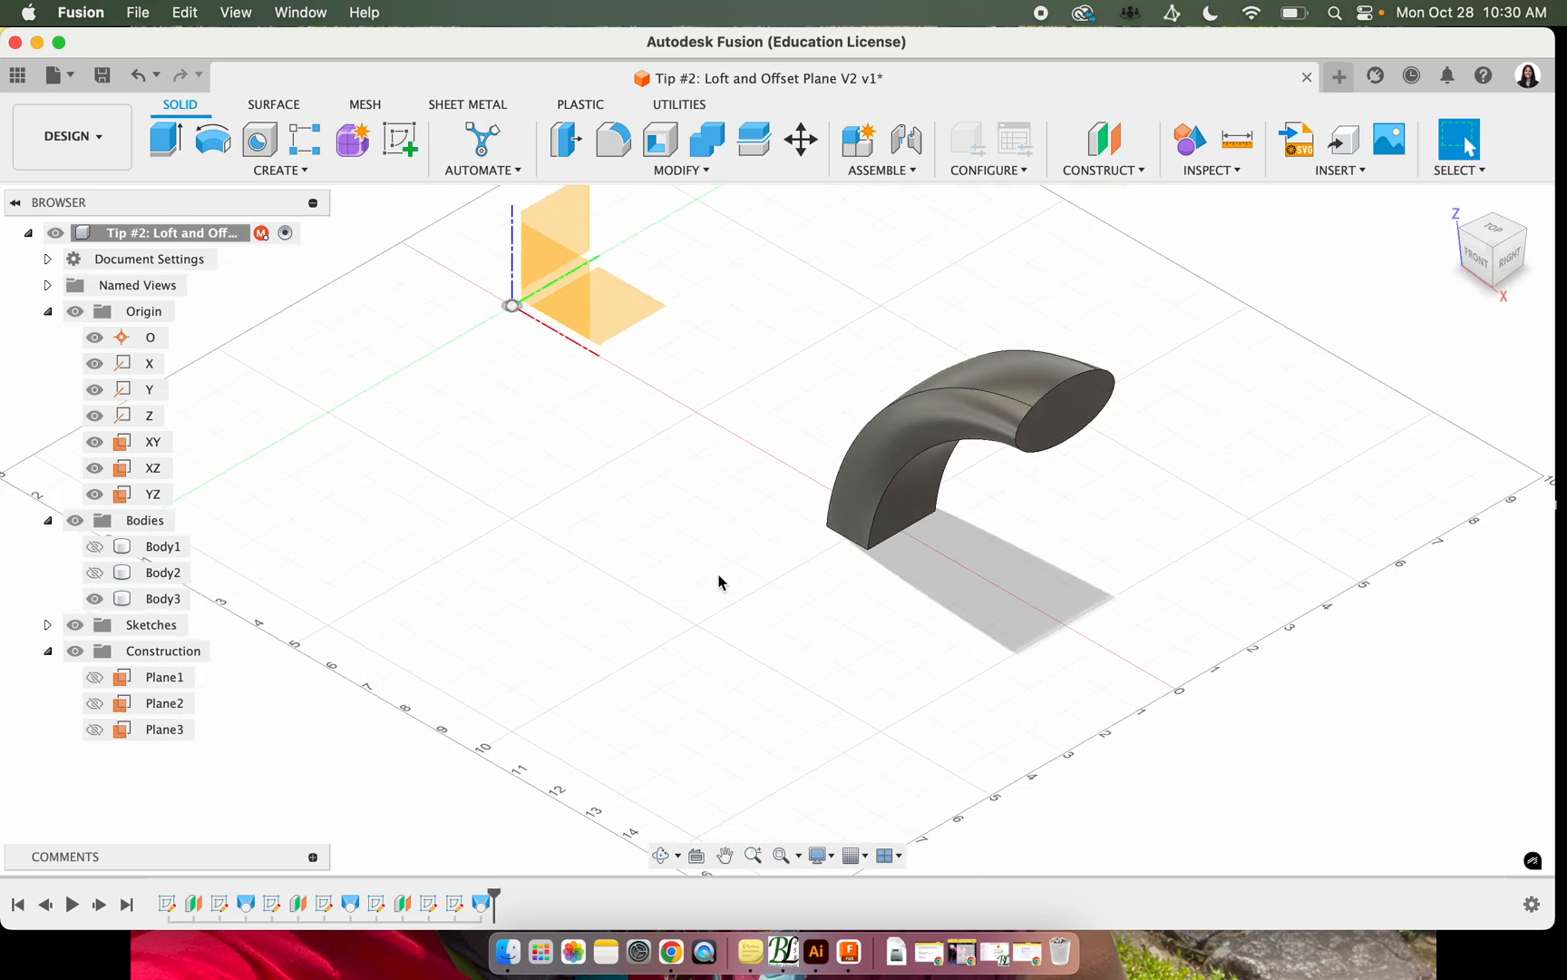
scroll(723, 563, up, 3)
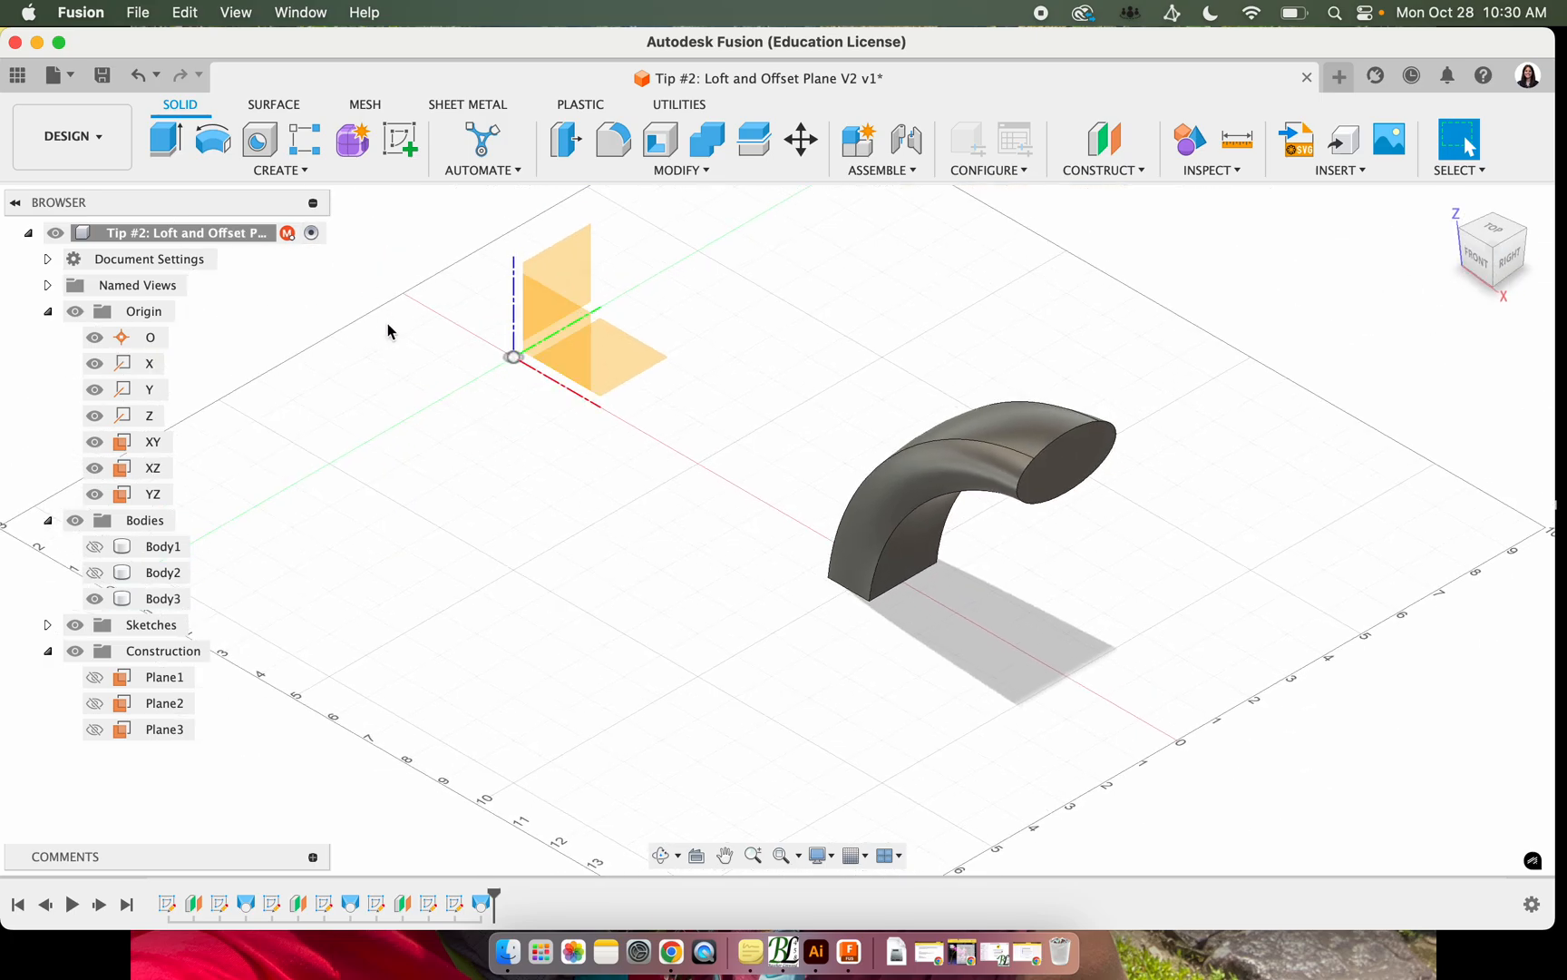
click(90, 550)
click(95, 572)
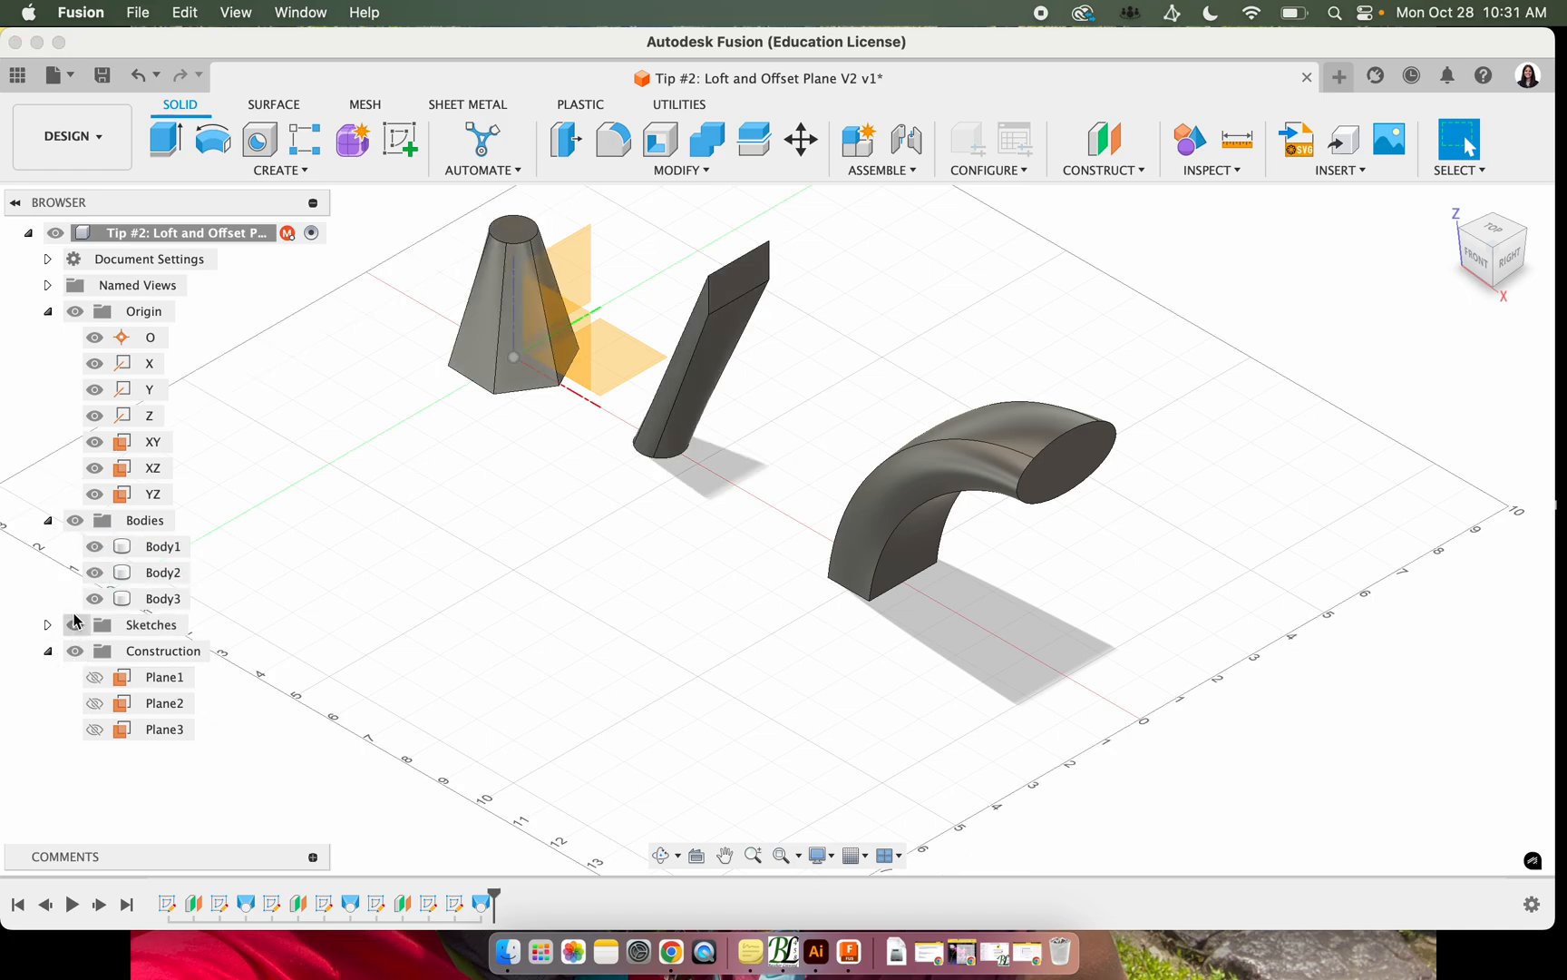
click(94, 677)
click(94, 703)
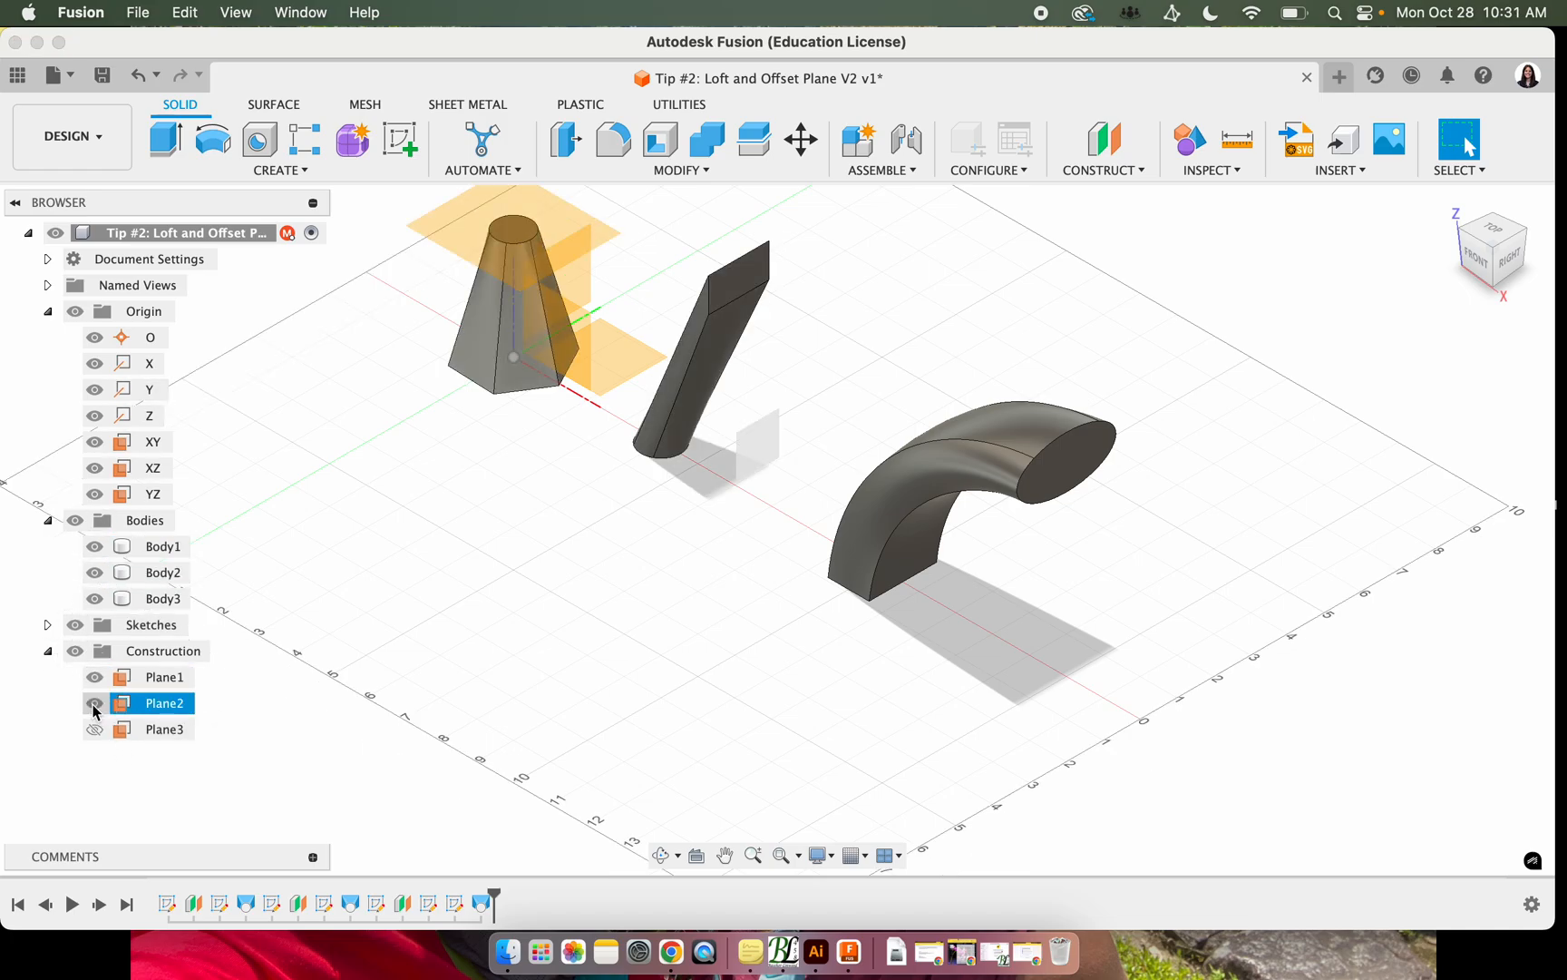
click(95, 730)
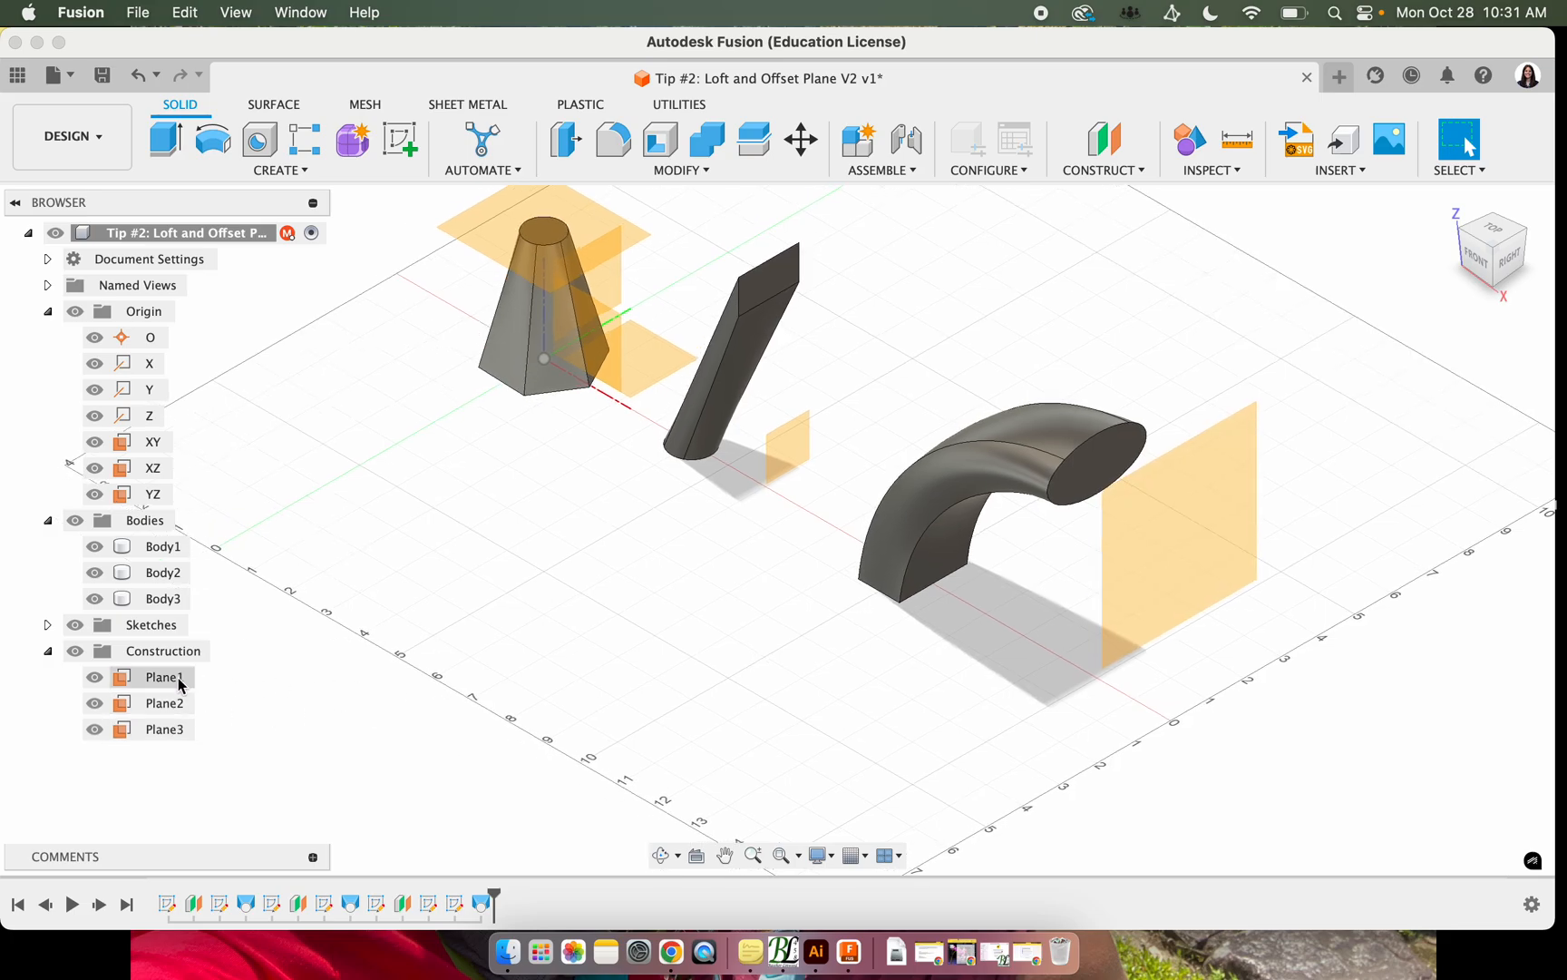
Collapse the origin folder and show all seven sketches, Sketch1 through Sketch7, keeping Plane1 shown
click(48, 624)
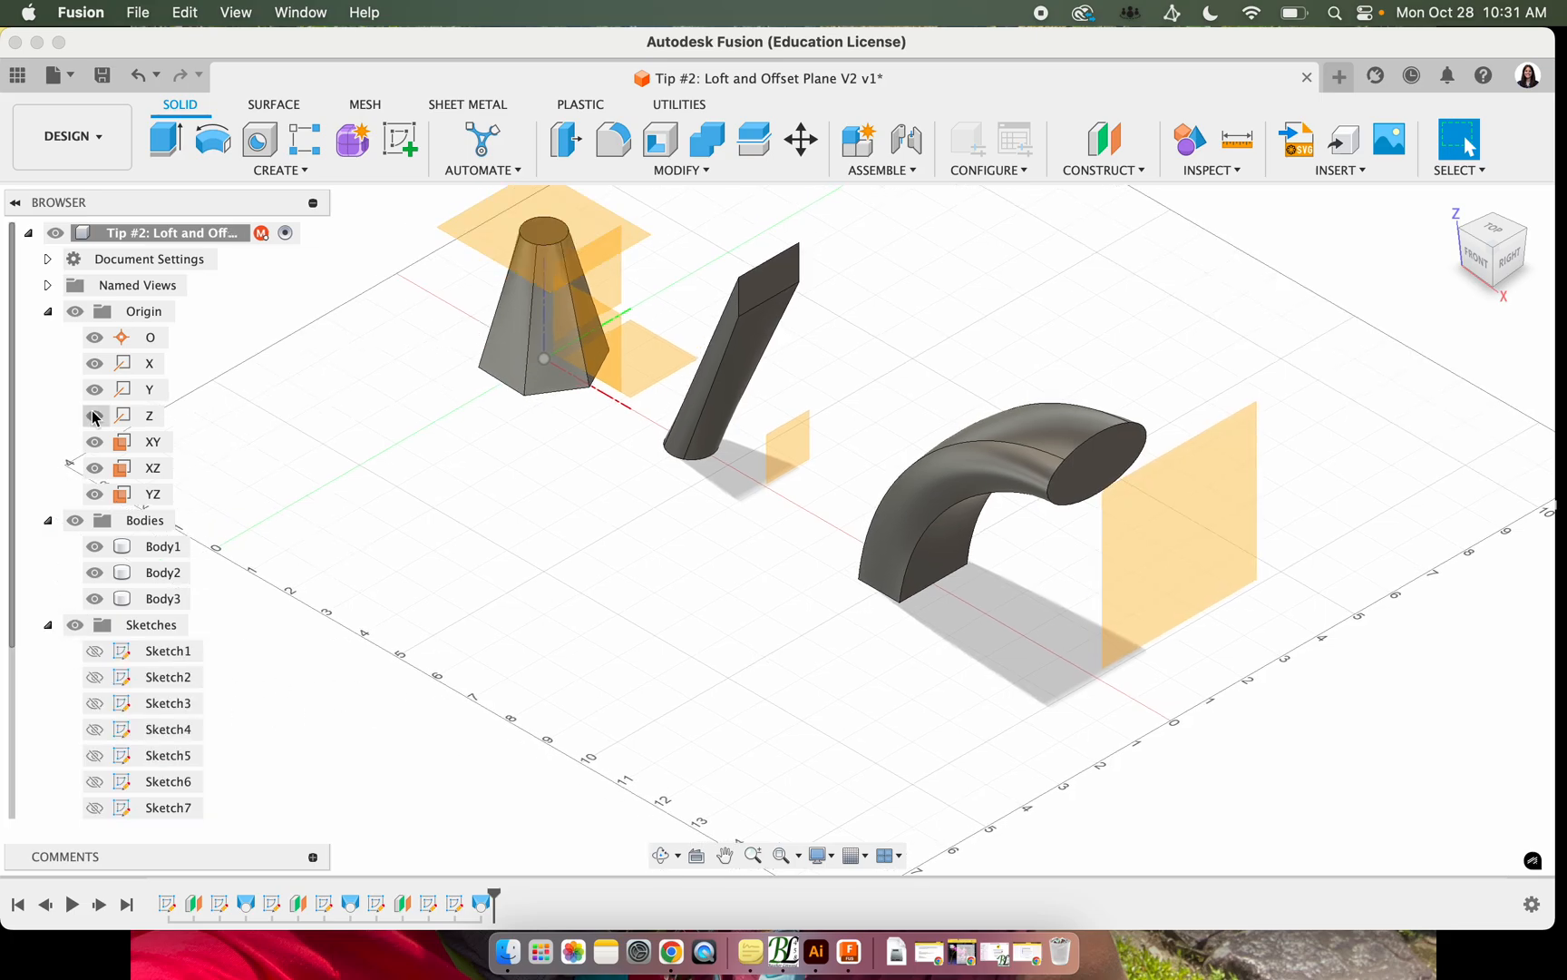
click(48, 311)
click(95, 468)
click(95, 495)
click(94, 521)
click(95, 546)
click(94, 573)
click(95, 599)
click(94, 625)
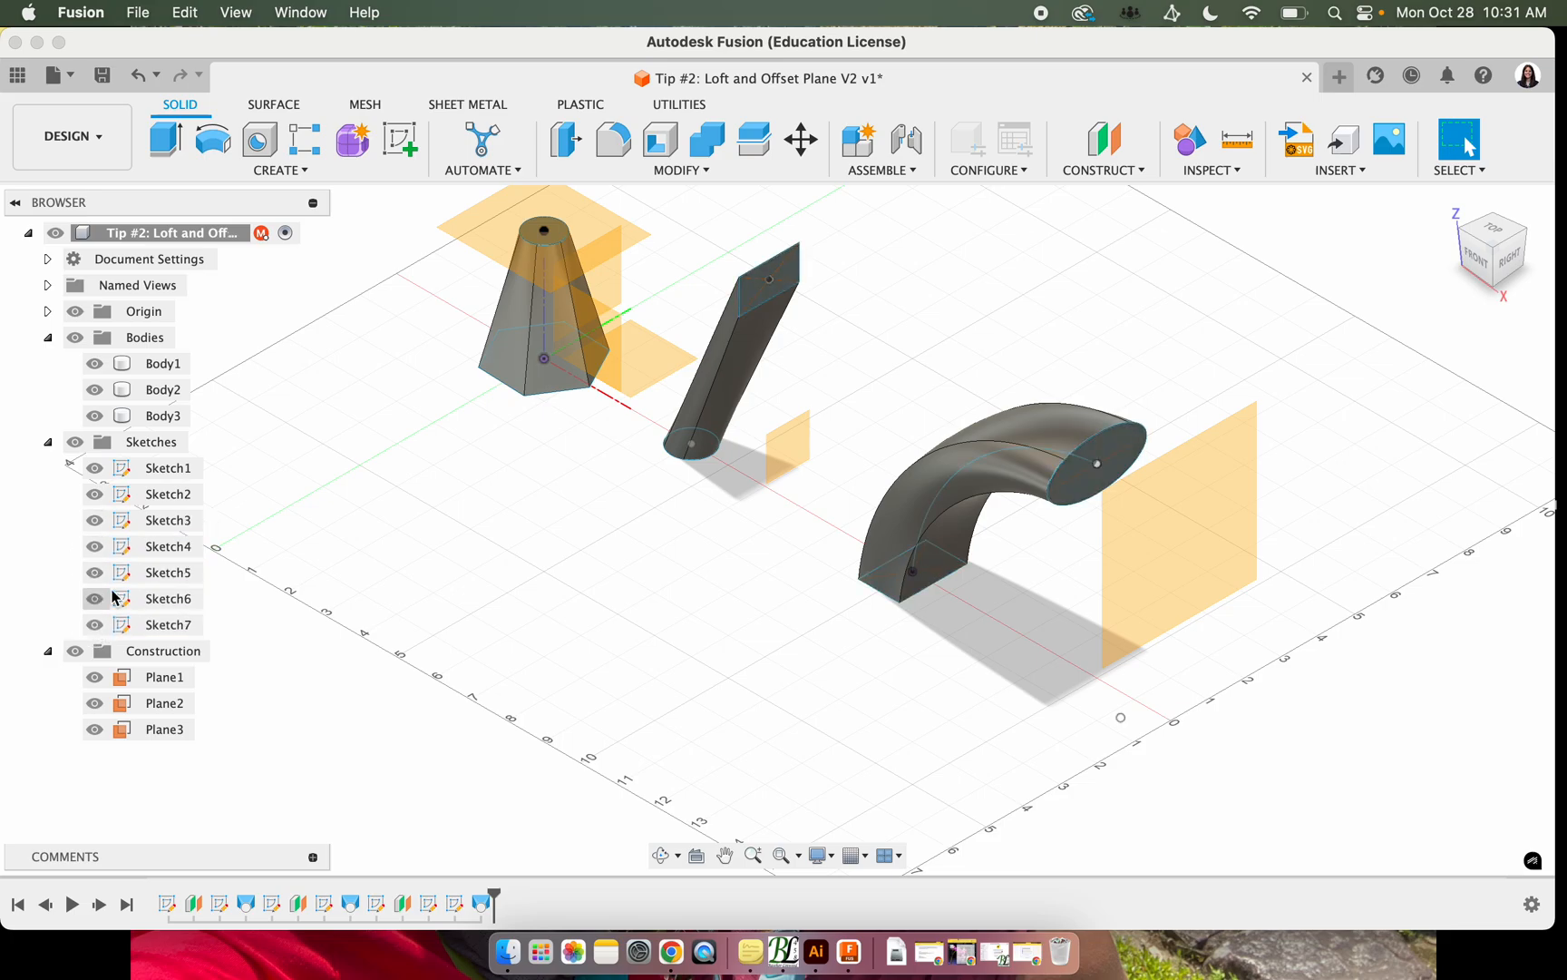
click(94, 678)
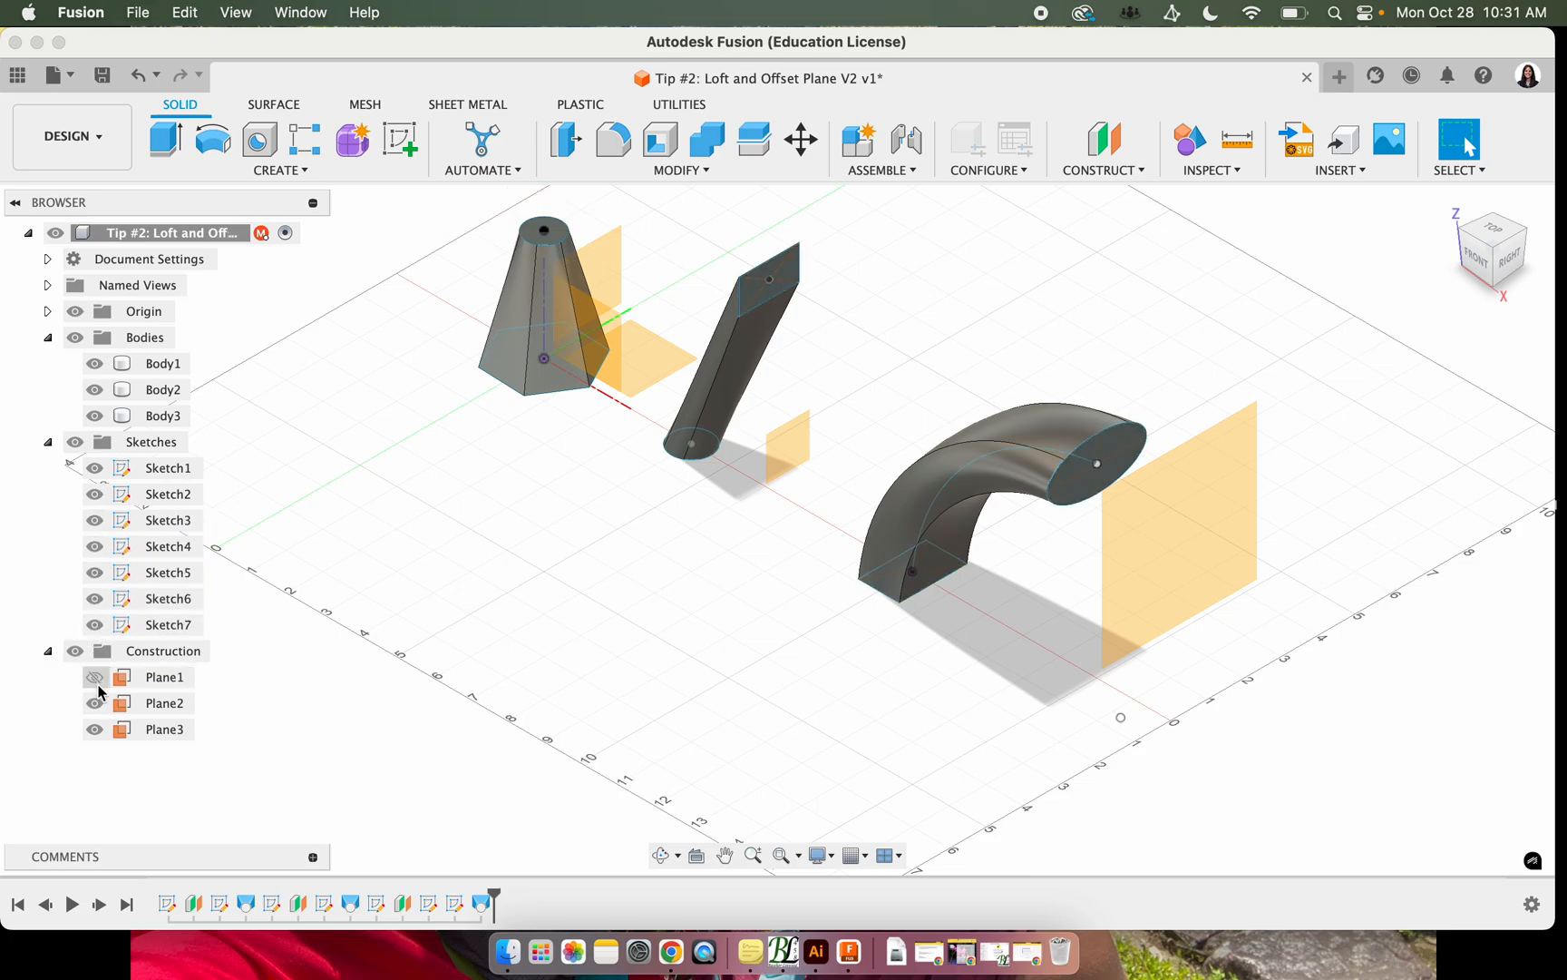
click(94, 677)
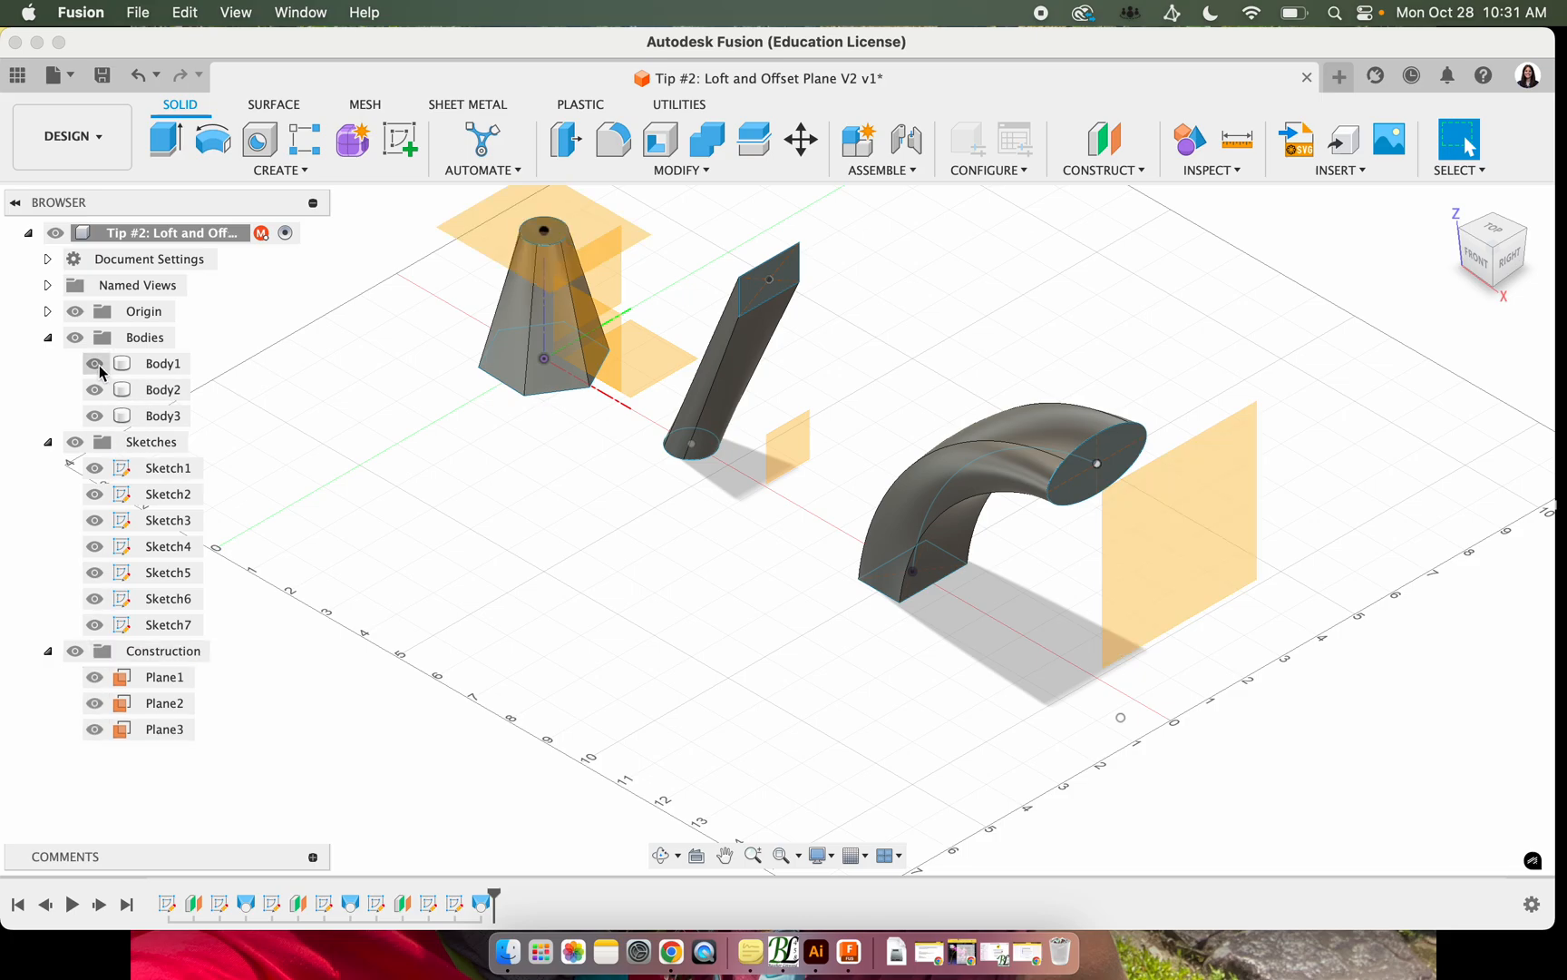
Frame all three lofts in the view and capture a screenshot of the selected area covering the modelling window
click(657, 663)
scroll(657, 665, up, 2)
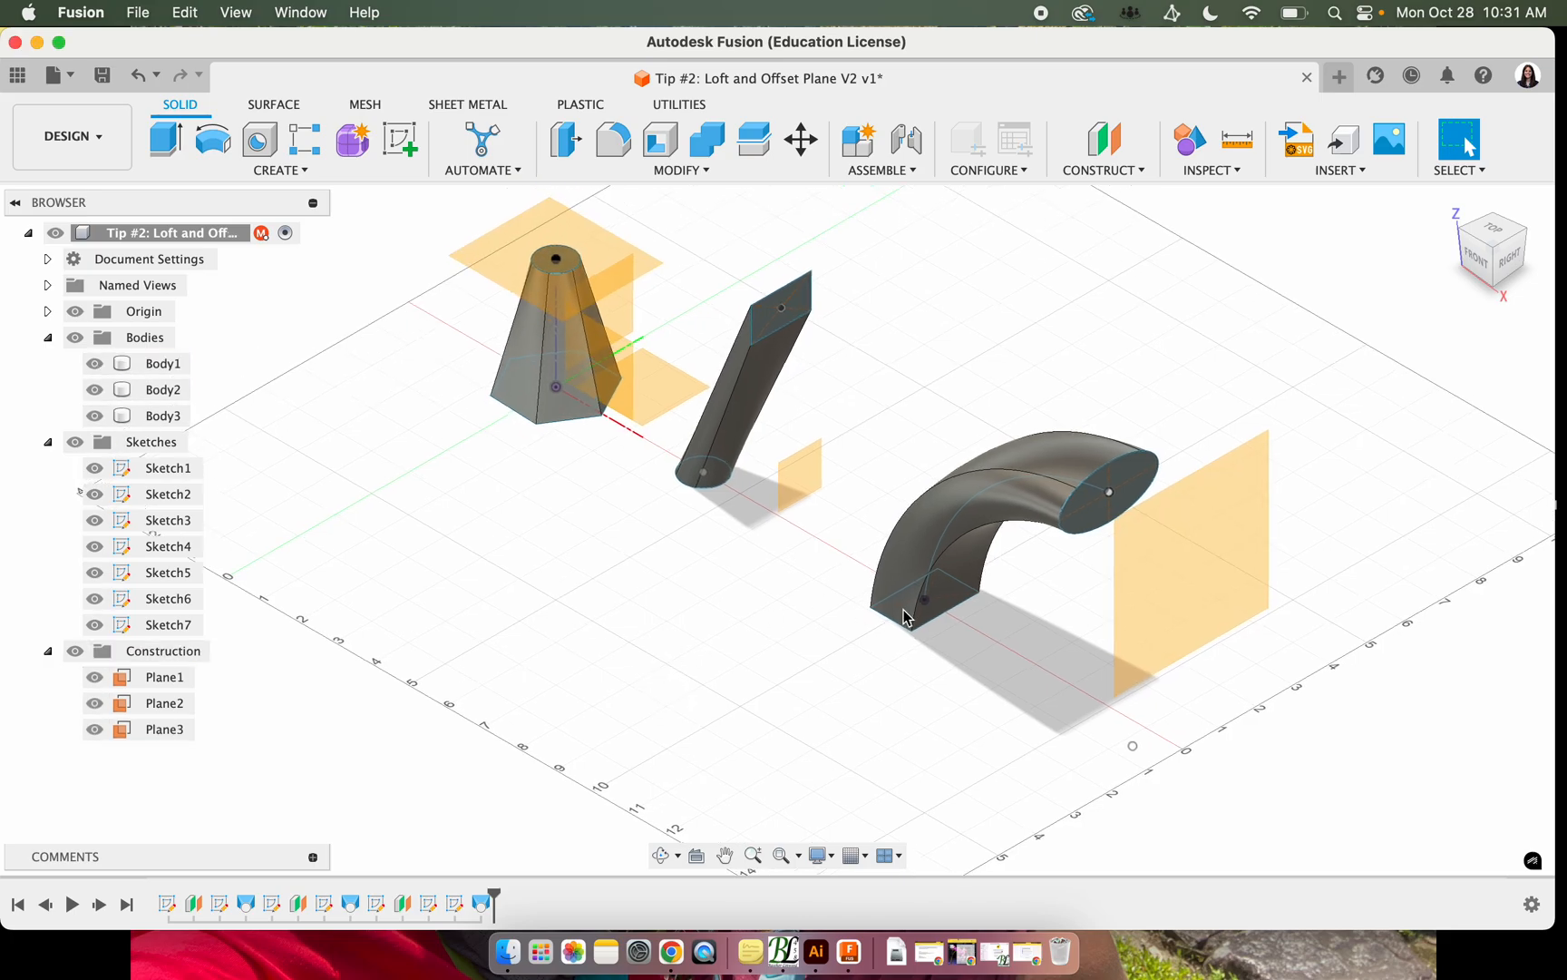
click(782, 854)
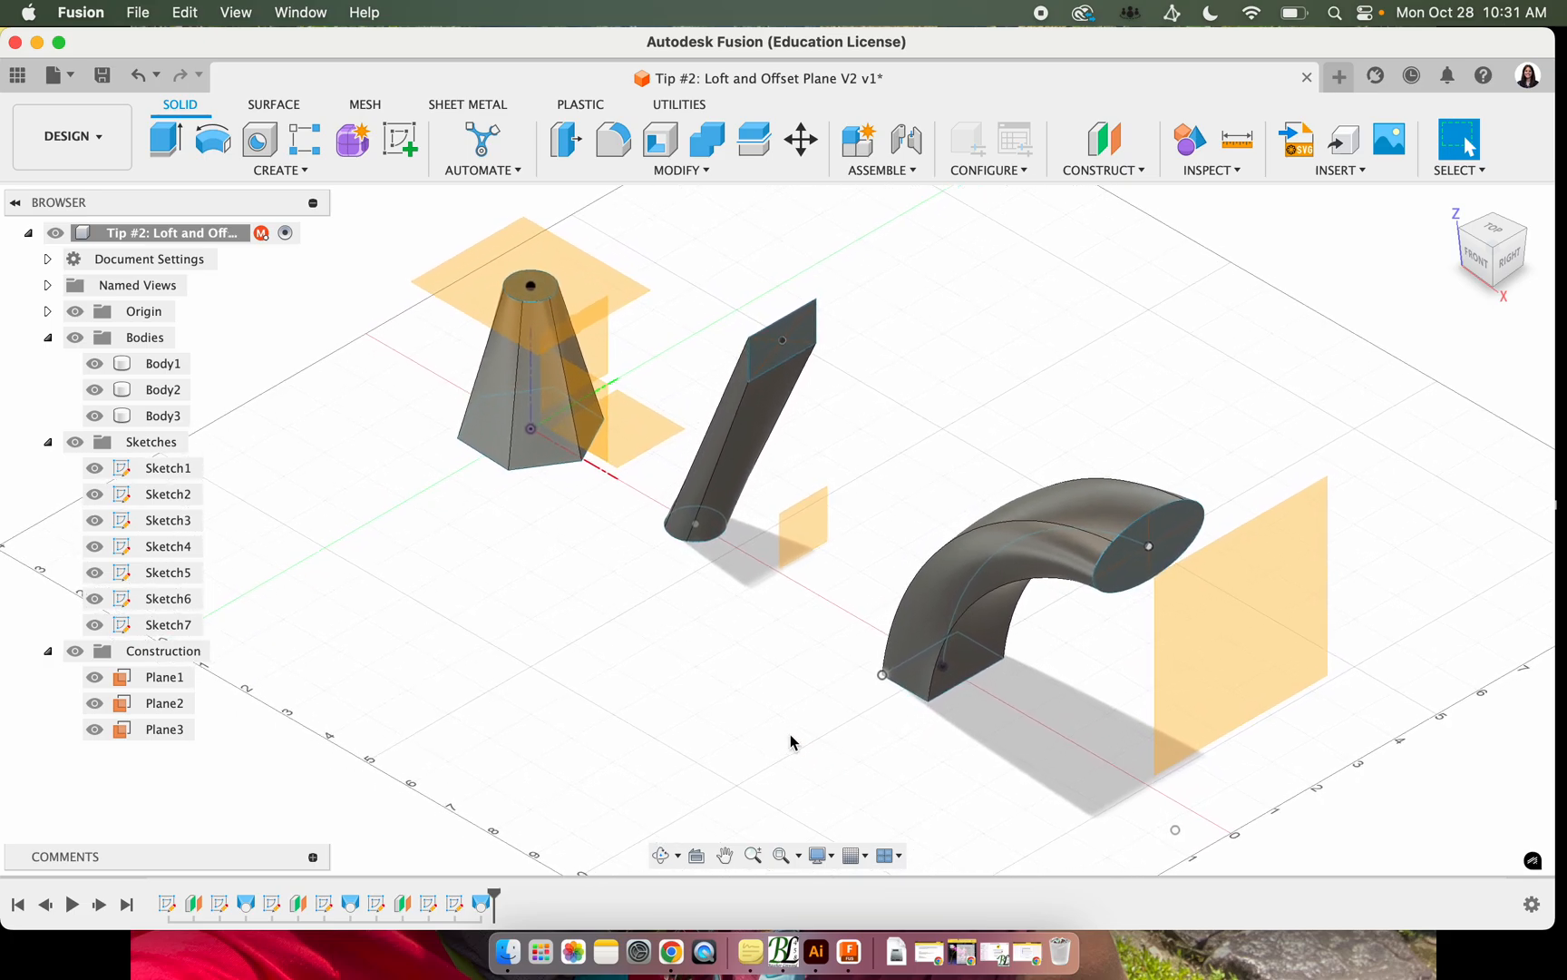
key(super+shift+5)
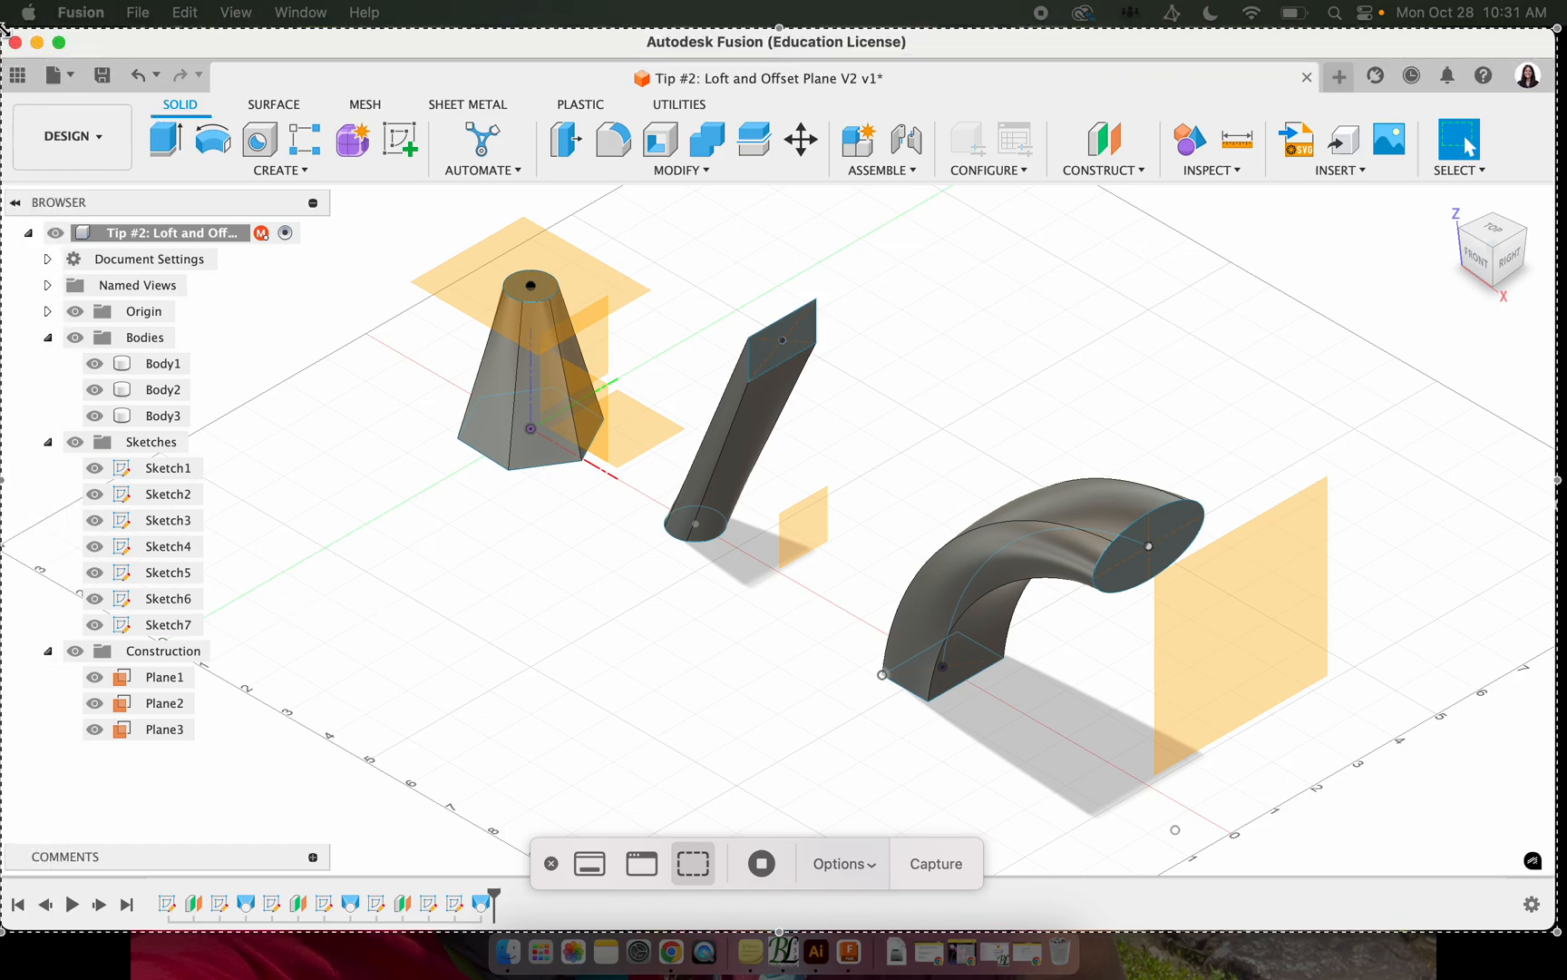
mouse_move(1556, 932)
mouse_down()
mouse_move(1512, 846)
mouse_move(1555, 930)
mouse_up()
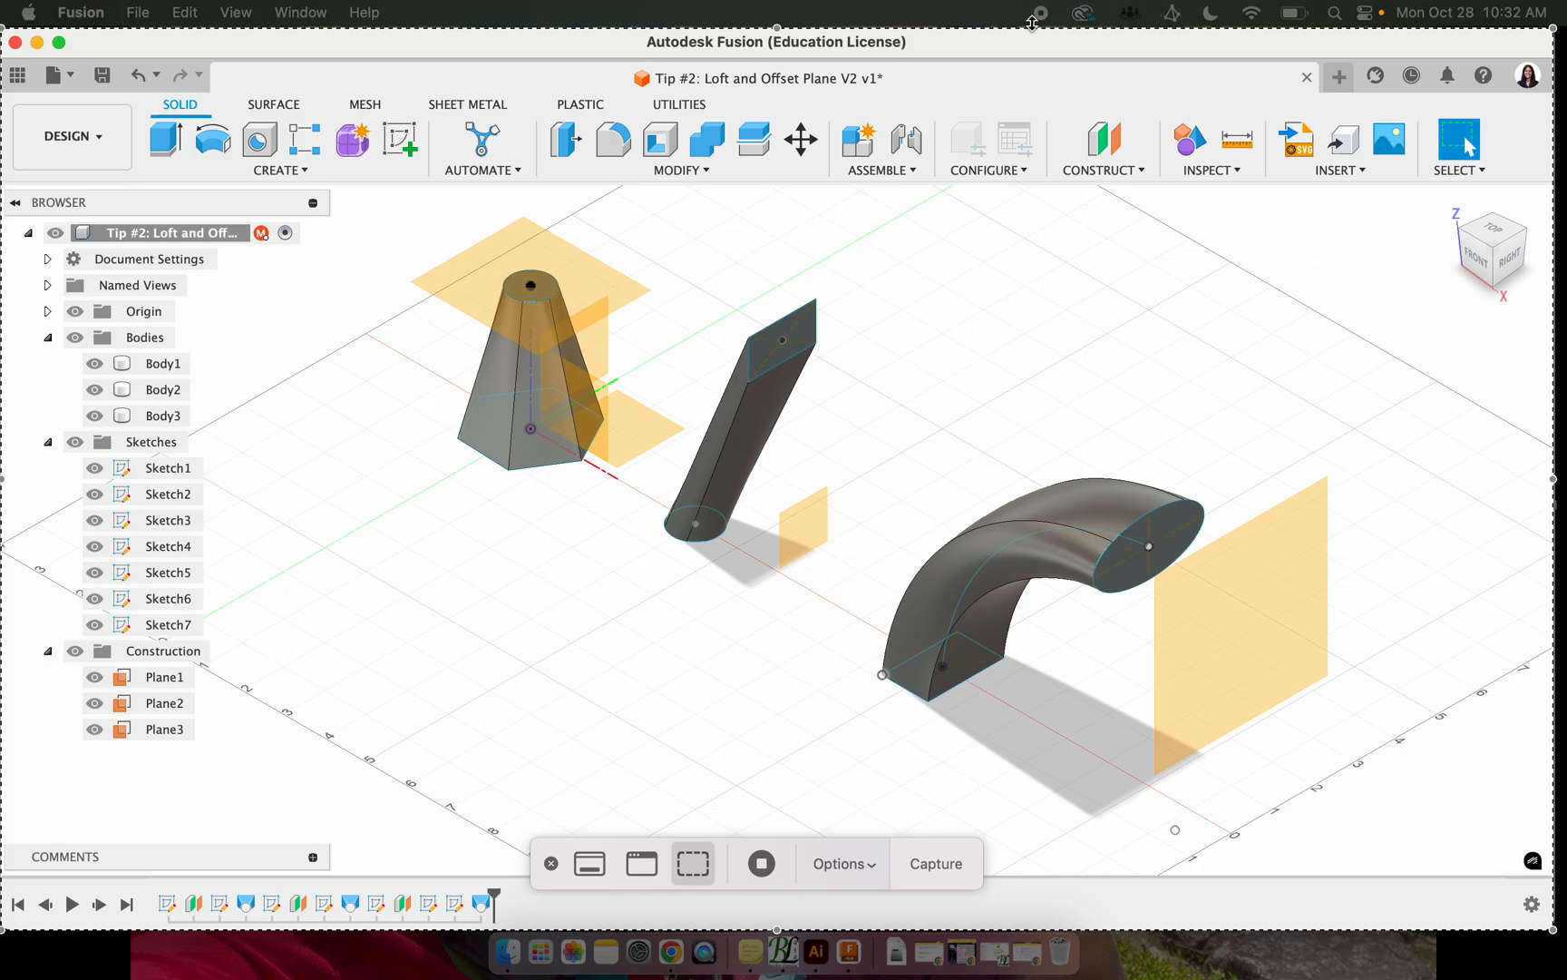
key(Return)
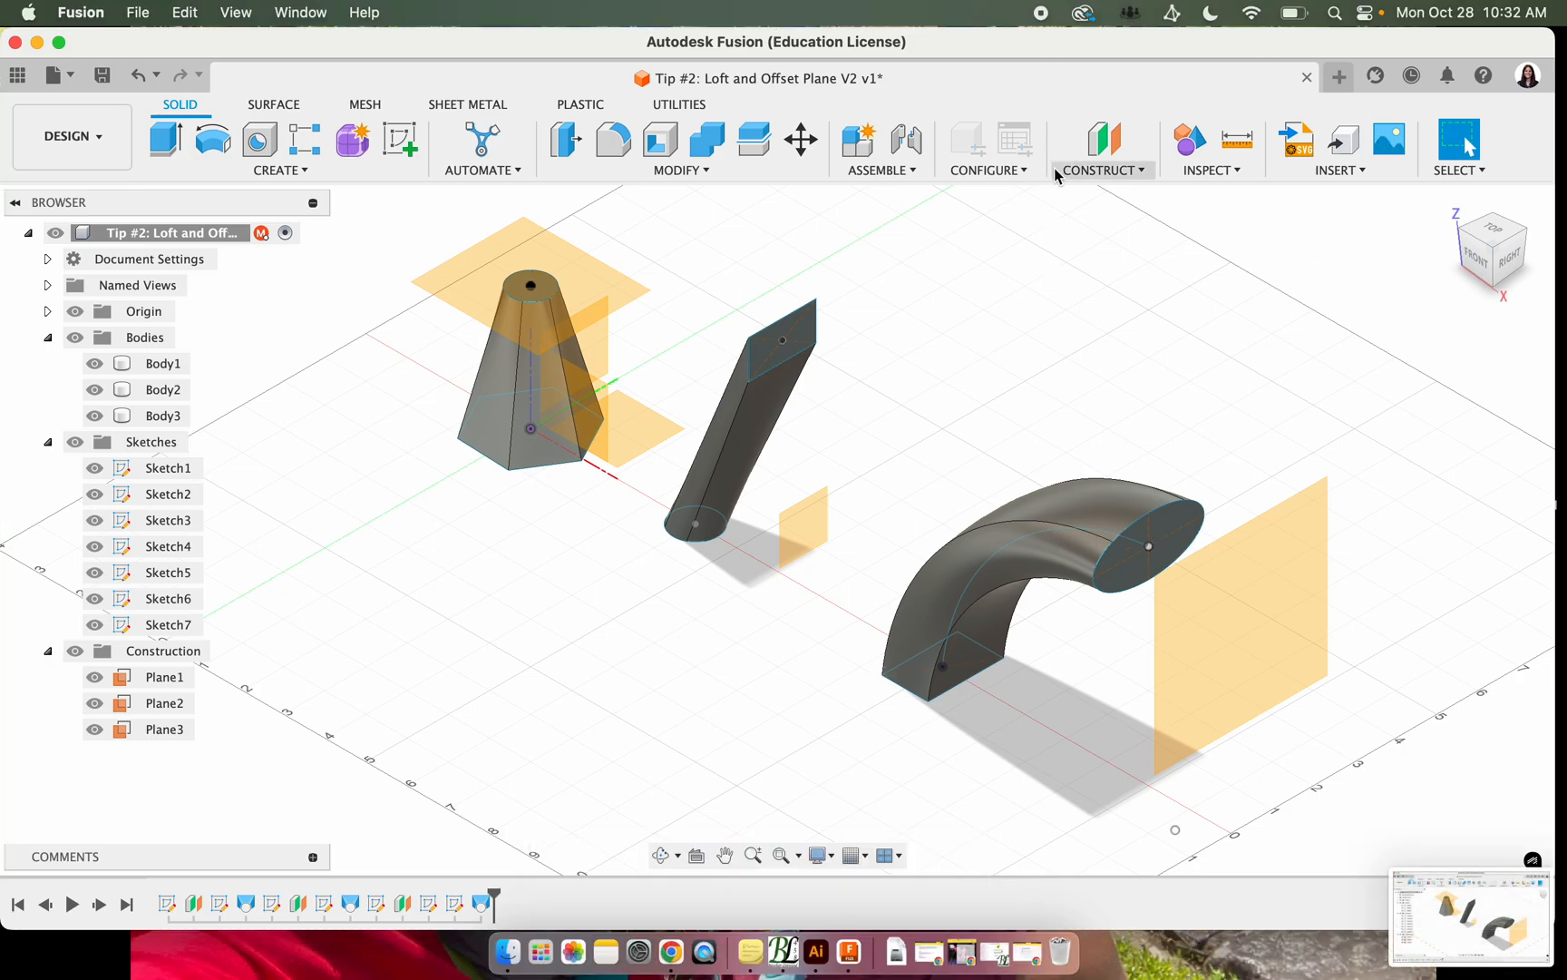